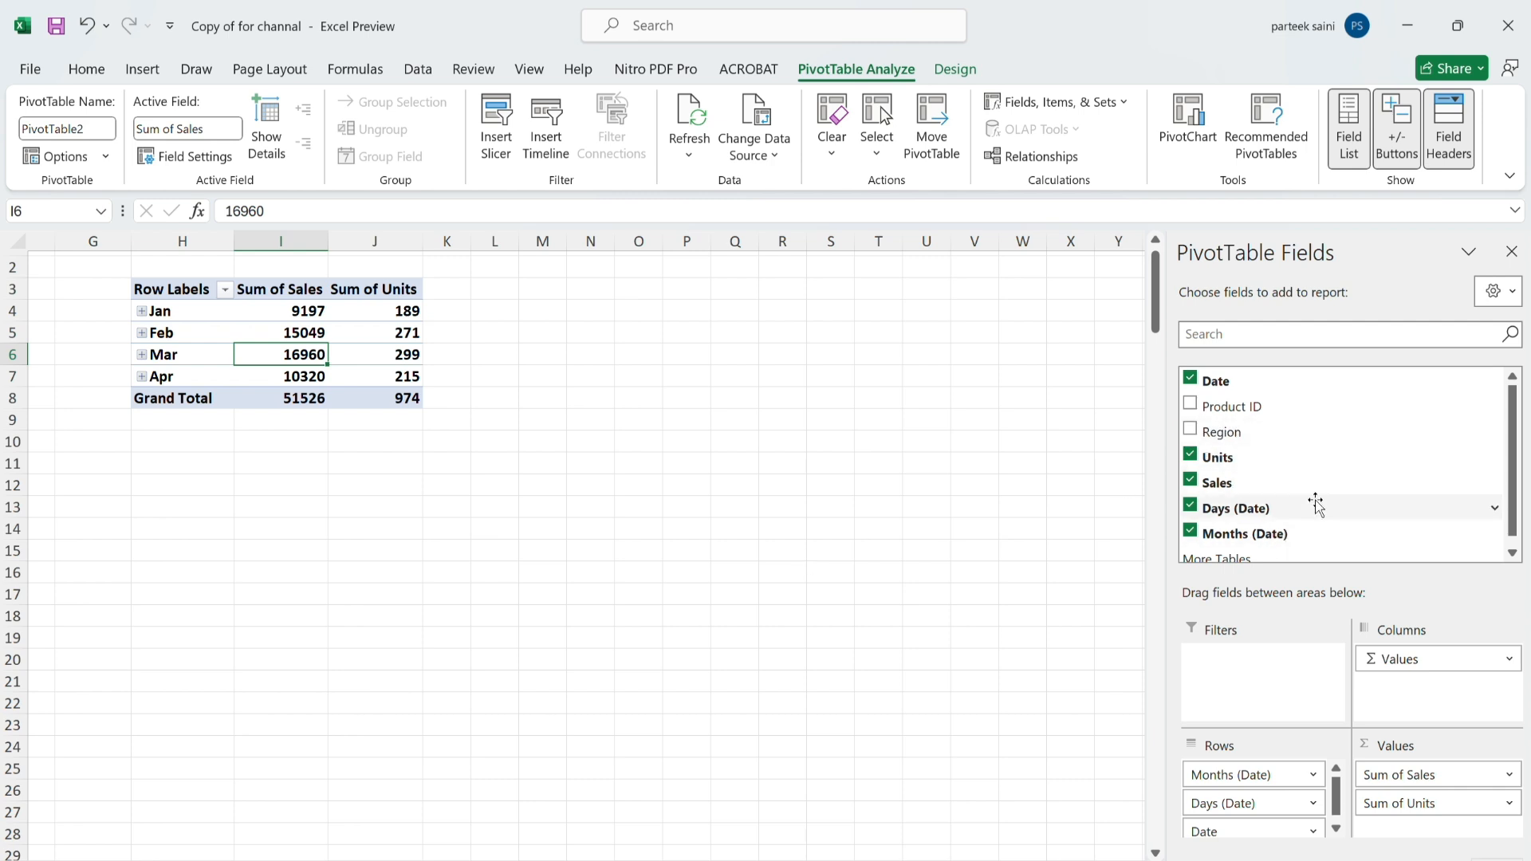
- Expand the Jan row of the PivotTable to view its daily entries, and collapse it again
scroll(1315, 502, "down", 1)
left_click(142, 312)
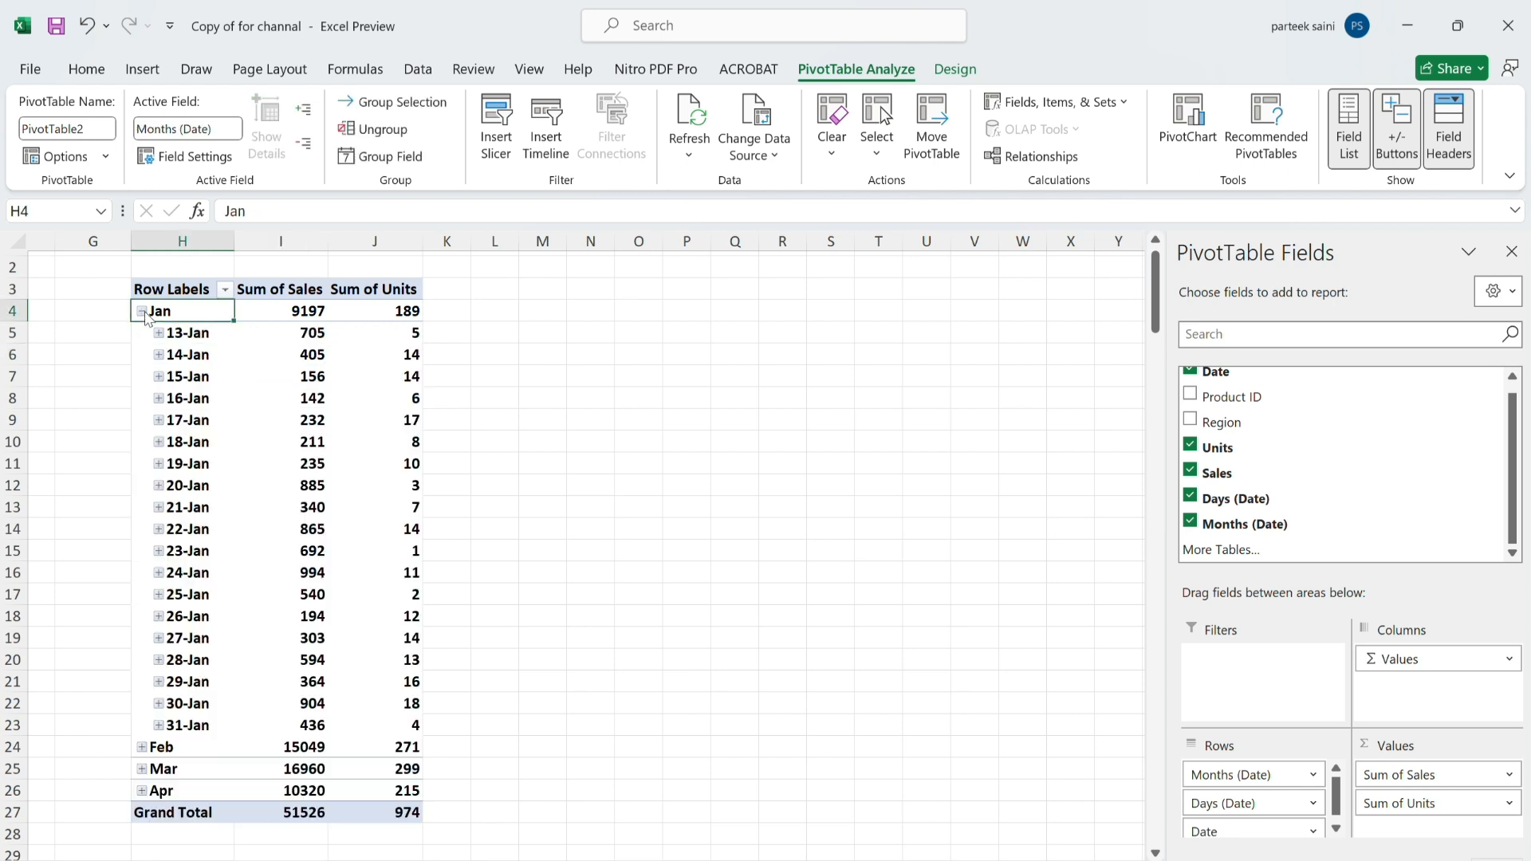
left_click(143, 315)
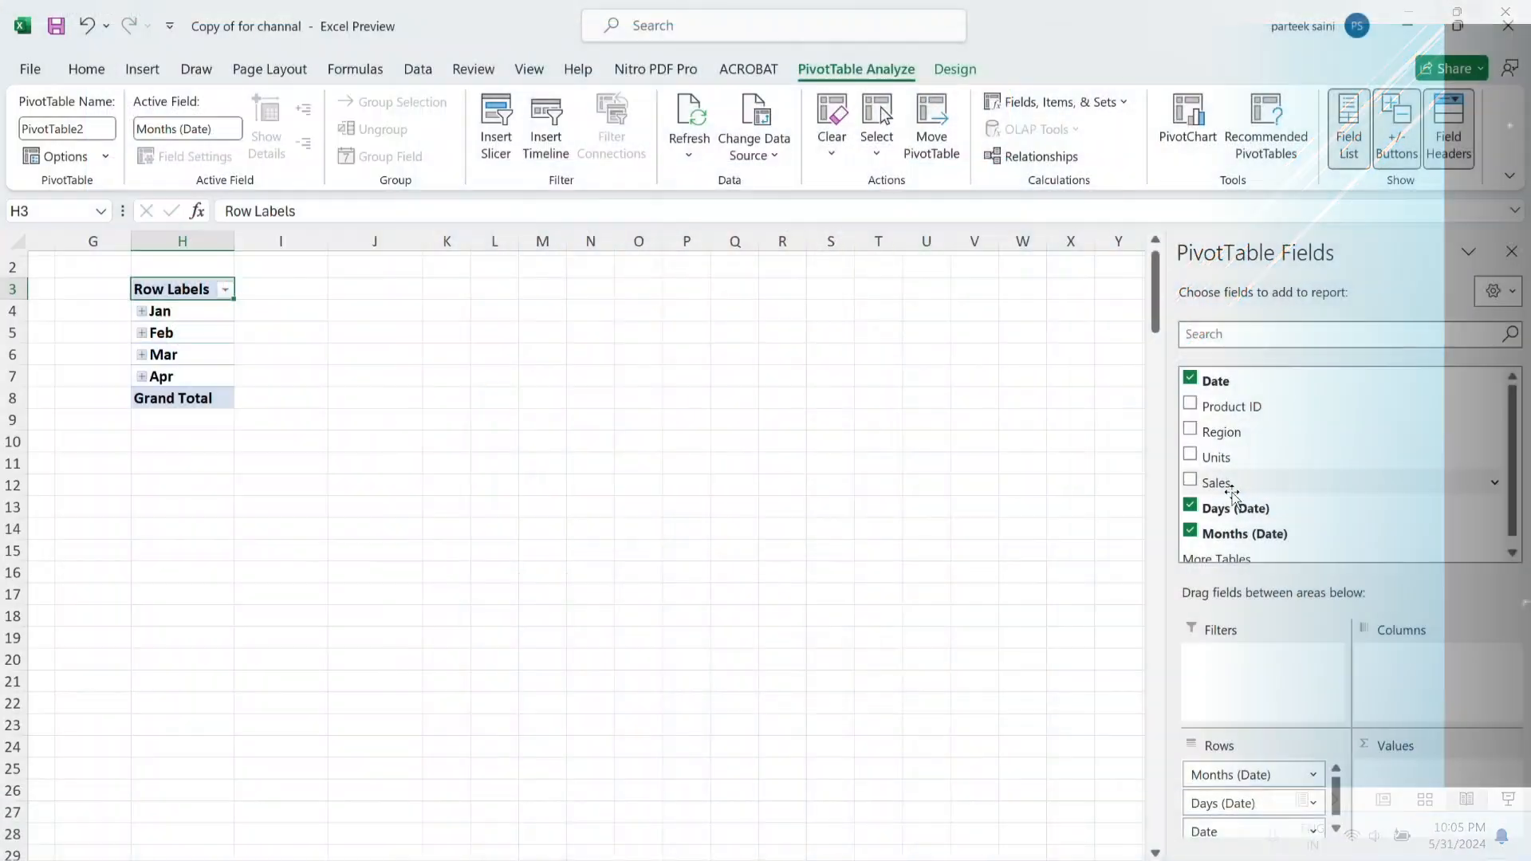
- Add the Sales and Units fields to the PivotTable as summed values
left_click(1190, 480)
left_click(1189, 455)
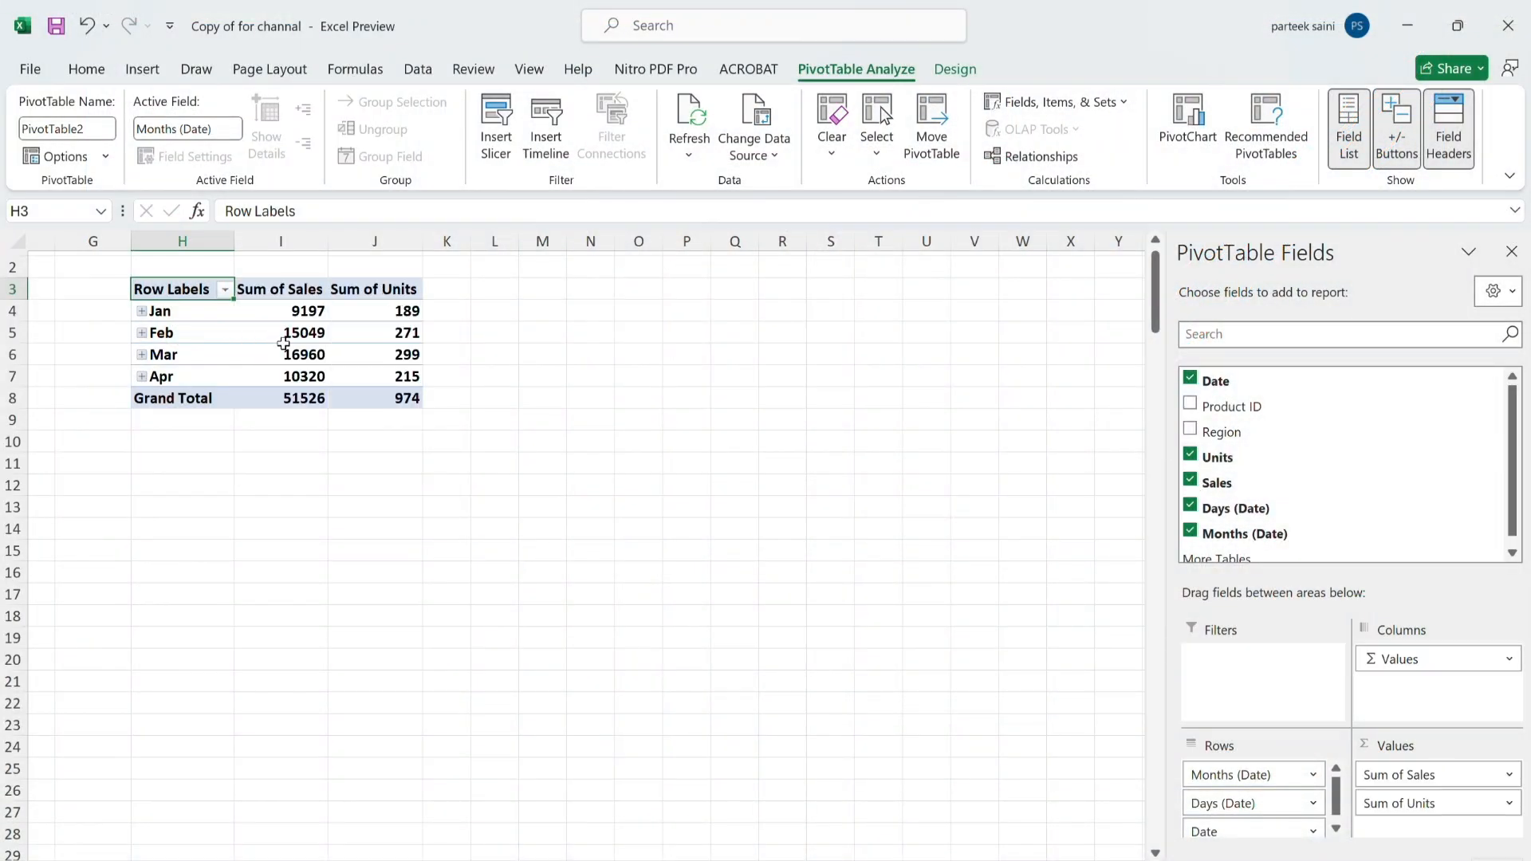
left_click(172, 335)
left_click(272, 350)
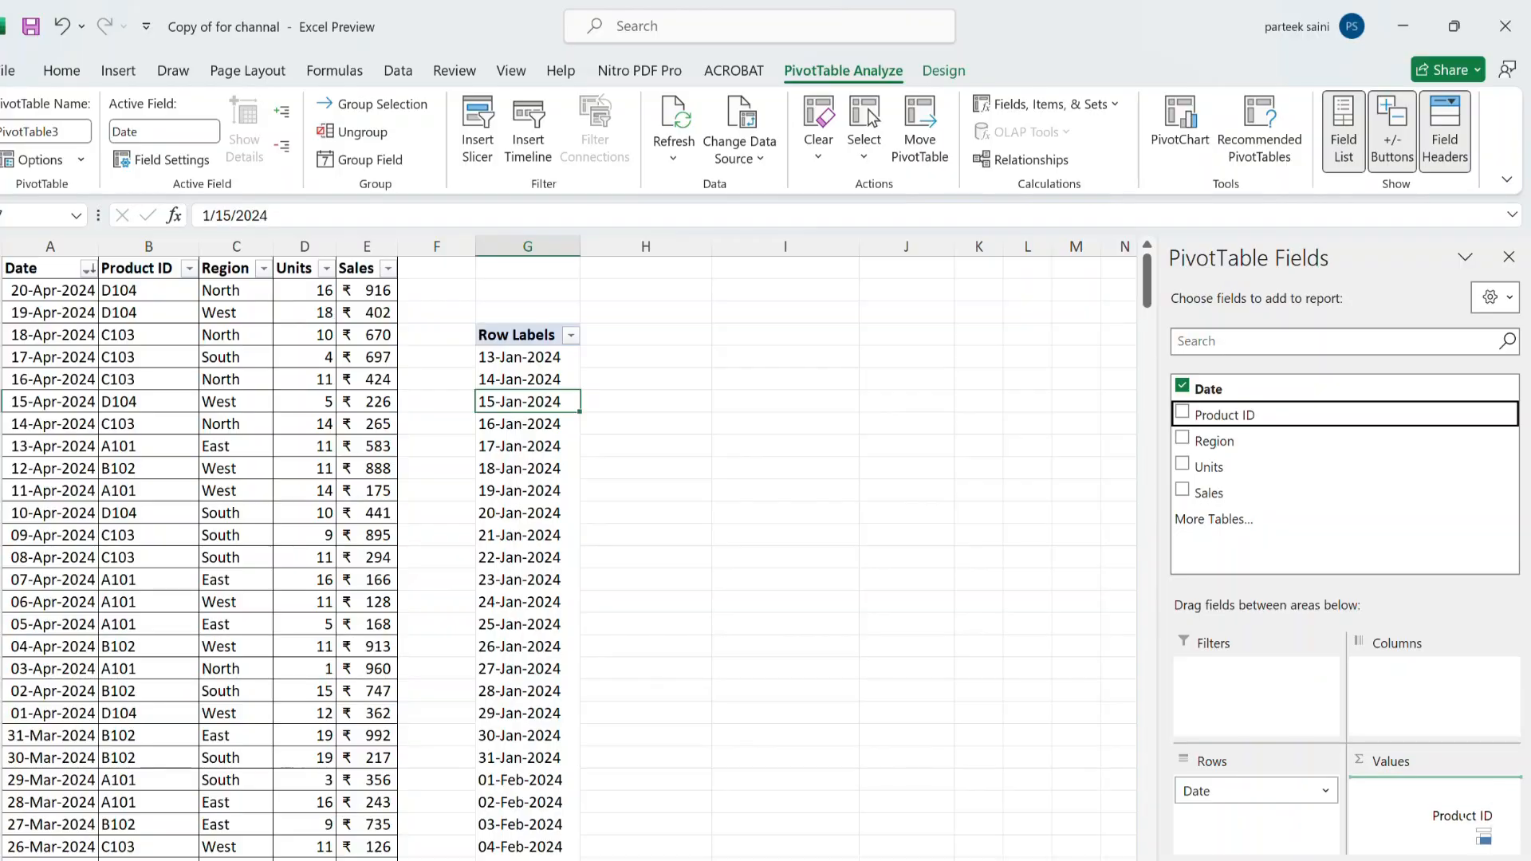
- Add the Sales field to the PivotTable values and group the date row labels by Months
left_click(1228, 493)
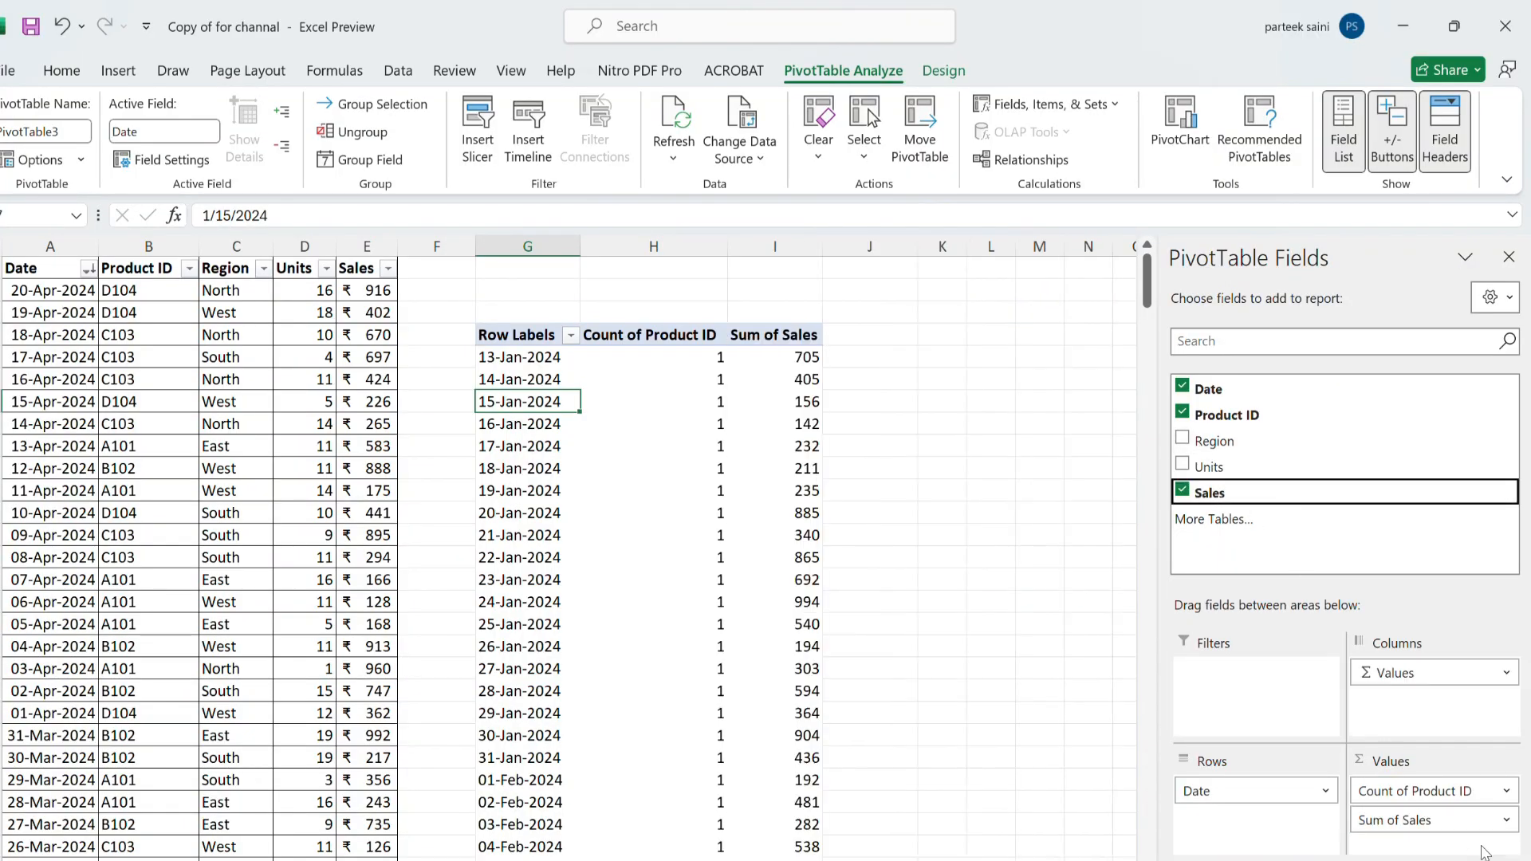
left_click(544, 457)
right_click(544, 457)
left_click(568, 712)
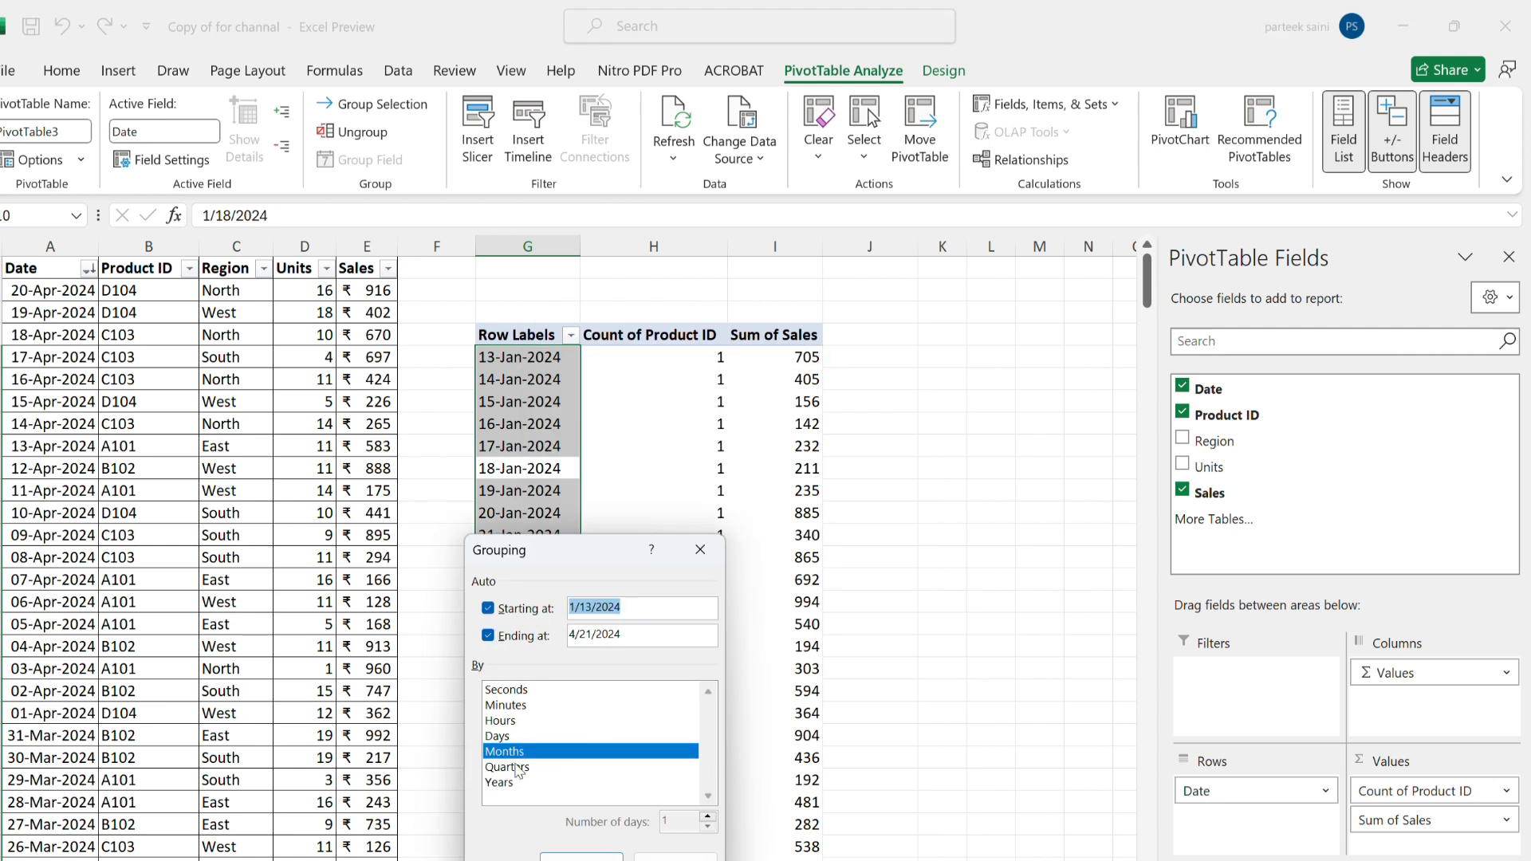
left_click(613, 856)
- Reopen the grouping settings for the Jan row label and apply them
left_click(502, 359)
right_click(506, 363)
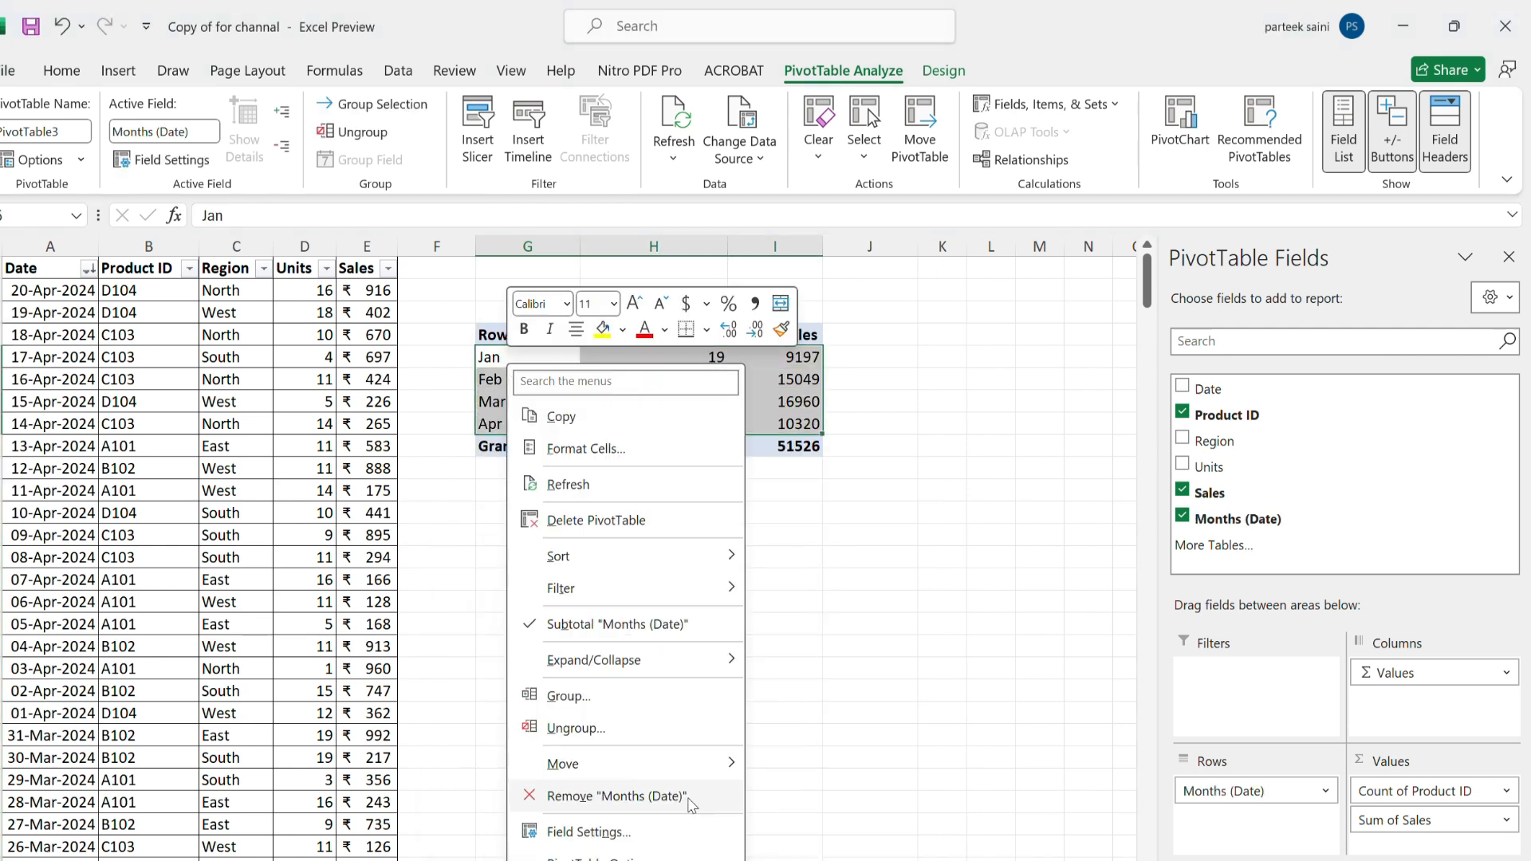
left_click(583, 699)
left_click(568, 837)
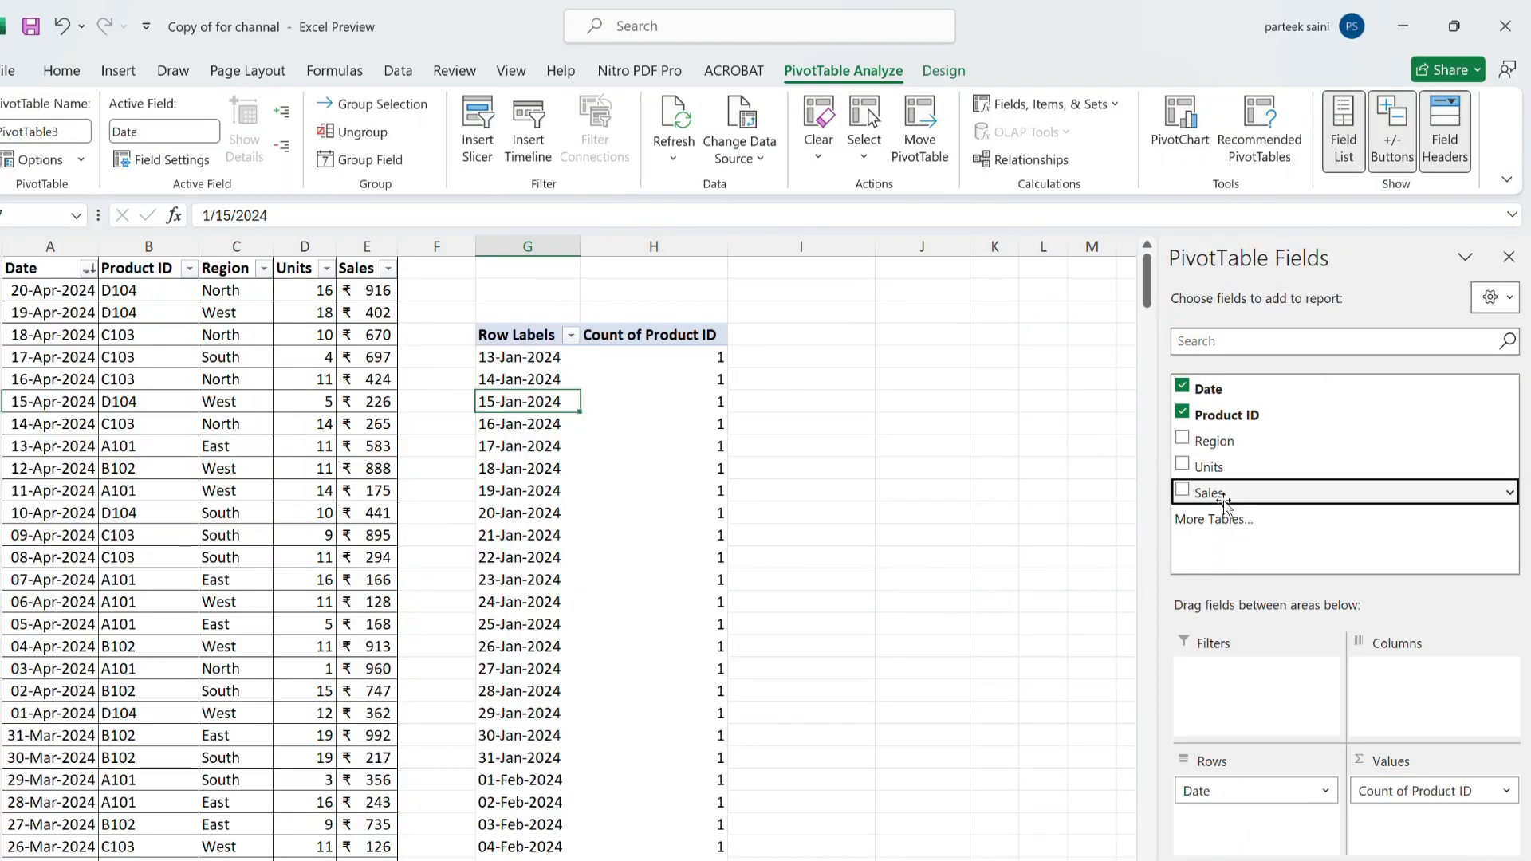
- Add the Sales field to the PivotTable values and open the grouping settings for the date row labels
left_click_drag(1224, 503, 1473, 832)
right_click(527, 462)
left_click(594, 717)
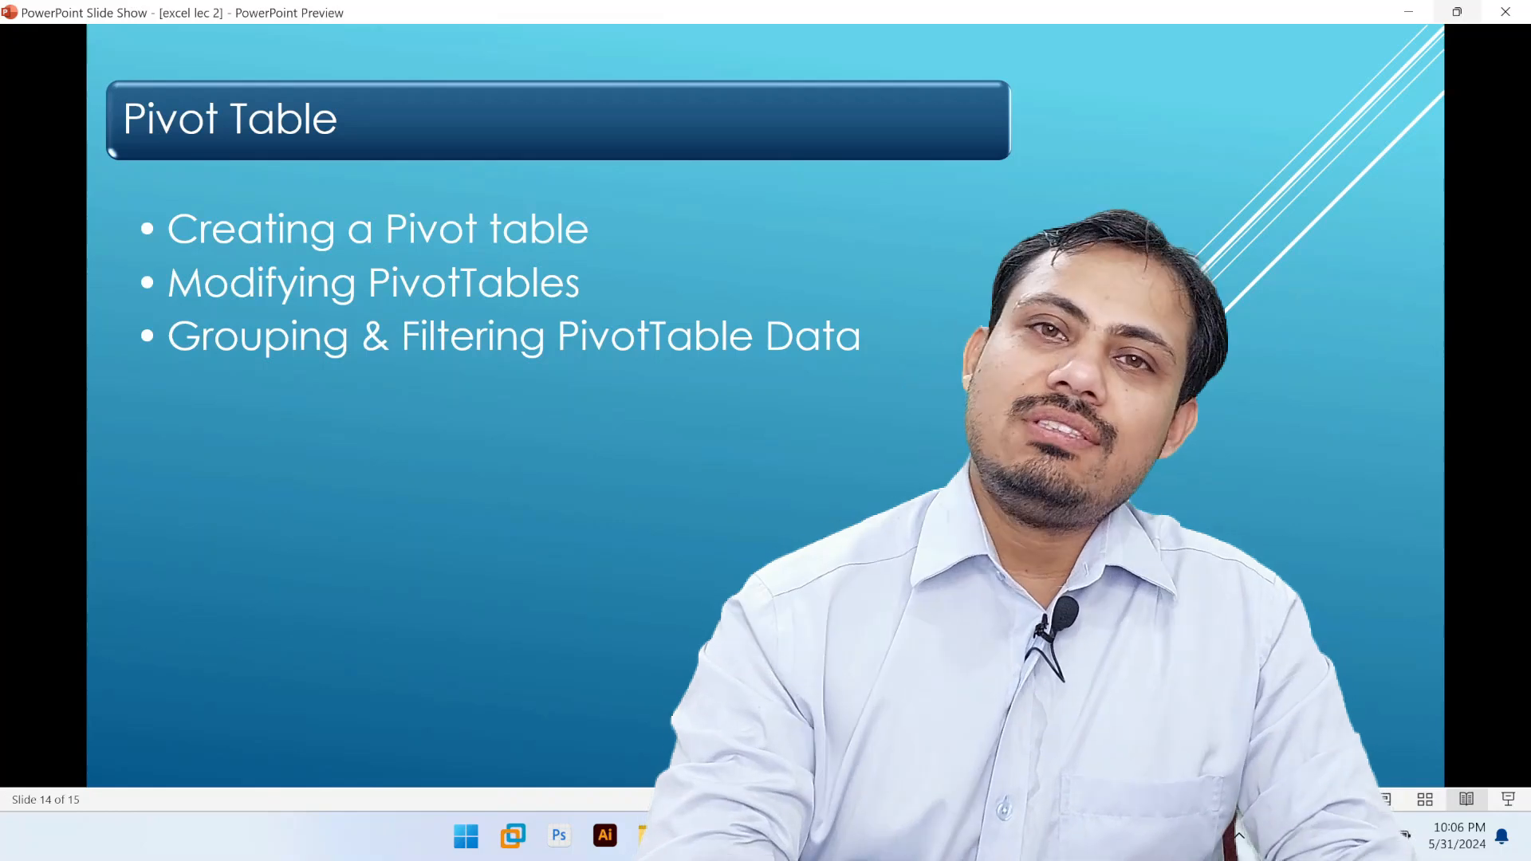
- Switch to the Excel workbook and look over the sales data on the PivotTables sheet
key("alt+Tab")
key("Tab")
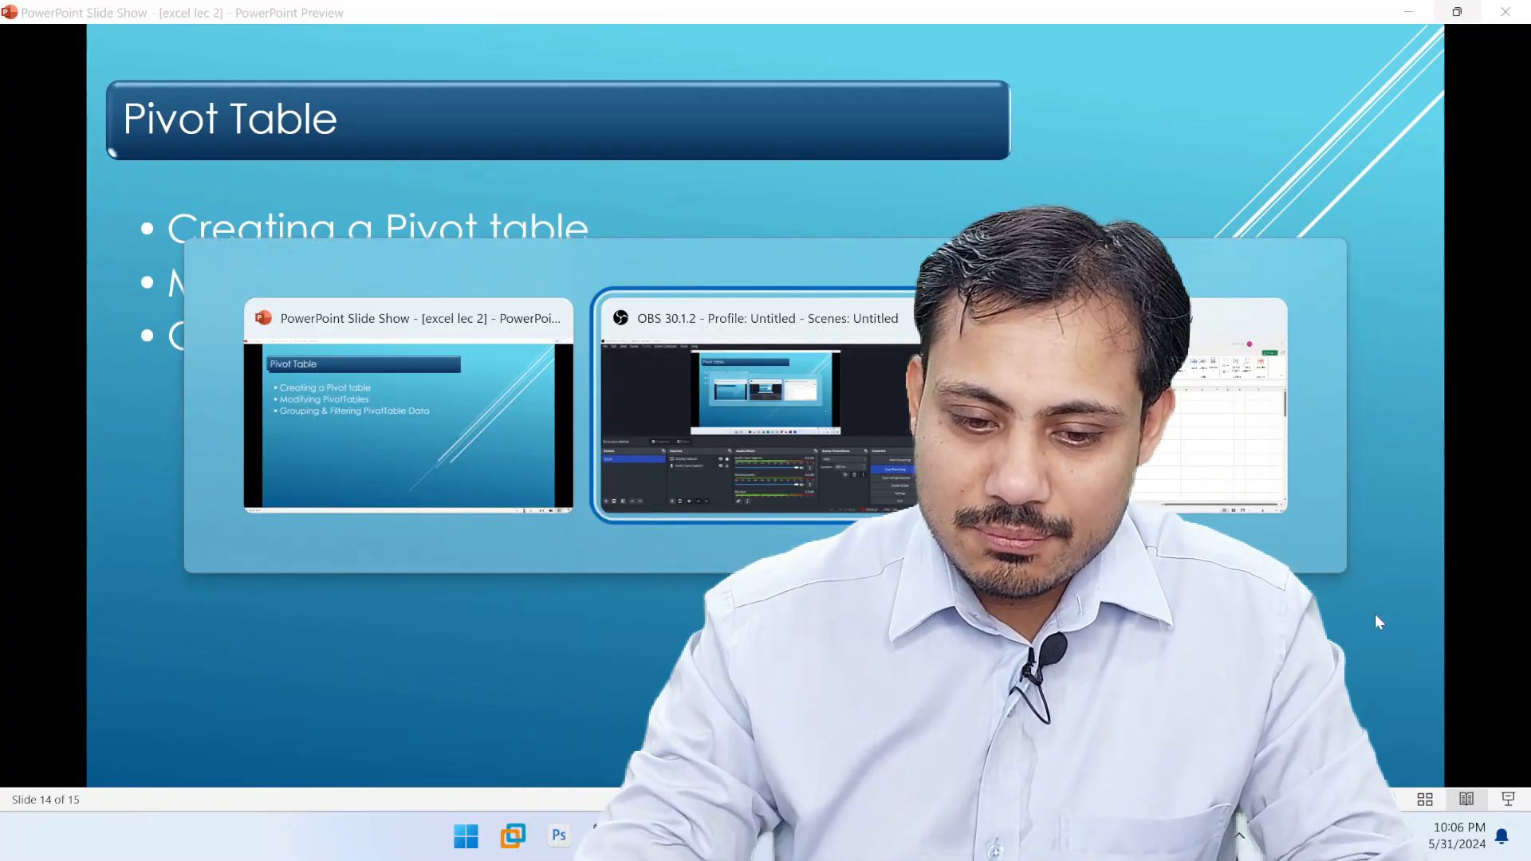
left_click(1006, 644)
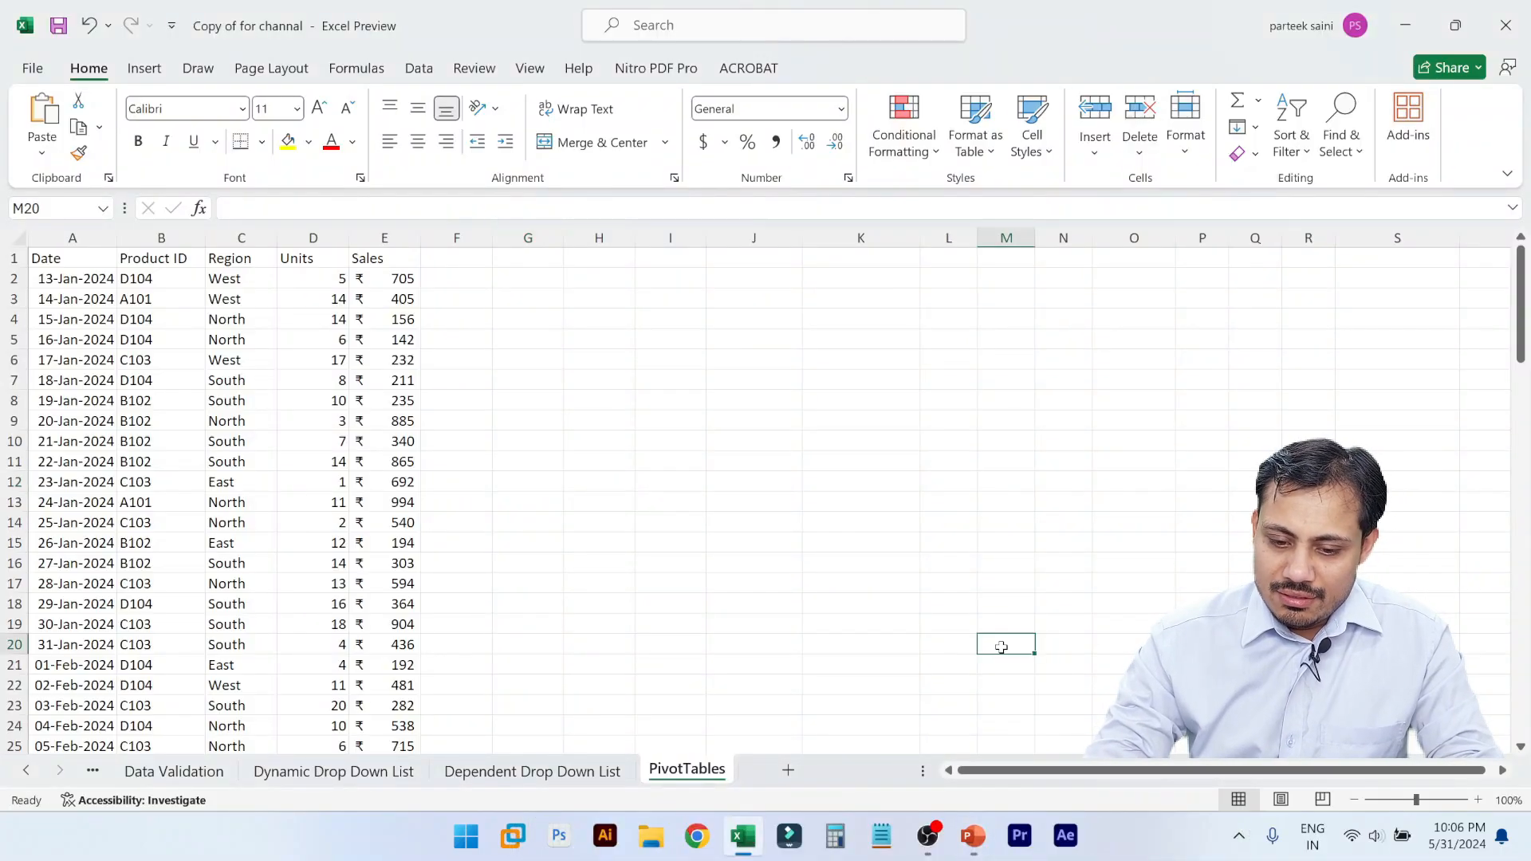
left_click(109, 461)
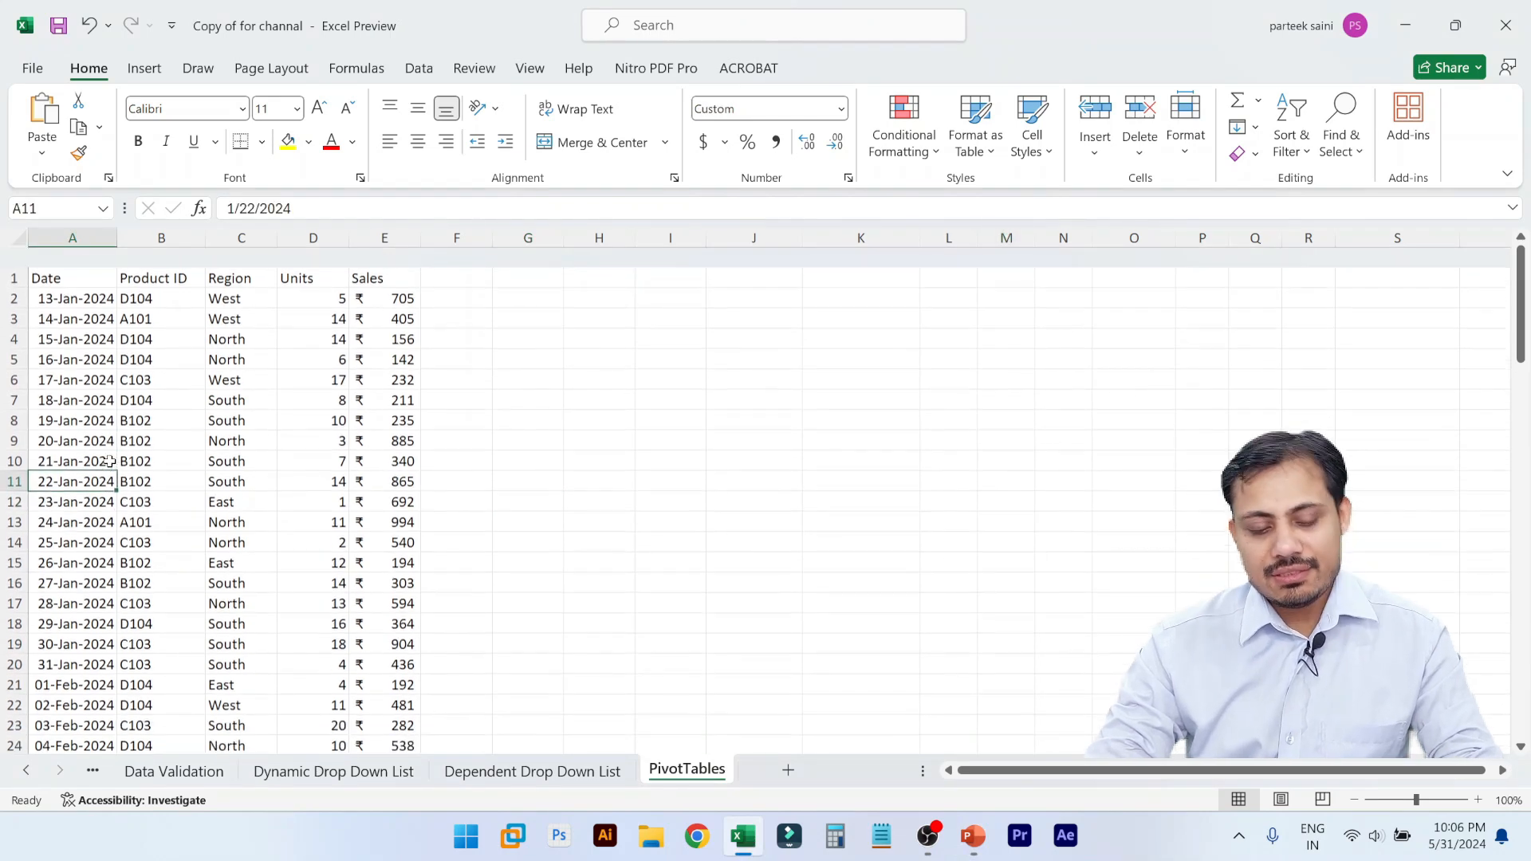
scroll(109, 461, "down", 2)
scroll(110, 461, "up", 2)
scroll(110, 460, "down", 4)
scroll(109, 461, "up", 4)
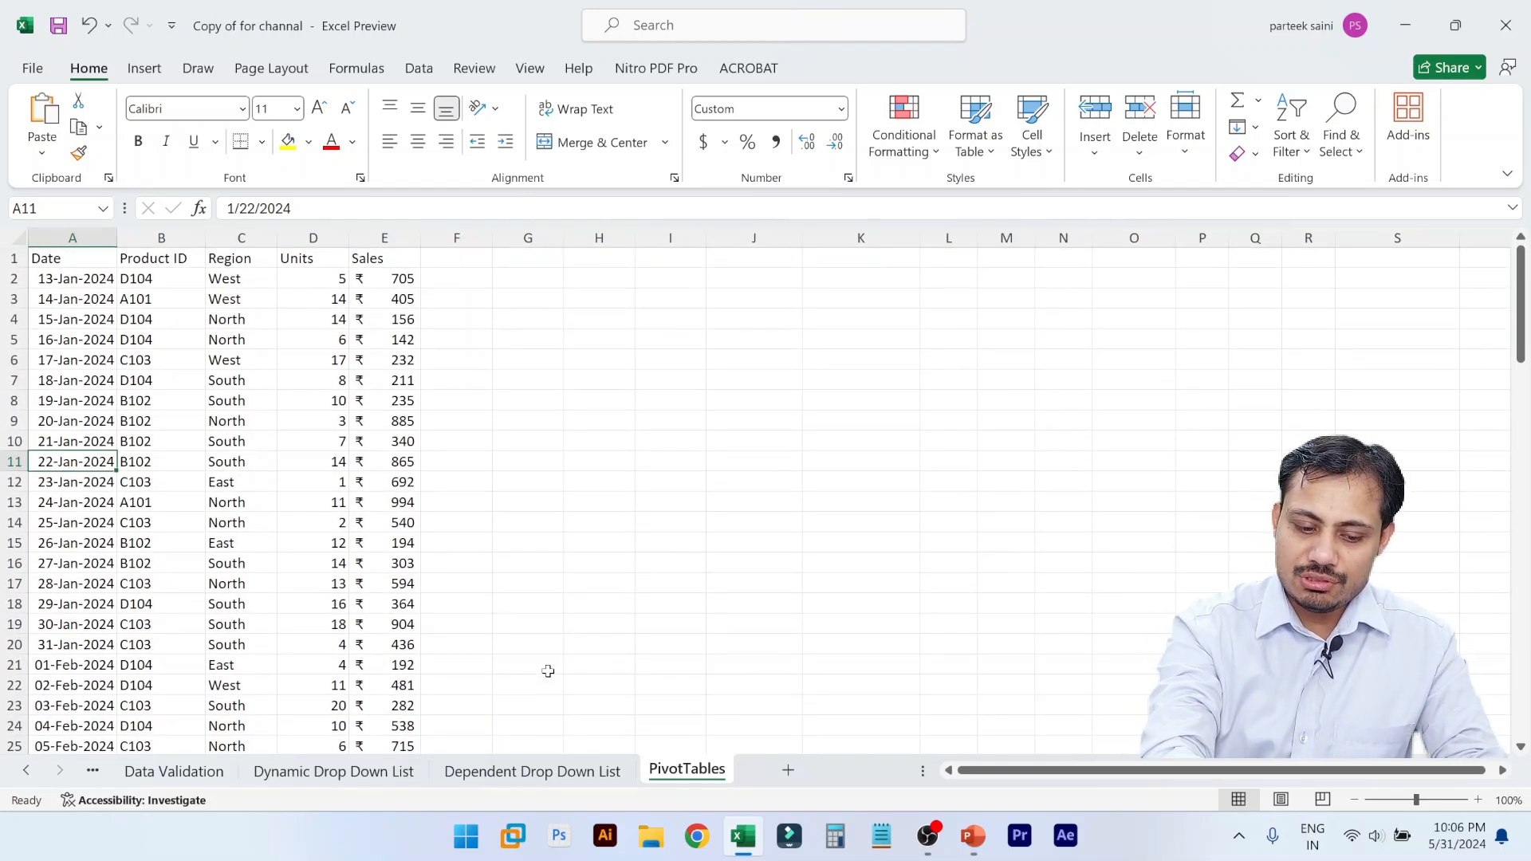
- Hide the ribbon and zoom out so that more of the data rows fit on screen
key("ctrl+shift+F1")
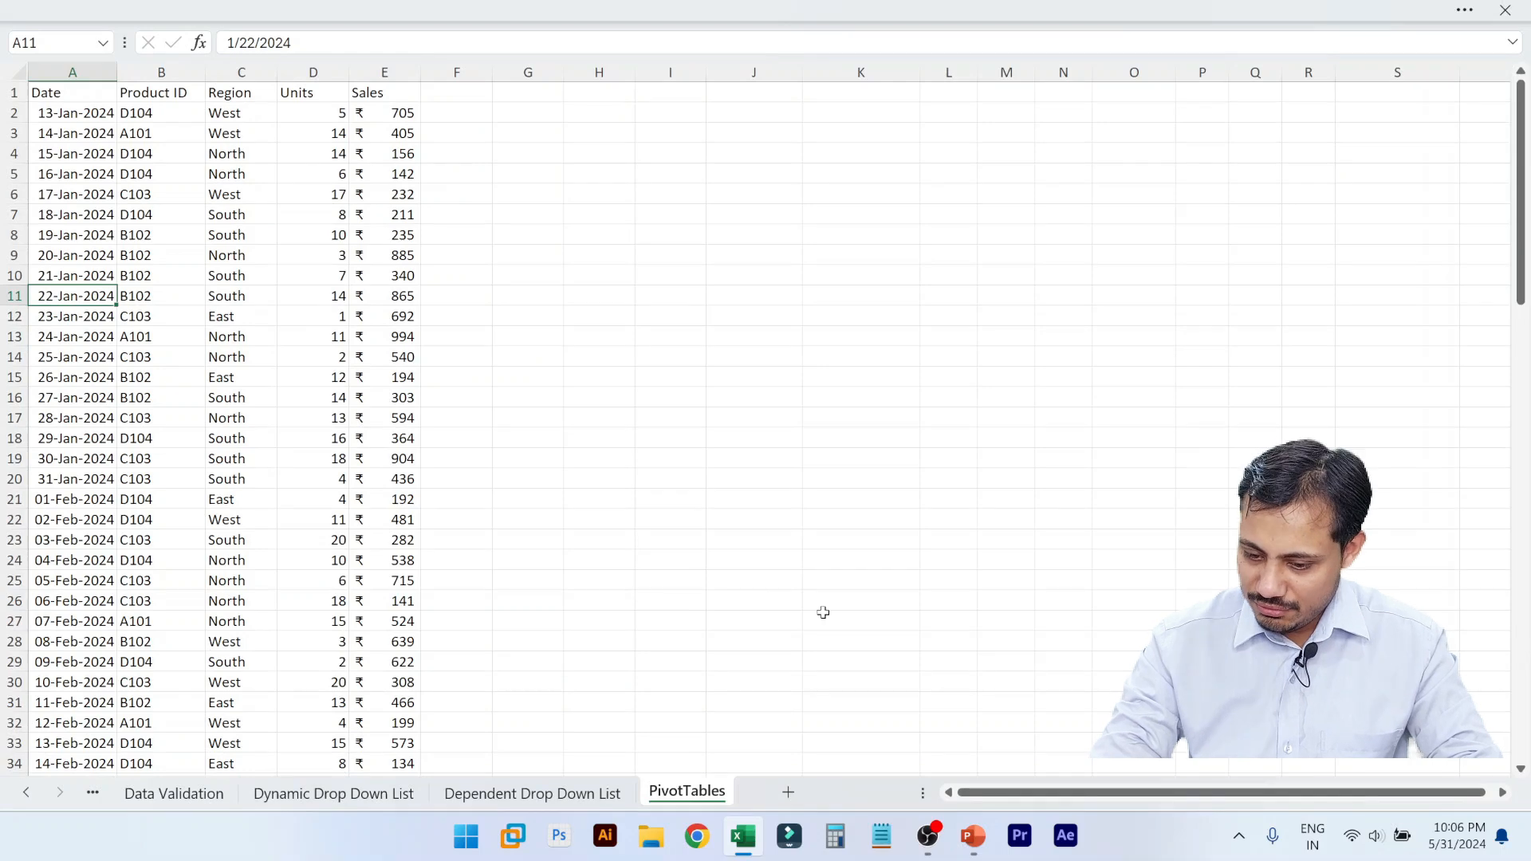
scroll(765, 430, "down", 3)
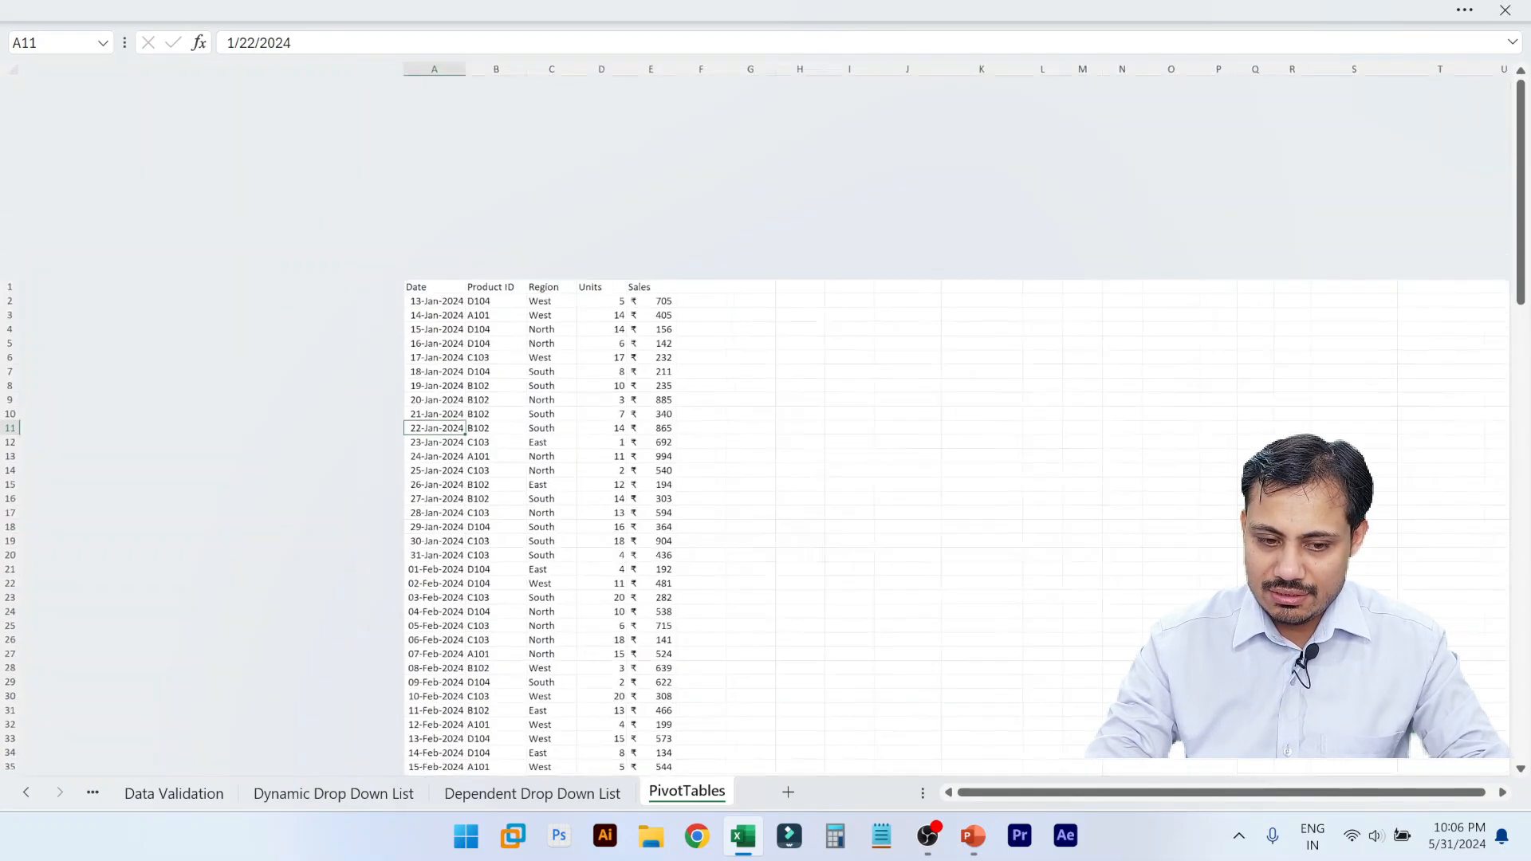
scroll(766, 430, "up", 2)
scroll(765, 430, "down", 2)
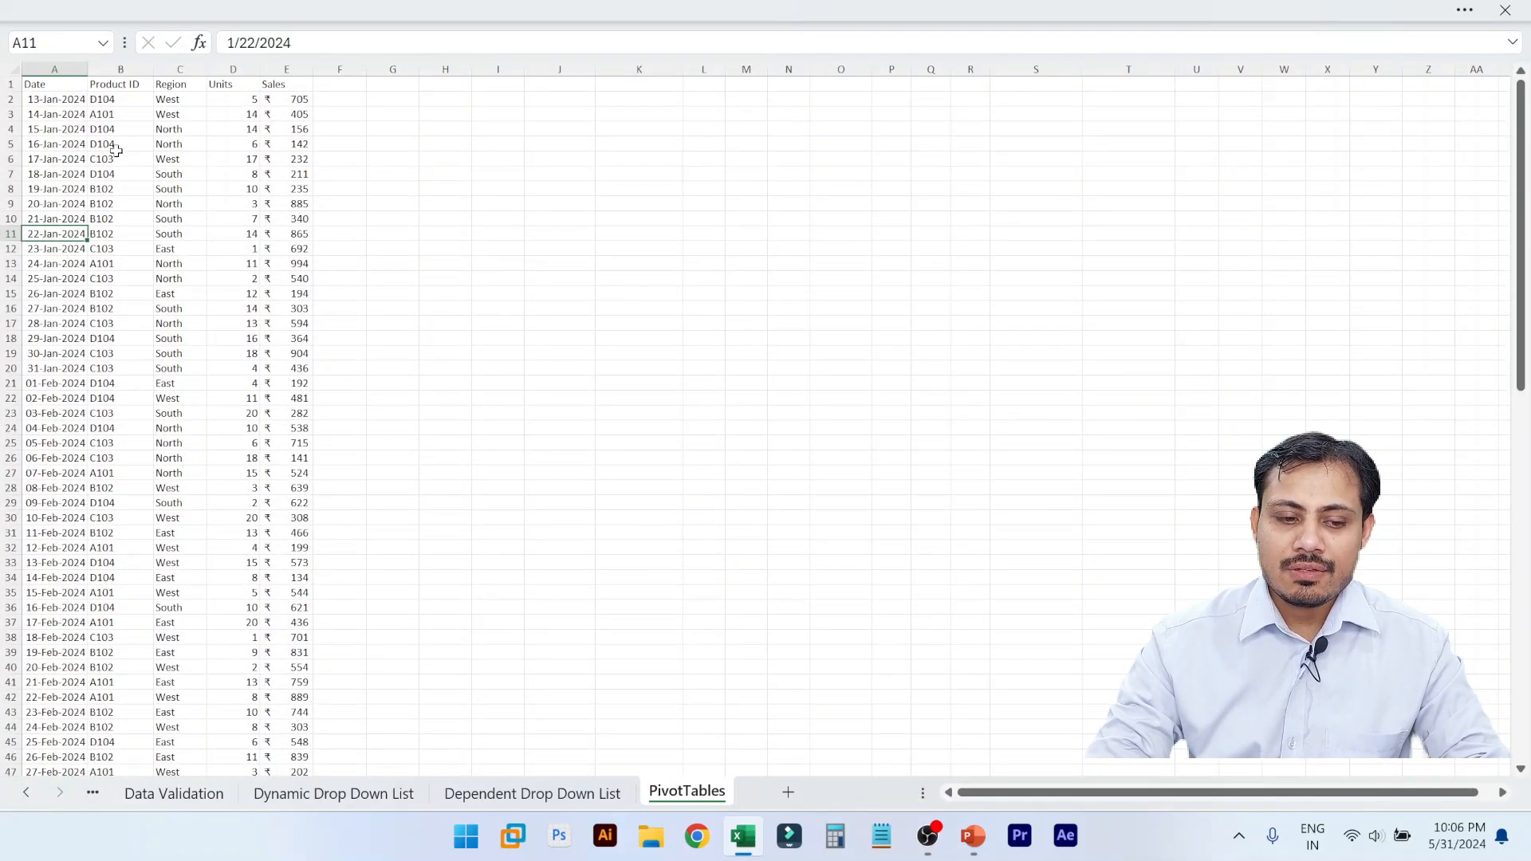
- Apply all borders to the whole data range A1:E100
left_click(52, 90)
key("ctrl+shift+End")
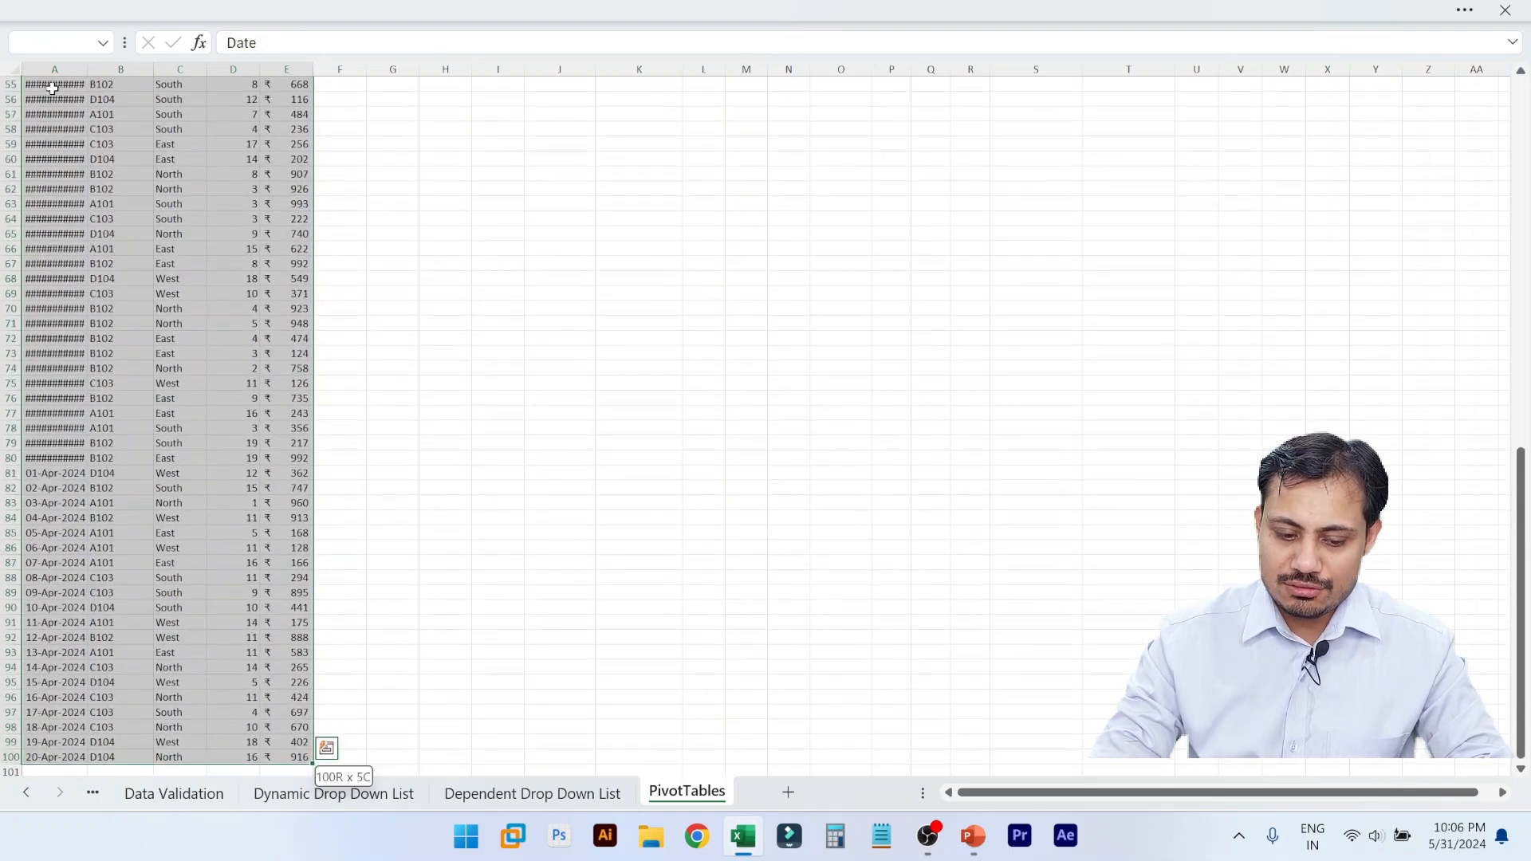
key("alt+h")
key("b")
key("a")
key("Right")
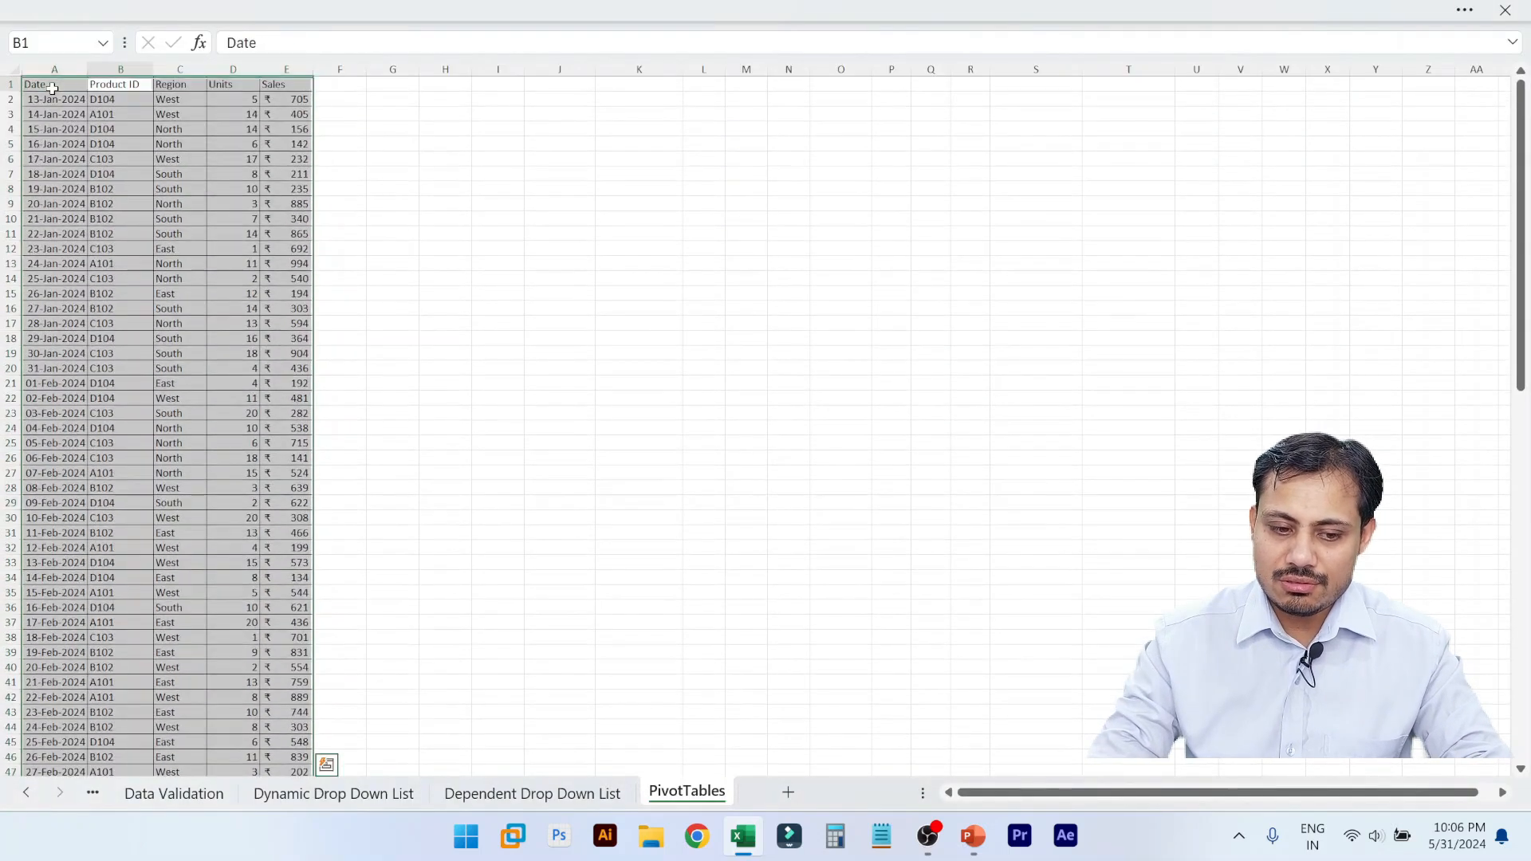
- Go over the header cells of the data range and the first entries of the Date column
key("Left")
key("Right")
key("Right")
key("Right")
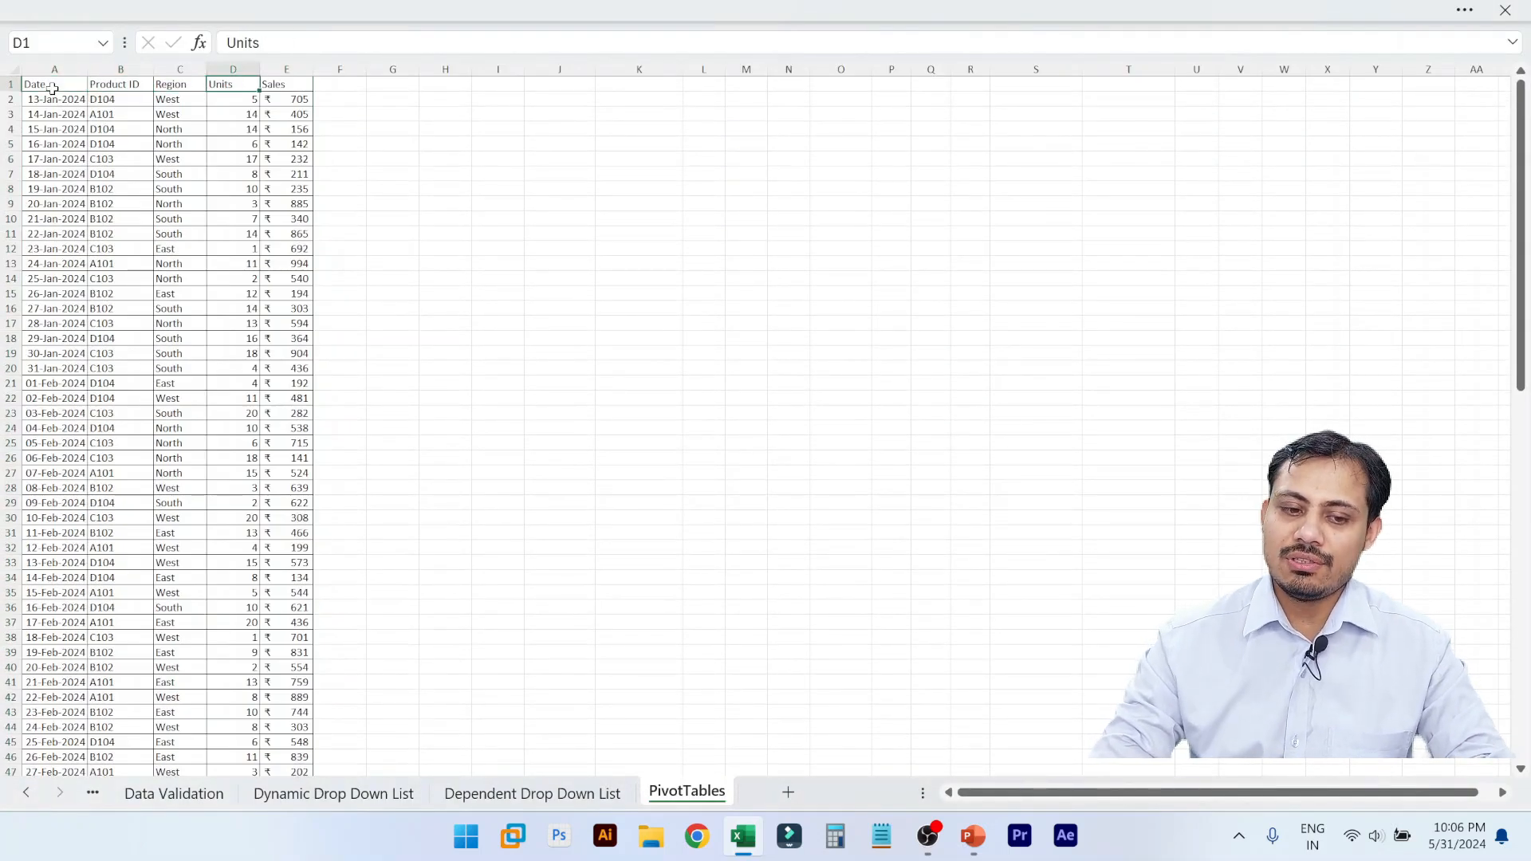
key("Left")
key("Left")
key("Left")
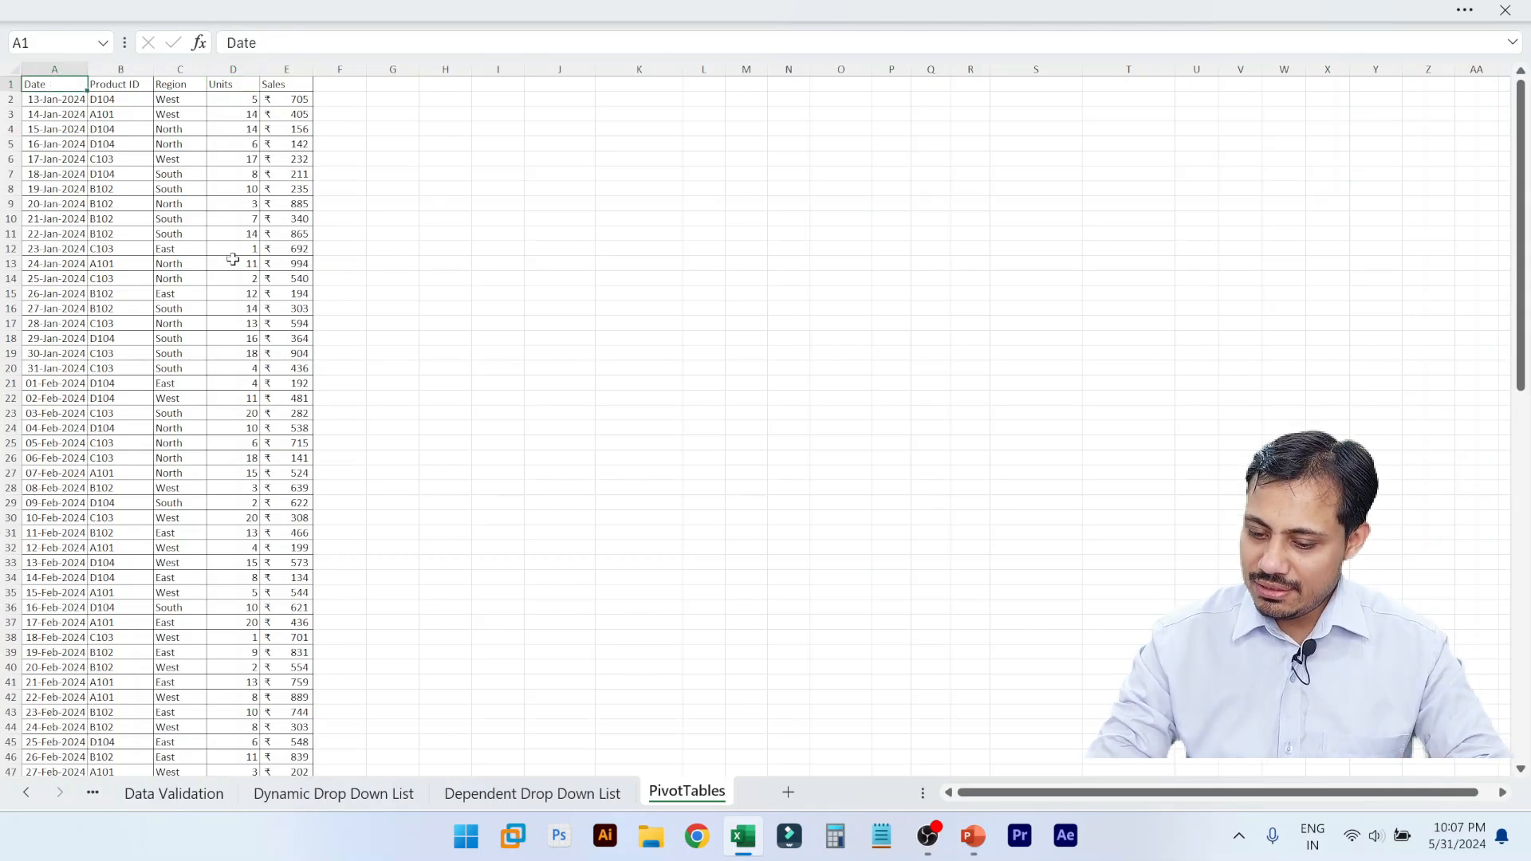
key("Down")
key("Down")
key("Up")
key("Up")
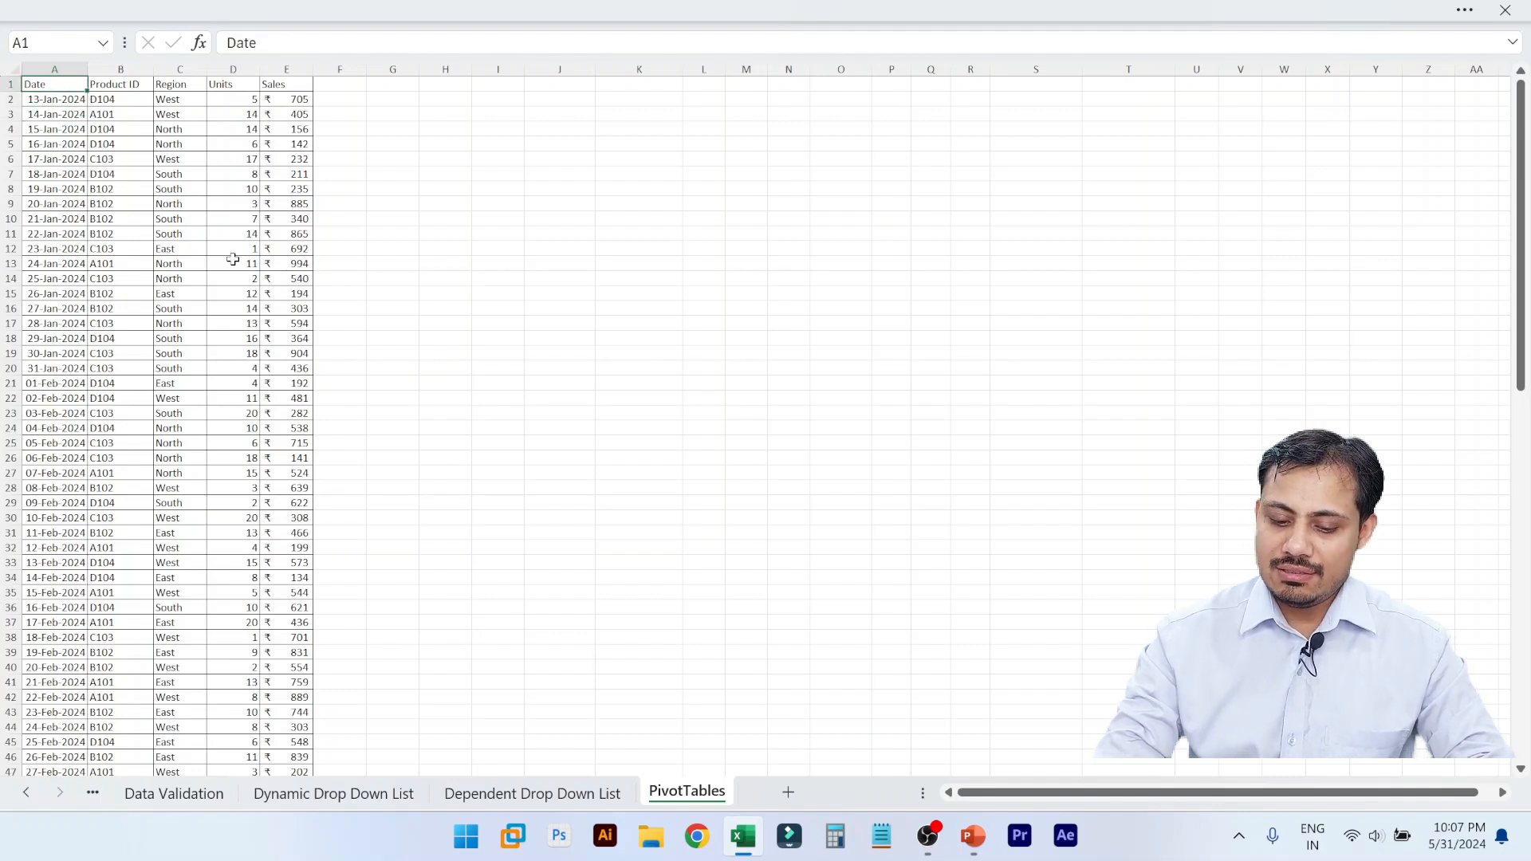
key("Right")
key("Left")
- Turn on filters for the header row and sort the Date column from newest to oldest
key("alt")
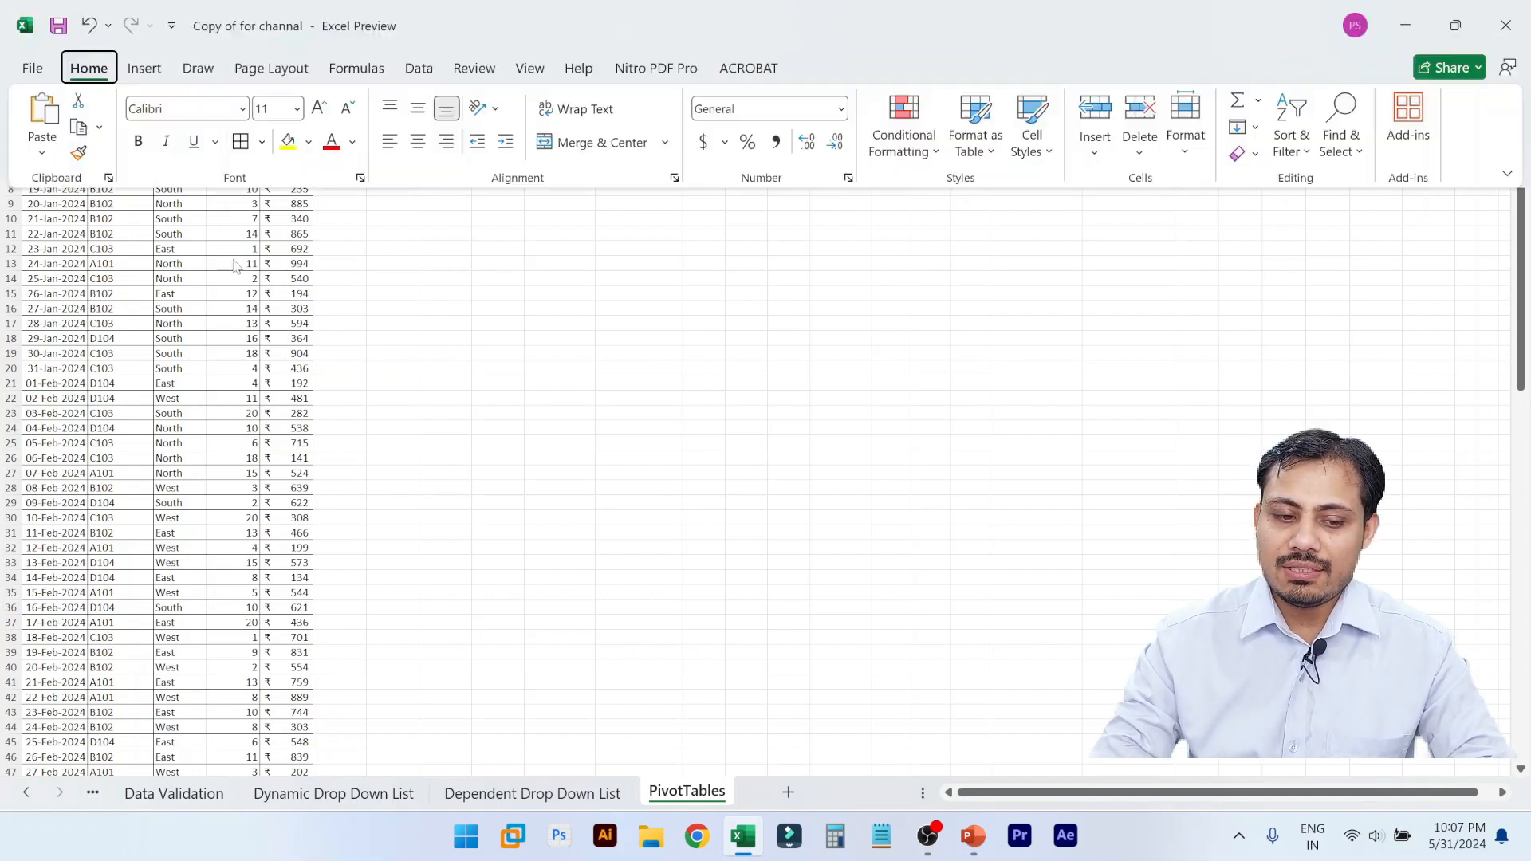
key("Escape")
key("alt+Down")
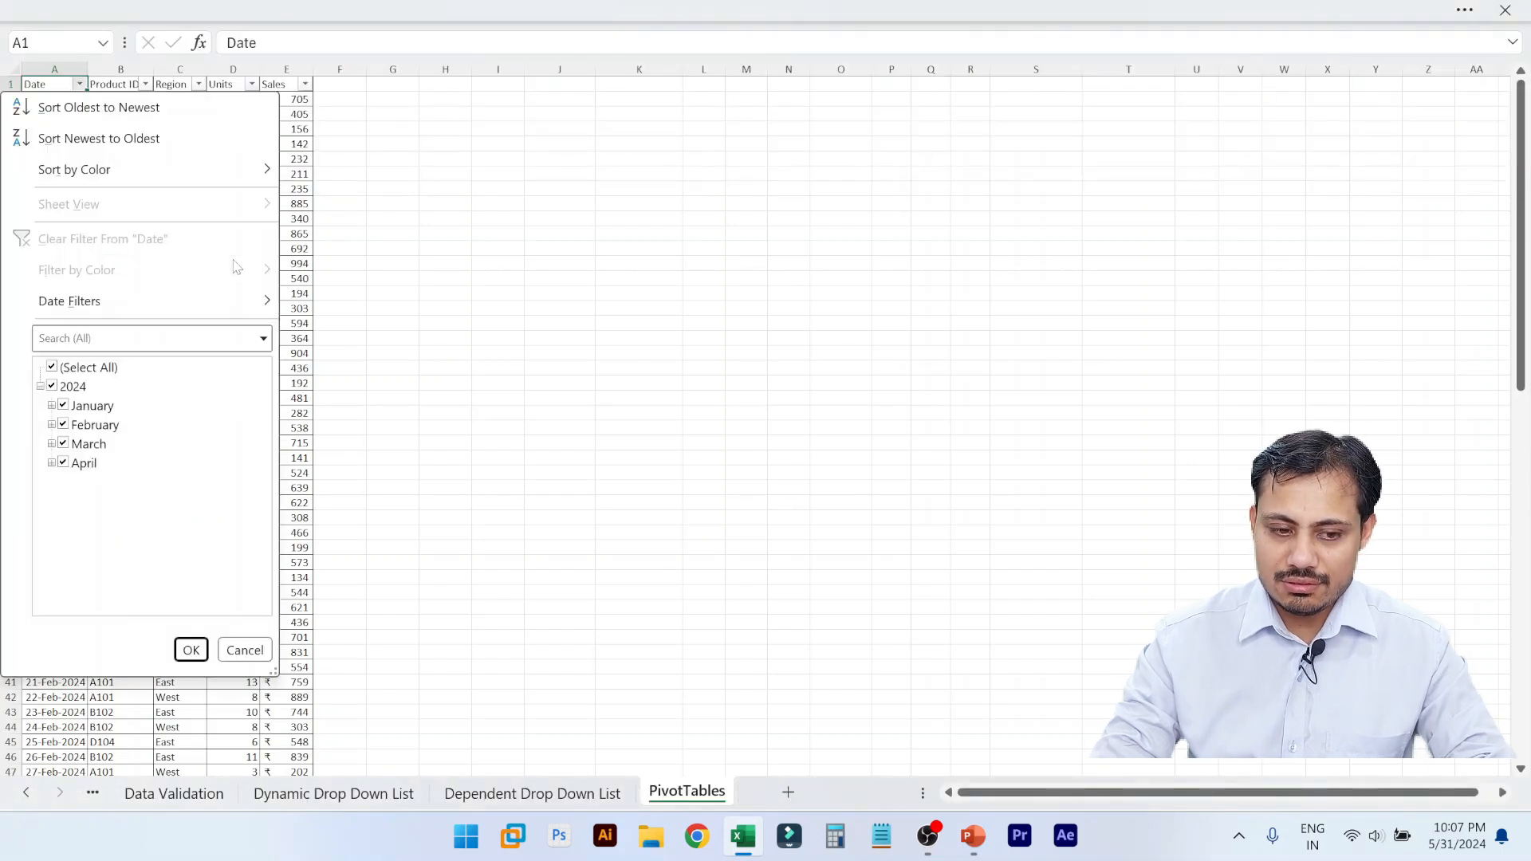
key("Down")
key("Up")
key("Down")
key("Return")
key("Down")
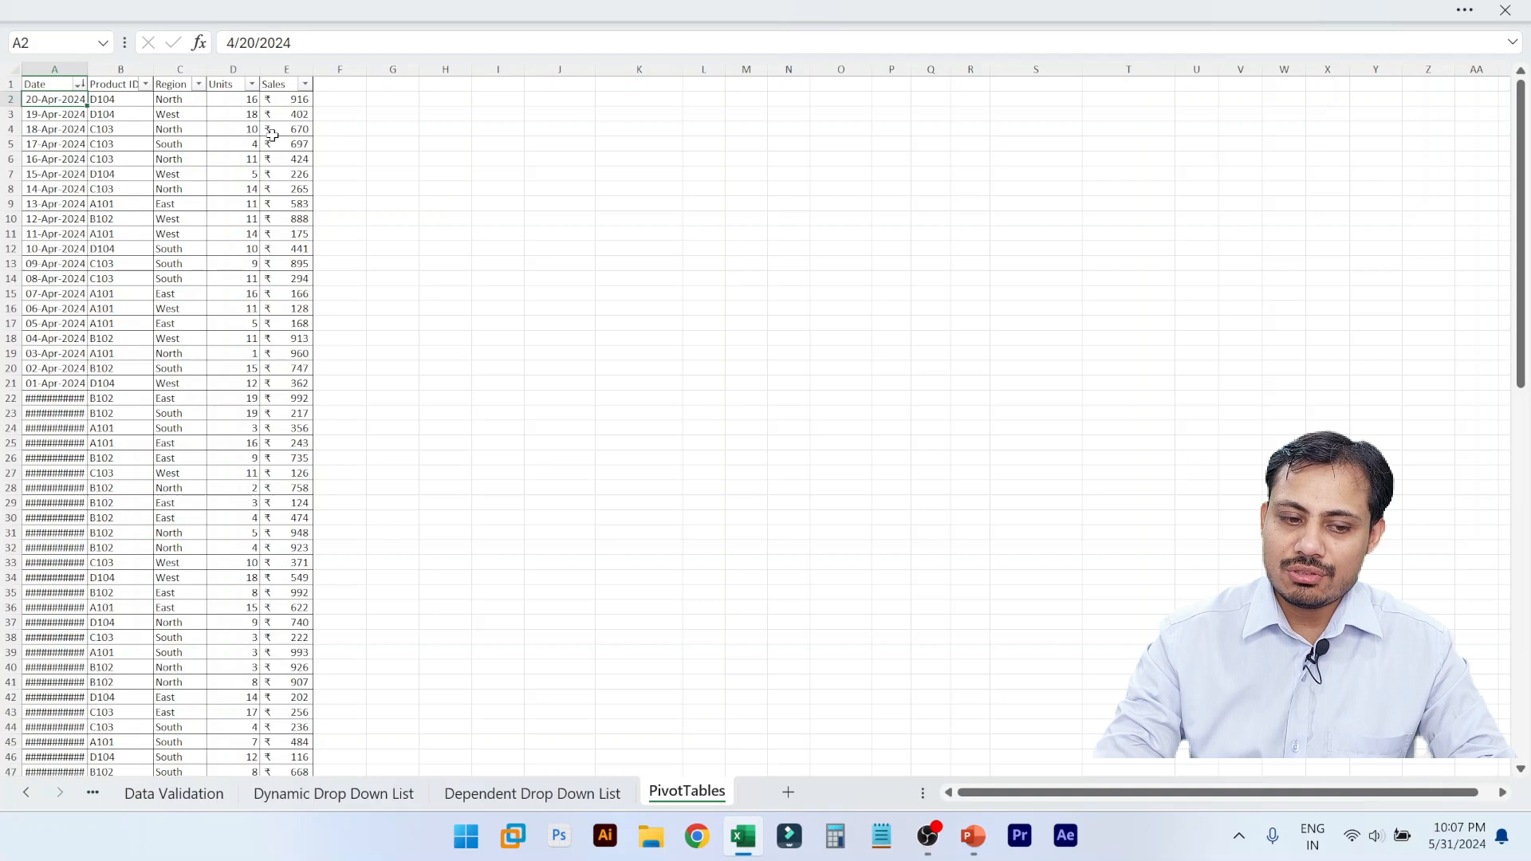
- Fit the Date column's width to its contents and look down through its dates
double_click(88, 68)
left_click(58, 264)
key("Down")
key("Down")
key("Down")
key("Down")
key("Down")
key("Down")
key("Down")
key("Down")
key("Down")
key("Down")
key("Down")
key("Down")
key("Down")
key("Down")
key("Down")
key("Down")
key("Down")
key("Down")
key("Down")
key("Up")
- Open the Product ID column's filter list, look through its product IDs, and close it
key("Right")
key("Up")
key("Up")
key("Up")
key("Up")
key("Up")
key("Up")
key("Up")
key("Up")
key("Up")
key("Up")
key("Up")
key("Up")
key("Up")
key("Up")
key("Up")
key("Up")
key("Up")
key("Up")
key("Up")
key("Up")
key("alt+Down")
key("Down")
key("Down")
key("Down")
key("Down")
key("Down")
key("Down")
key("Down")
key("Down")
key("Down")
key("Down")
key("Down")
key("Down")
key("Down")
key("Up")
key("Up")
key("Up")
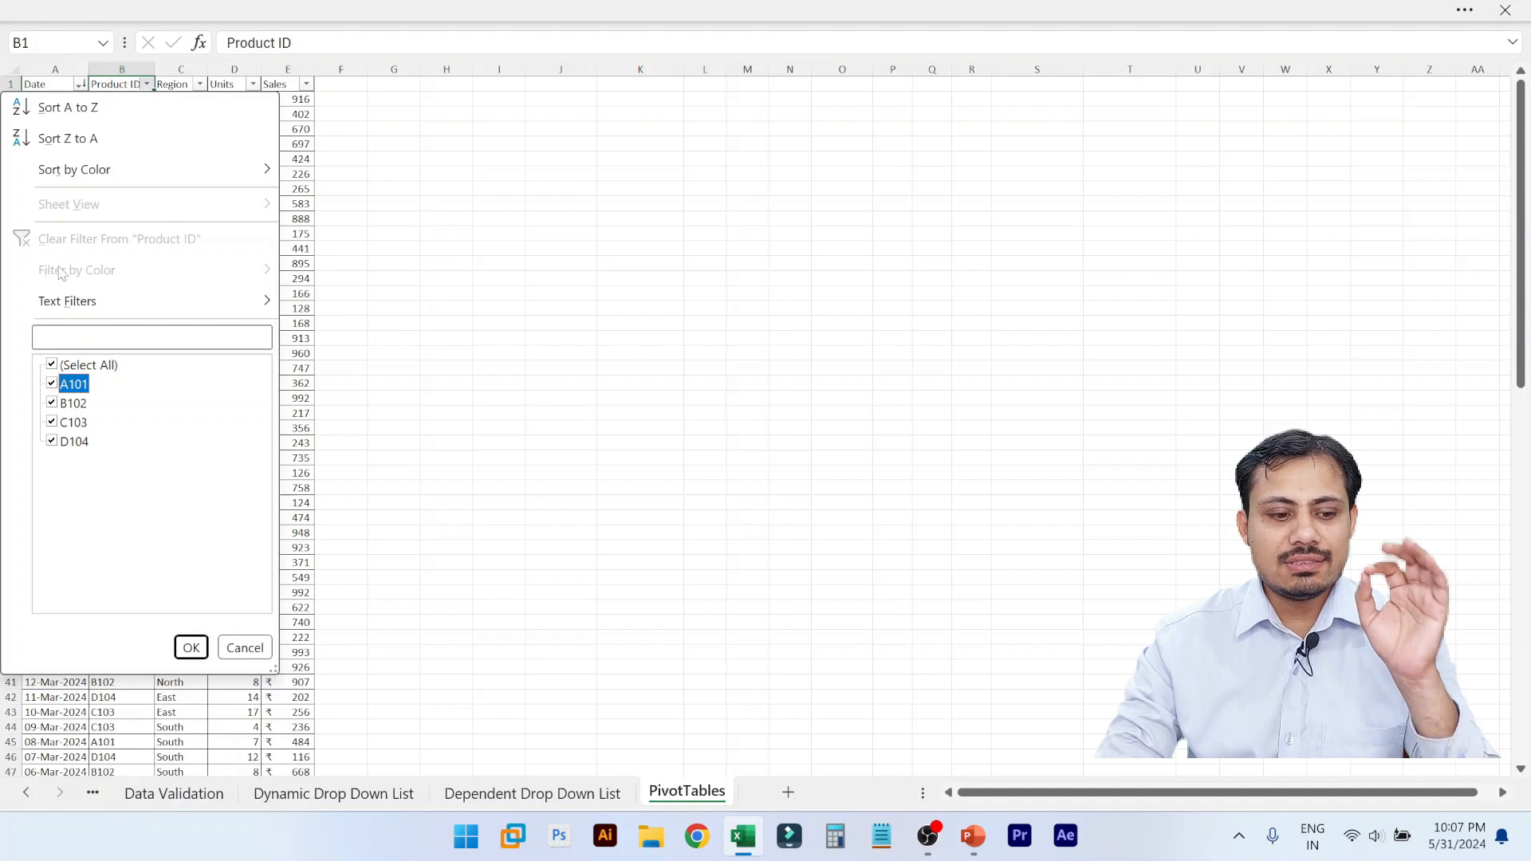
key("Escape")
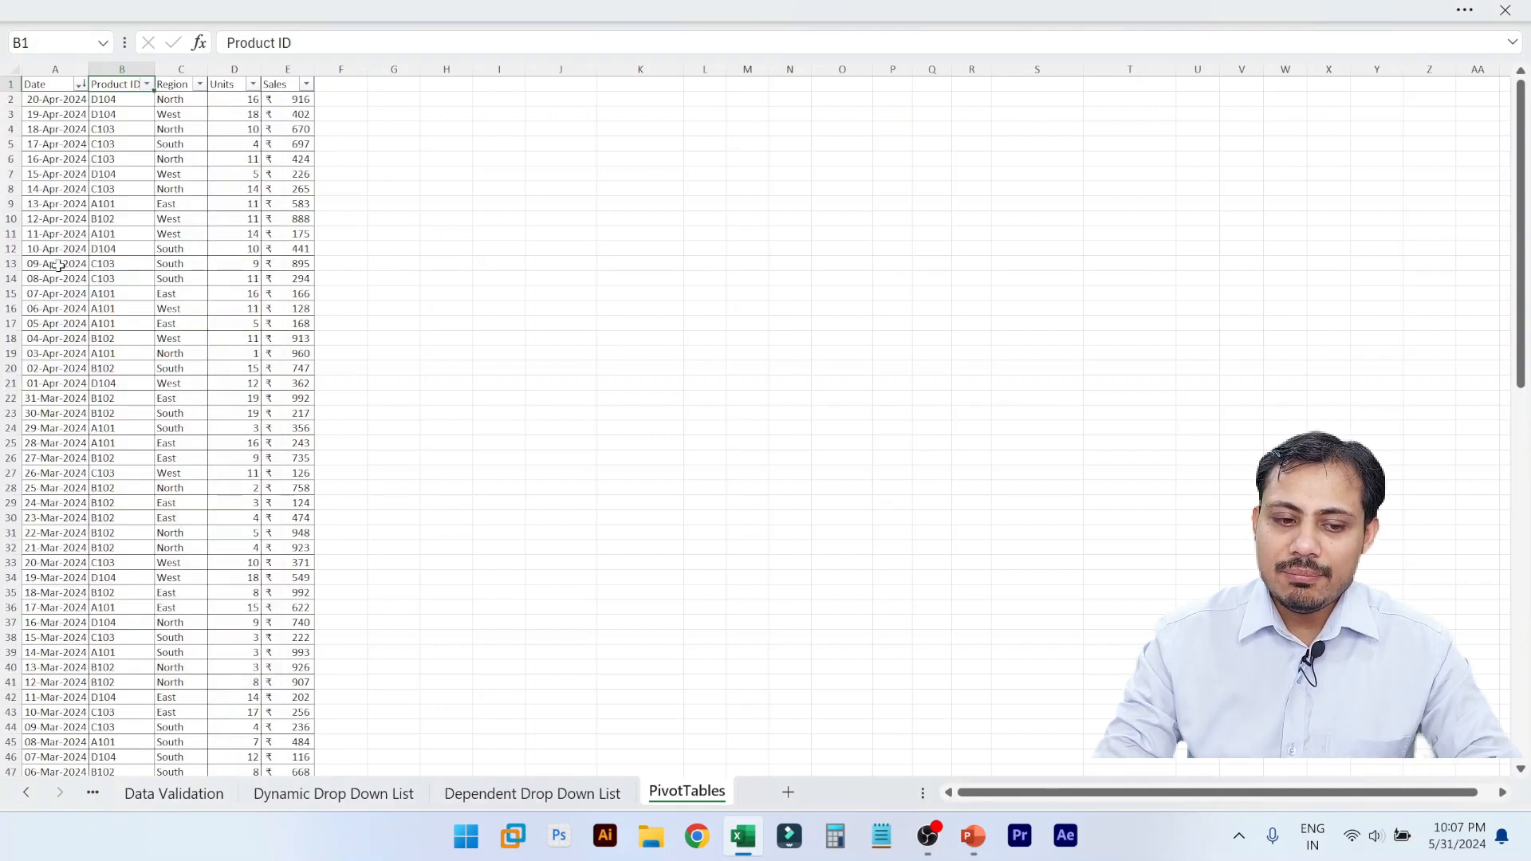
- Examine sample entries in the Product ID, Region, Units and Date columns
key("Down")
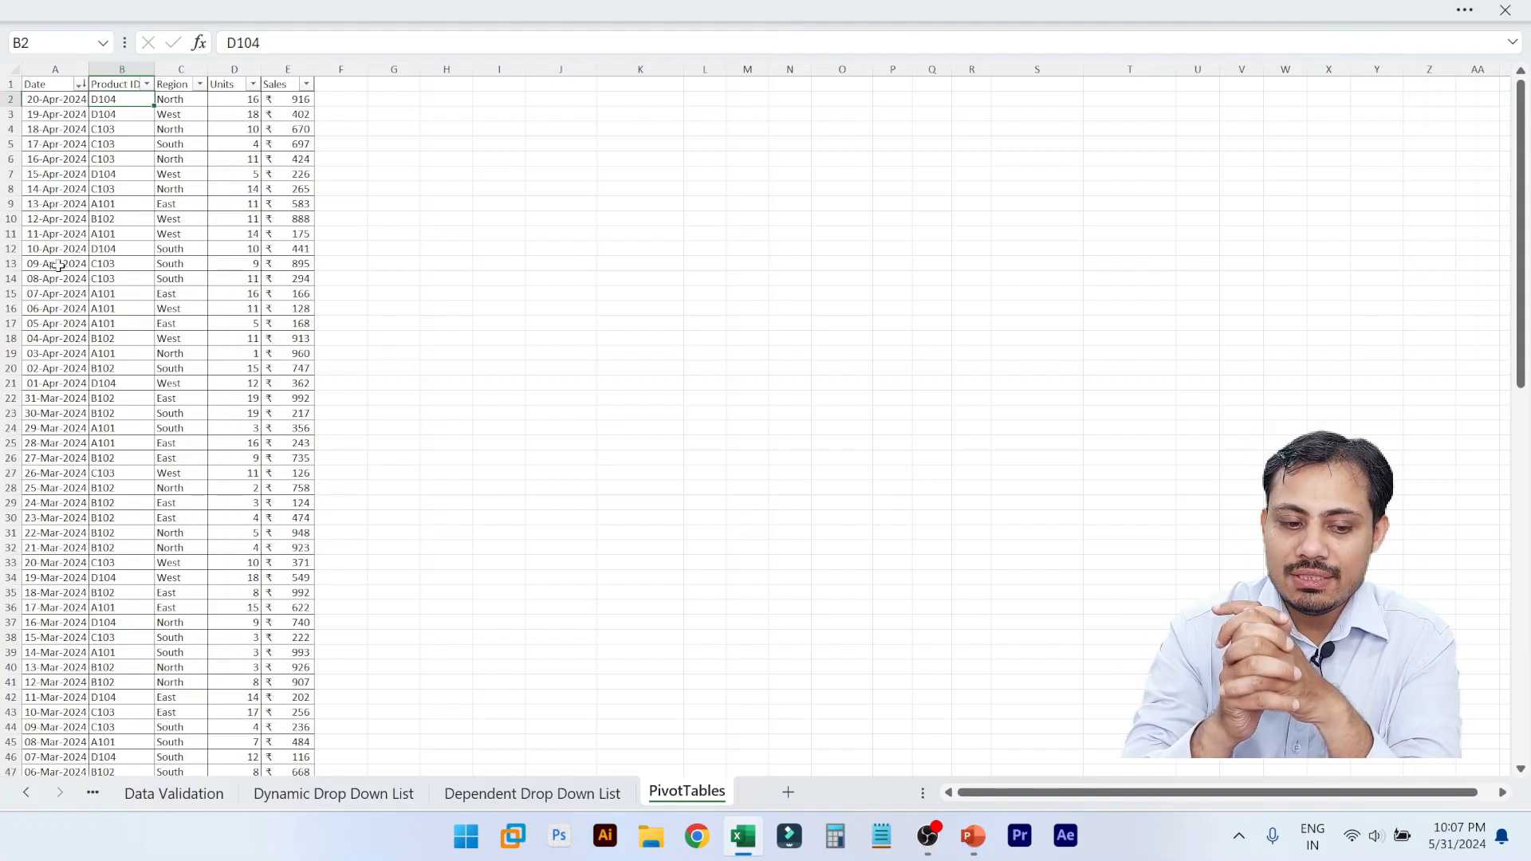
left_click(122, 536)
left_click(170, 529)
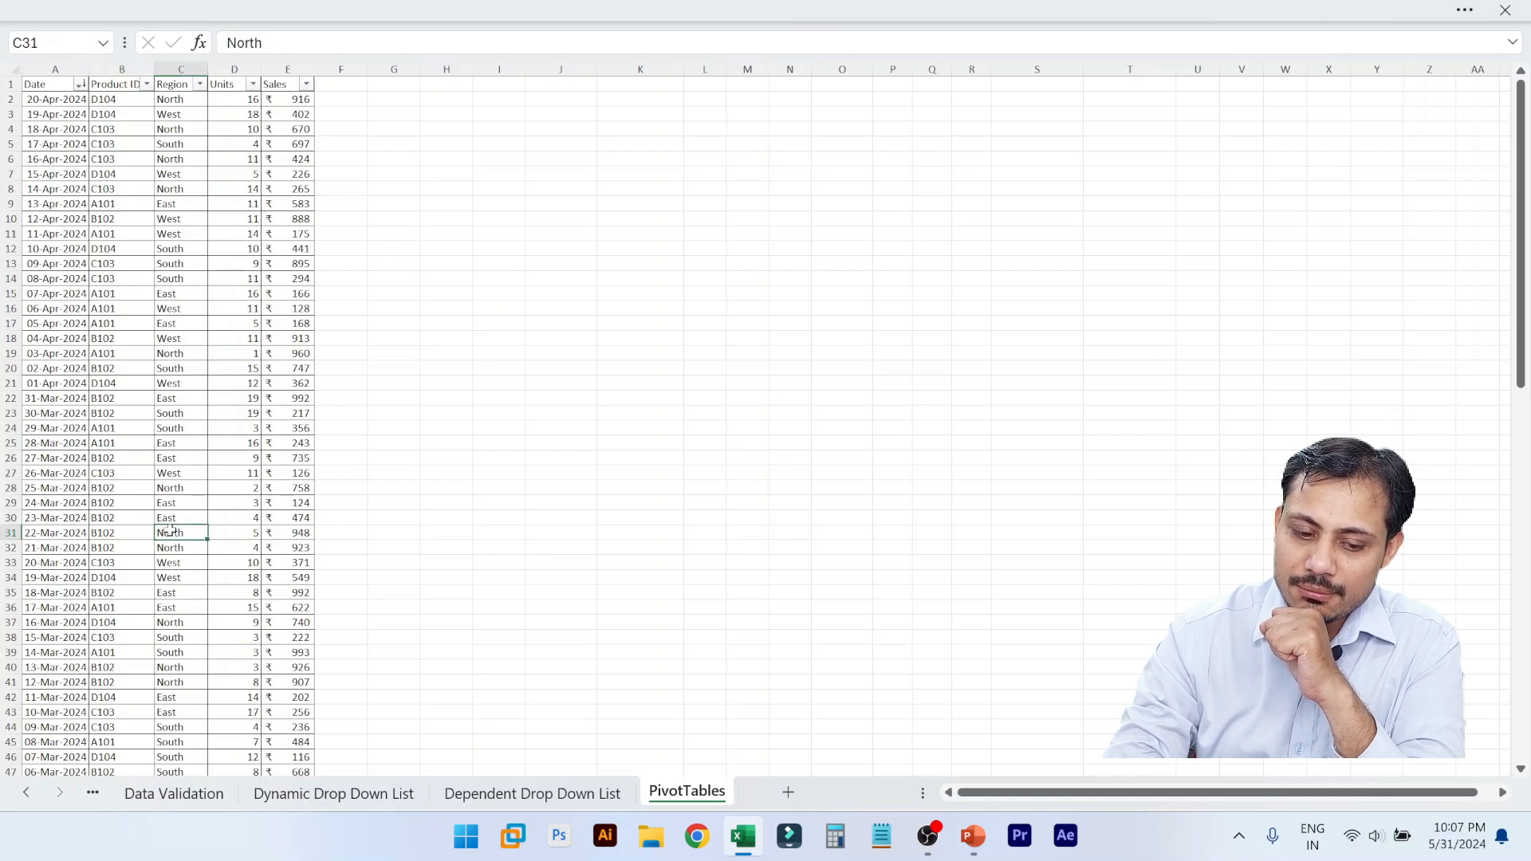
left_click(247, 532)
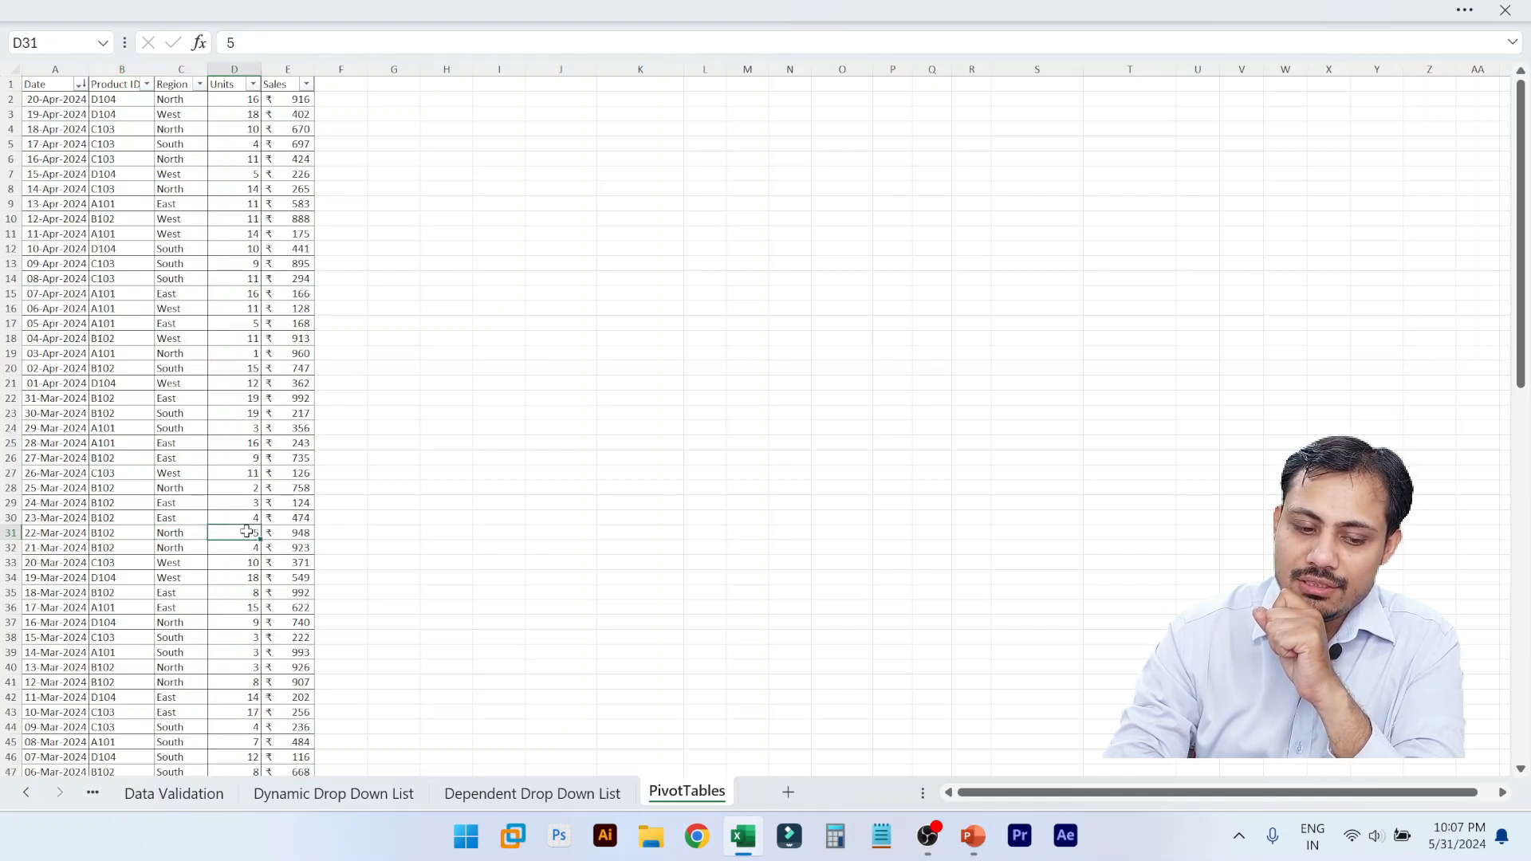
left_click(53, 606)
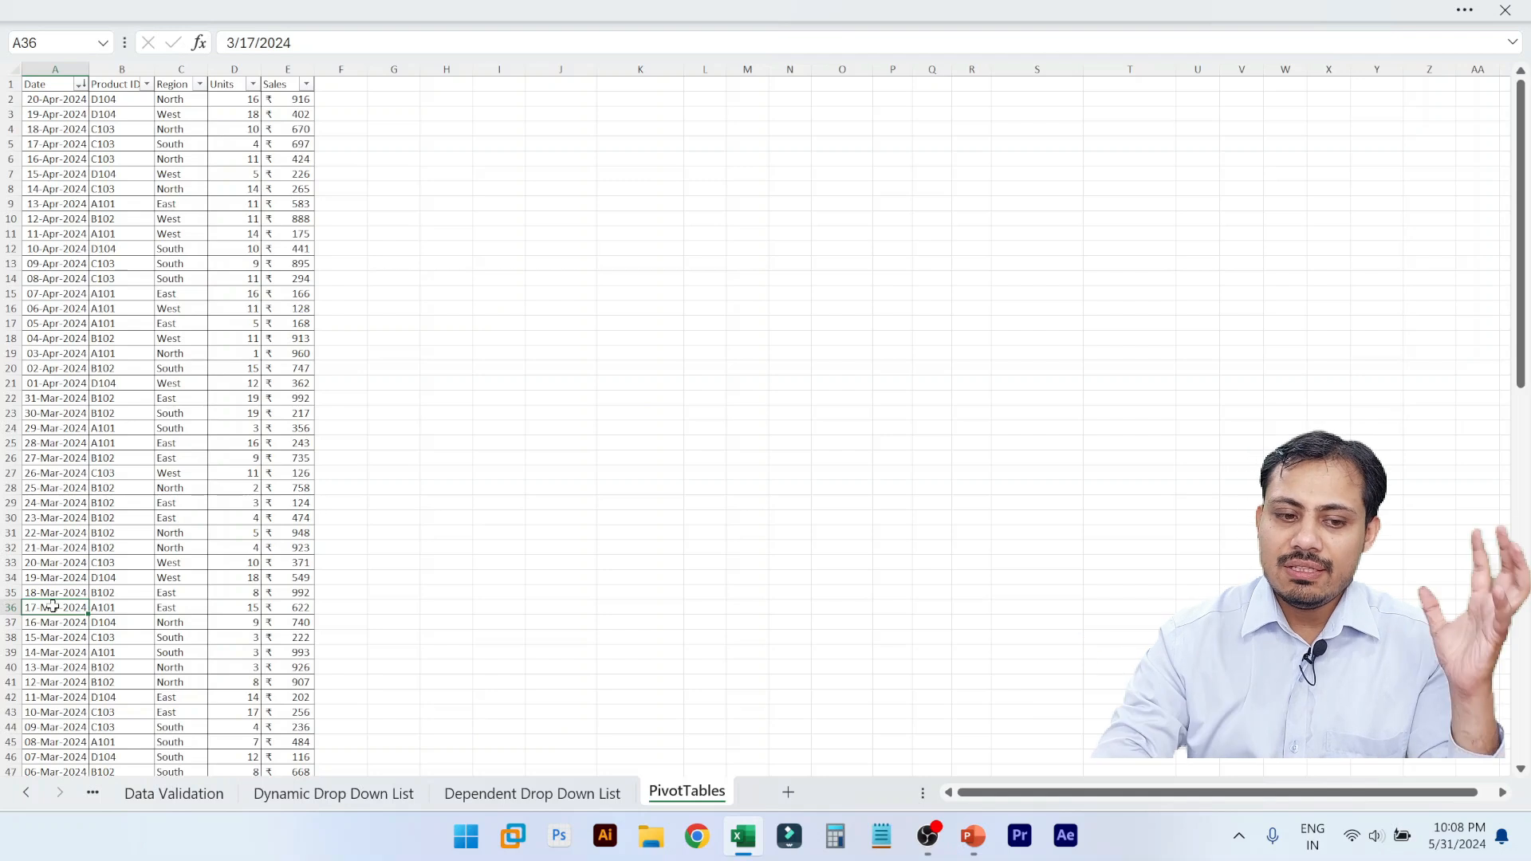
- Open the Units column's filter list to review its values, and close it
left_click(246, 131)
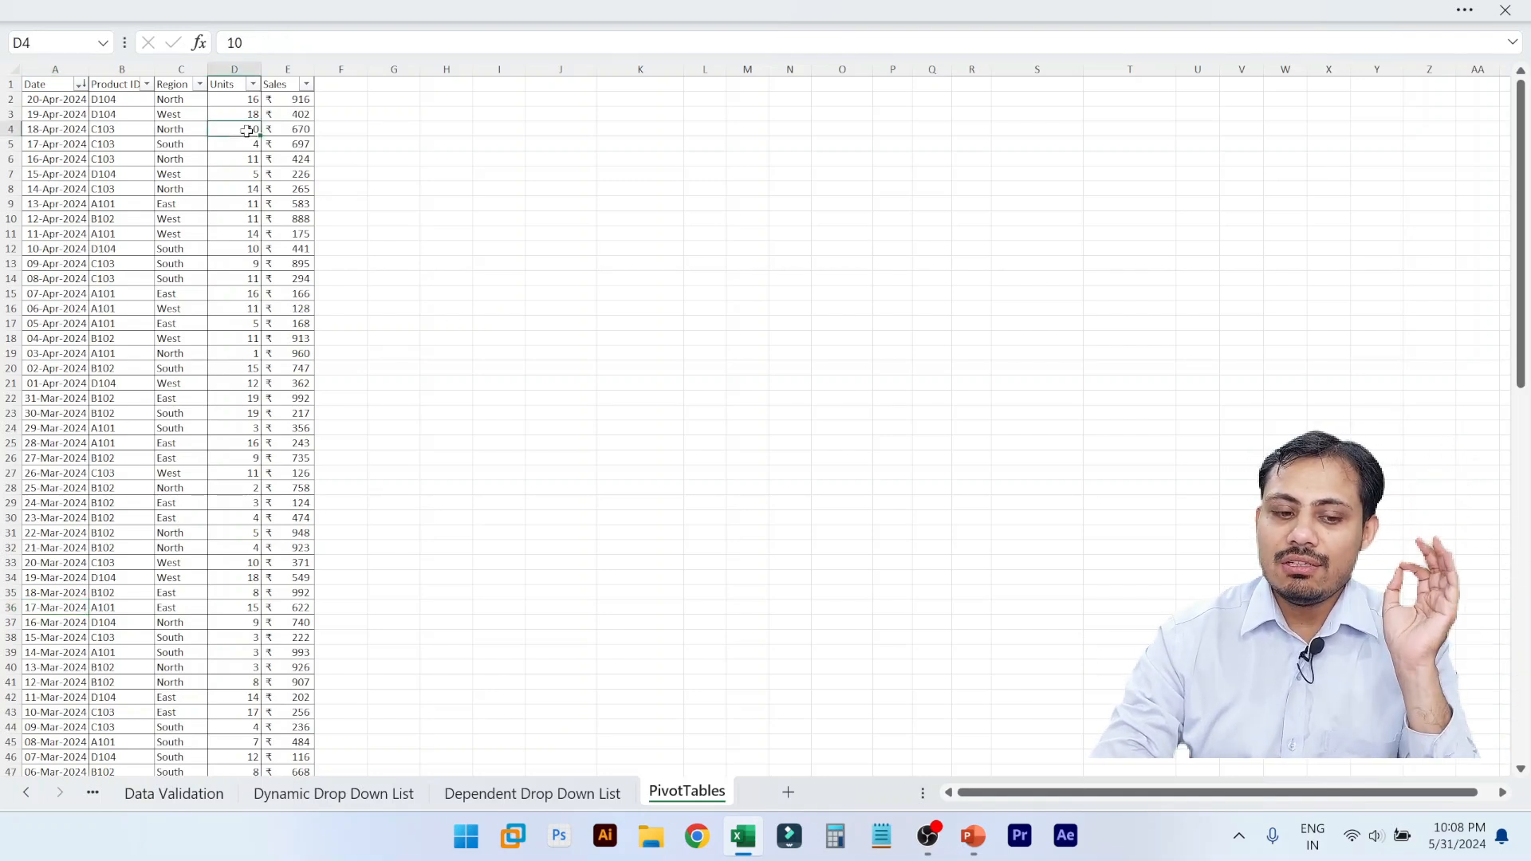
key("ctrl+Up")
key("alt+Down")
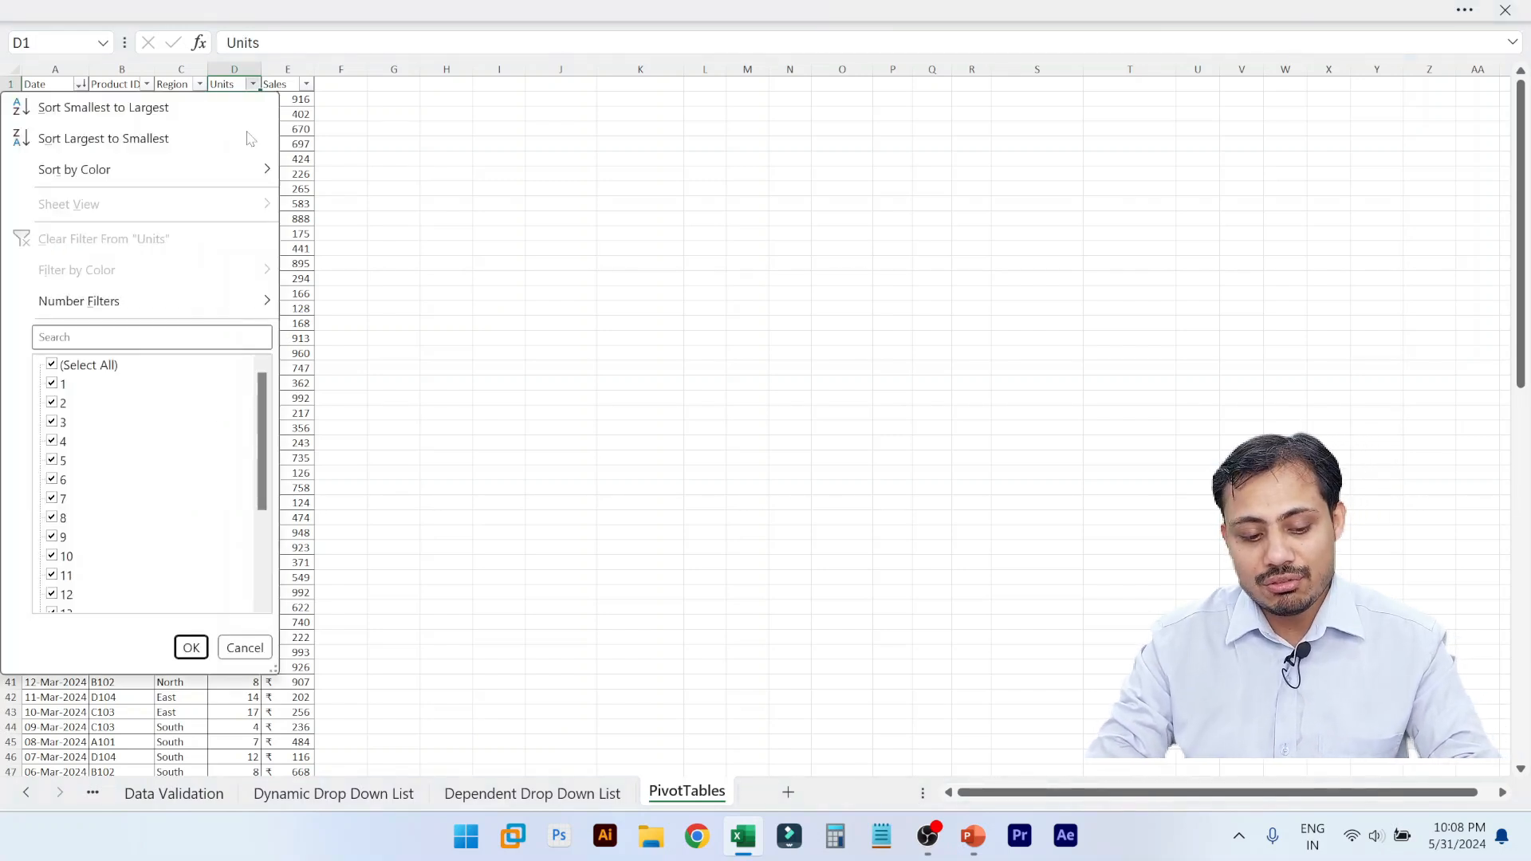
key("Escape")
- Examine sample entries in the Date, Sales and Product ID columns
left_click(68, 129)
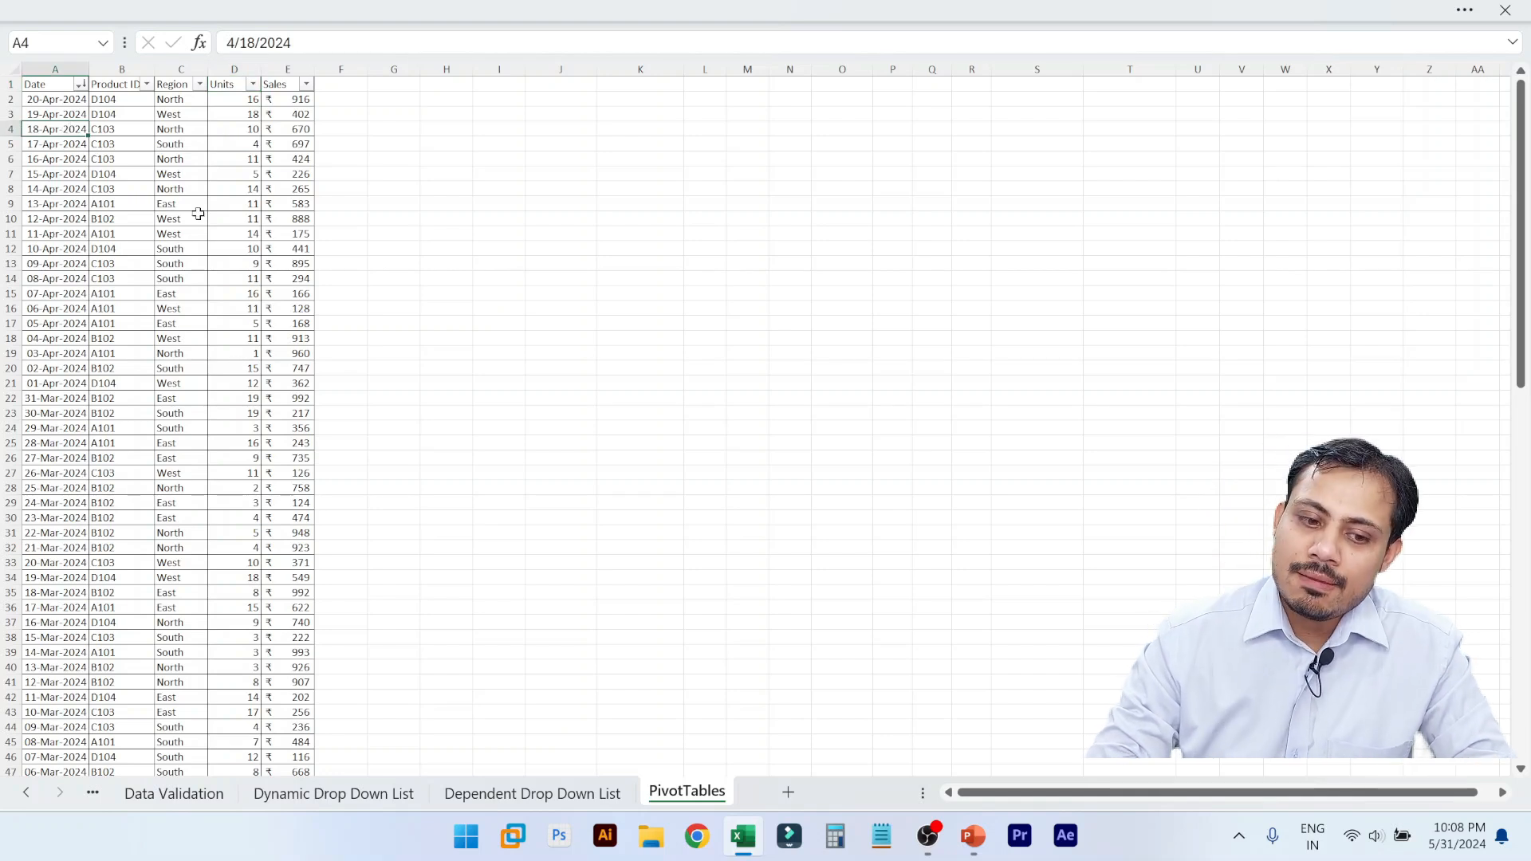
left_click(303, 370)
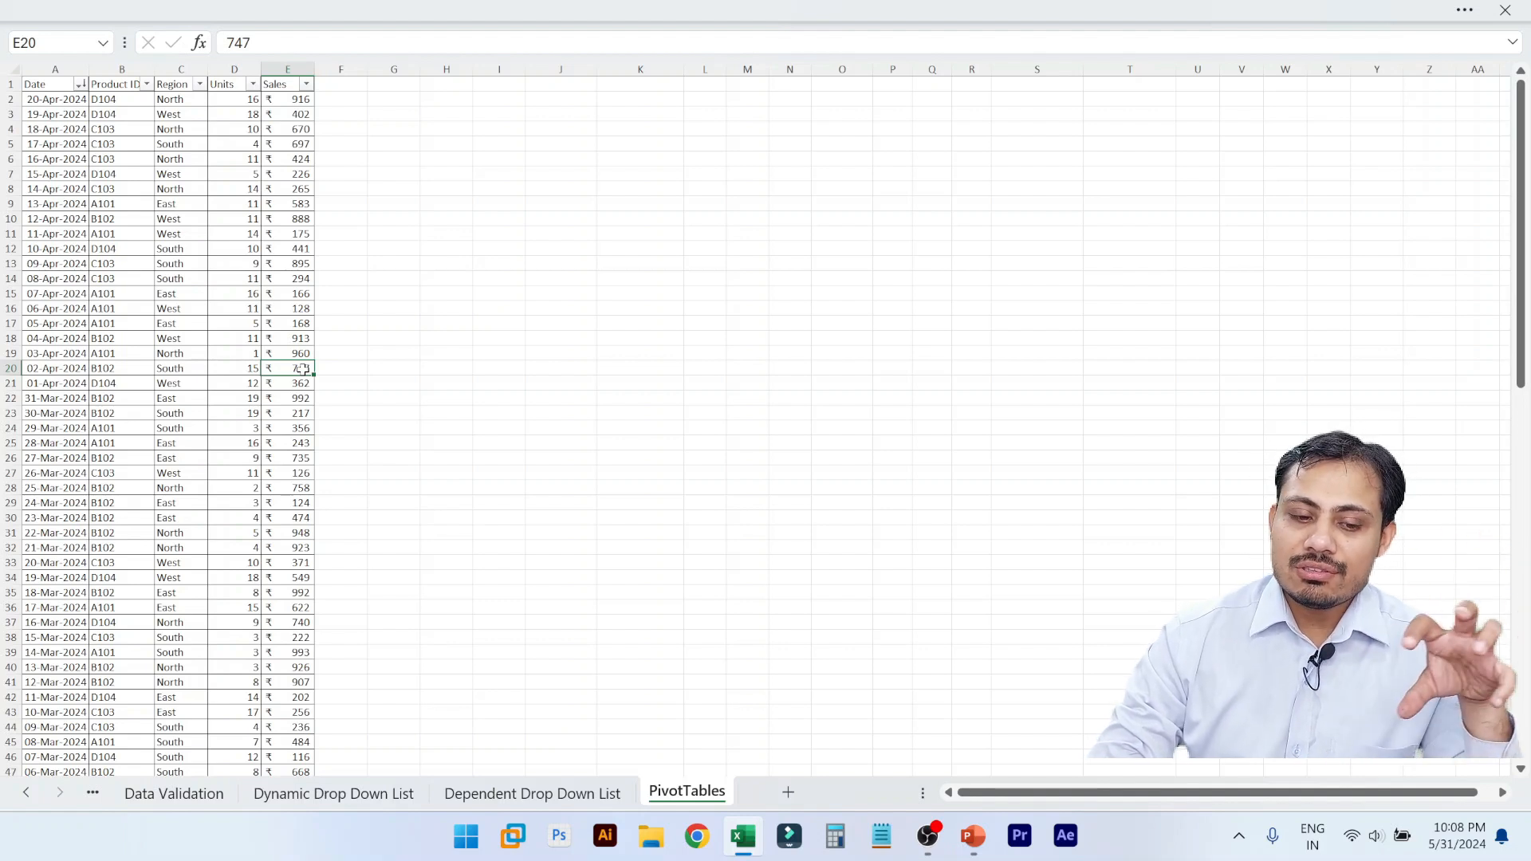
left_click(112, 238)
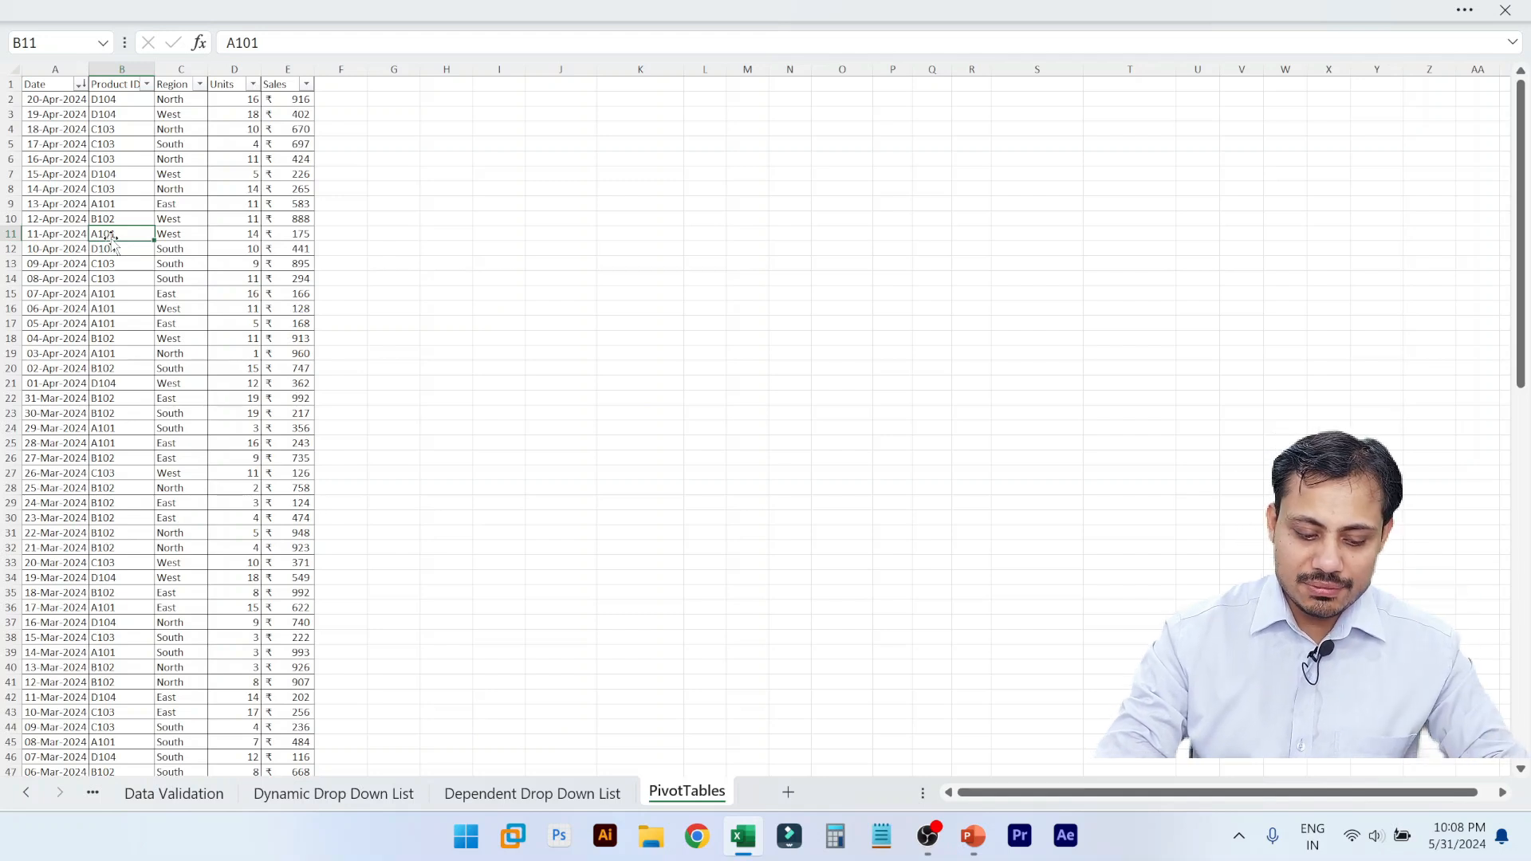
key("Escape")
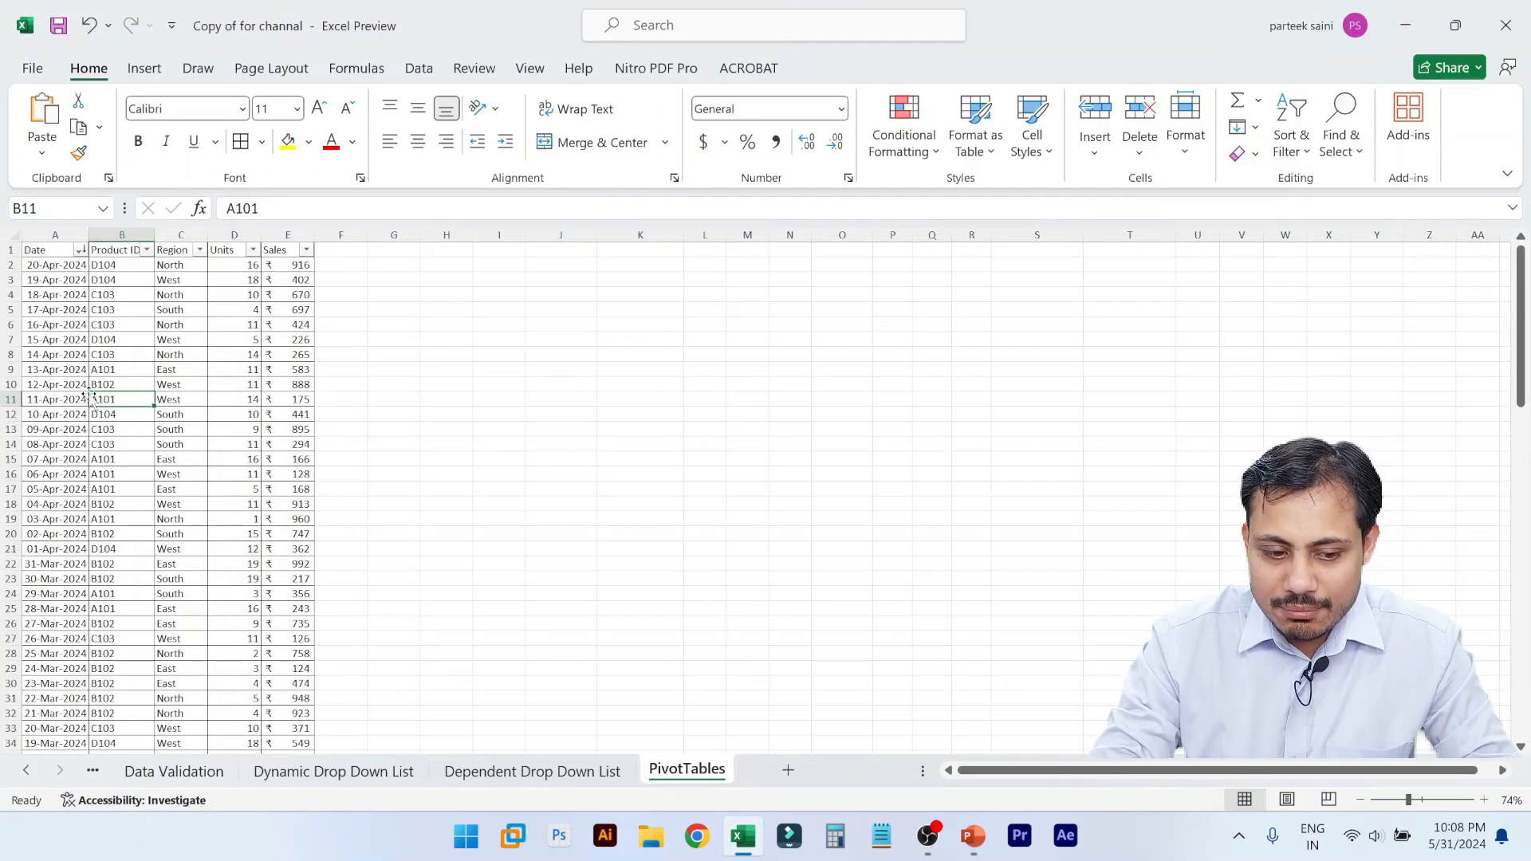
left_click(166, 460)
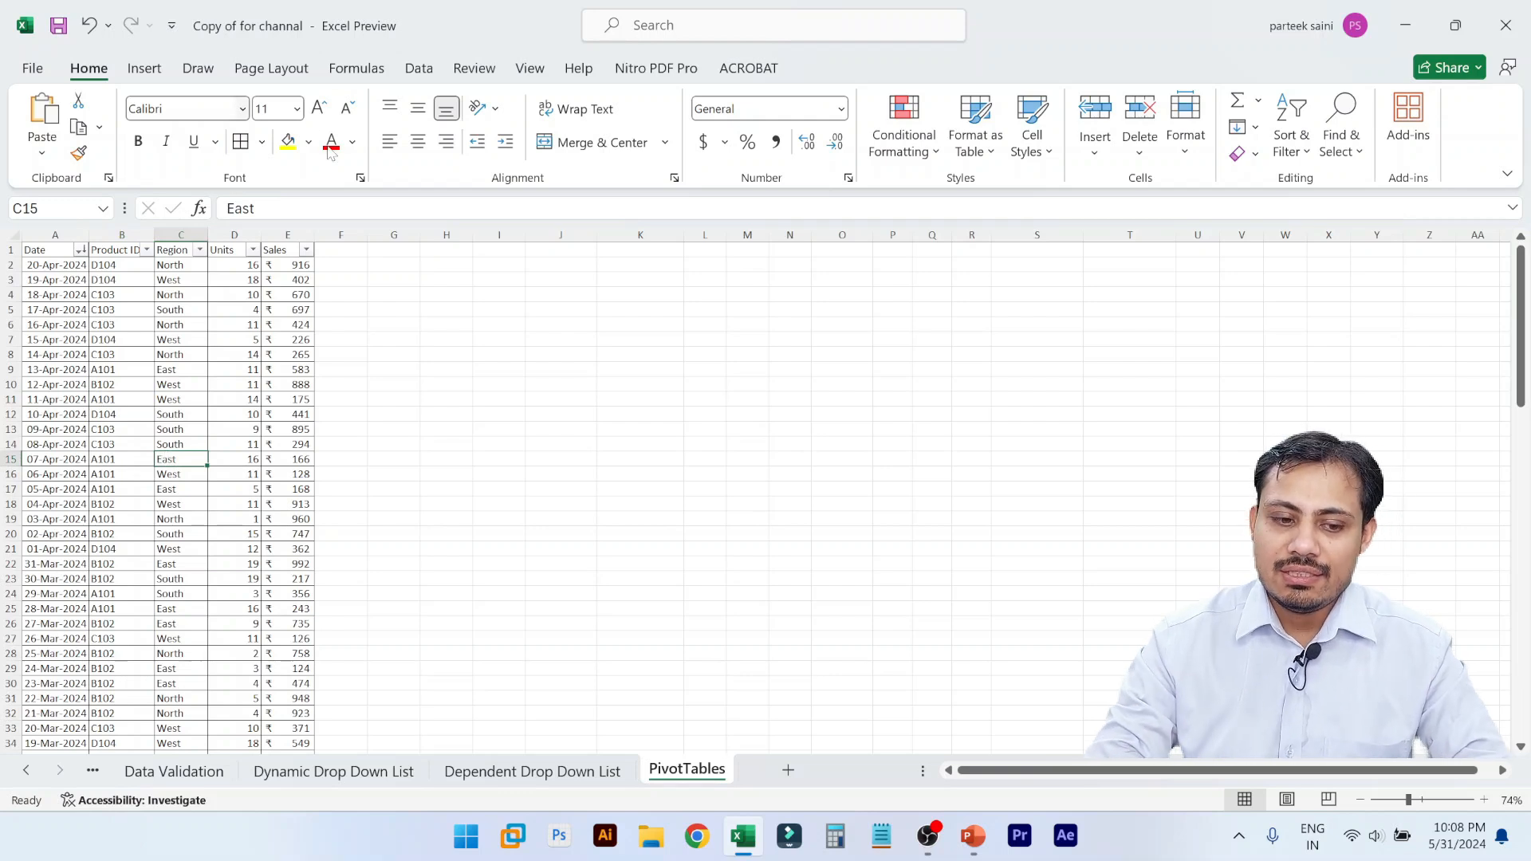
left_click(135, 70)
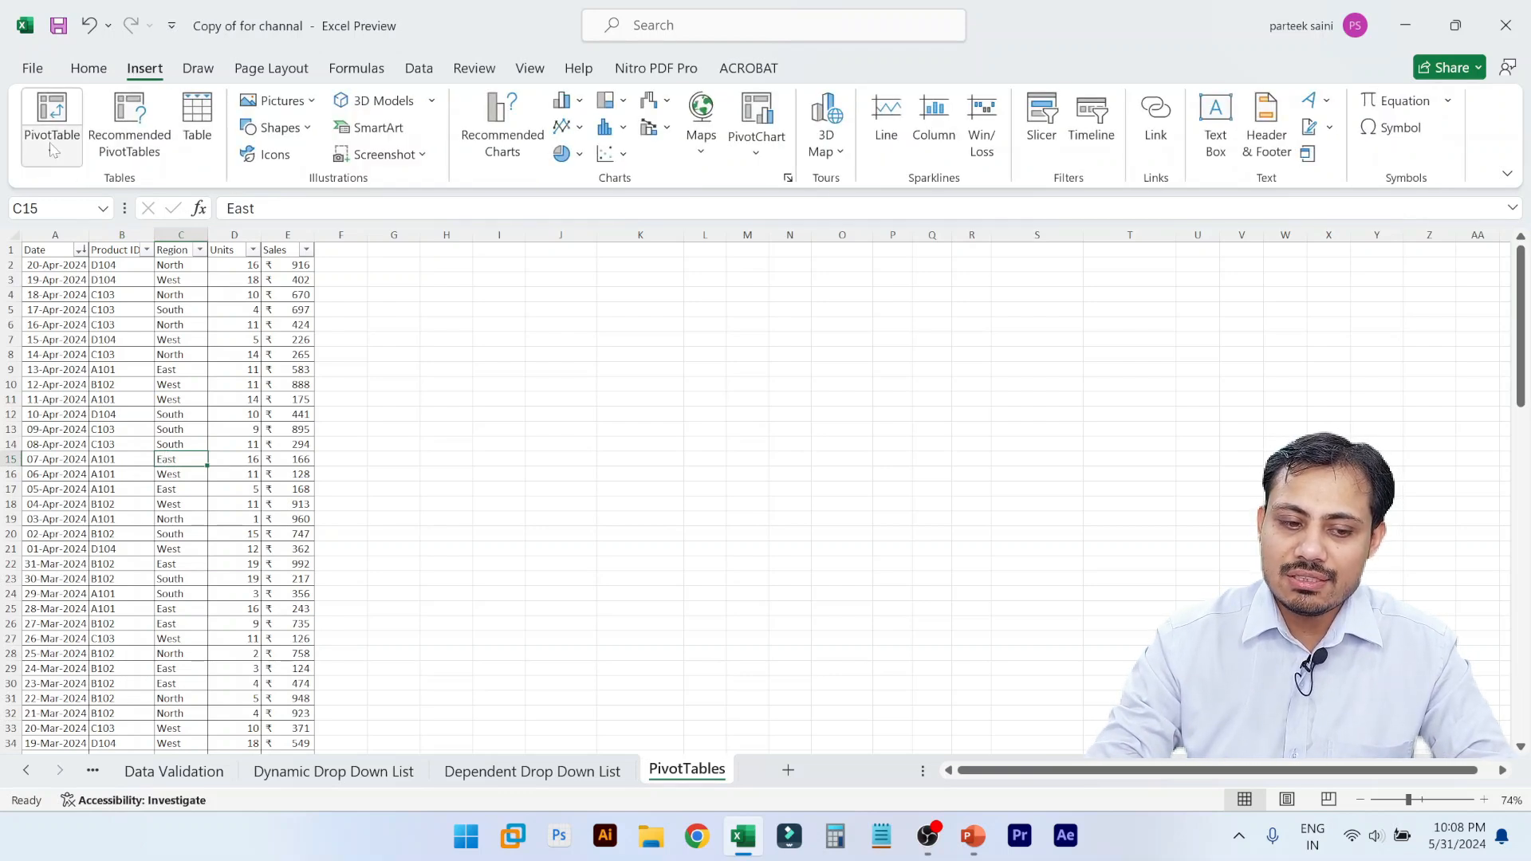
left_click(52, 119)
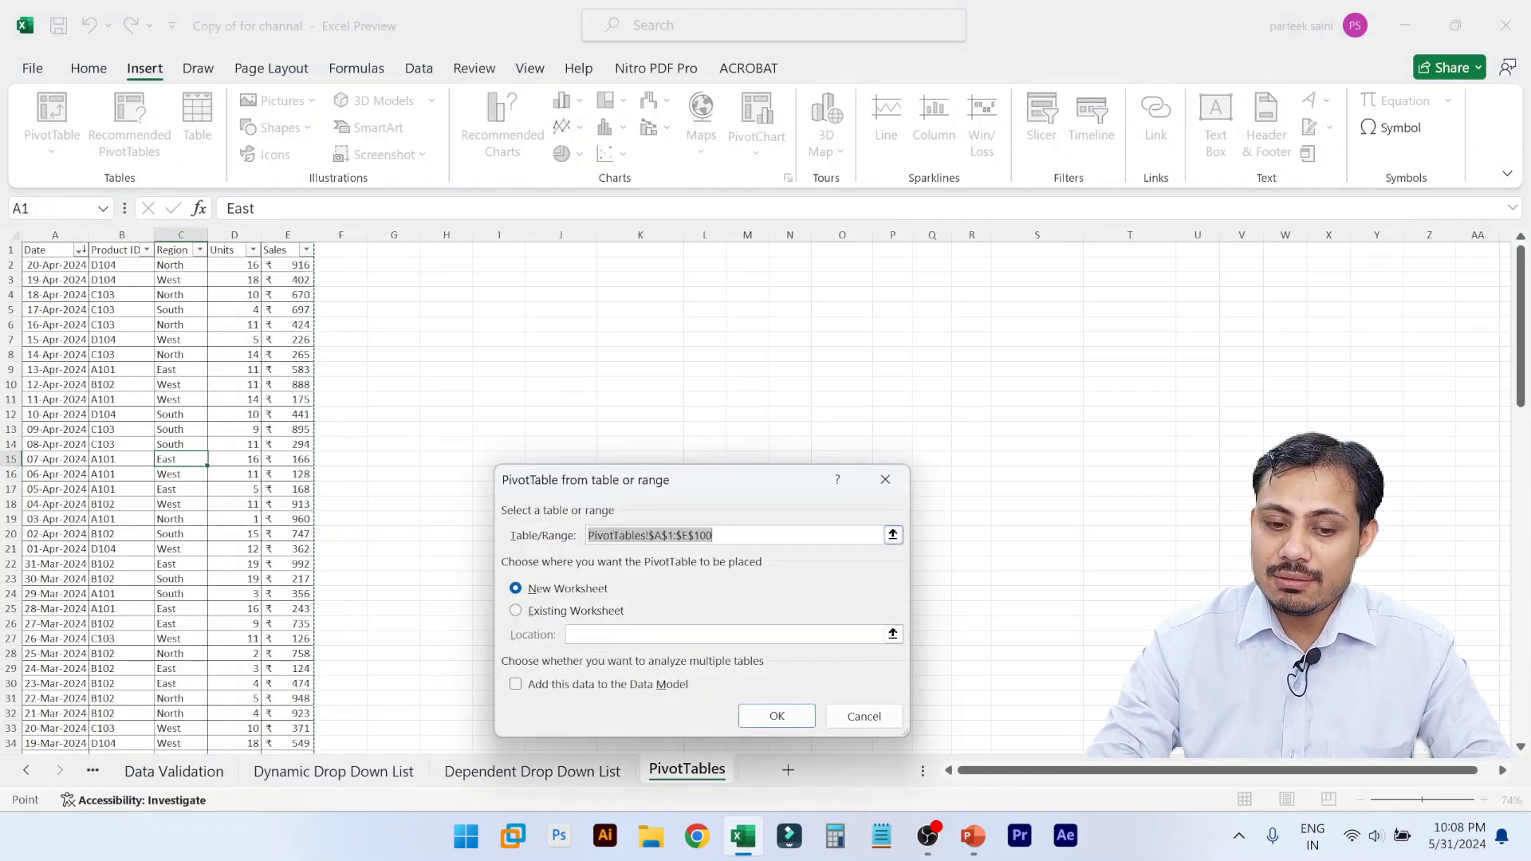
left_click_drag(721, 487, 568, 281)
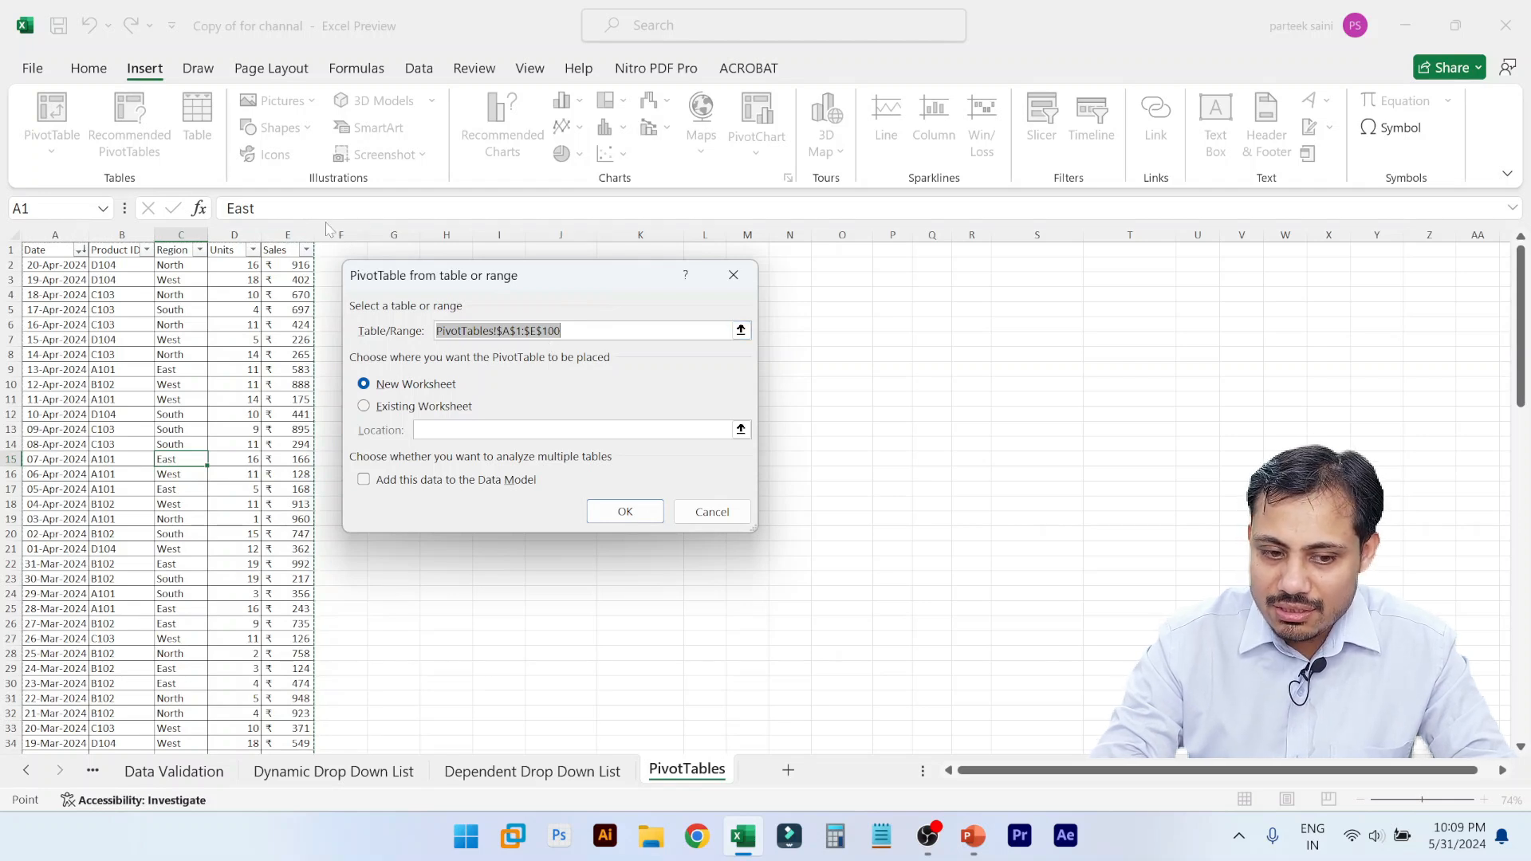
left_click(295, 228)
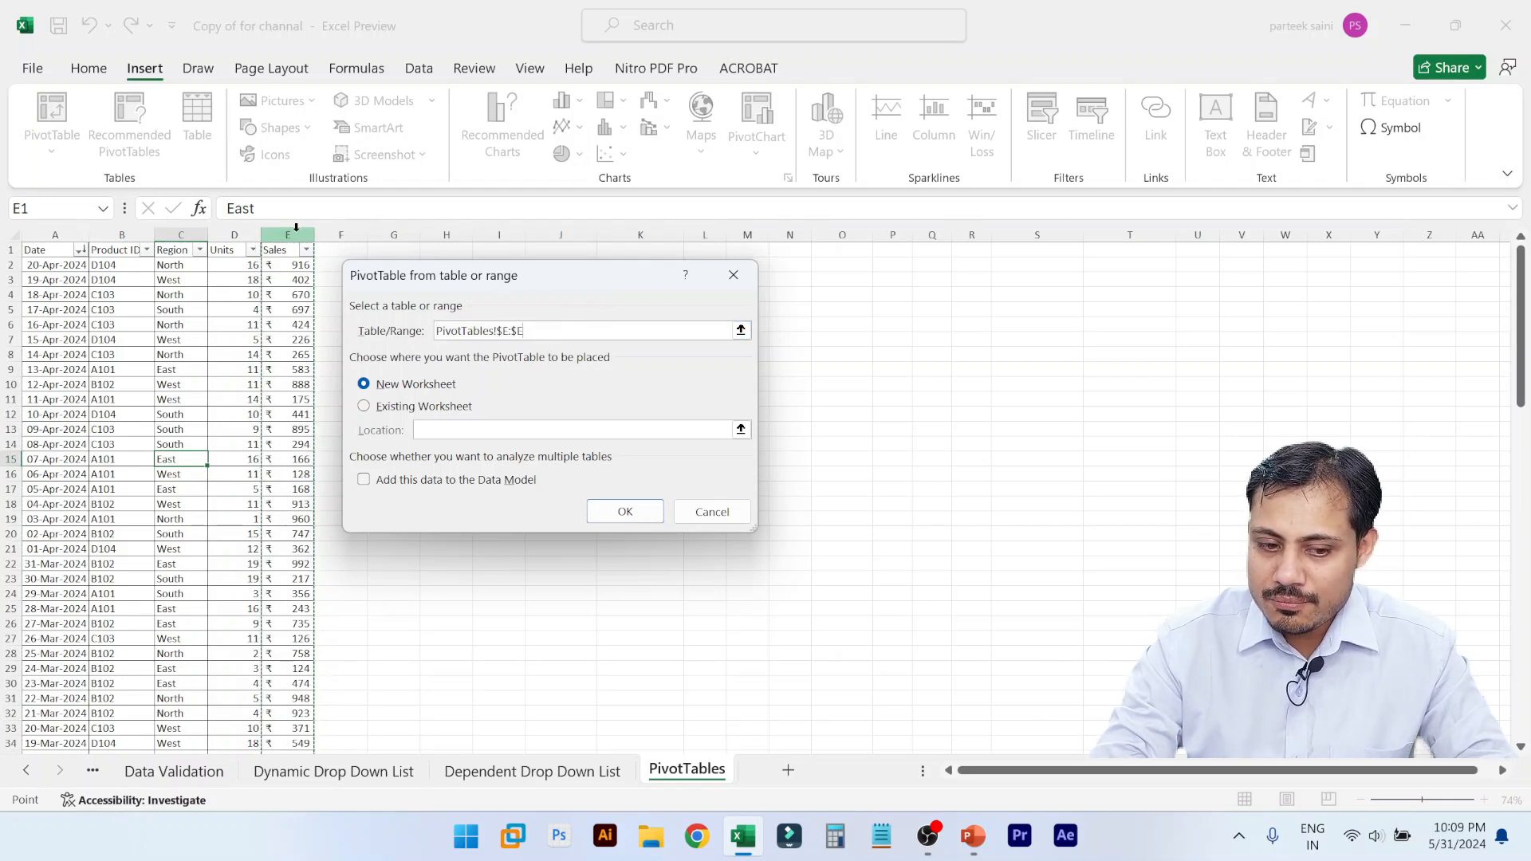
scroll(321, 536, "down", 7)
left_click(274, 538)
key("Escape")
- Go to the last record of the sales data and select its entire row to check where the data ends
left_click(233, 539)
key("ctrl+Down")
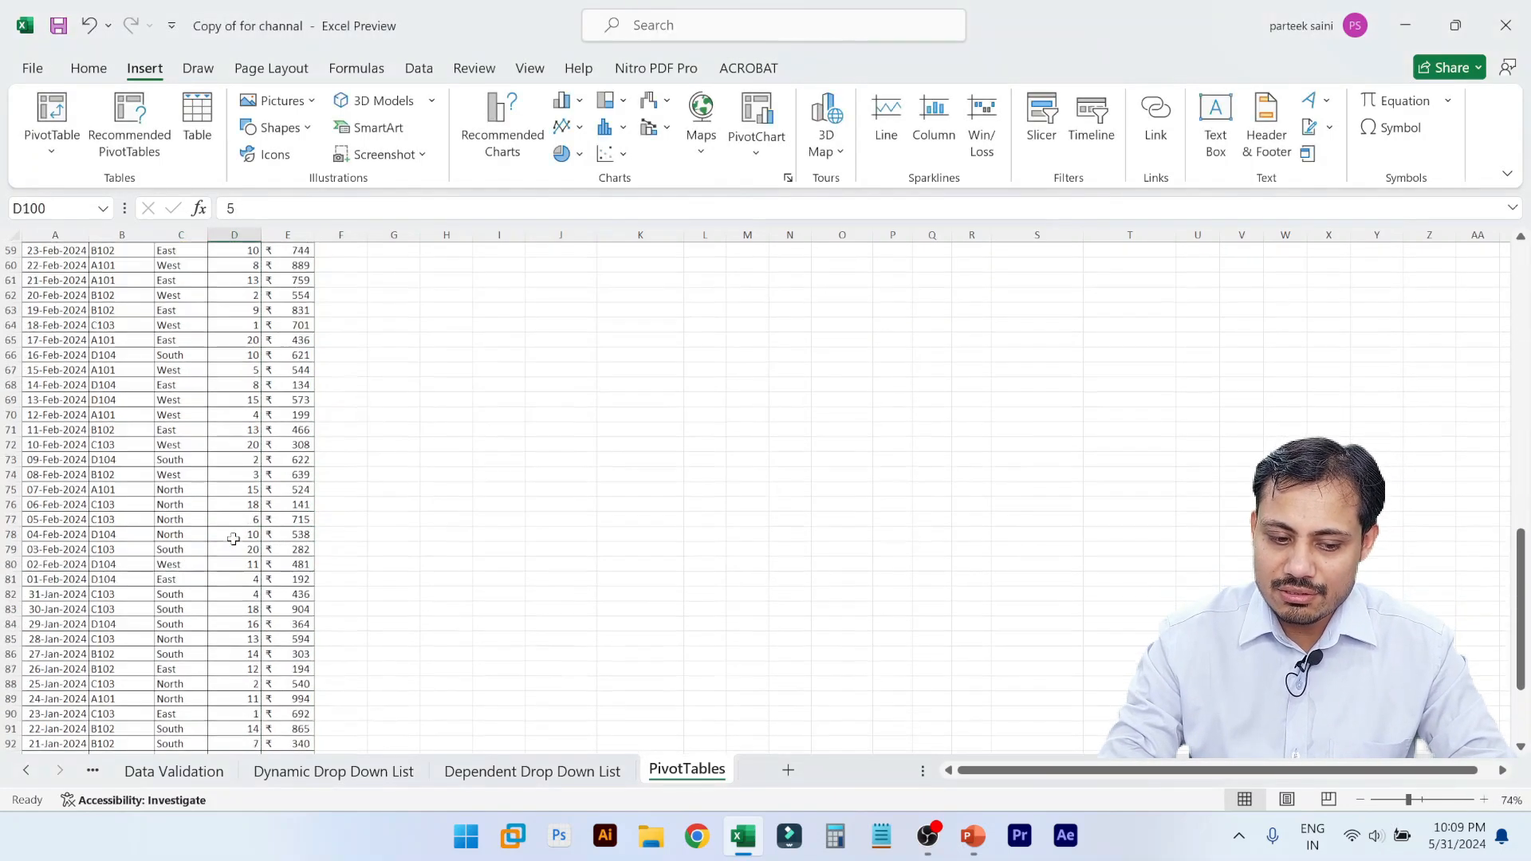
key("shift+space")
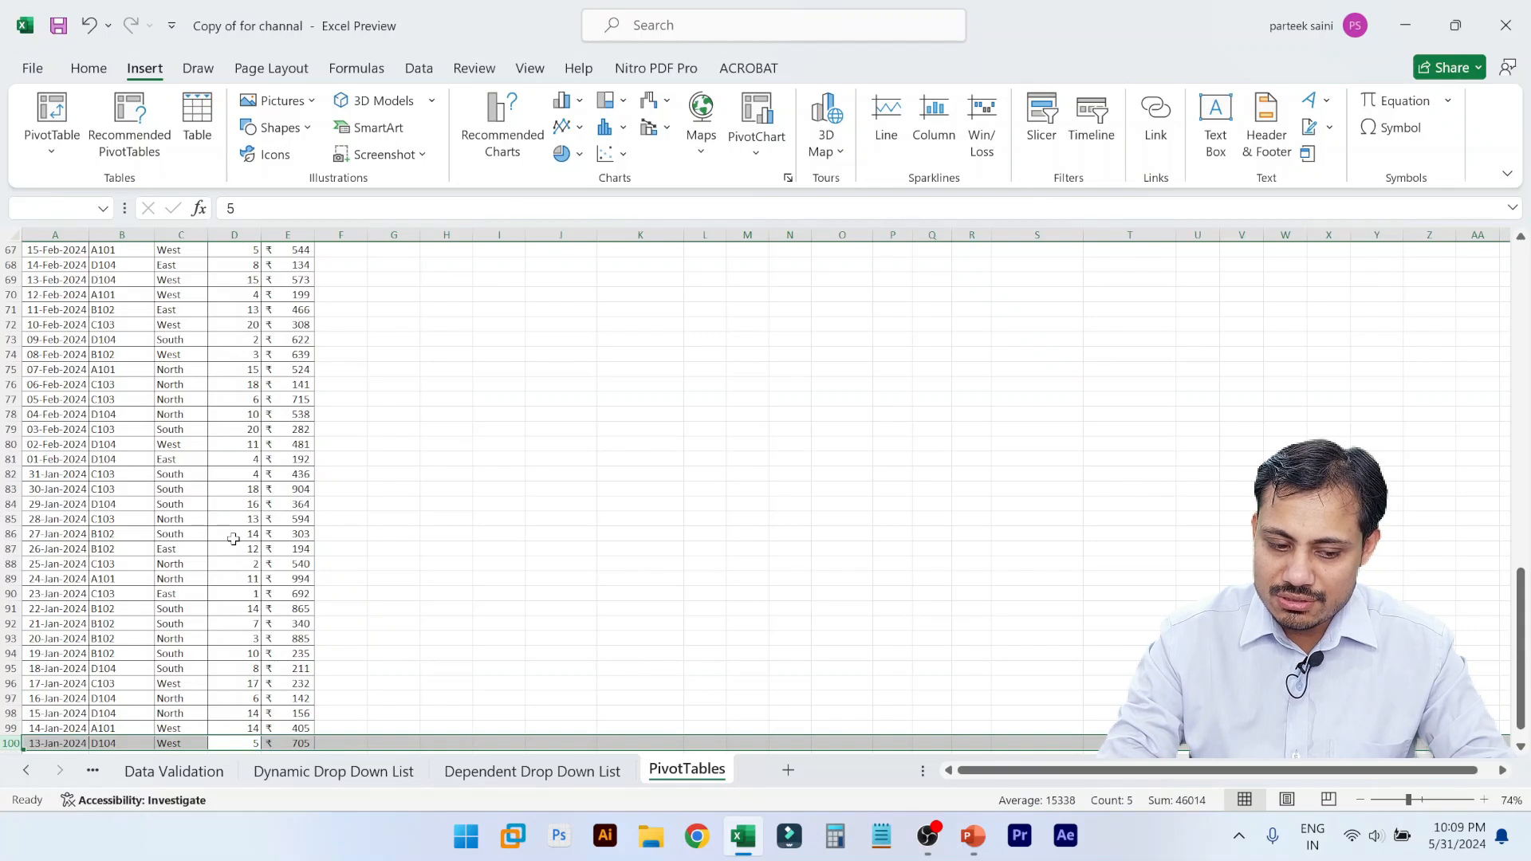
- Create a PivotTable from the whole sales range A1:E100, placed on the existing PivotTables worksheet at cell H2
left_click(132, 402)
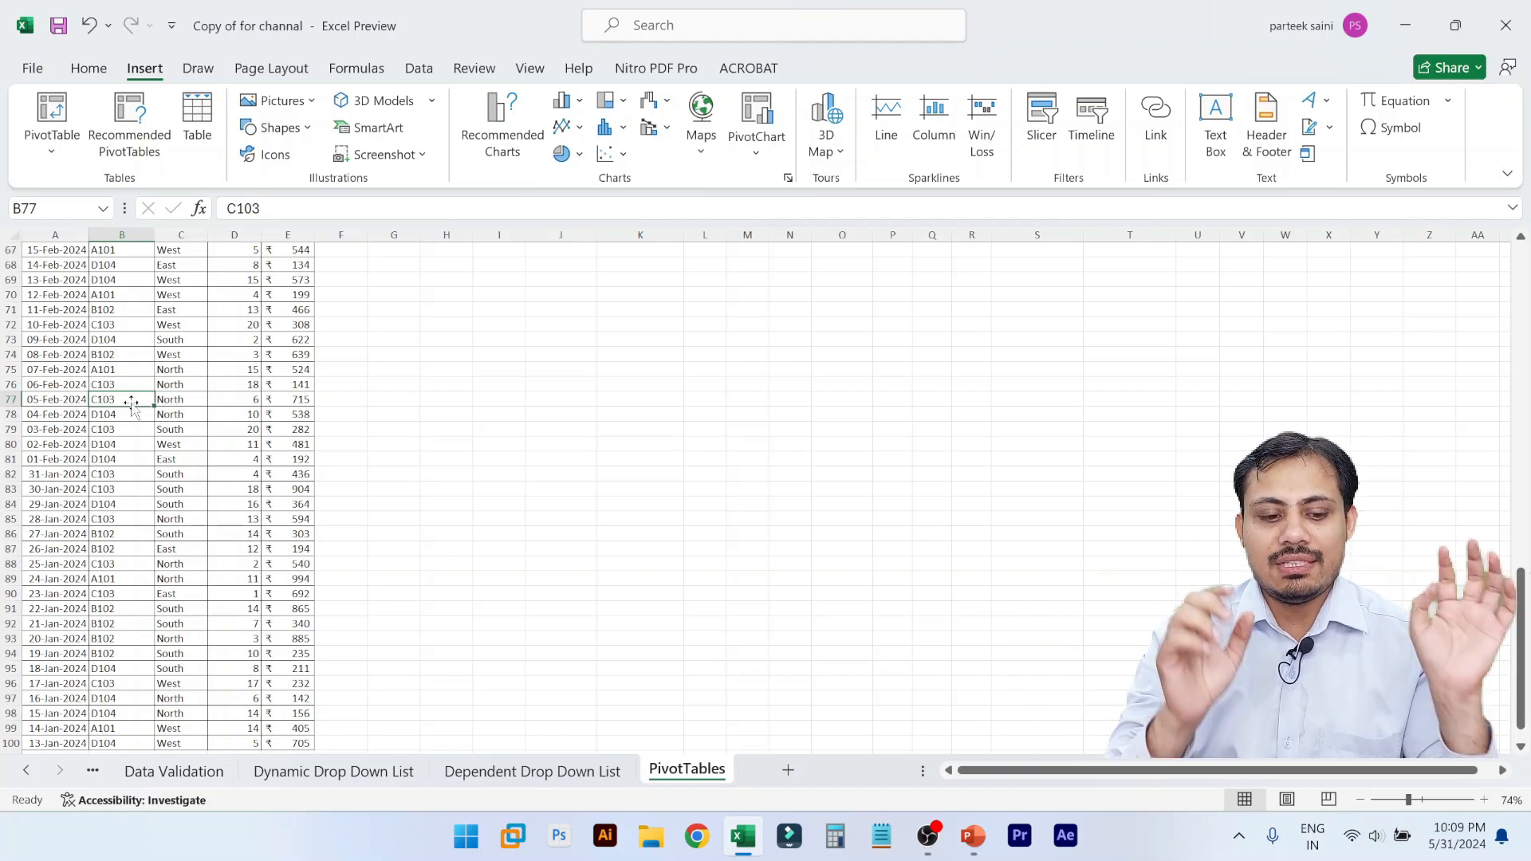
key("ctrl+a")
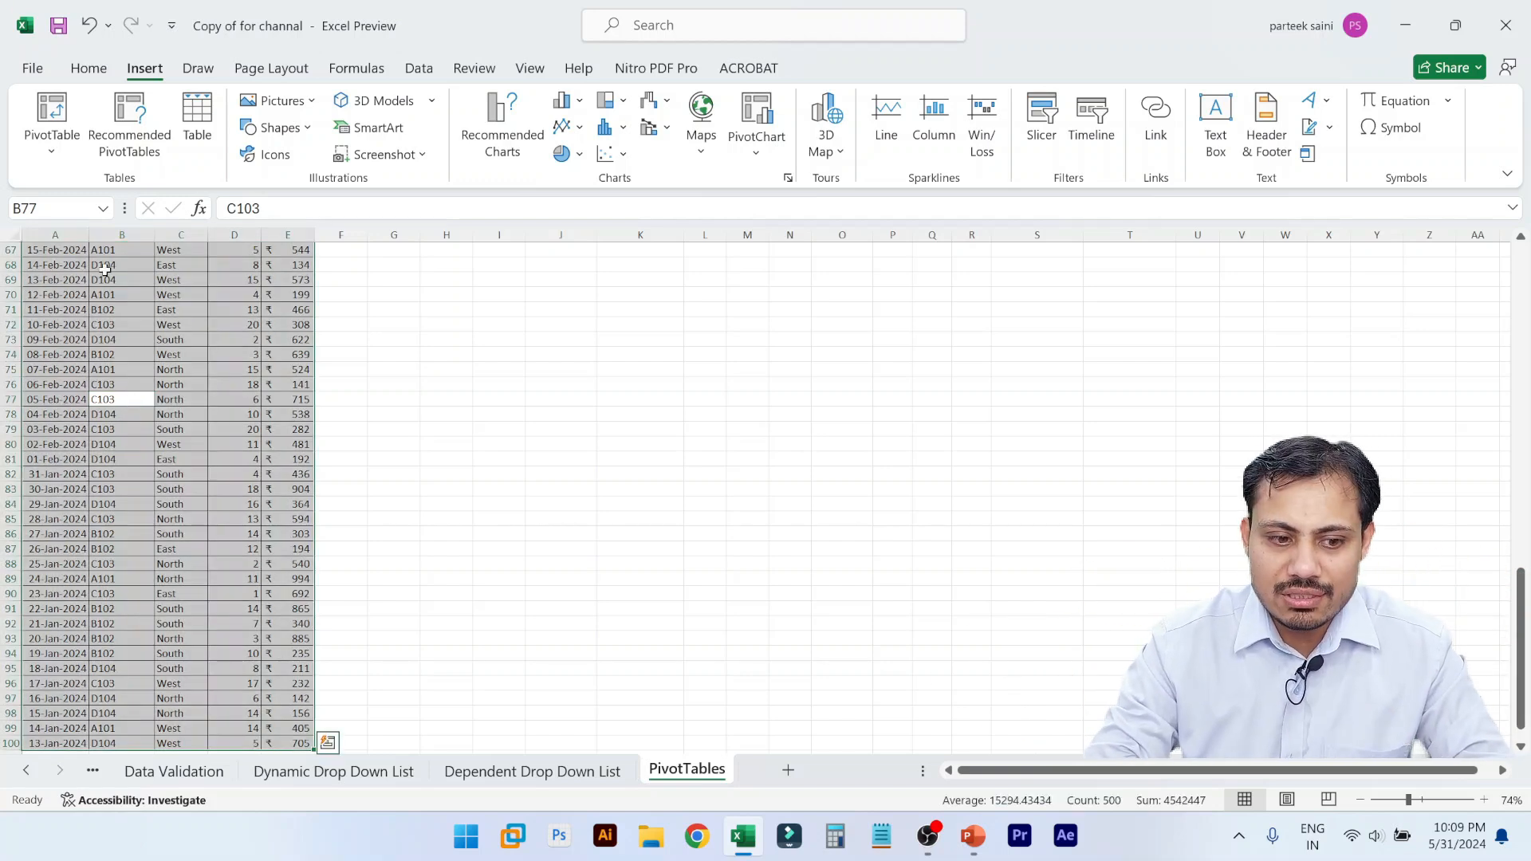
left_click(51, 112)
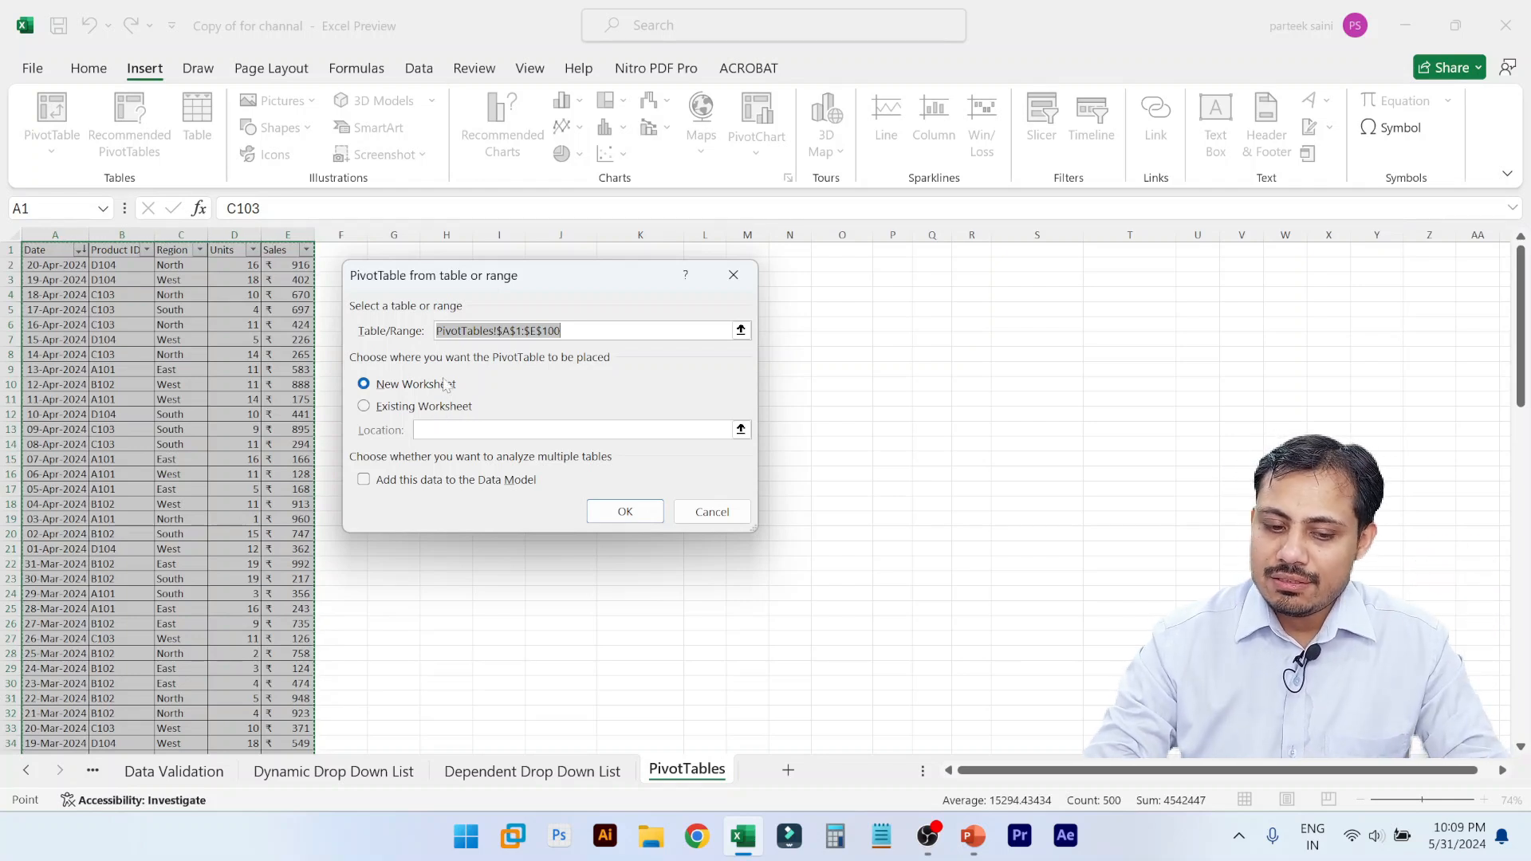
left_click(386, 408)
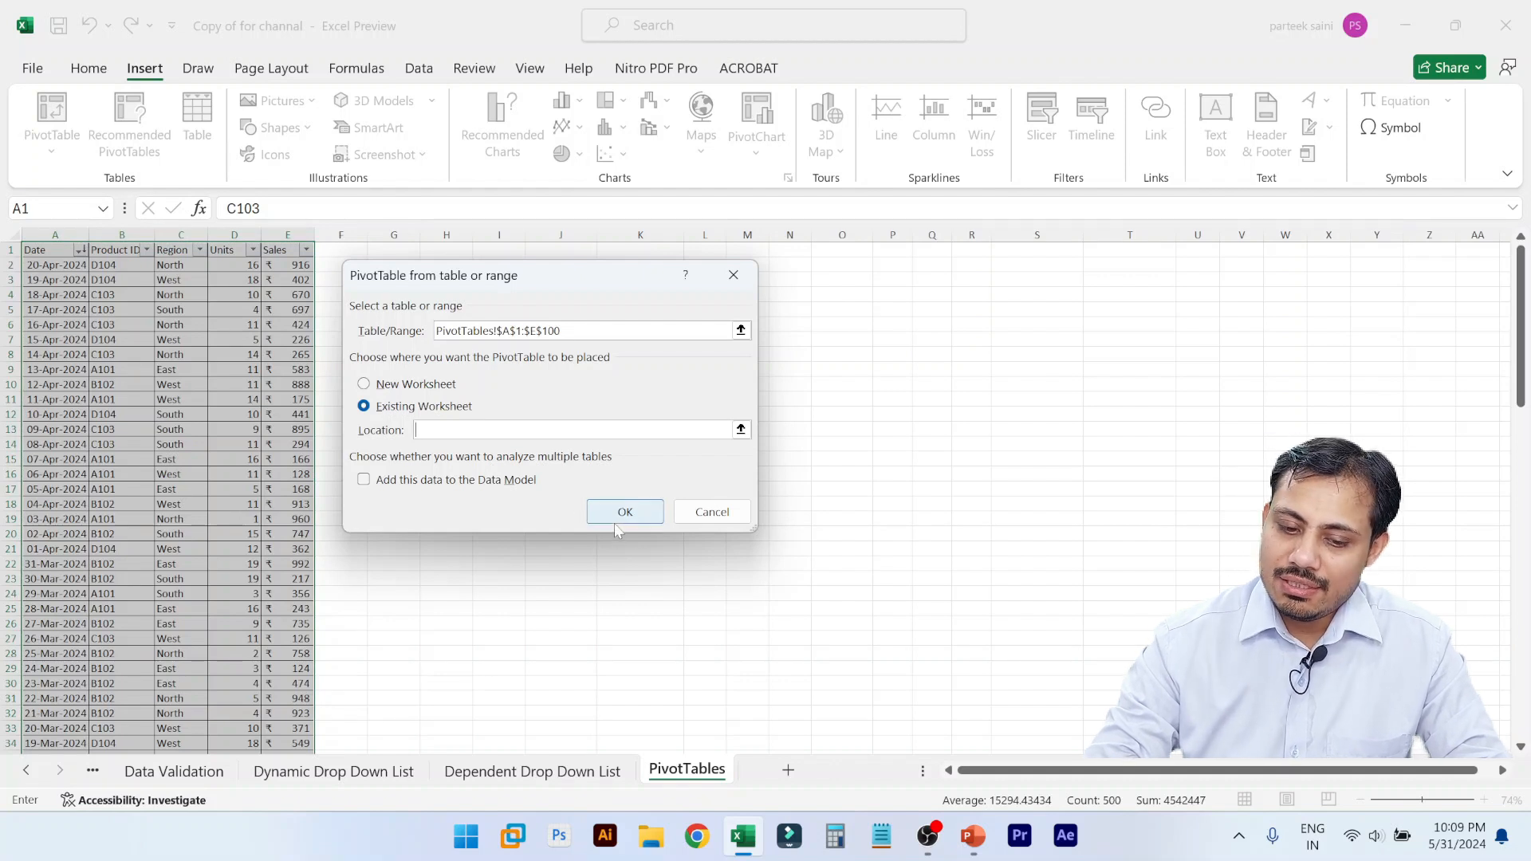
left_click(741, 430)
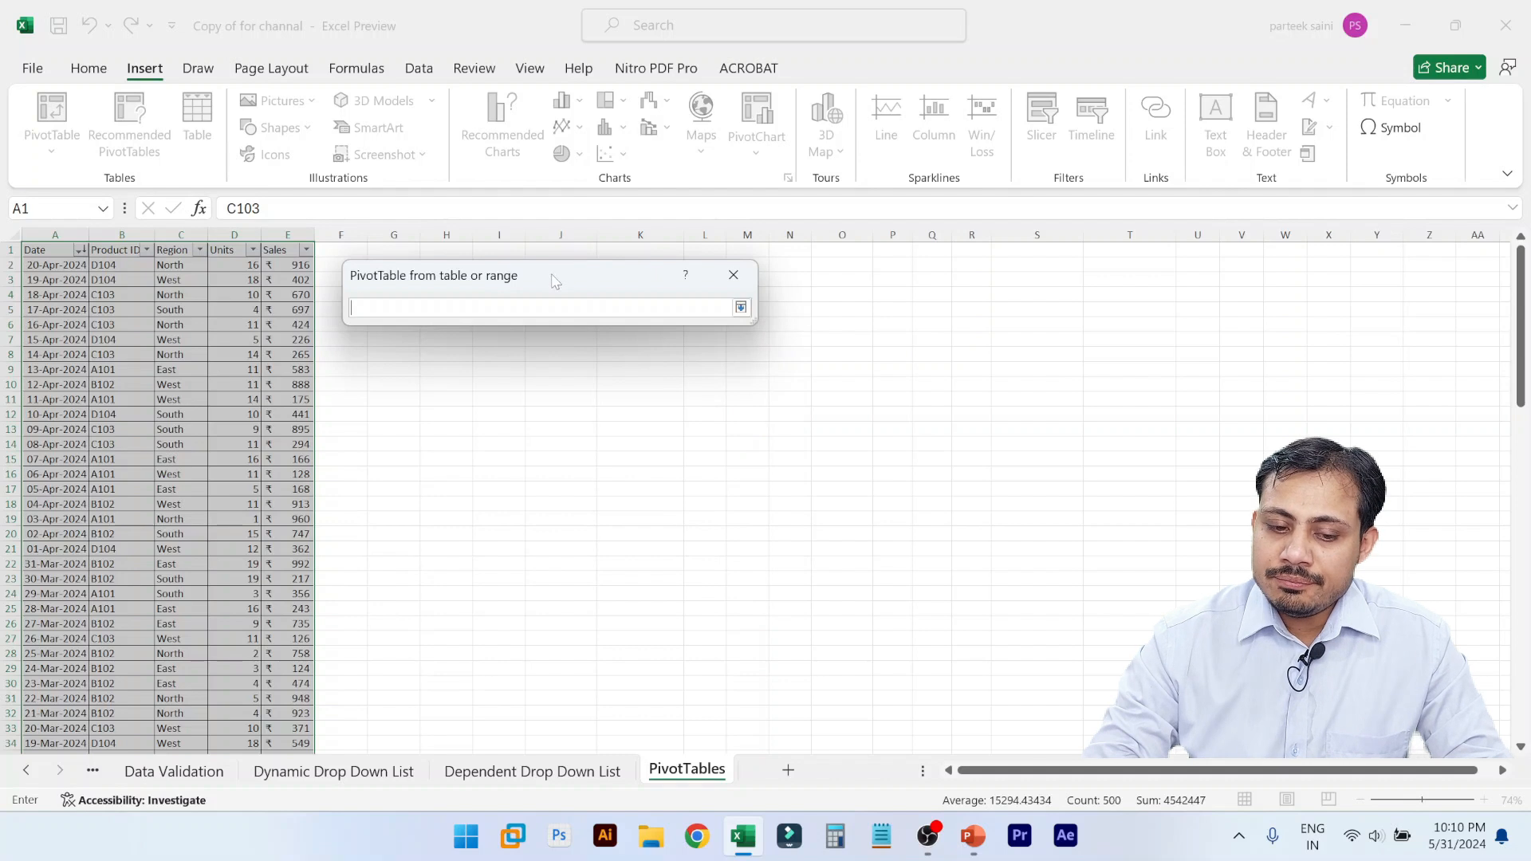
left_click_drag(550, 279, 831, 429)
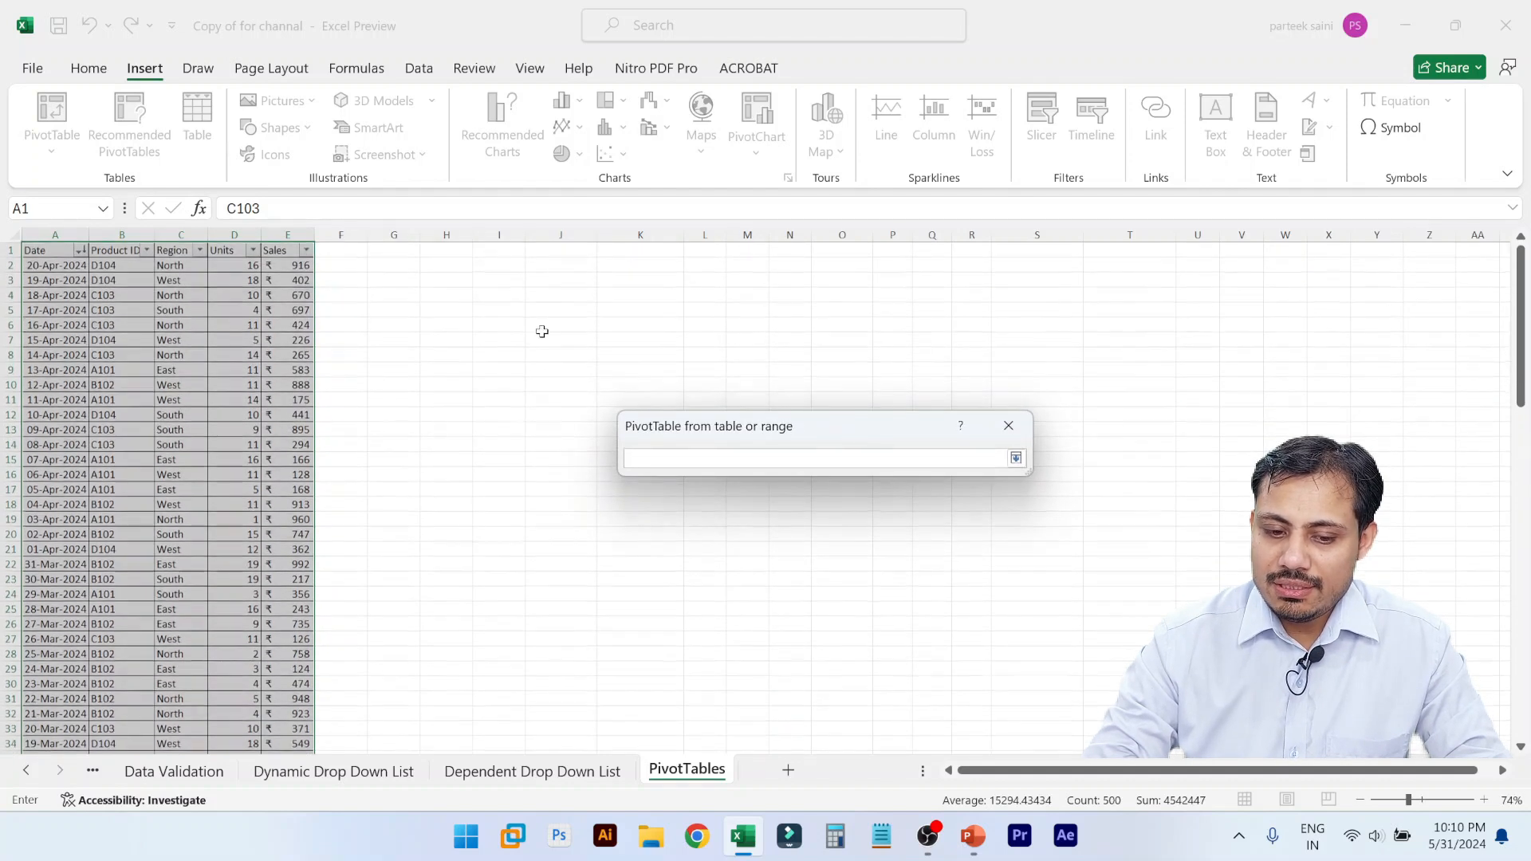
left_click(493, 354)
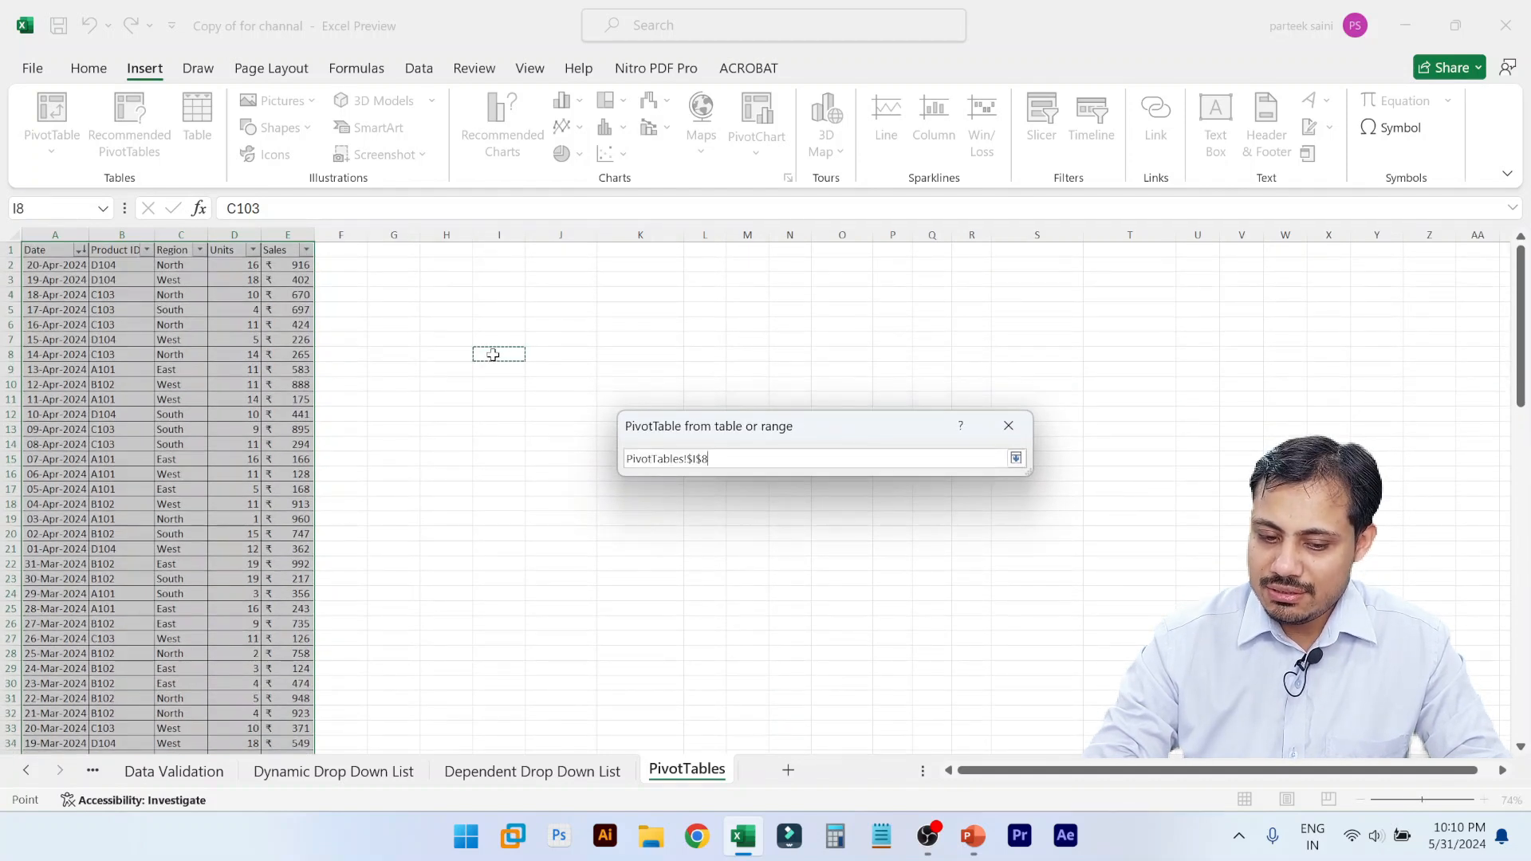
left_click(427, 268)
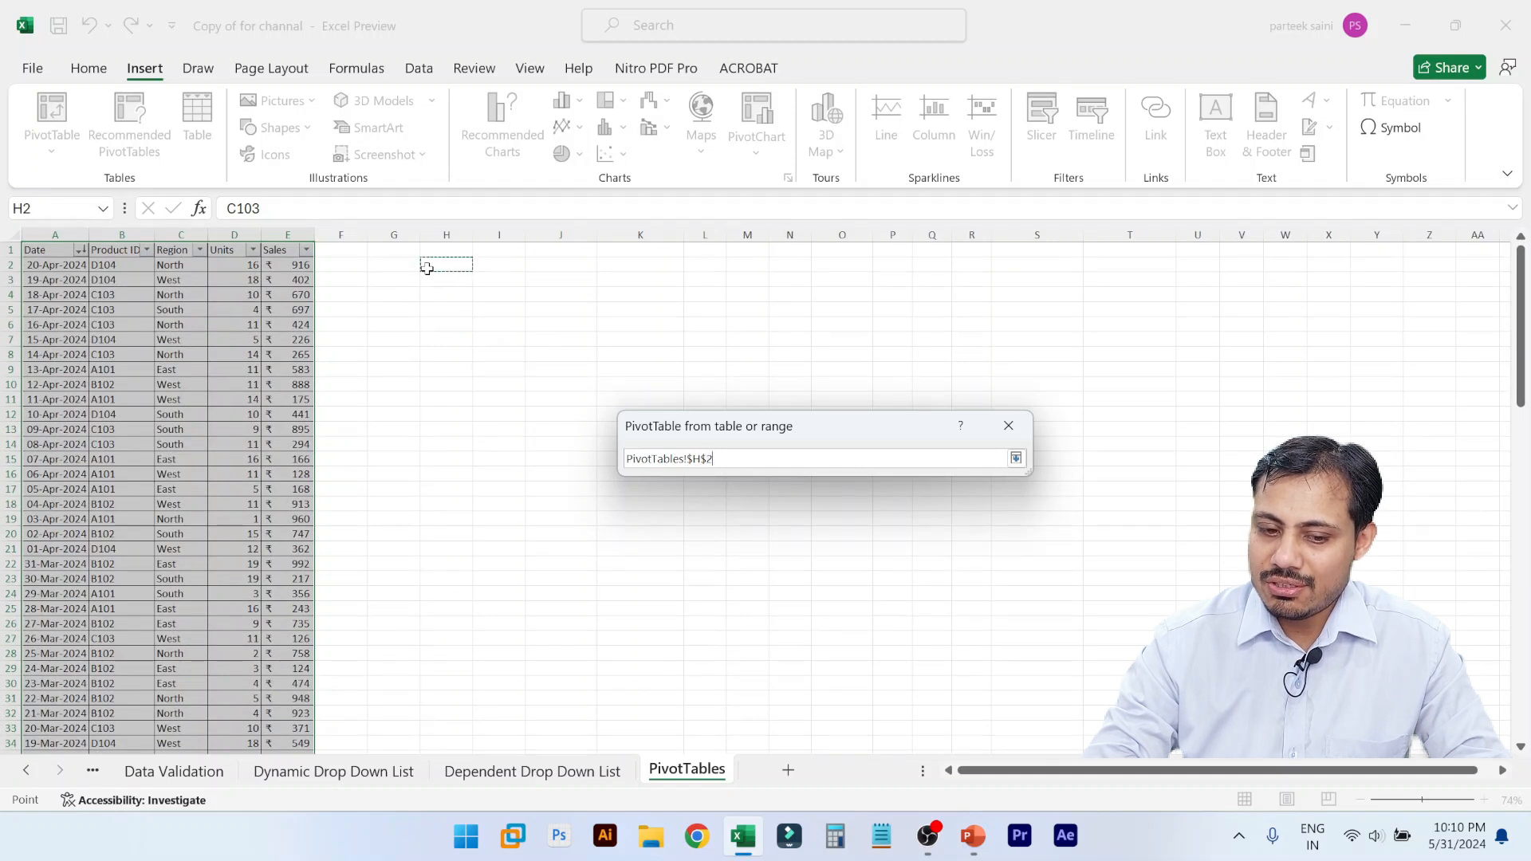
left_click(1016, 459)
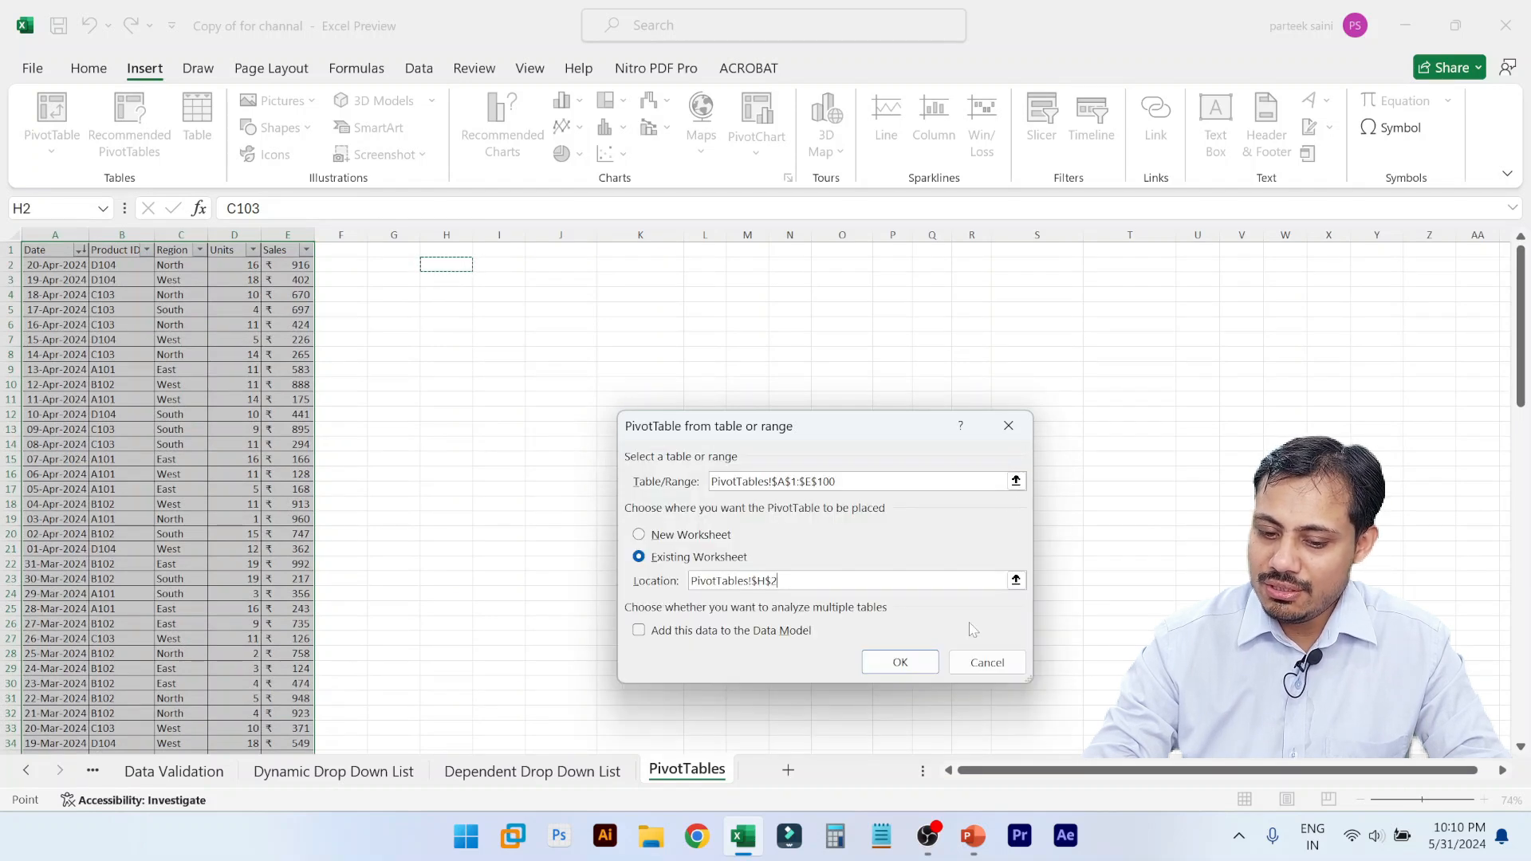
left_click(917, 661)
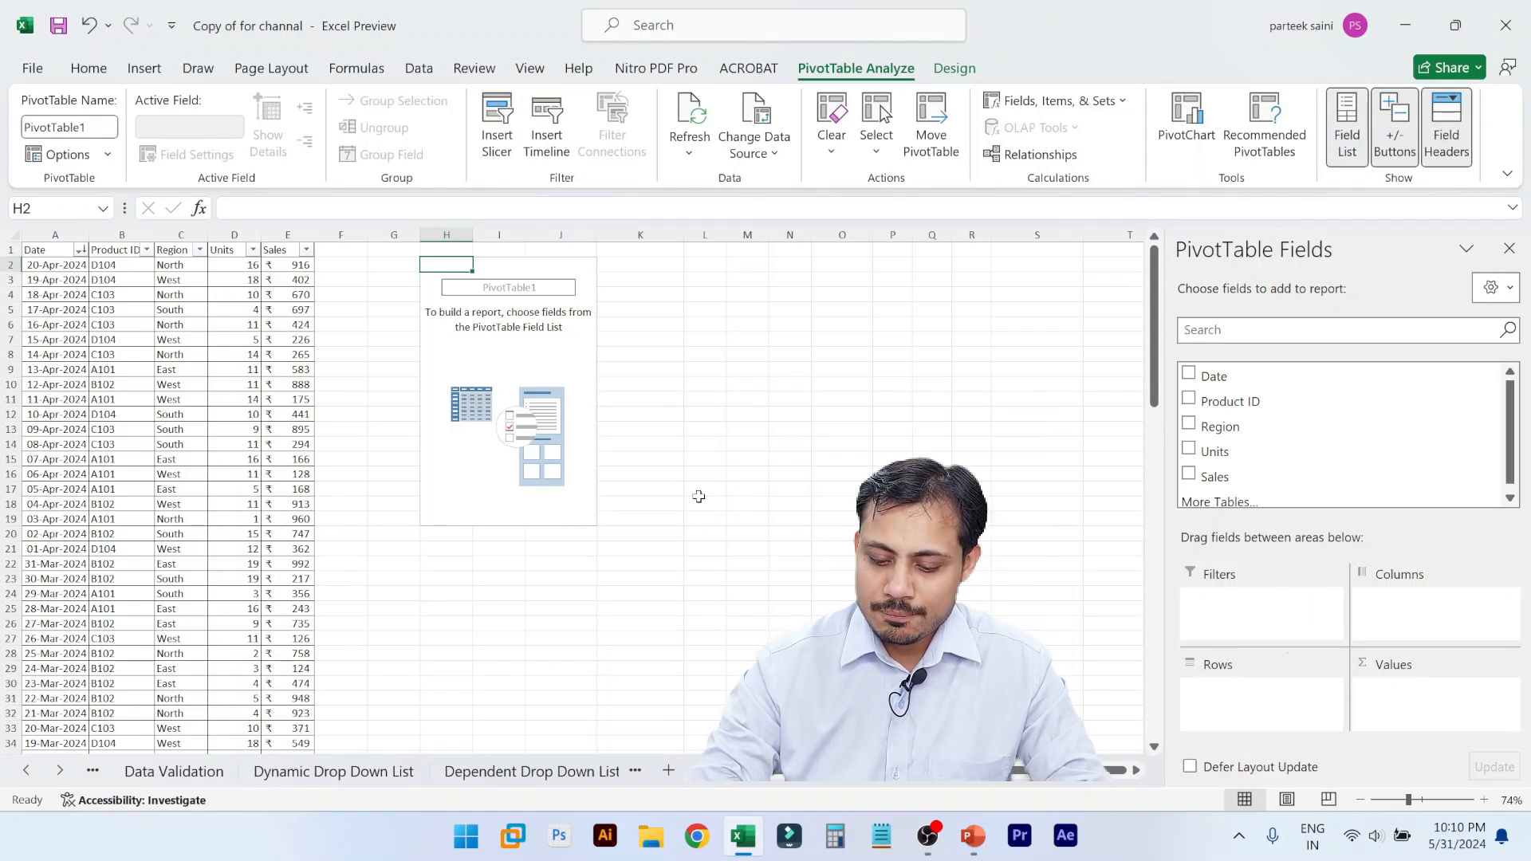
left_click(804, 519)
type(";")
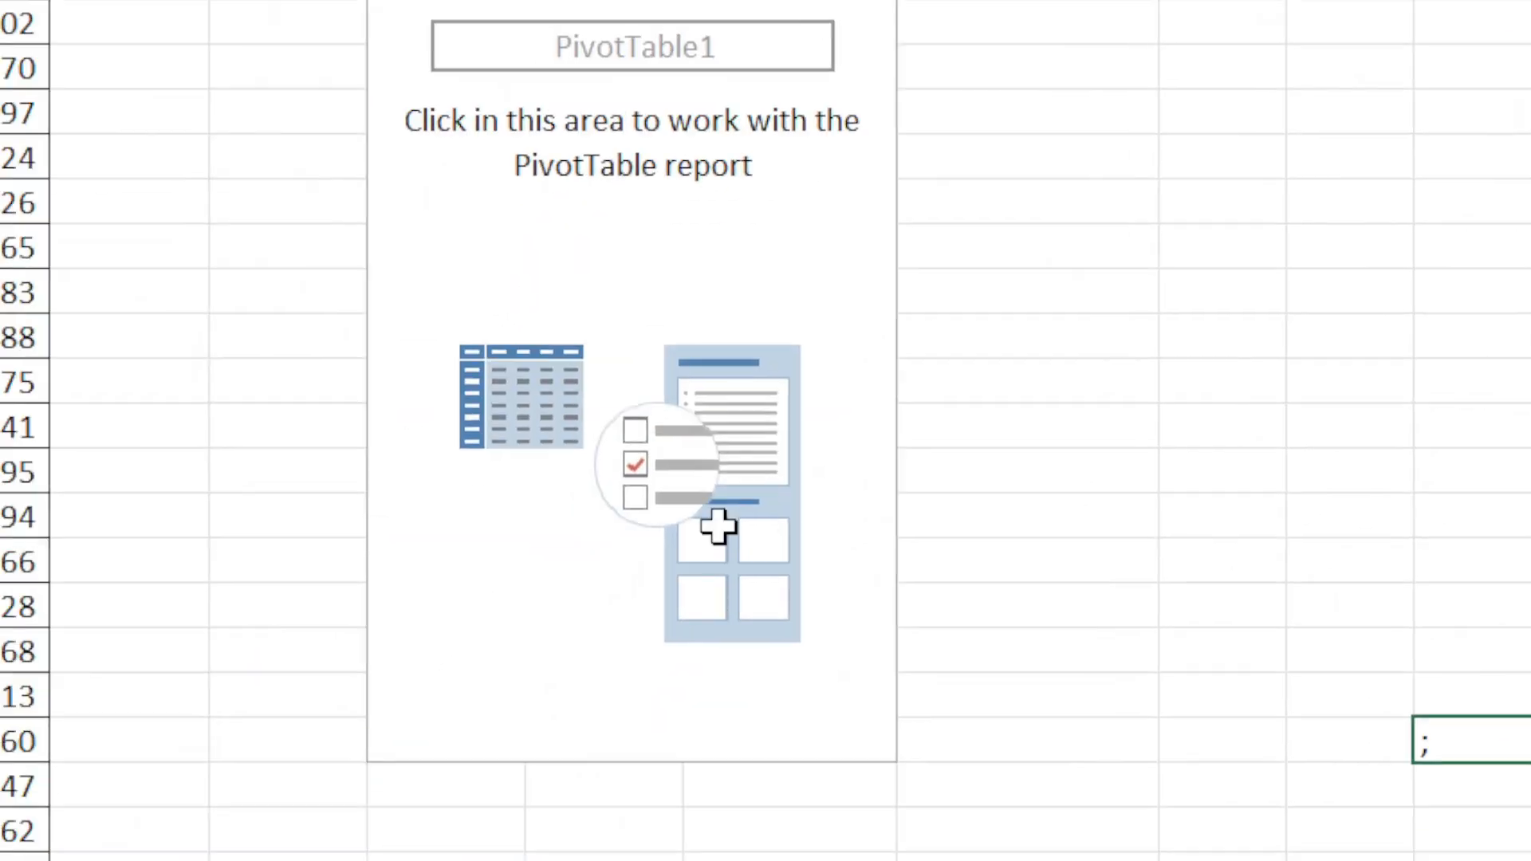
left_click(717, 373)
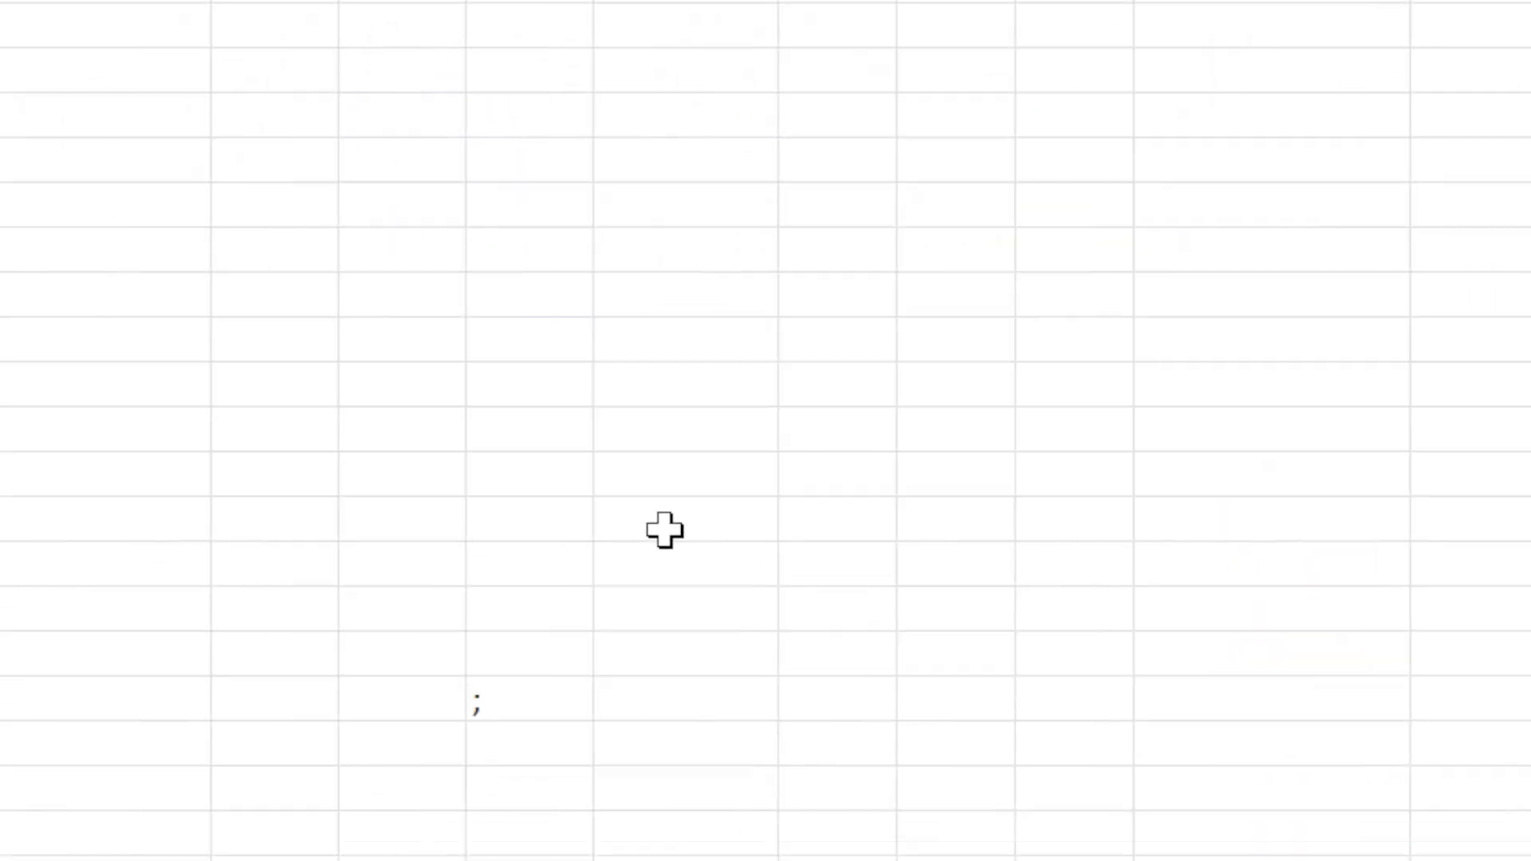
left_click(758, 489)
type(";")
left_click_drag(733, 415, 850, 598)
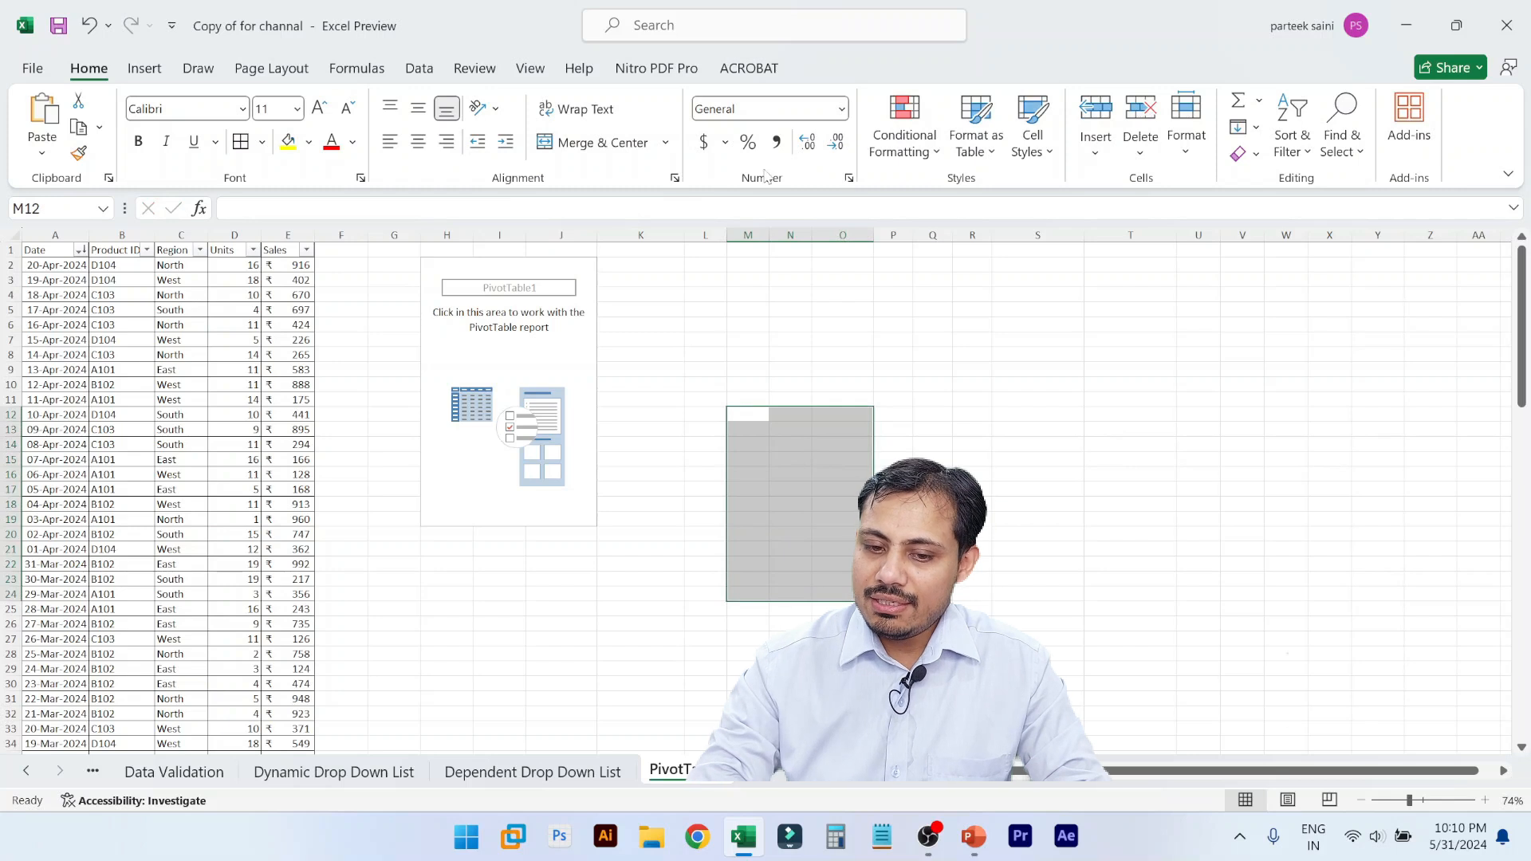
- Select a cell inside the empty PivotTable to display its field list, and collapse the ribbon
left_click(571, 339)
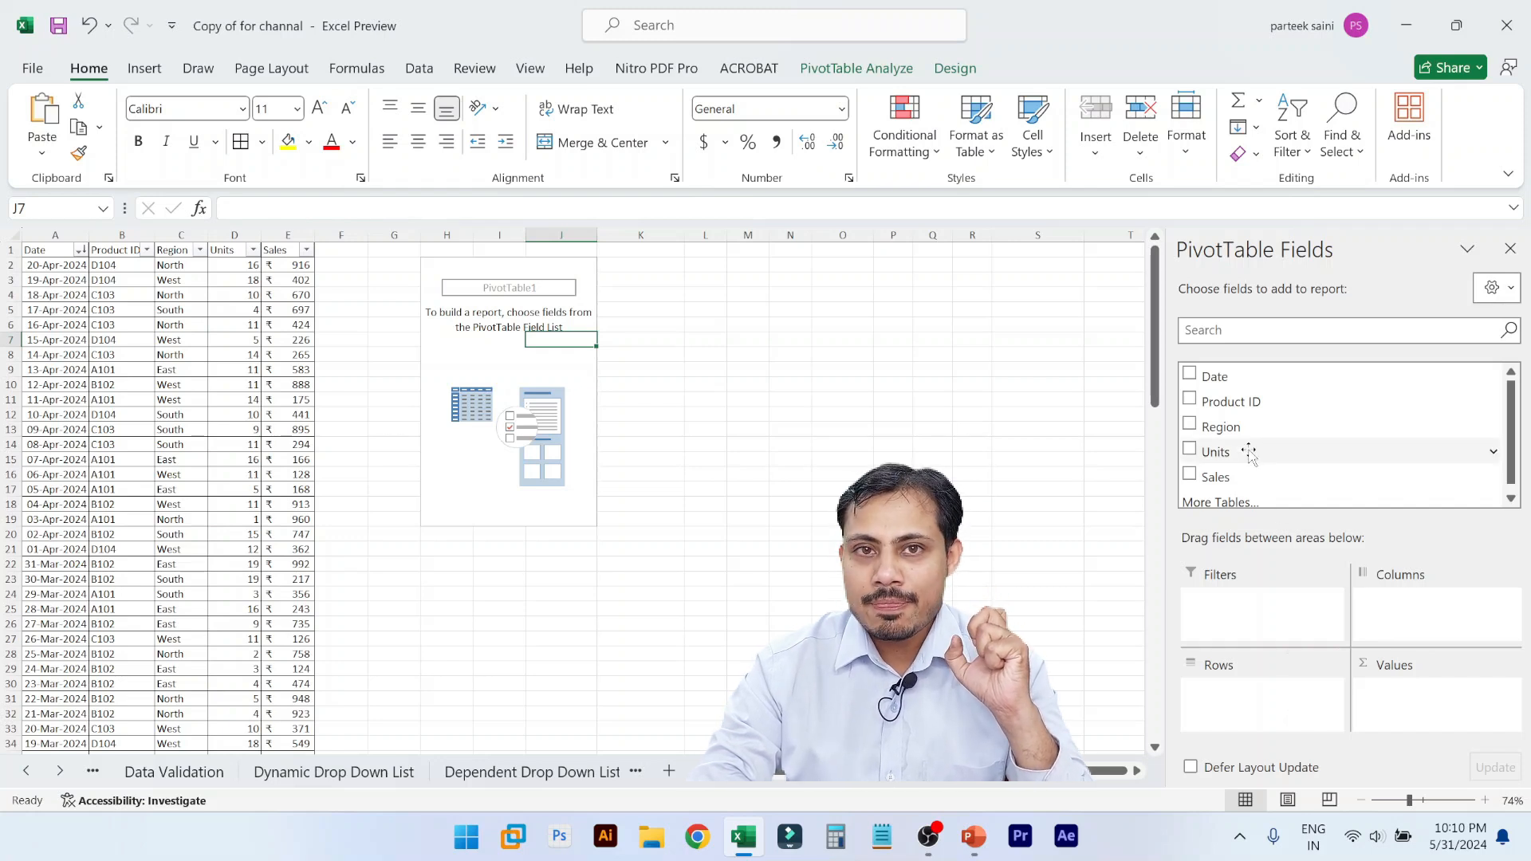
left_click(447, 457)
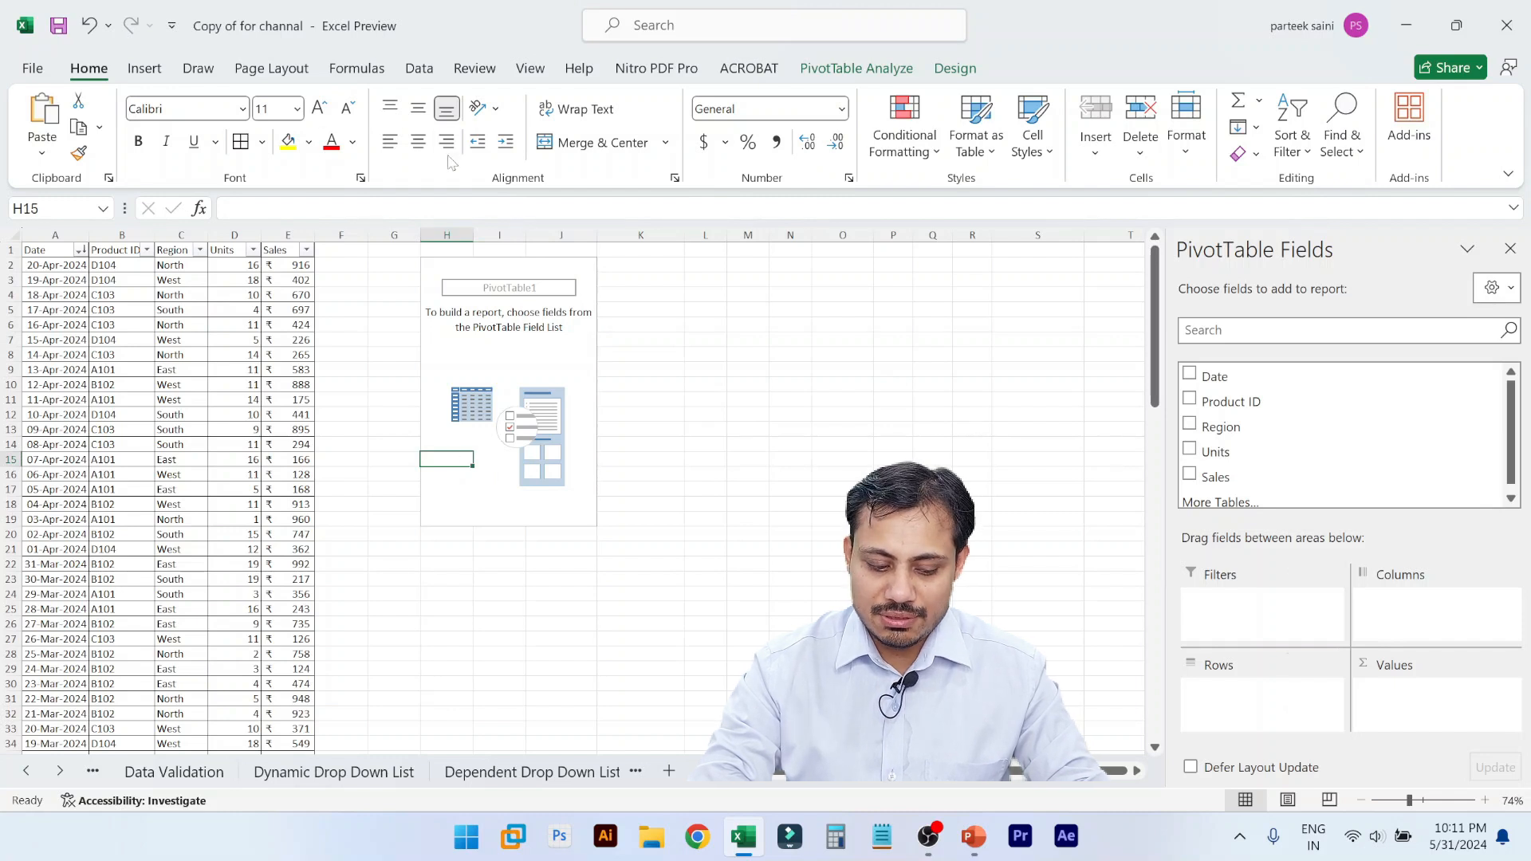
key("ctrl+F1")
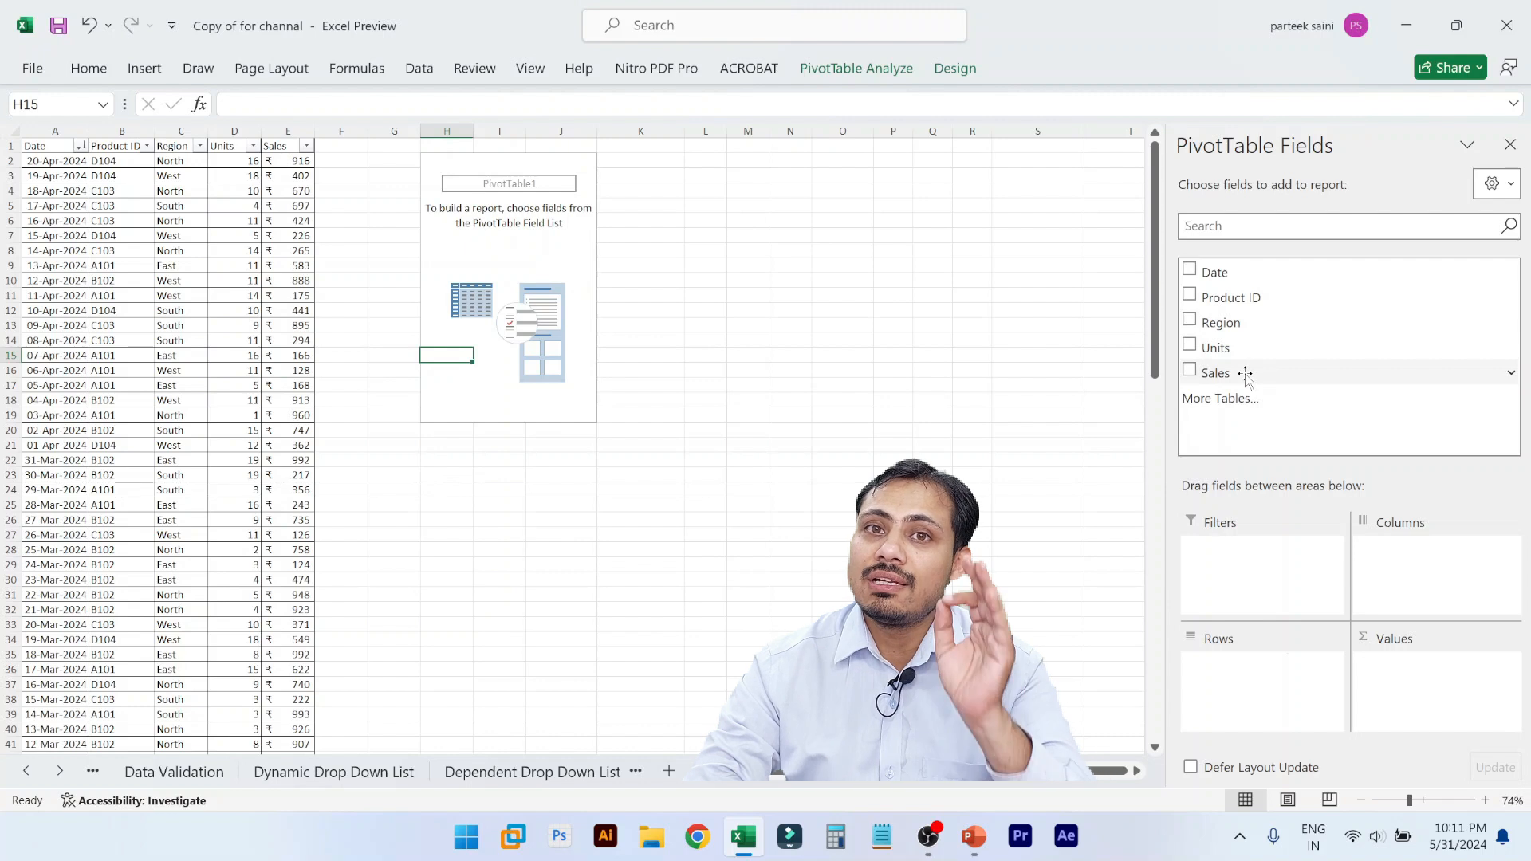
- Make the sales data's header row bold and widen columns A to E equally so the headings fit
left_click(48, 144)
left_click_drag(48, 143, 307, 146)
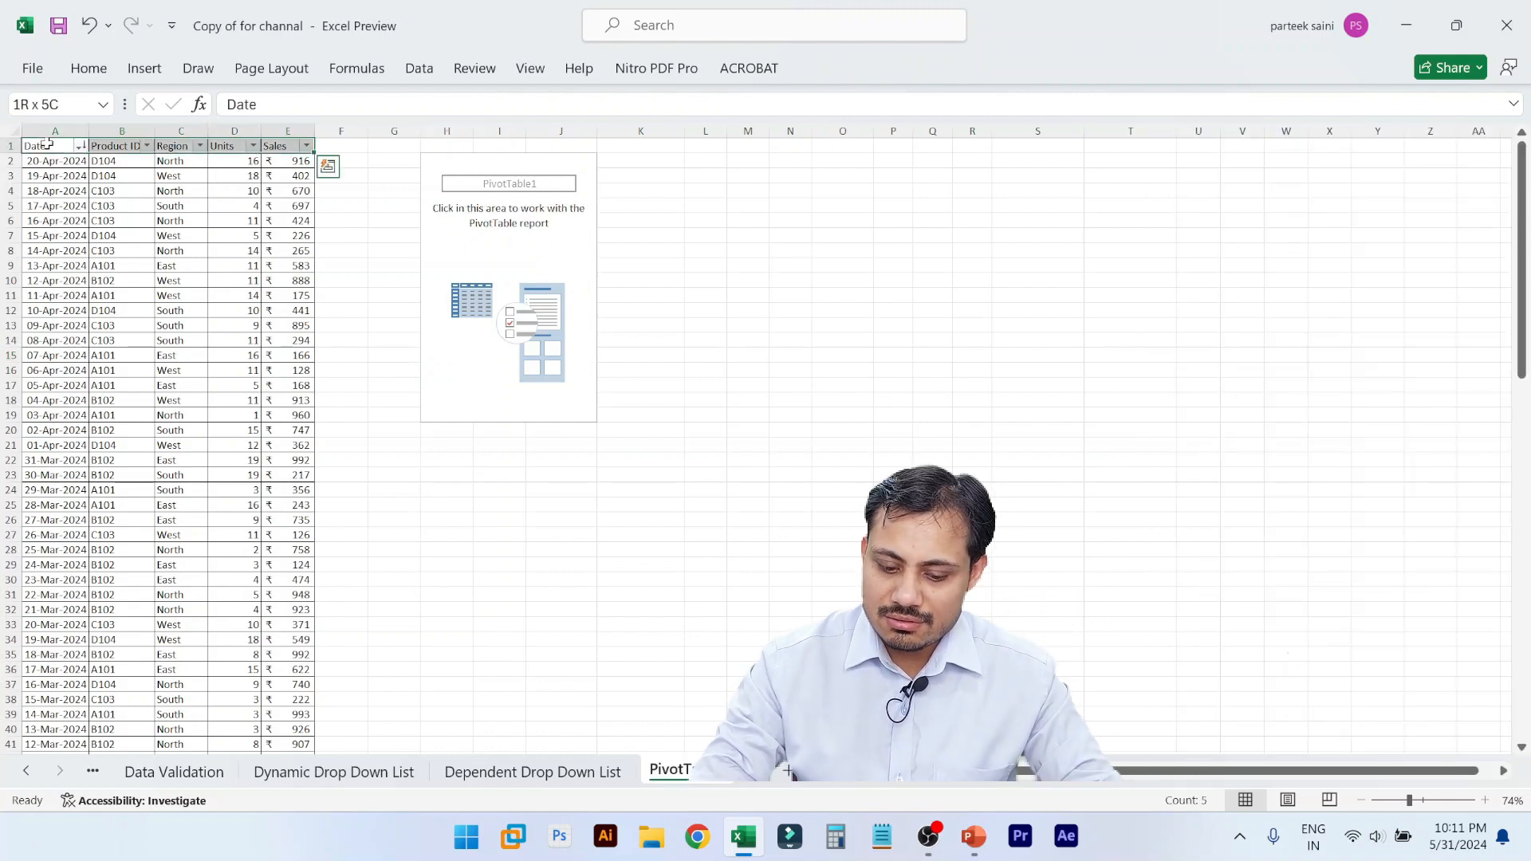
left_click(104, 274)
left_click_drag(38, 130, 295, 130)
left_click_drag(150, 133, 183, 133)
left_click(263, 276)
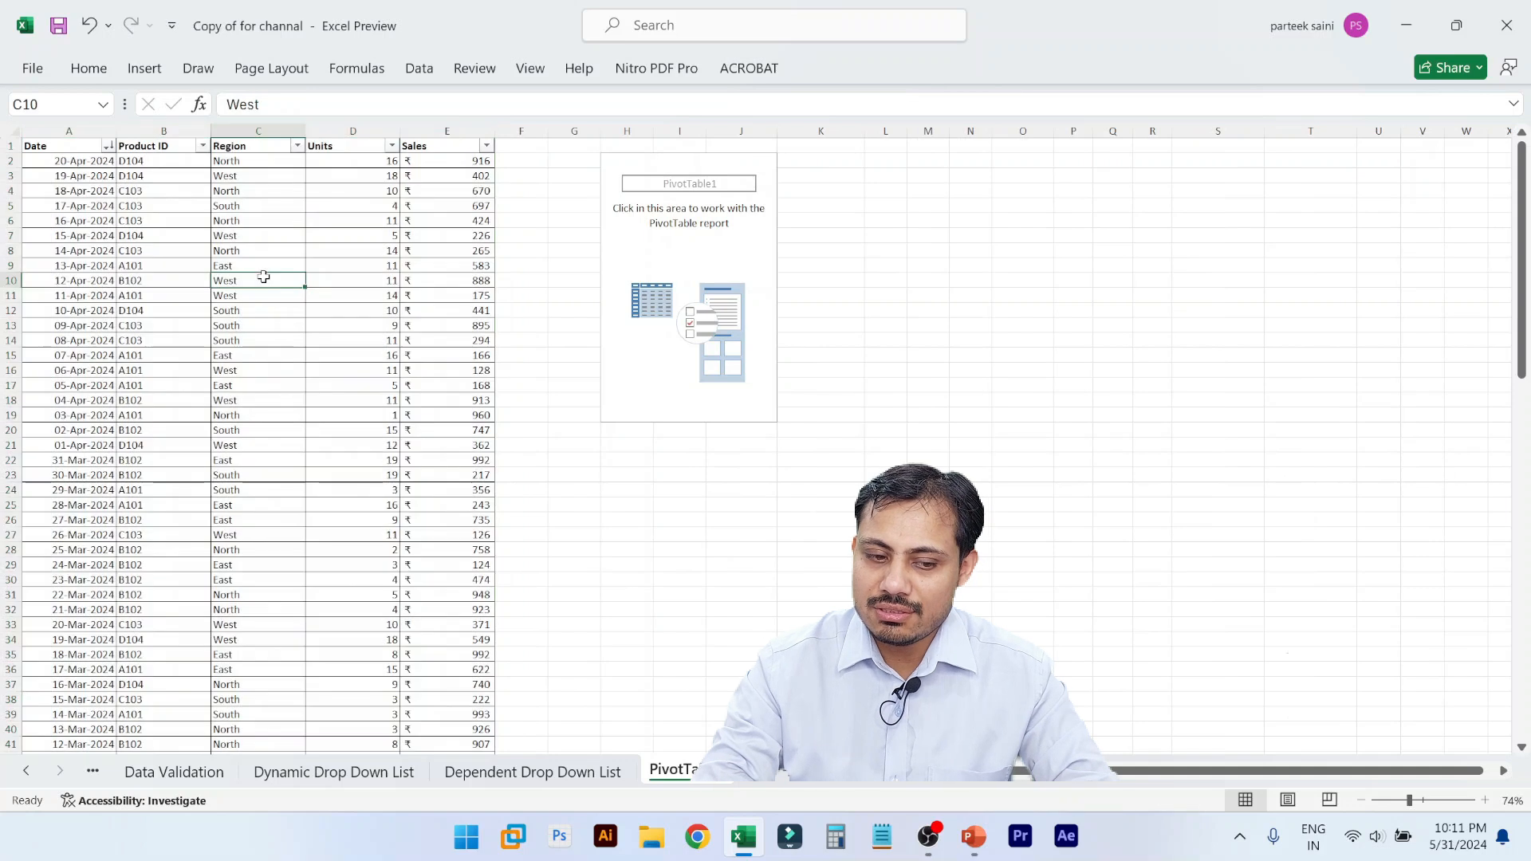
left_click(613, 339)
left_click(694, 279)
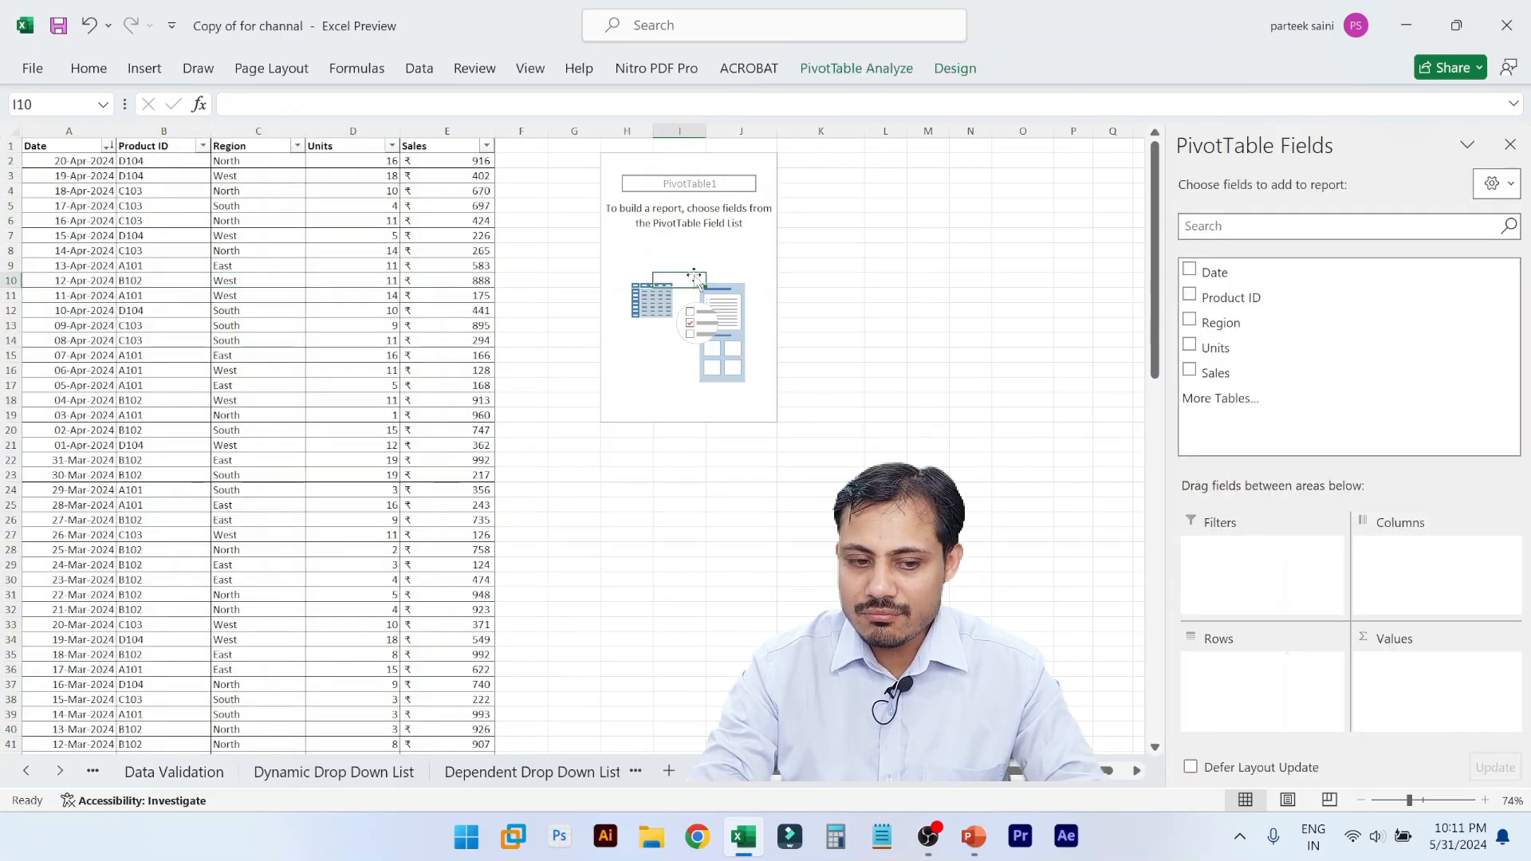
left_click(234, 208)
key("ctrl+a")
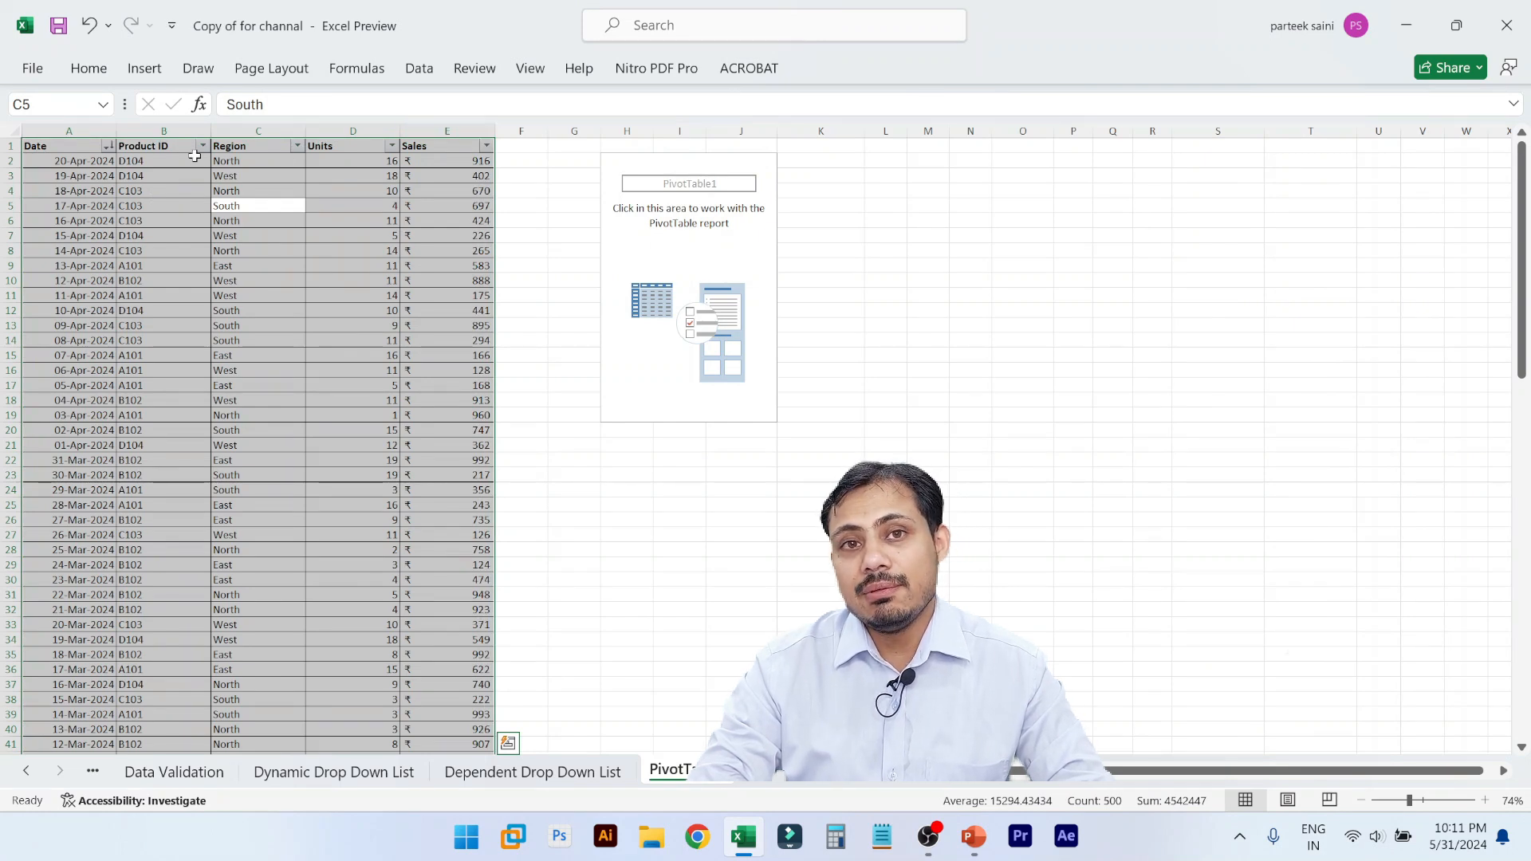
key("ctrl+t")
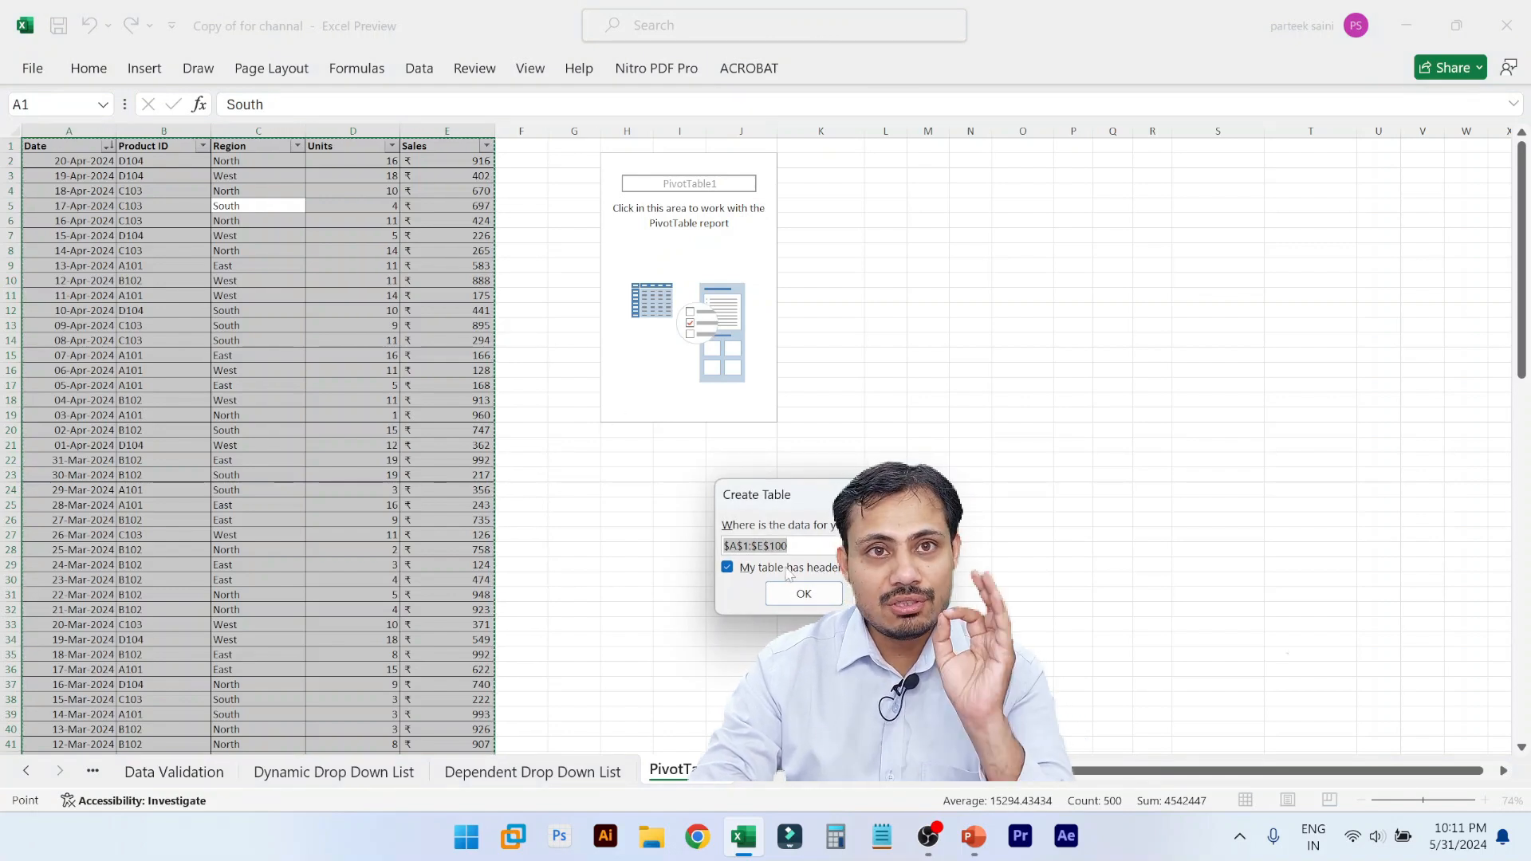
key("Escape")
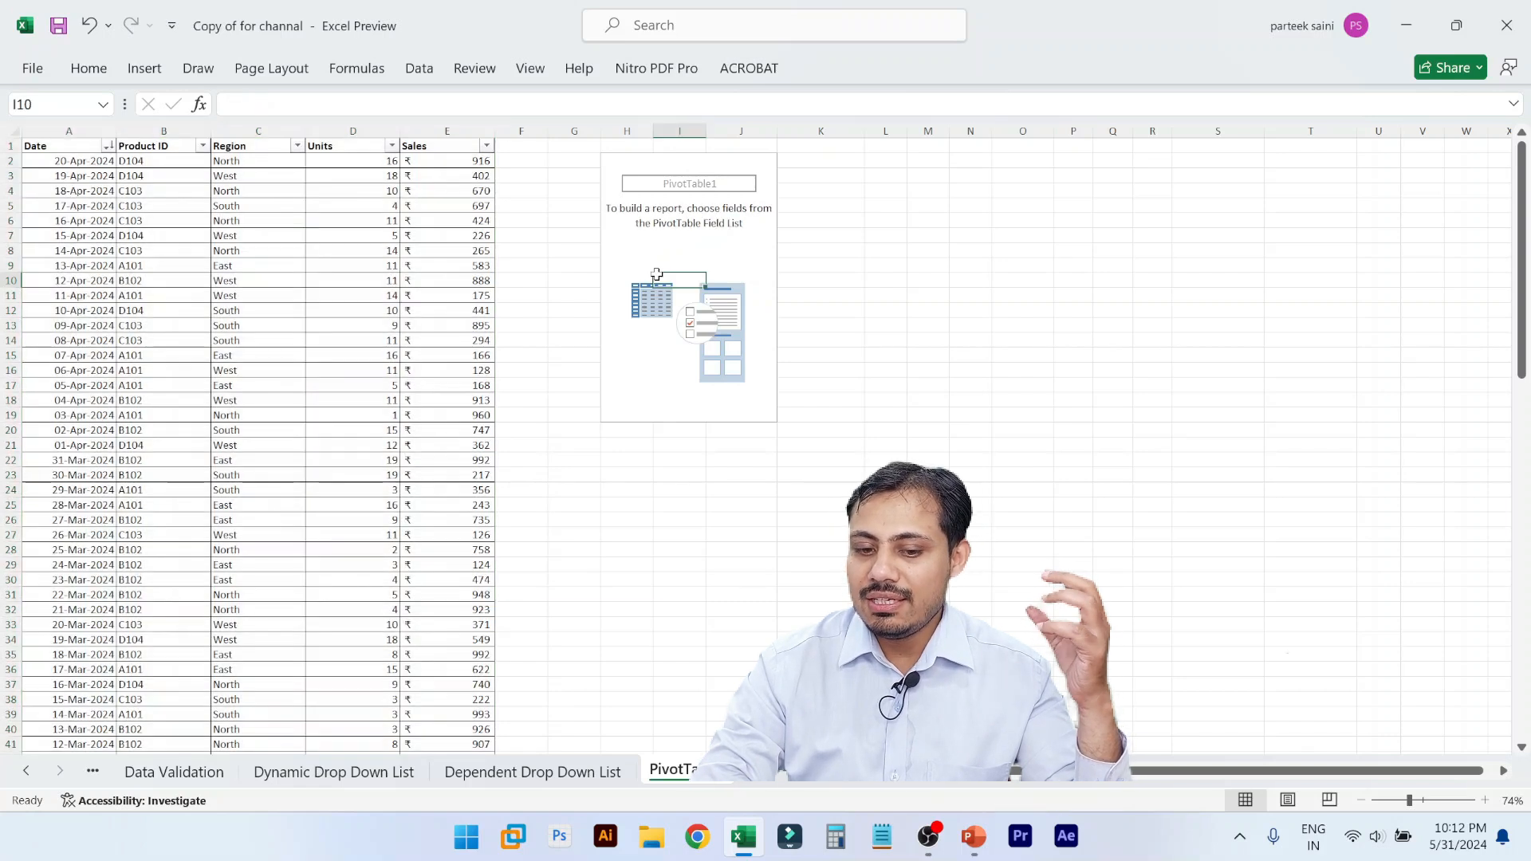
- Select the empty PivotTable and search its field list for "sal" and "re", clearing the search each time
left_click(657, 277)
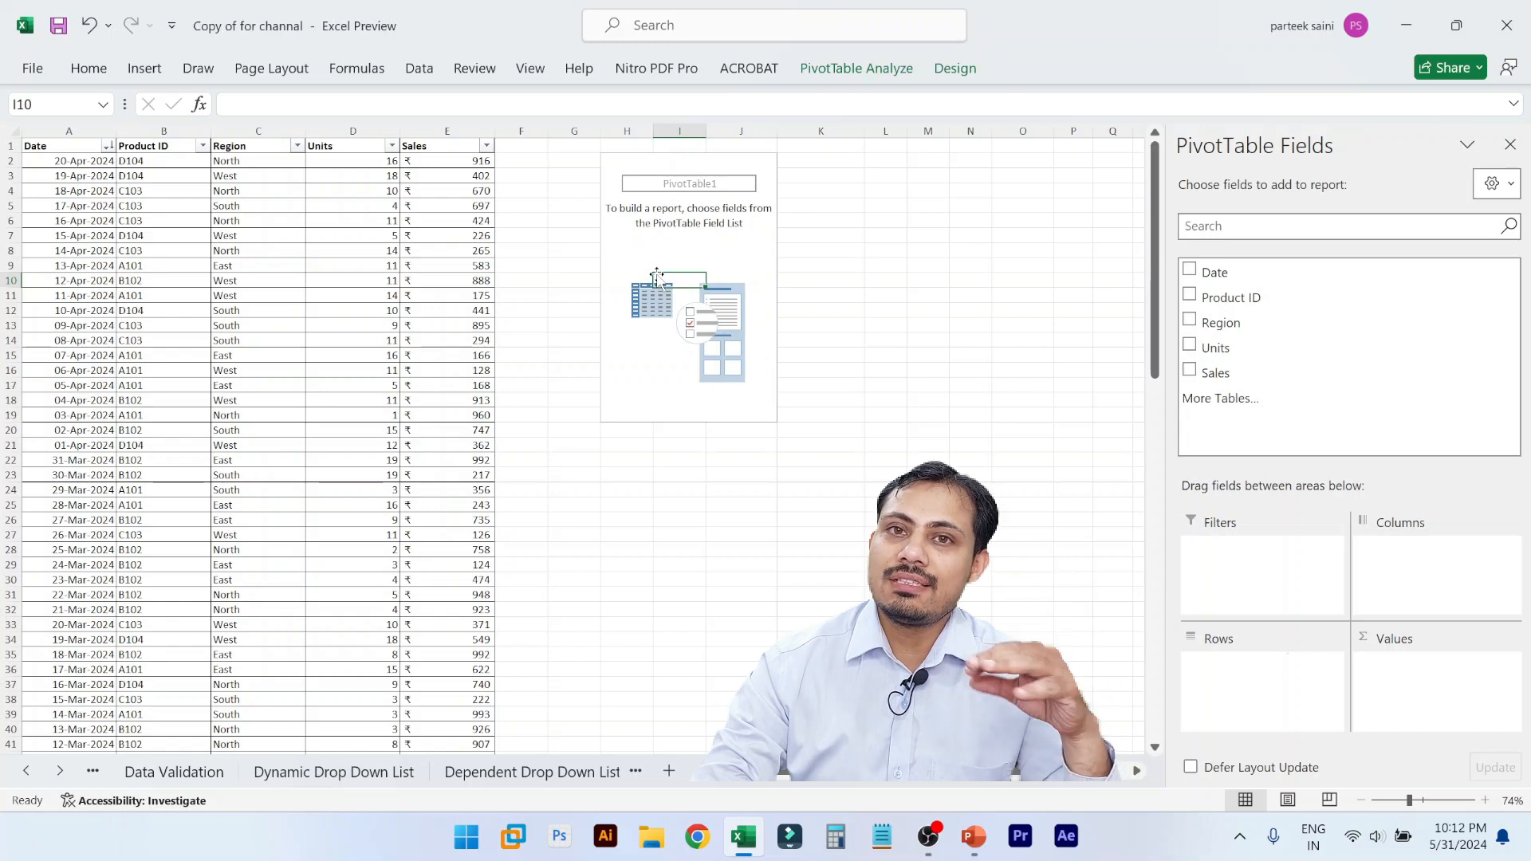
left_click(1357, 391)
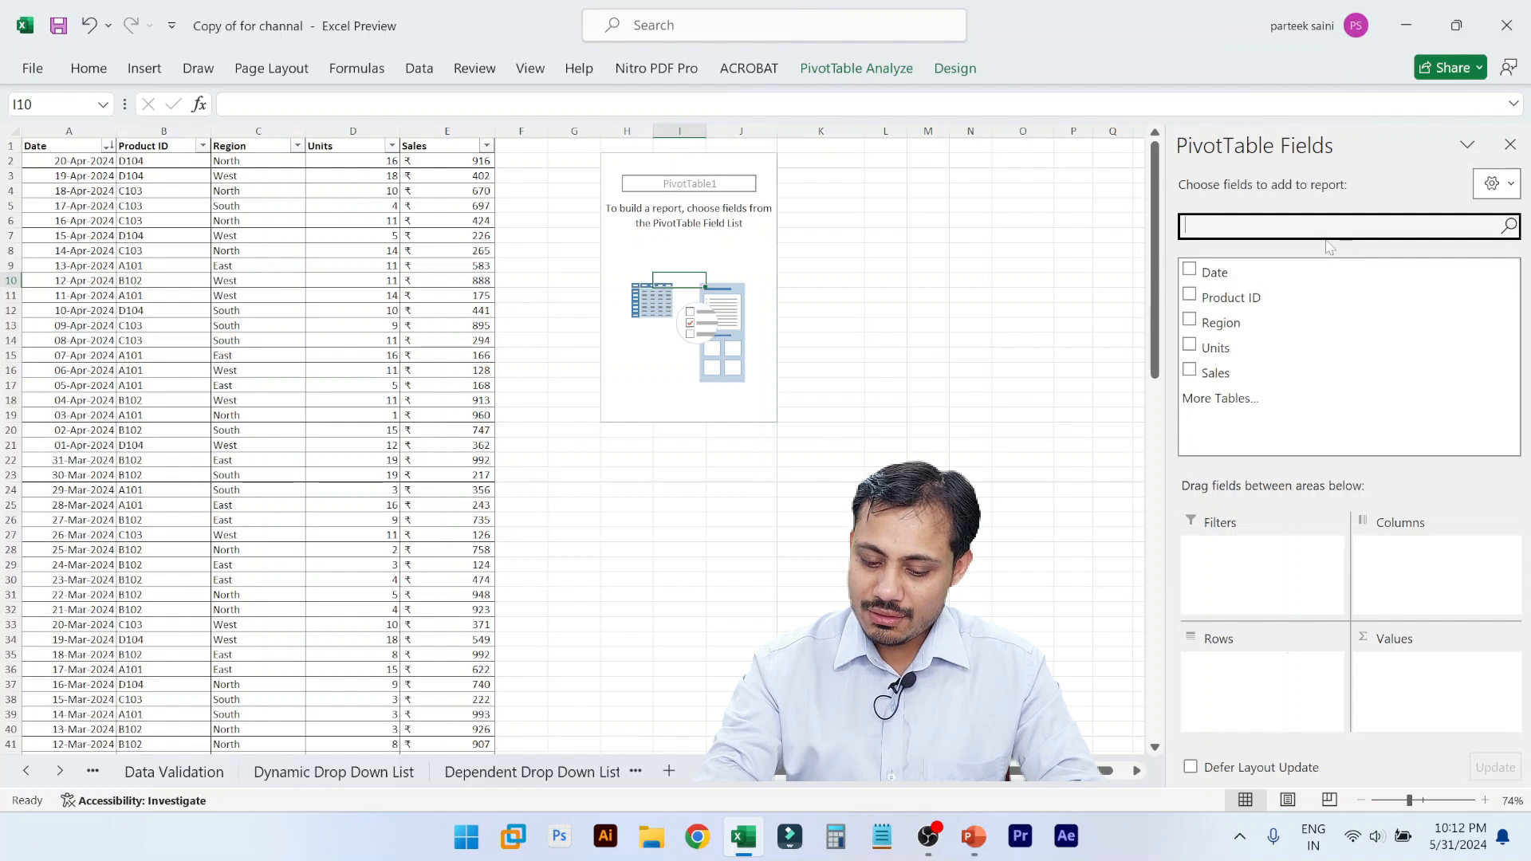
type("sal")
key("BackSpace")
key("BackSpace")
key("BackSpace")
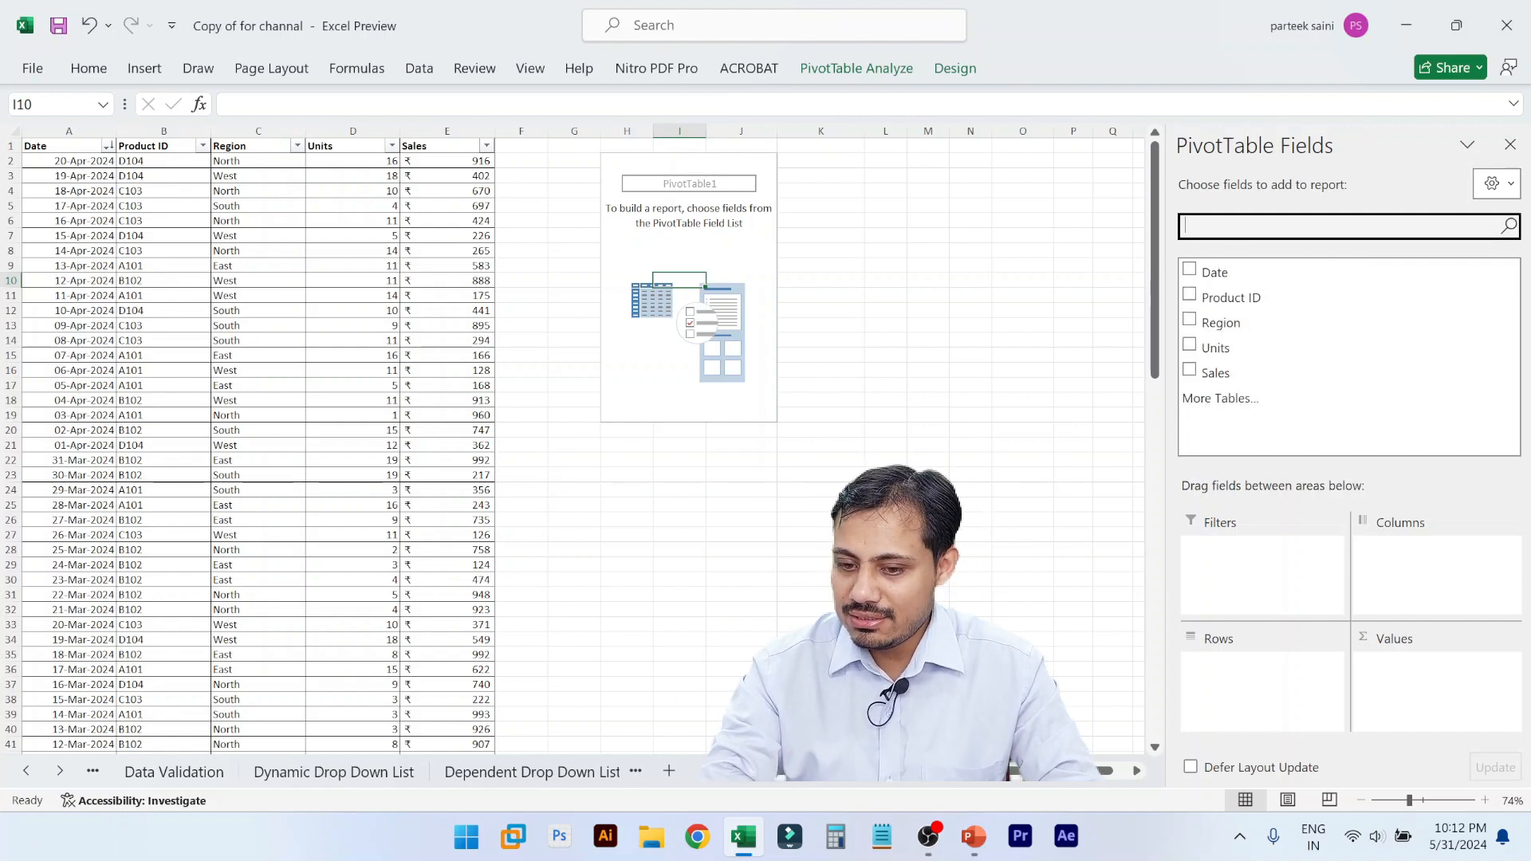
type("re")
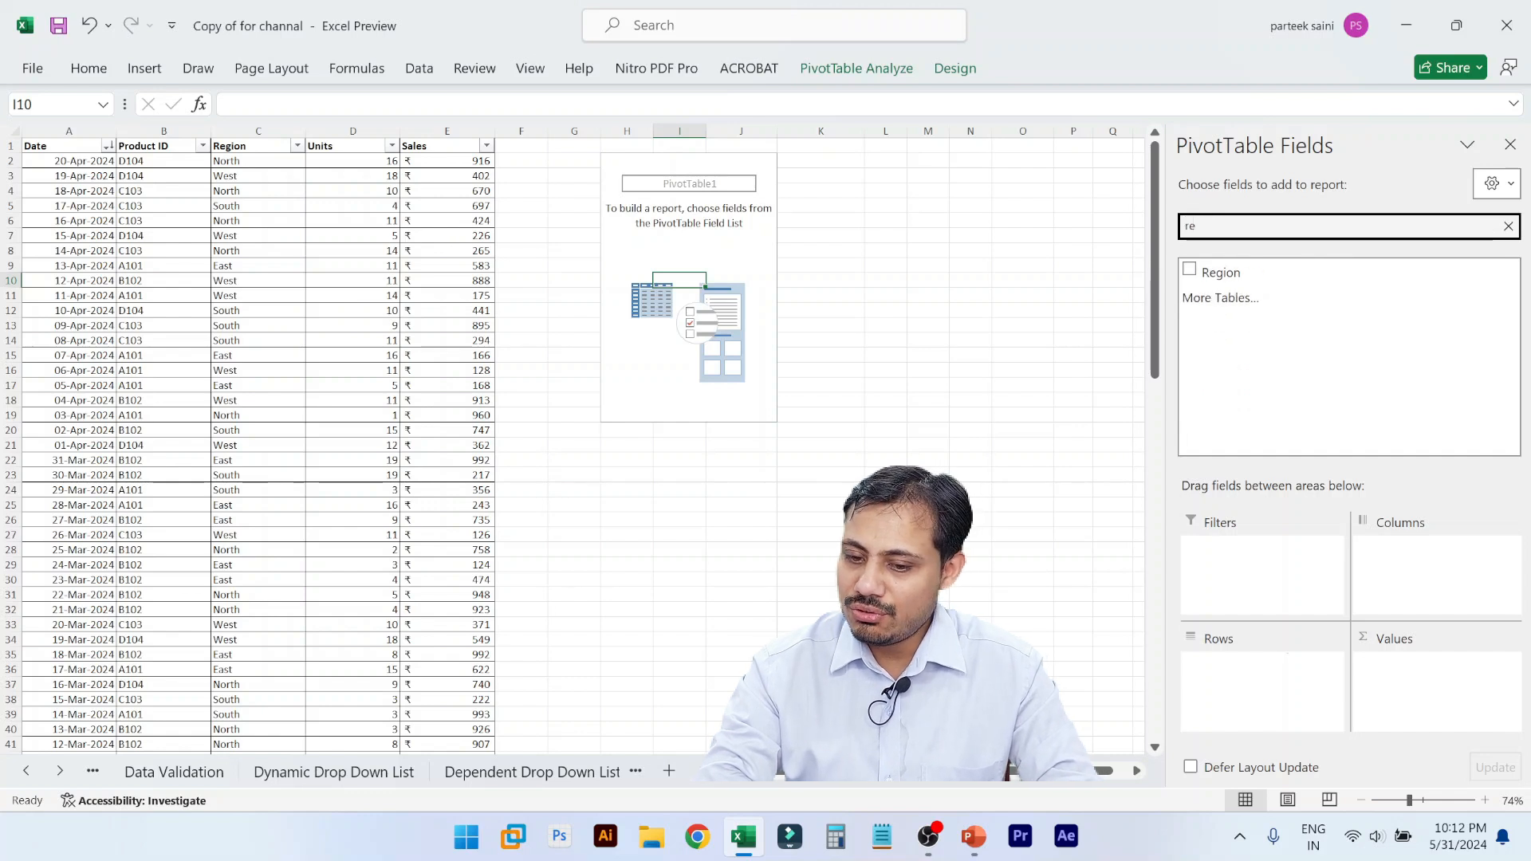
key("BackSpace")
key("BackSpace")
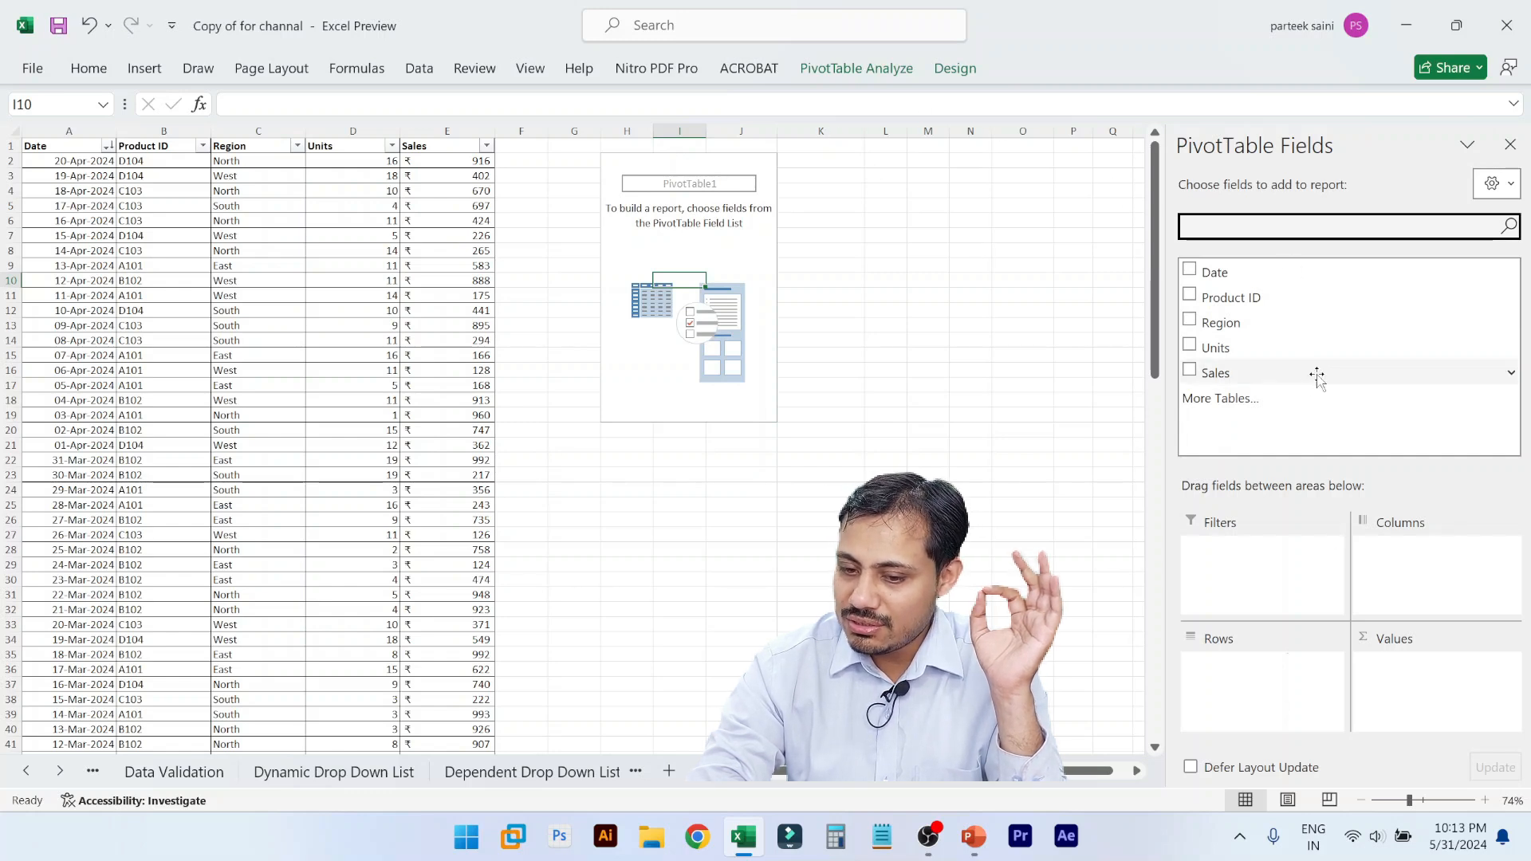
- Add the Product ID field to the PivotTable's Columns area and inspect the resulting product headings
left_click_drag(1224, 297, 1444, 573)
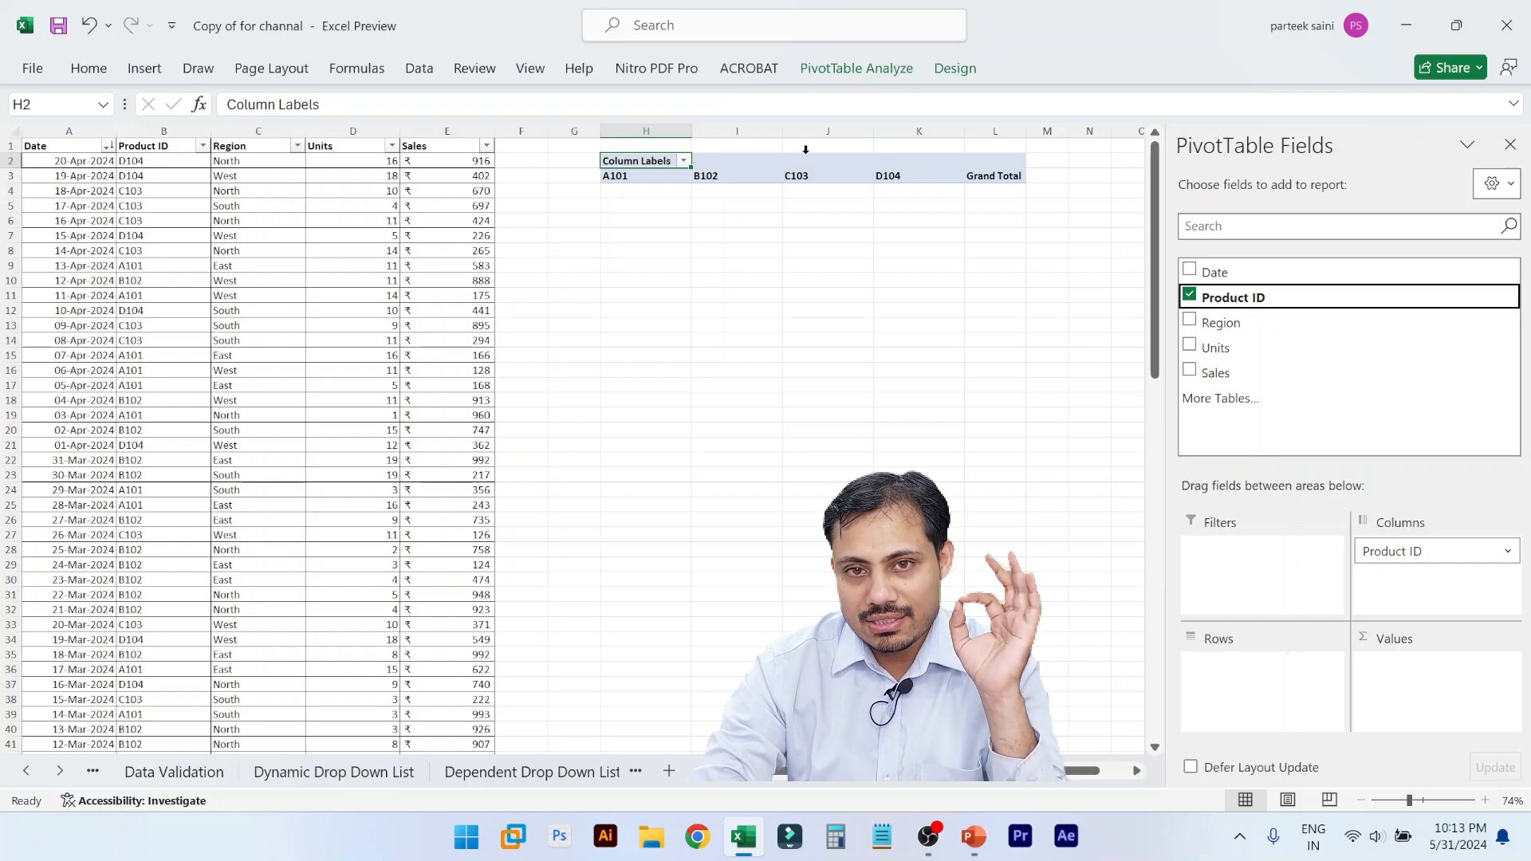
left_click(997, 164)
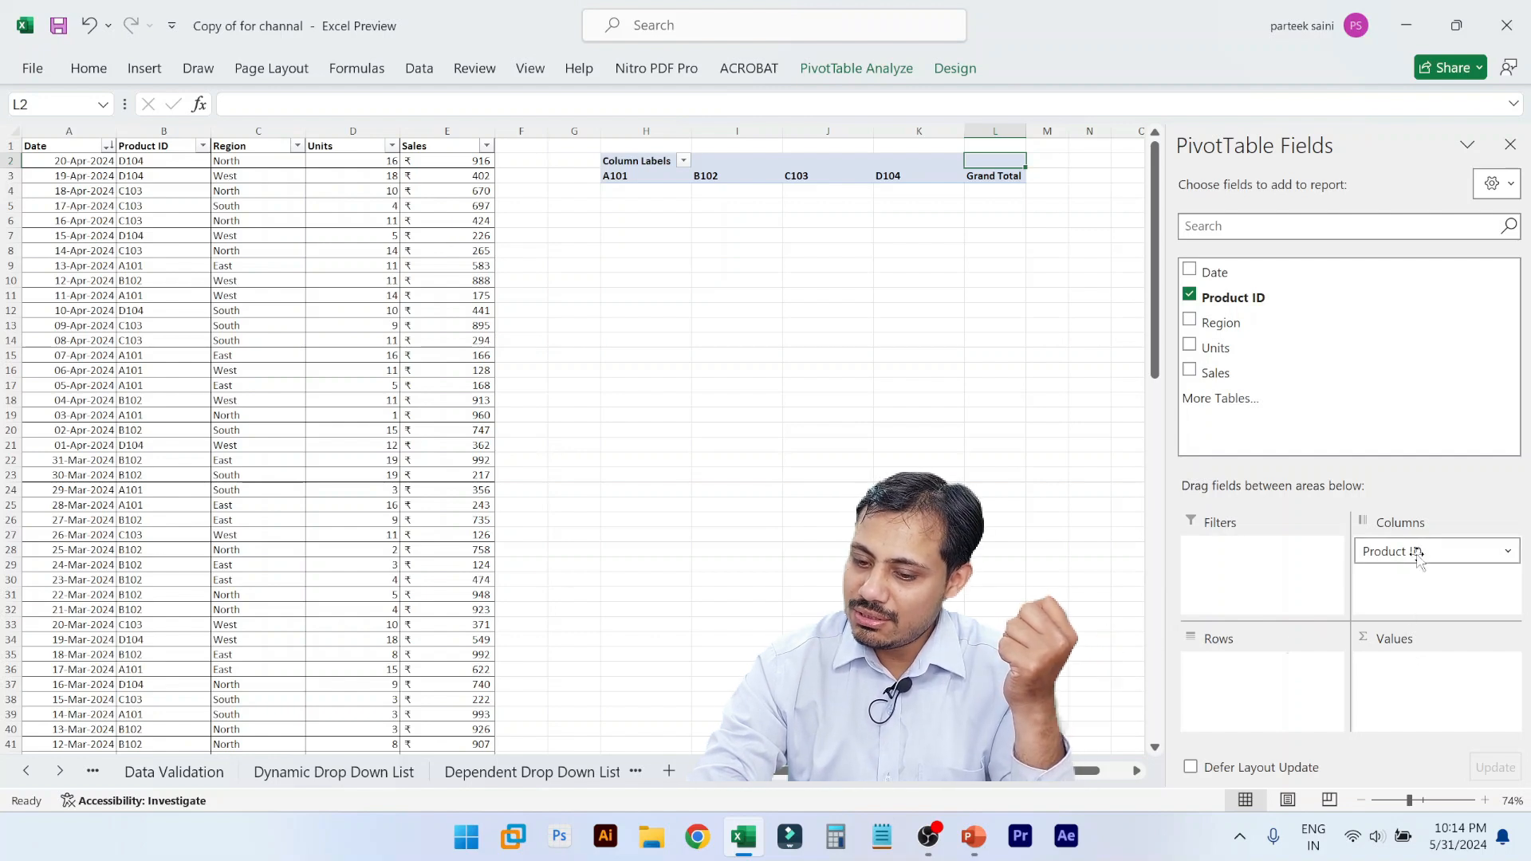
left_click_drag(1416, 558, 1460, 614)
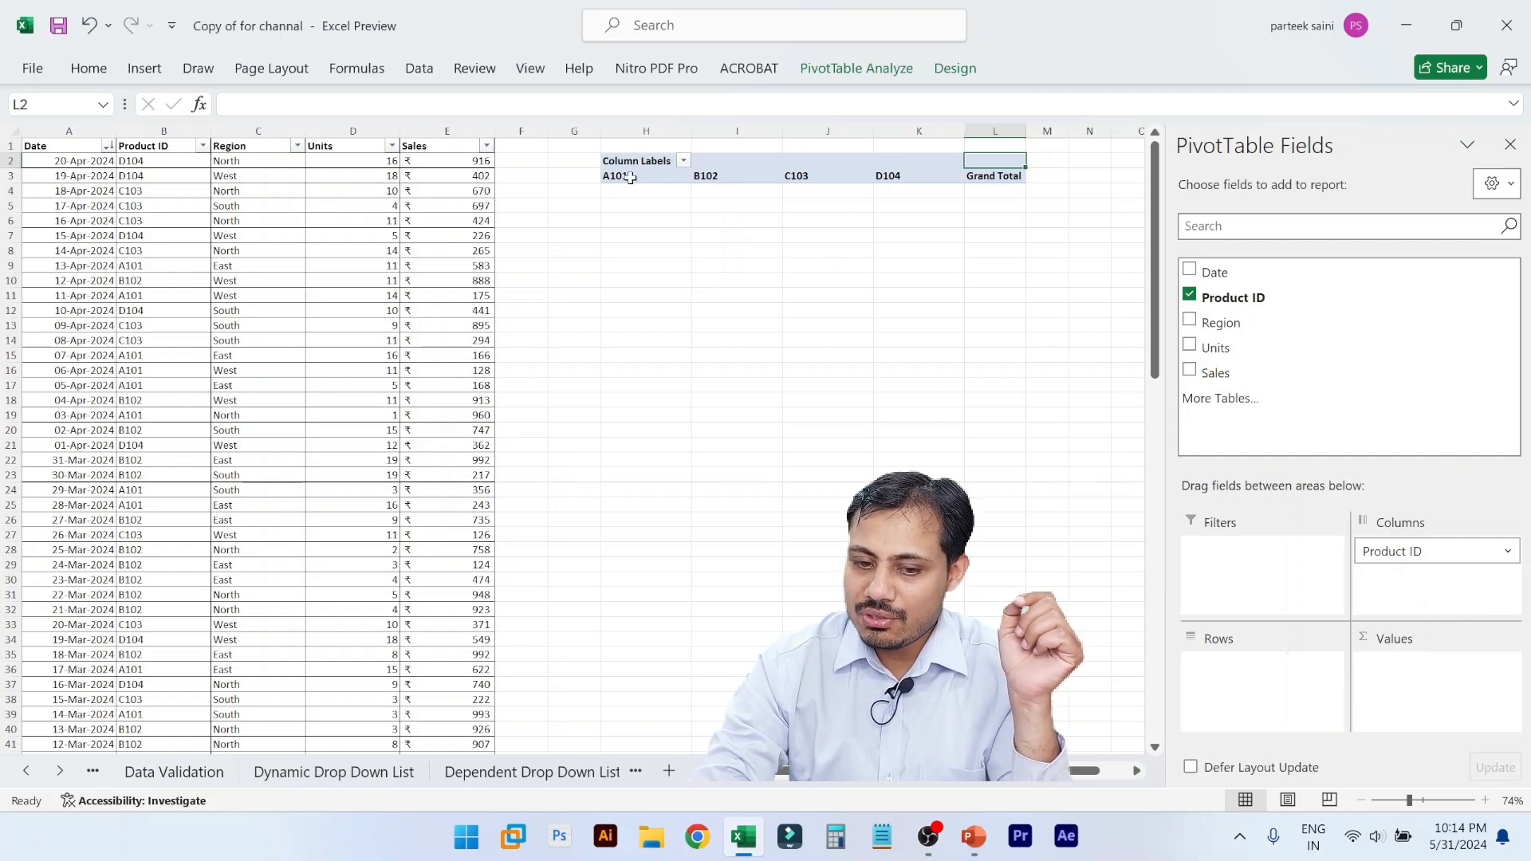
left_click_drag(641, 220, 653, 407)
left_click(744, 175)
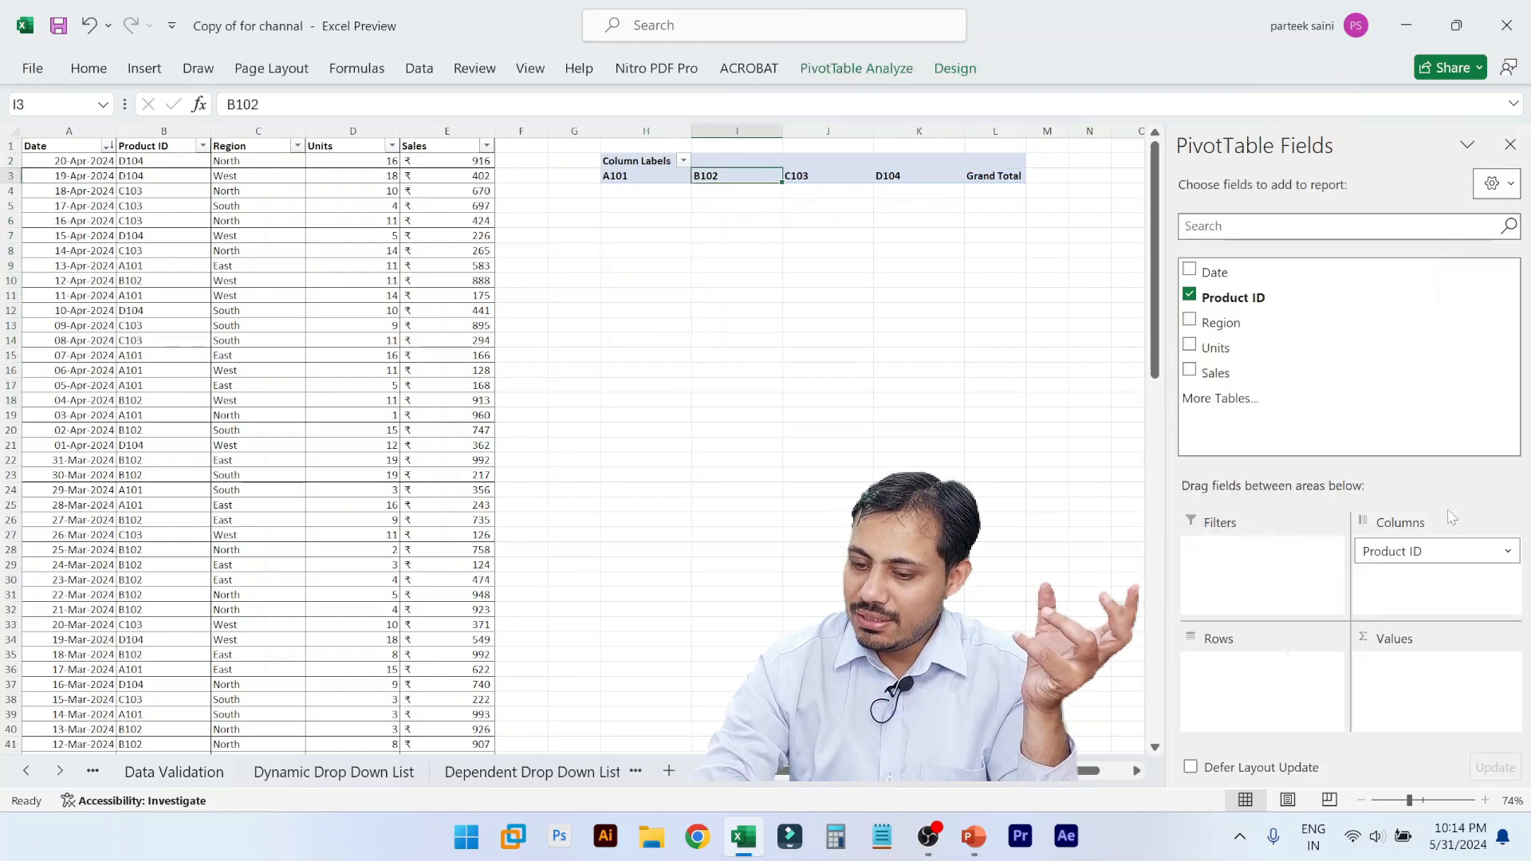
- Move Product ID from the Columns area to Rows, and remove it from the PivotTable
left_click_drag(1444, 552, 1263, 677)
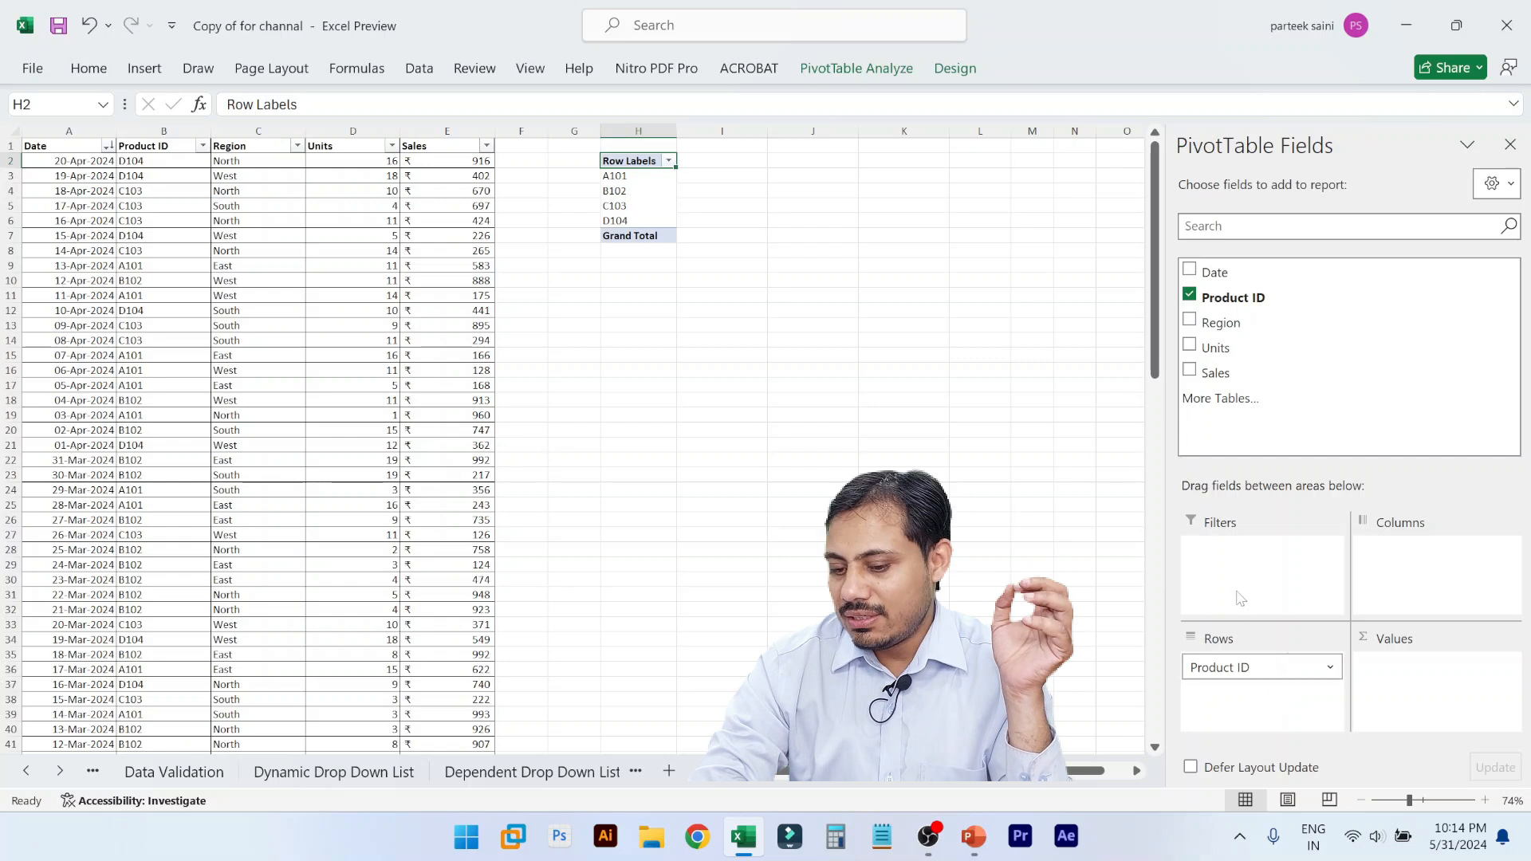
left_click_drag(1292, 667, 1313, 401)
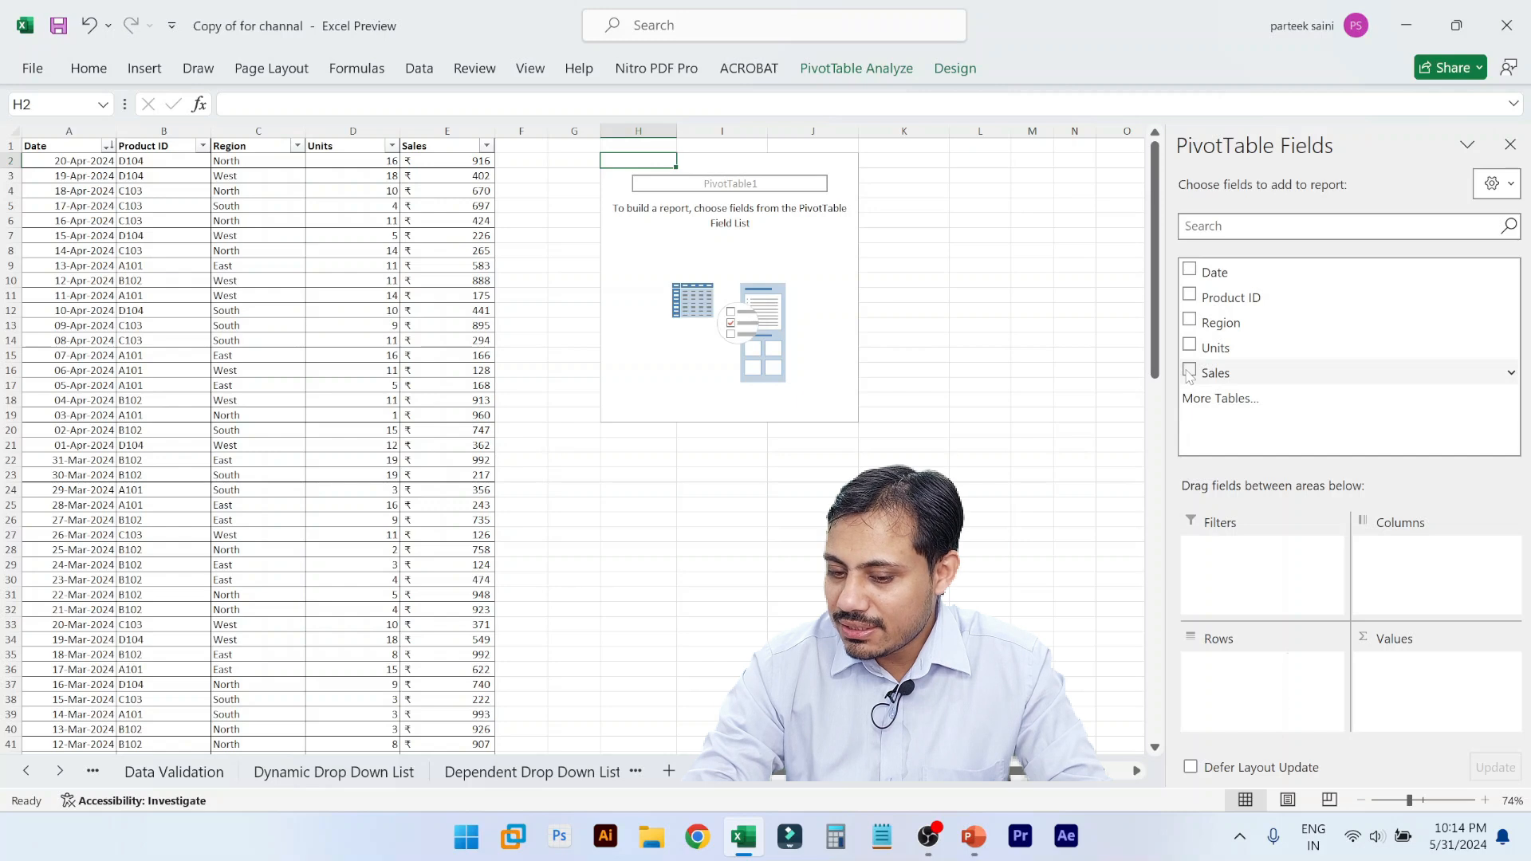
- Build the PivotTable with Sales summed as values and Product ID as row labels, zooming in on it
left_click(1189, 371)
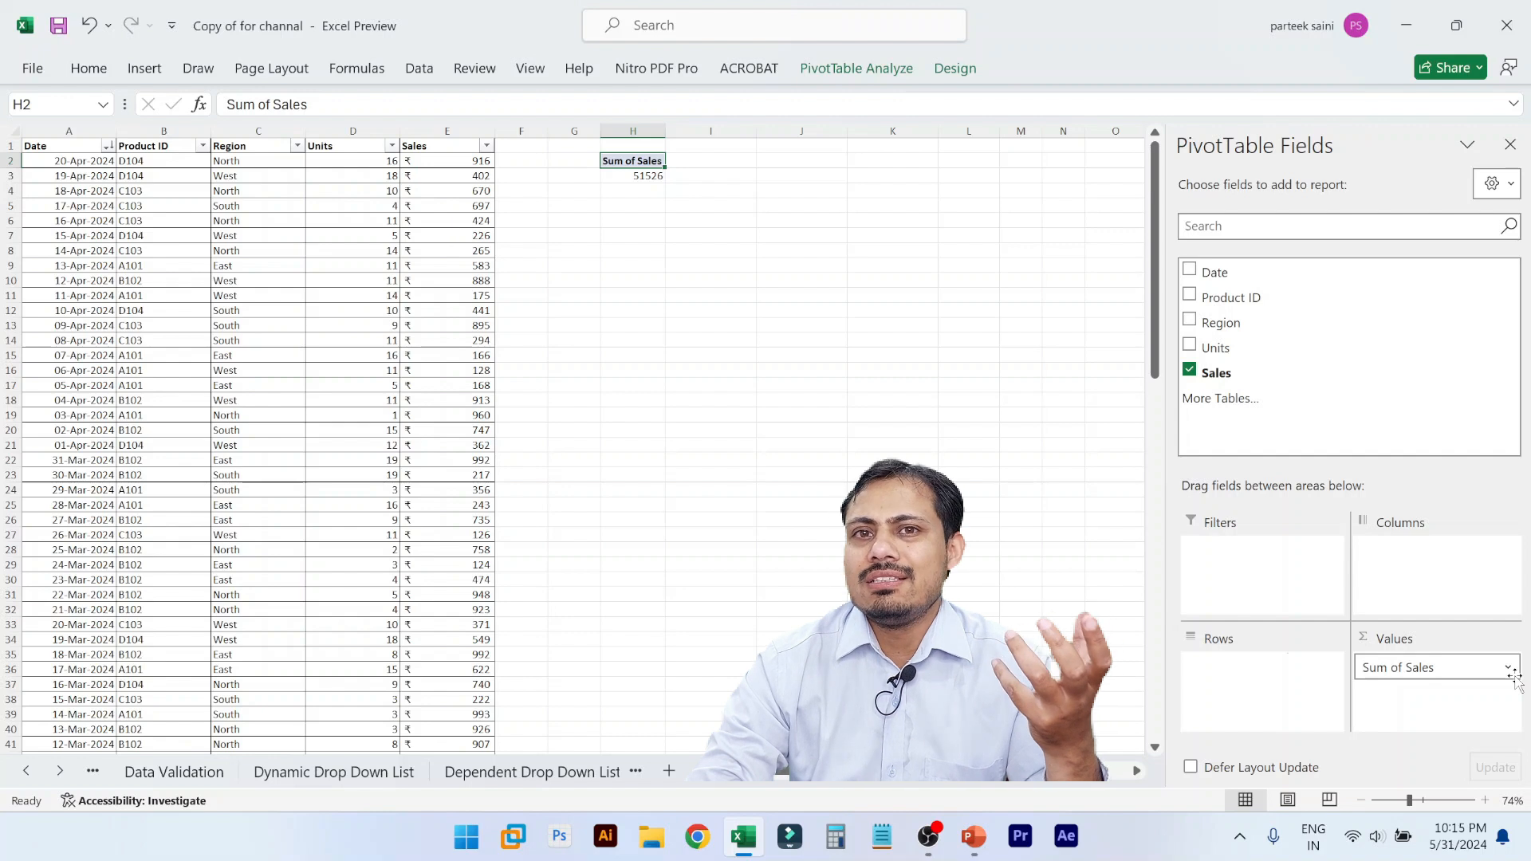
left_click(634, 176)
scroll(831, 398, "up", 4, "ctrl")
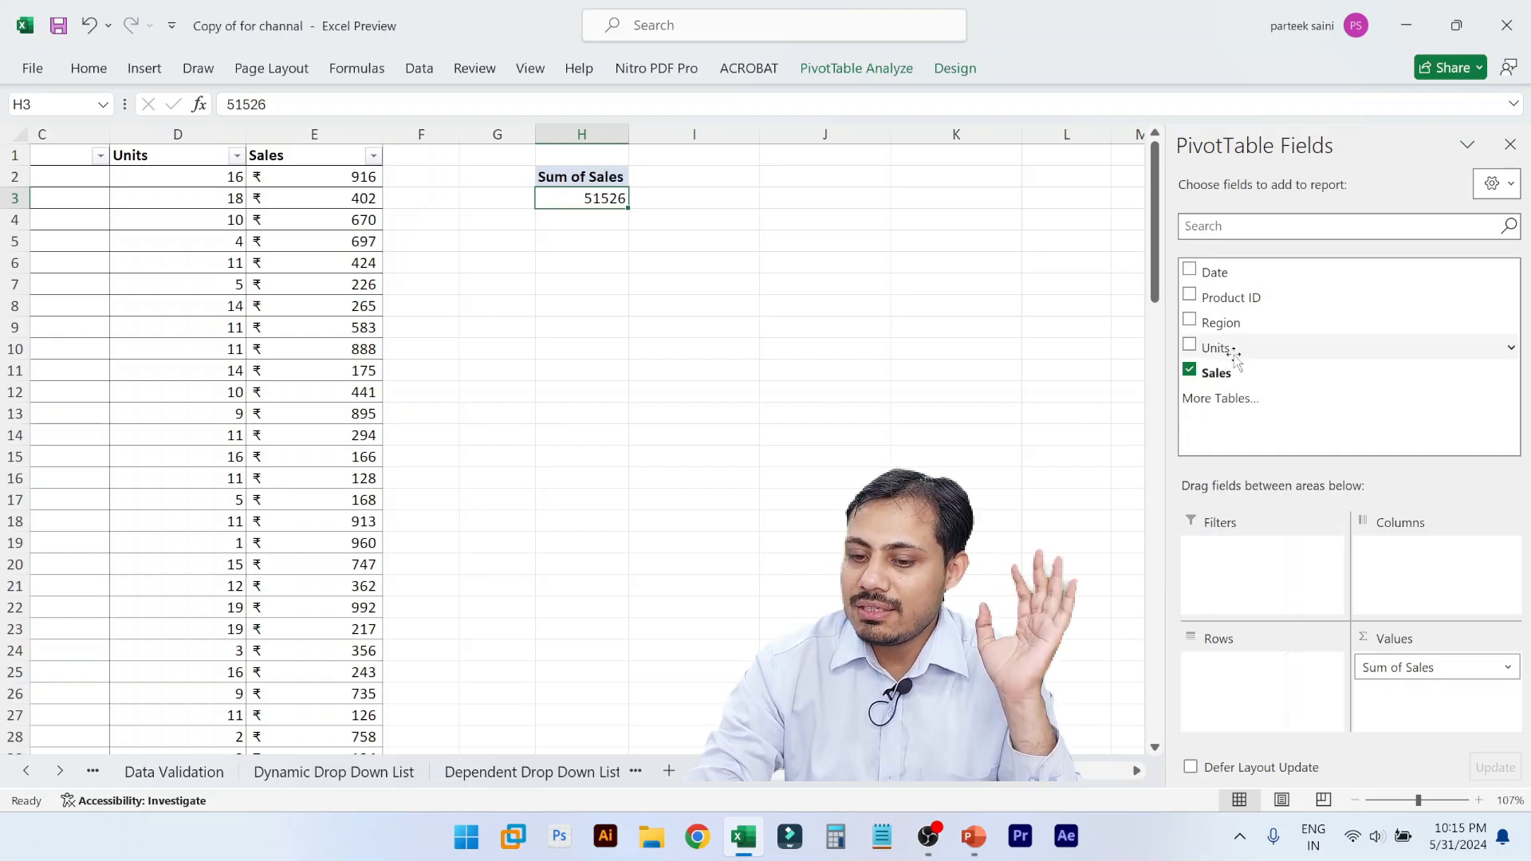
left_click(1190, 294)
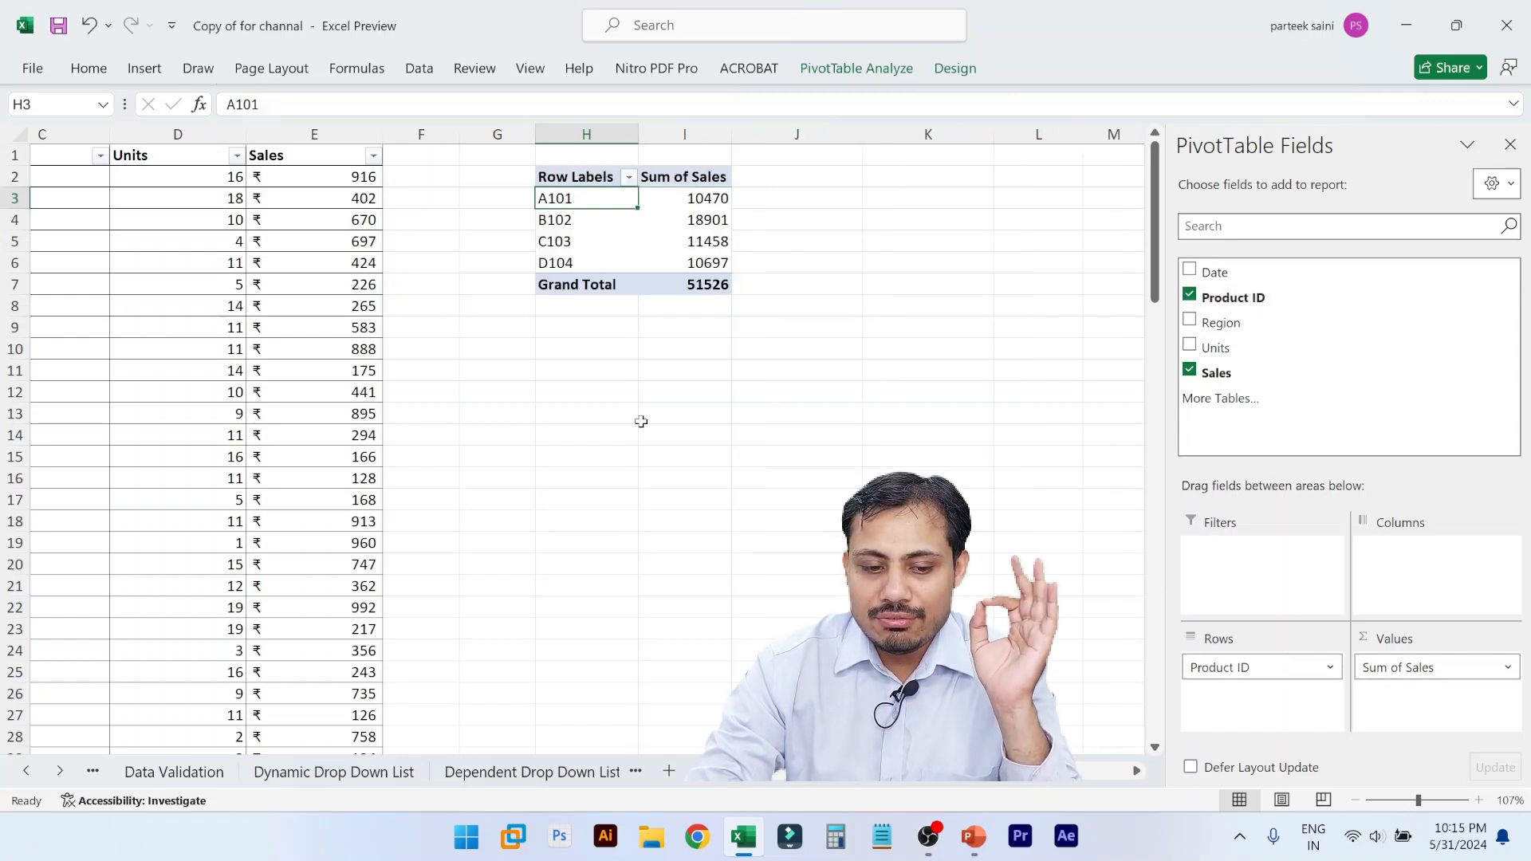
- Select a Product ID cell in the source data and expand the collapsed ribbon
scroll(641, 421, "left", 3)
left_click(238, 208)
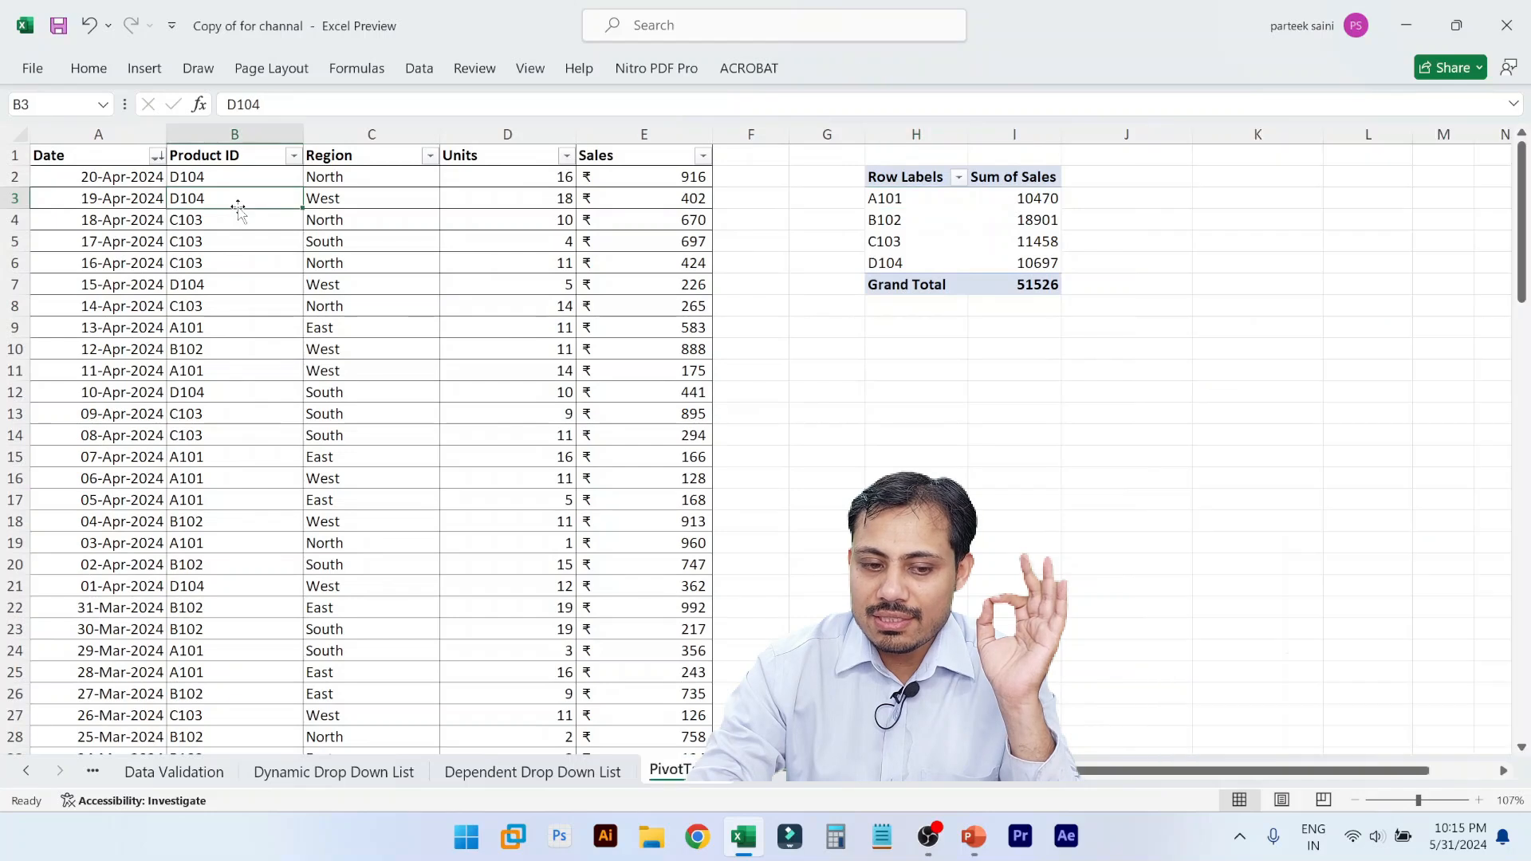
key("ctrl+shift+F1")
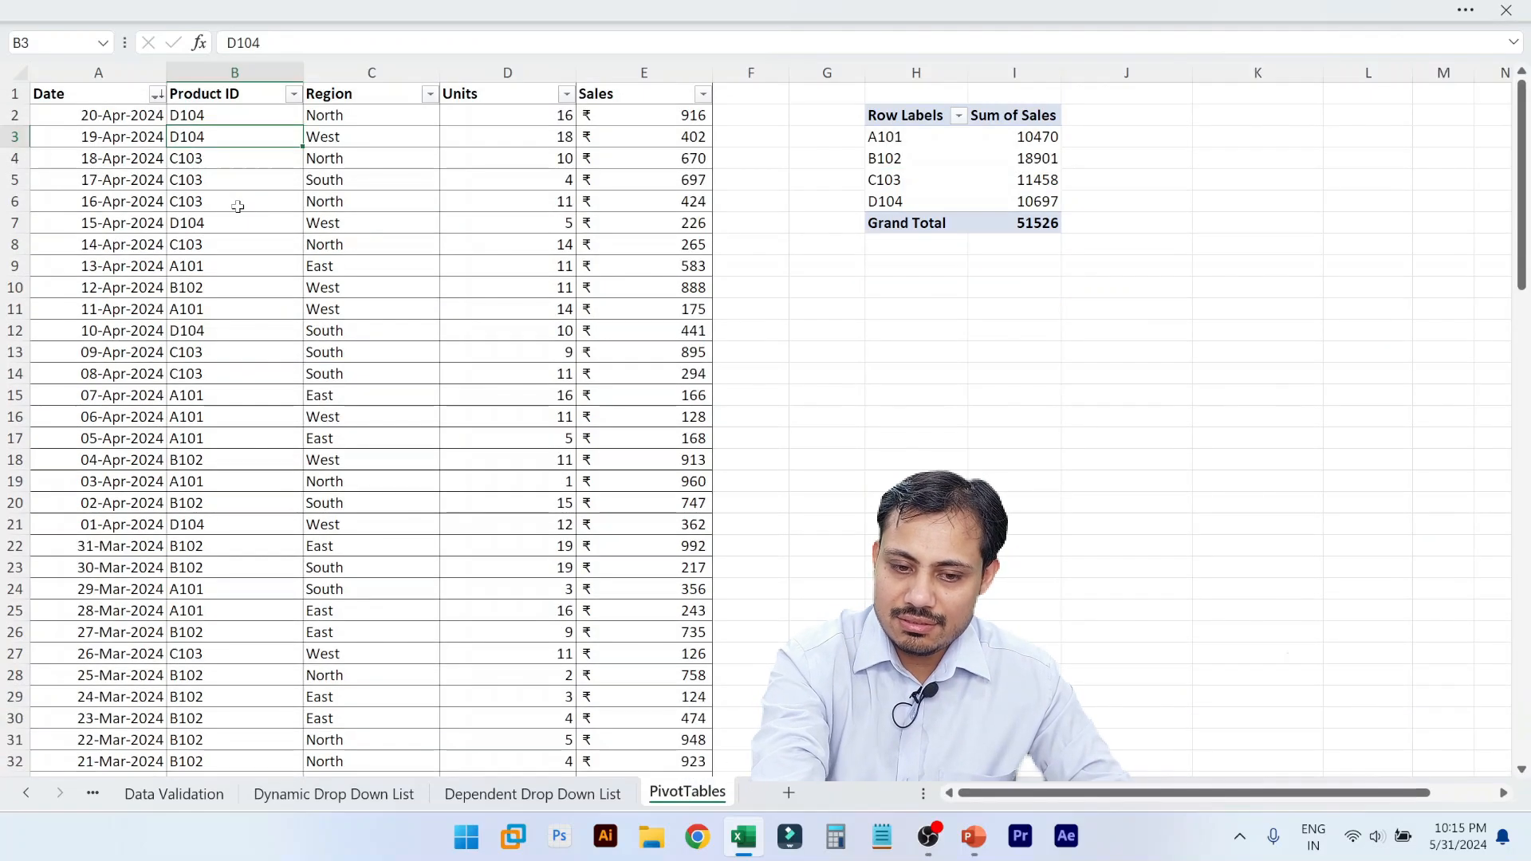
key("ctrl+shift+F1")
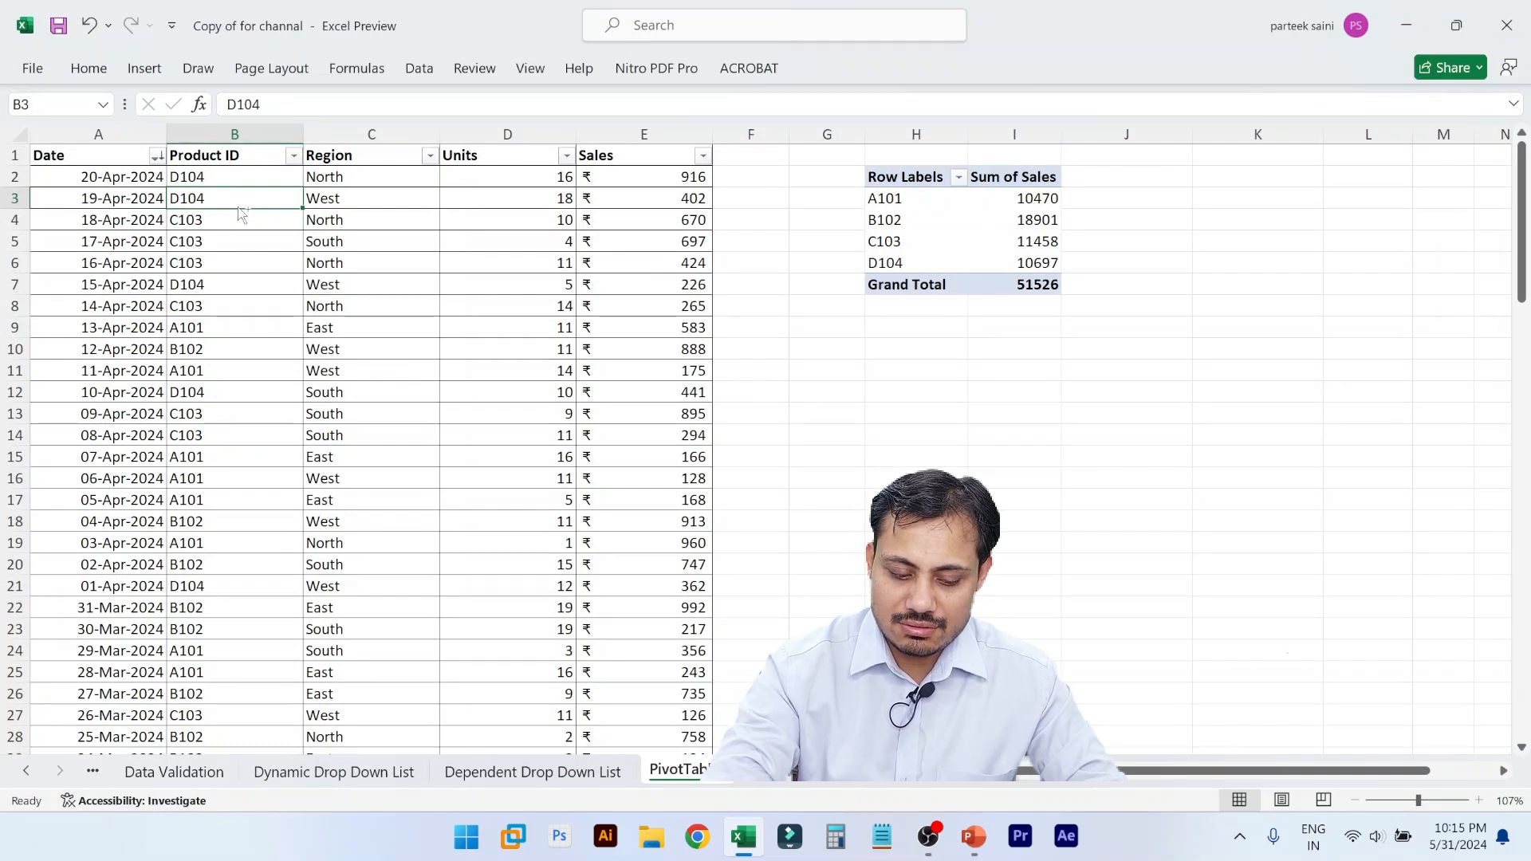
key("ctrl+F1")
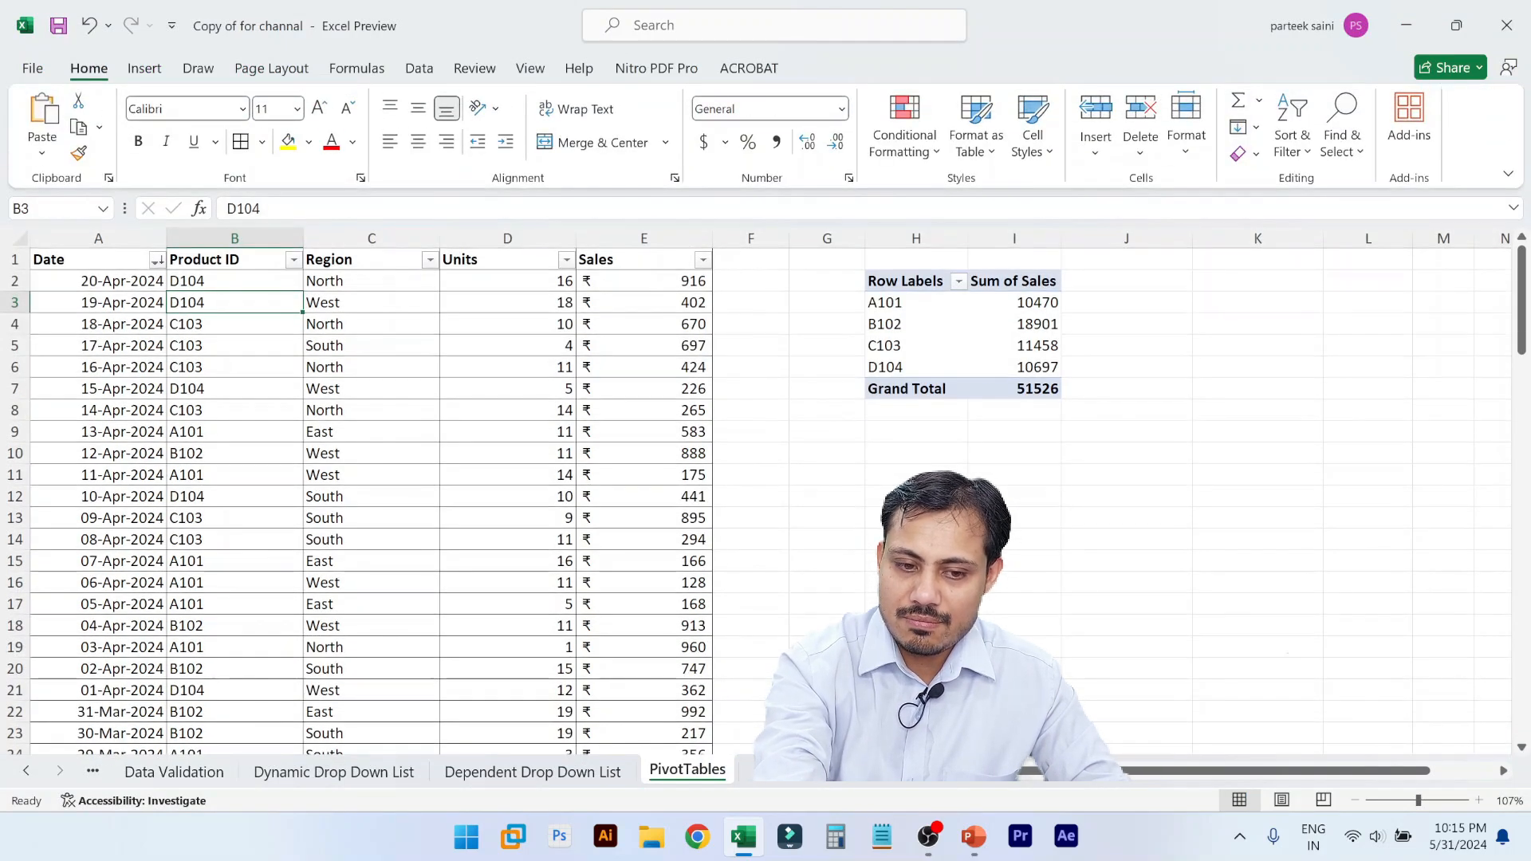
left_click(265, 366)
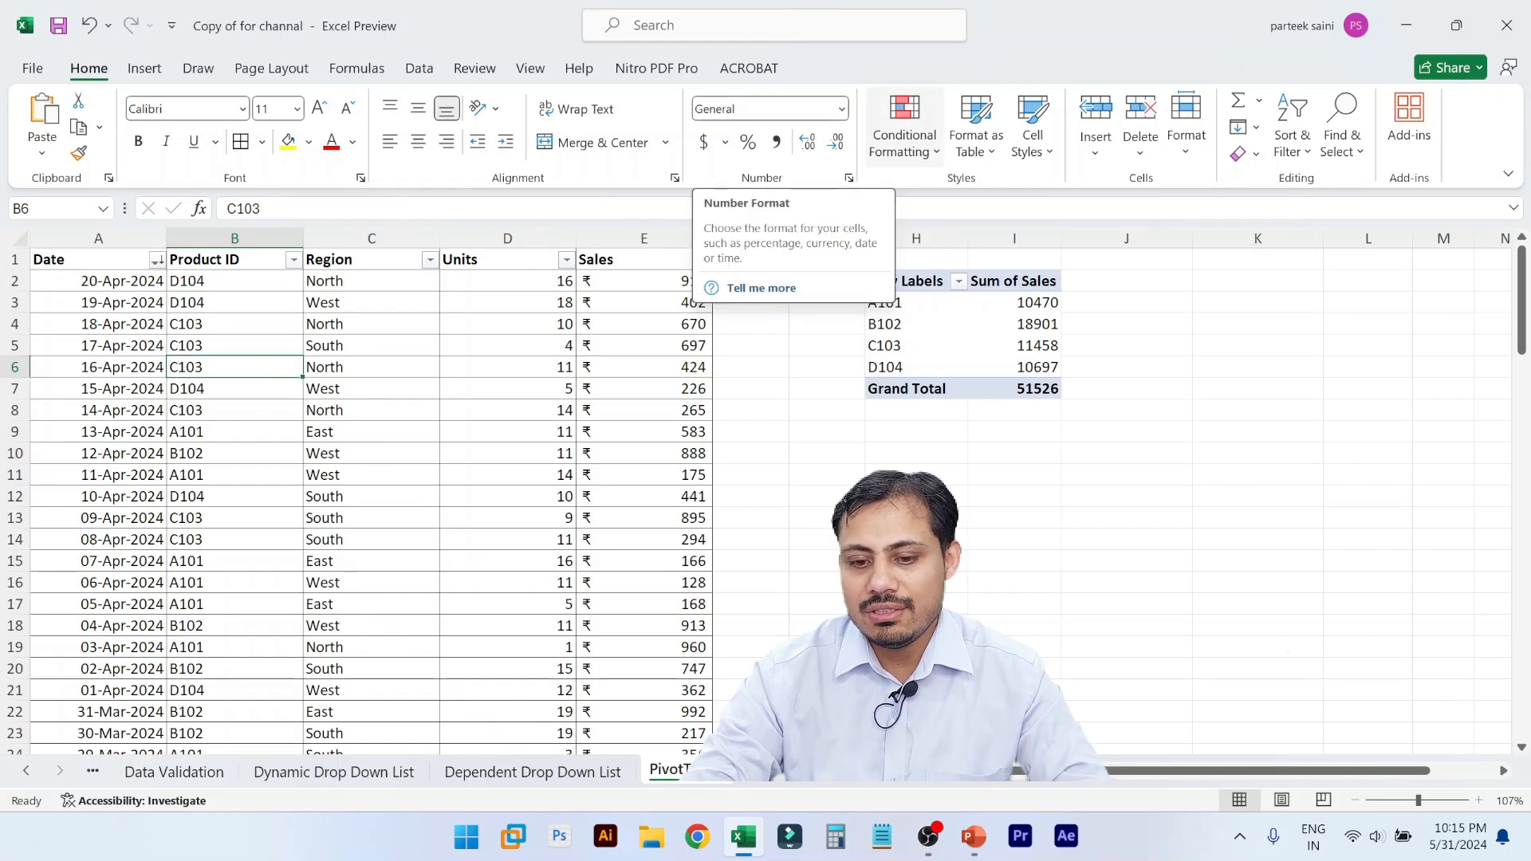
- Select the product labels C103 and A101 in the PivotTable and examine the sales sum for each product
left_click(917, 345)
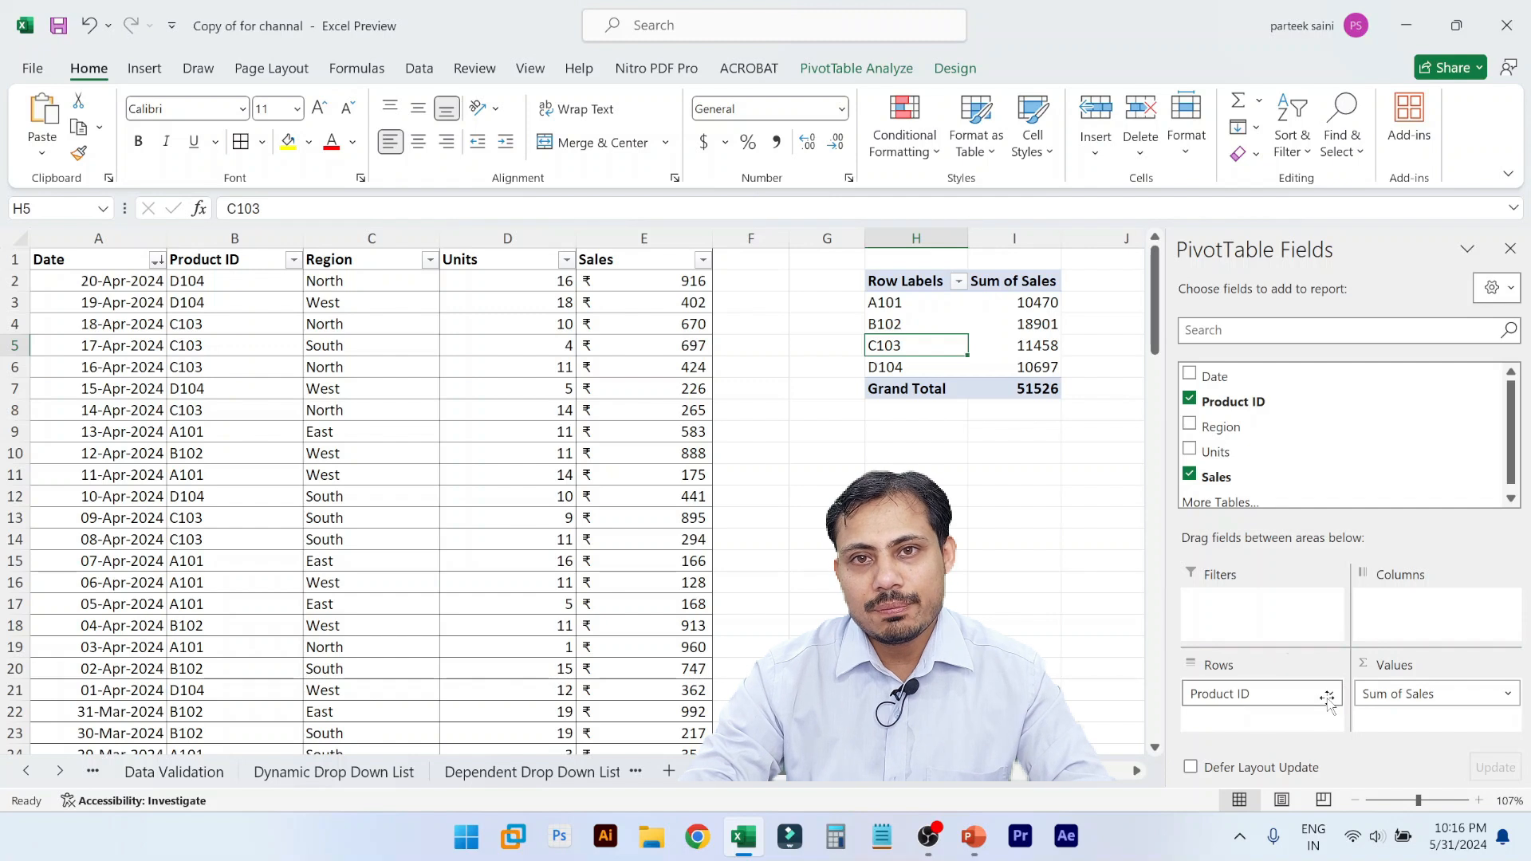
scroll(1018, 547, "right", 2)
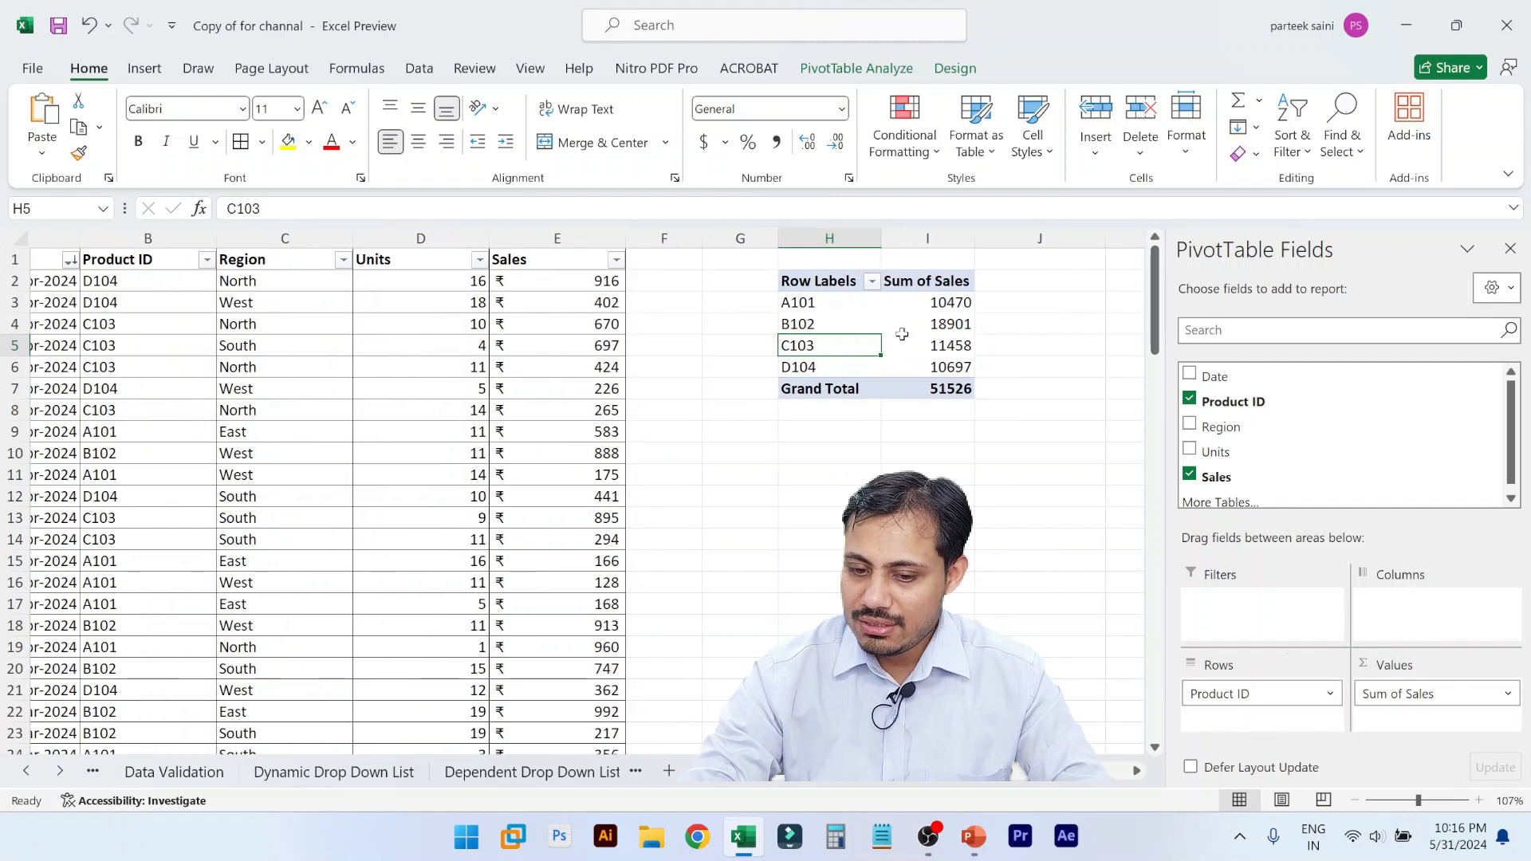
left_click(827, 309)
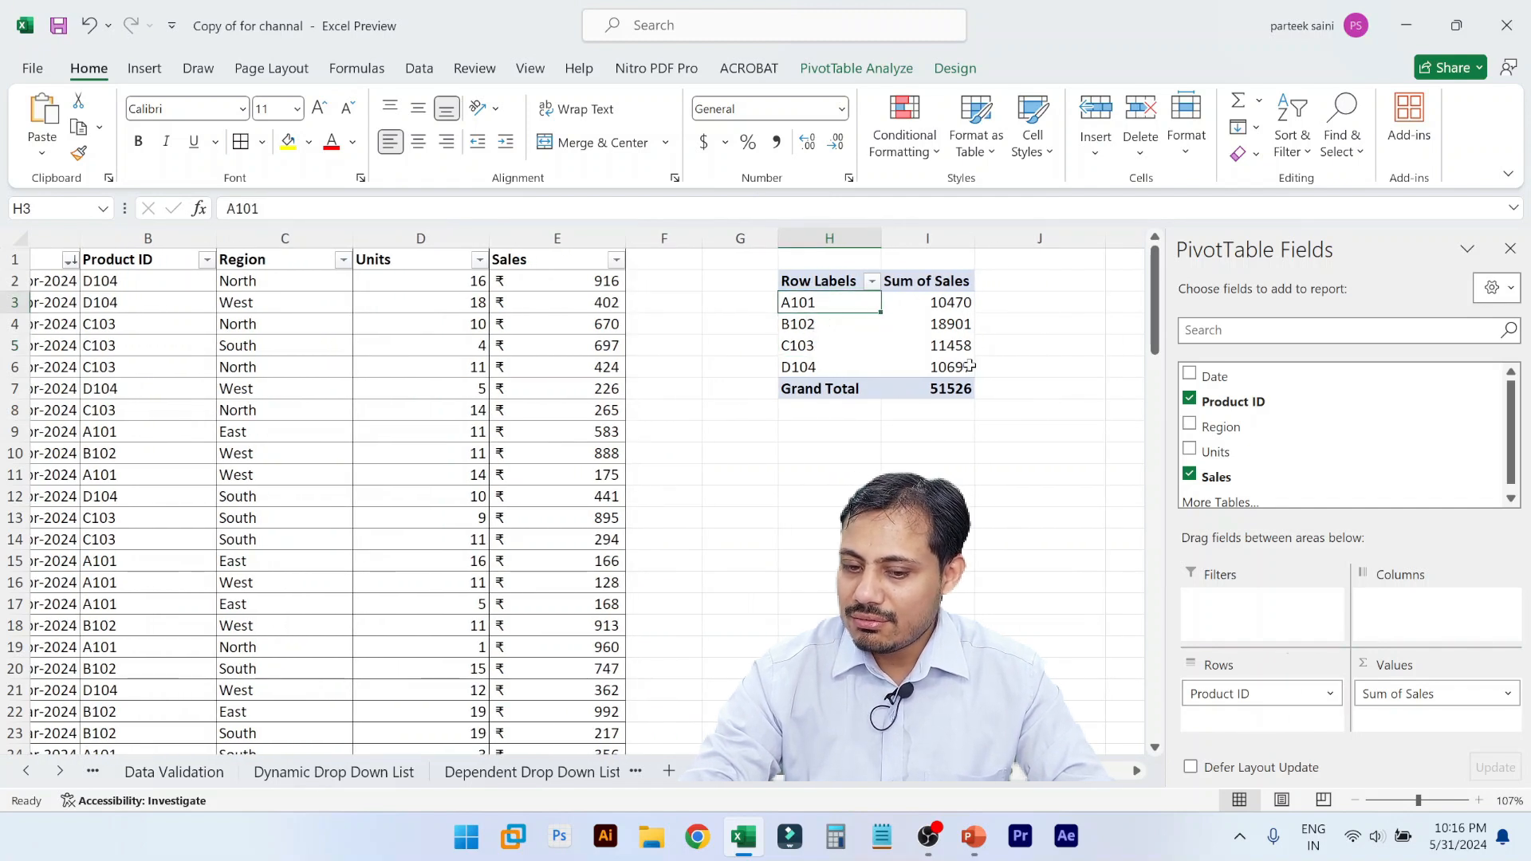
mouse_move(965, 343)
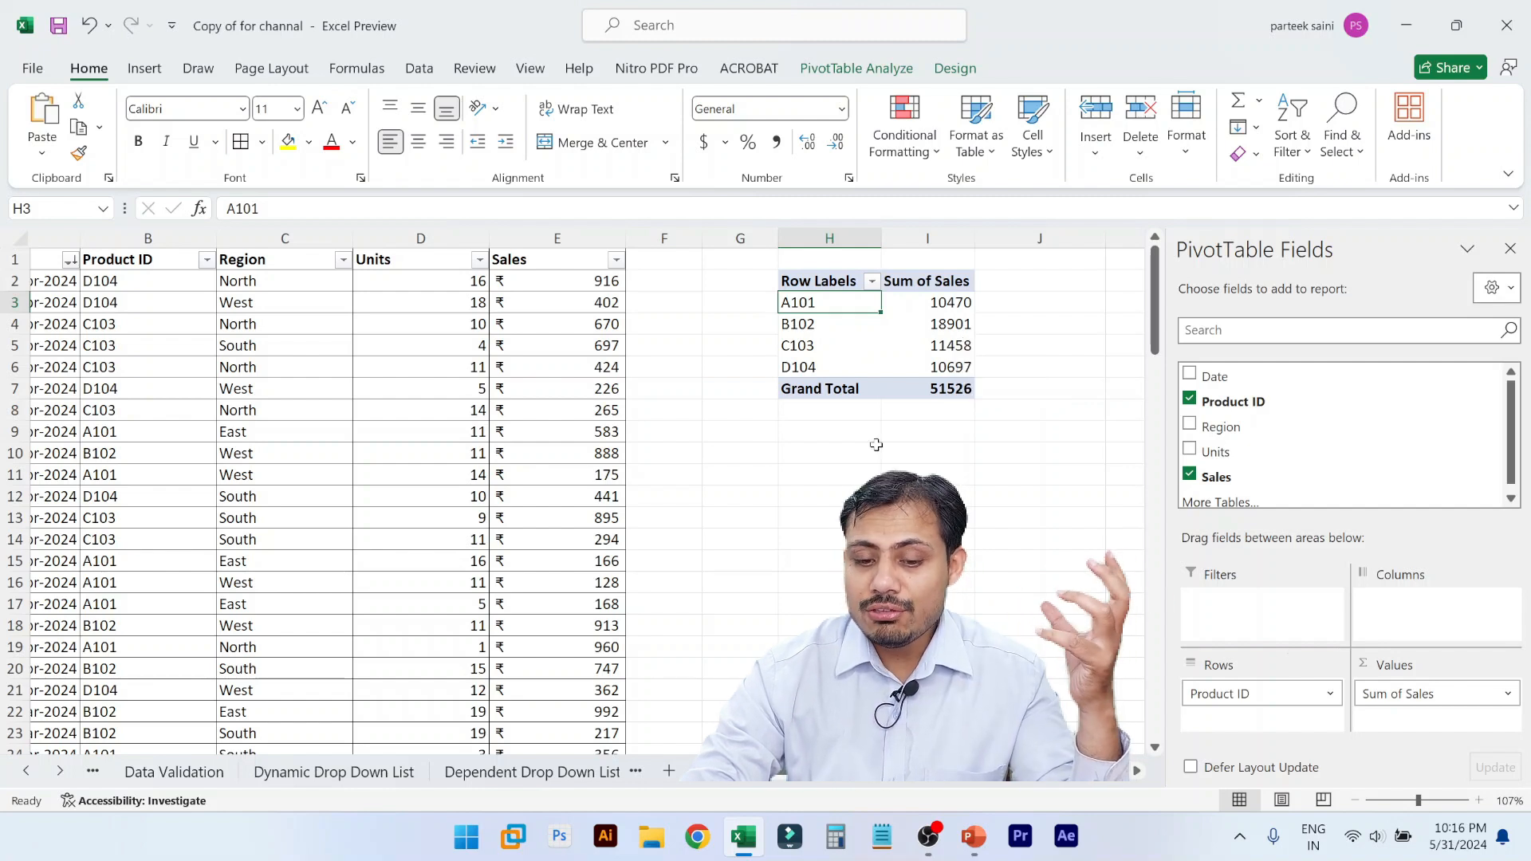
- Narrow source columns A to E equally, autofit column A to its dates, and reselect the PivotTable
left_click(569, 235)
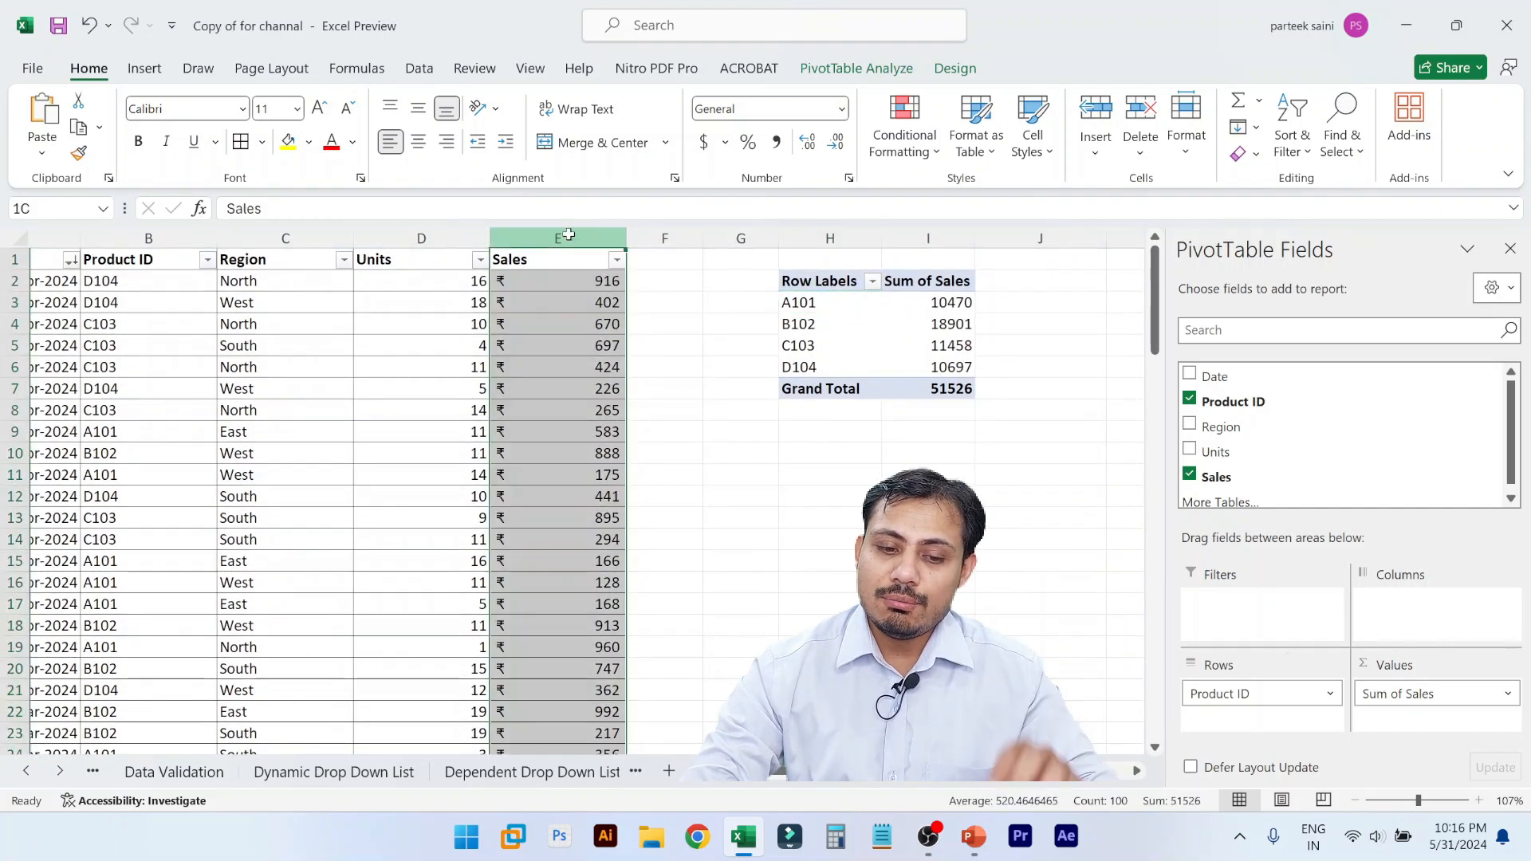
key("ctrl+shift+Left")
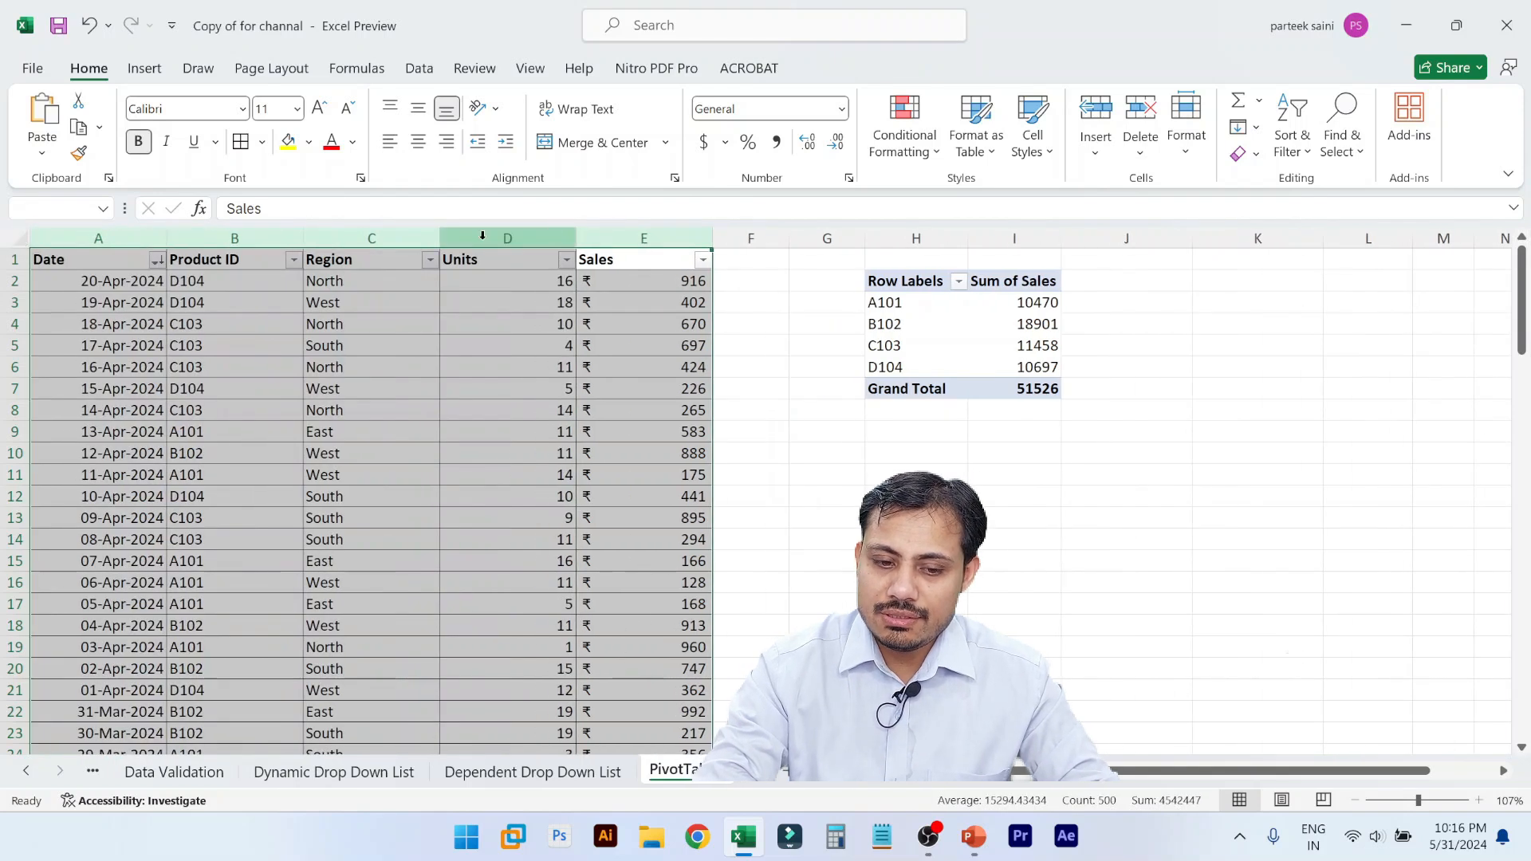
left_click_drag(438, 237, 371, 239)
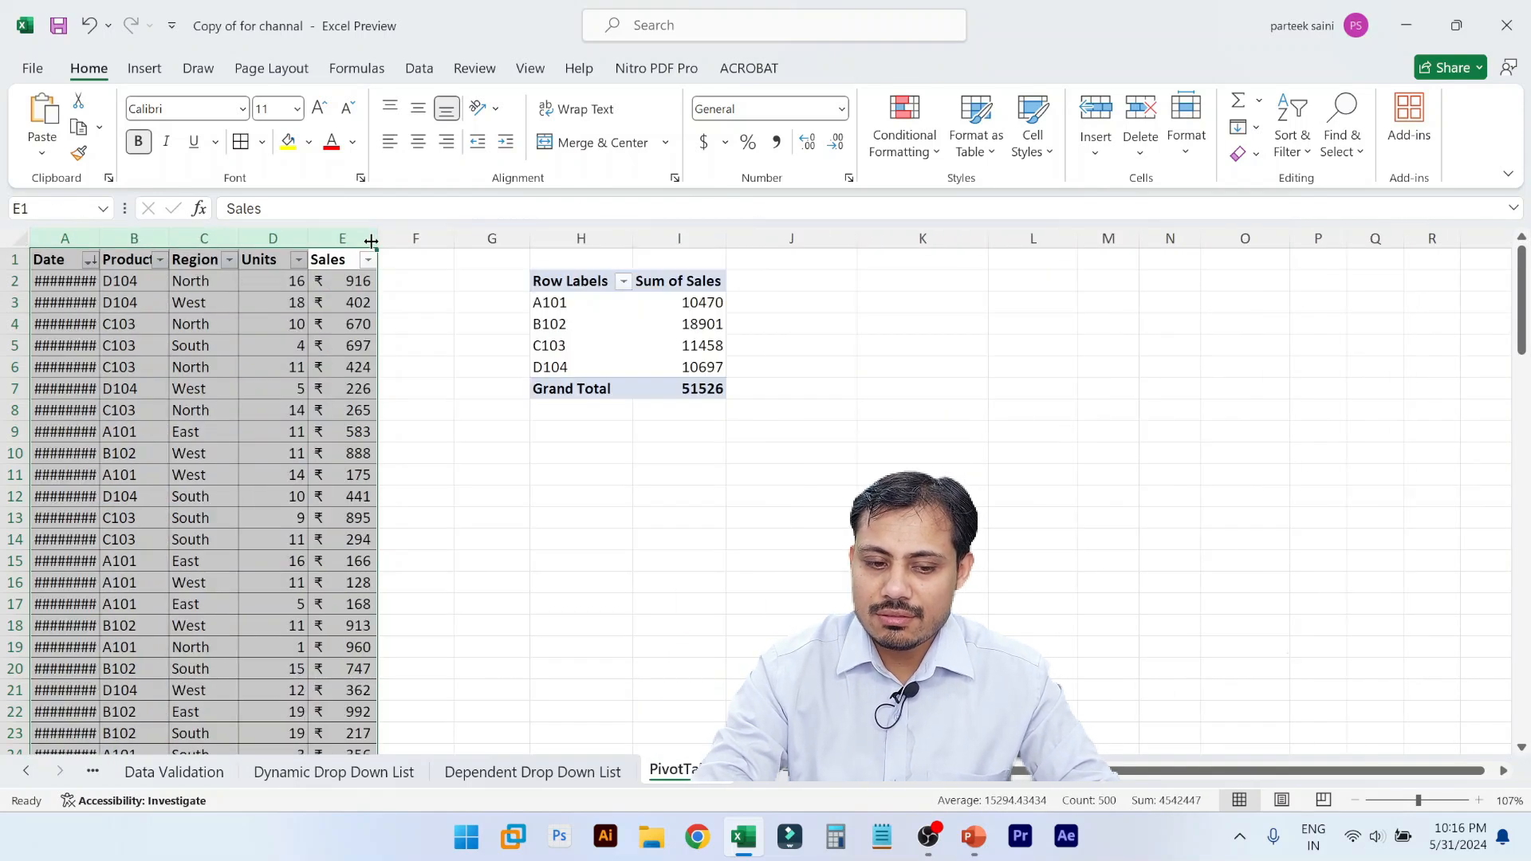
left_click(93, 246)
left_click(93, 245)
left_click(98, 334)
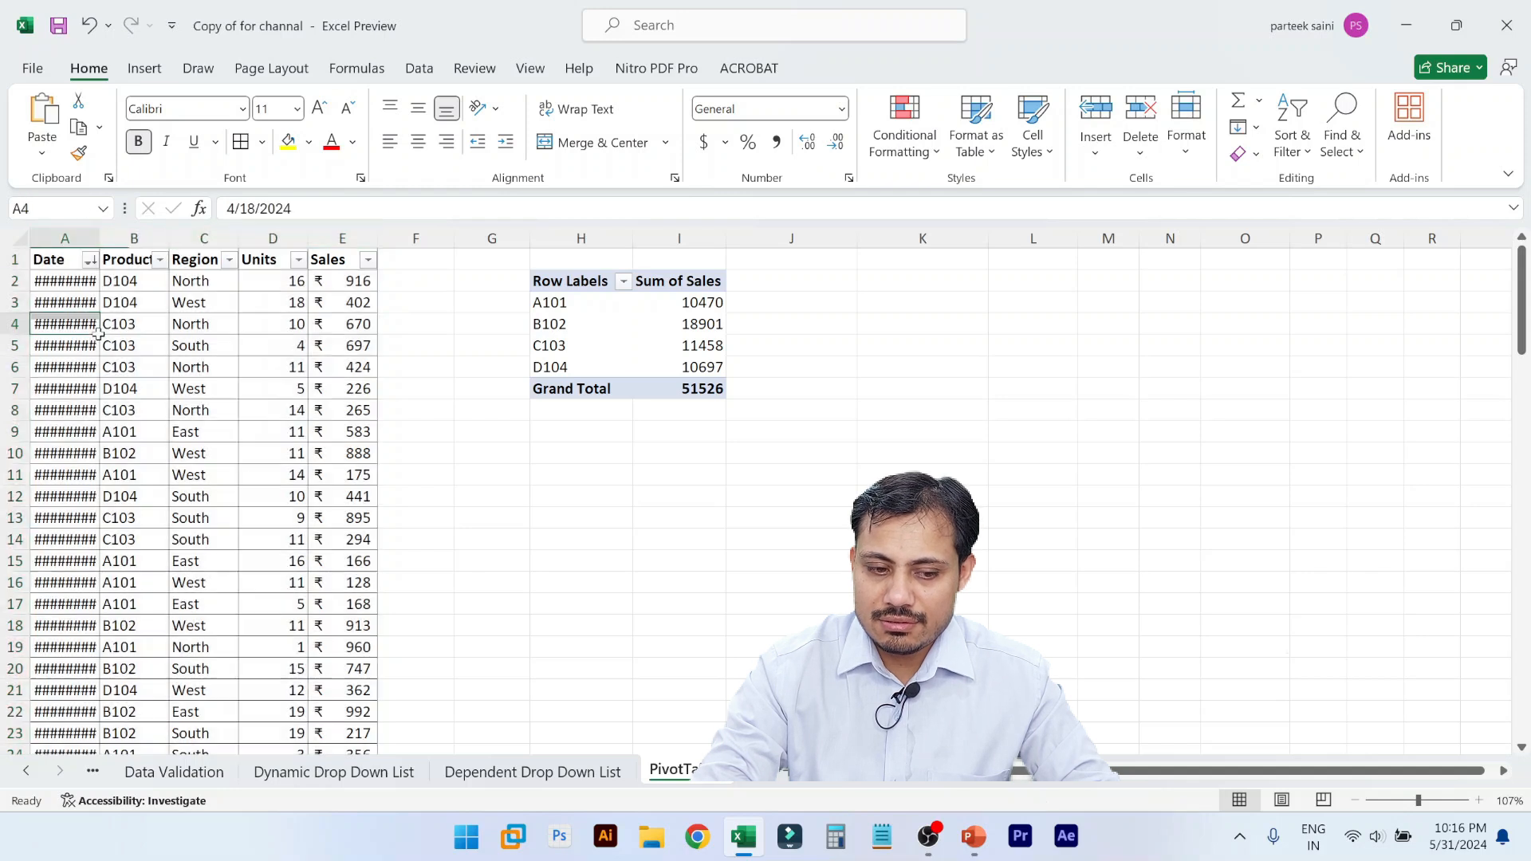
double_click(98, 239)
left_click(220, 413)
left_click(624, 349)
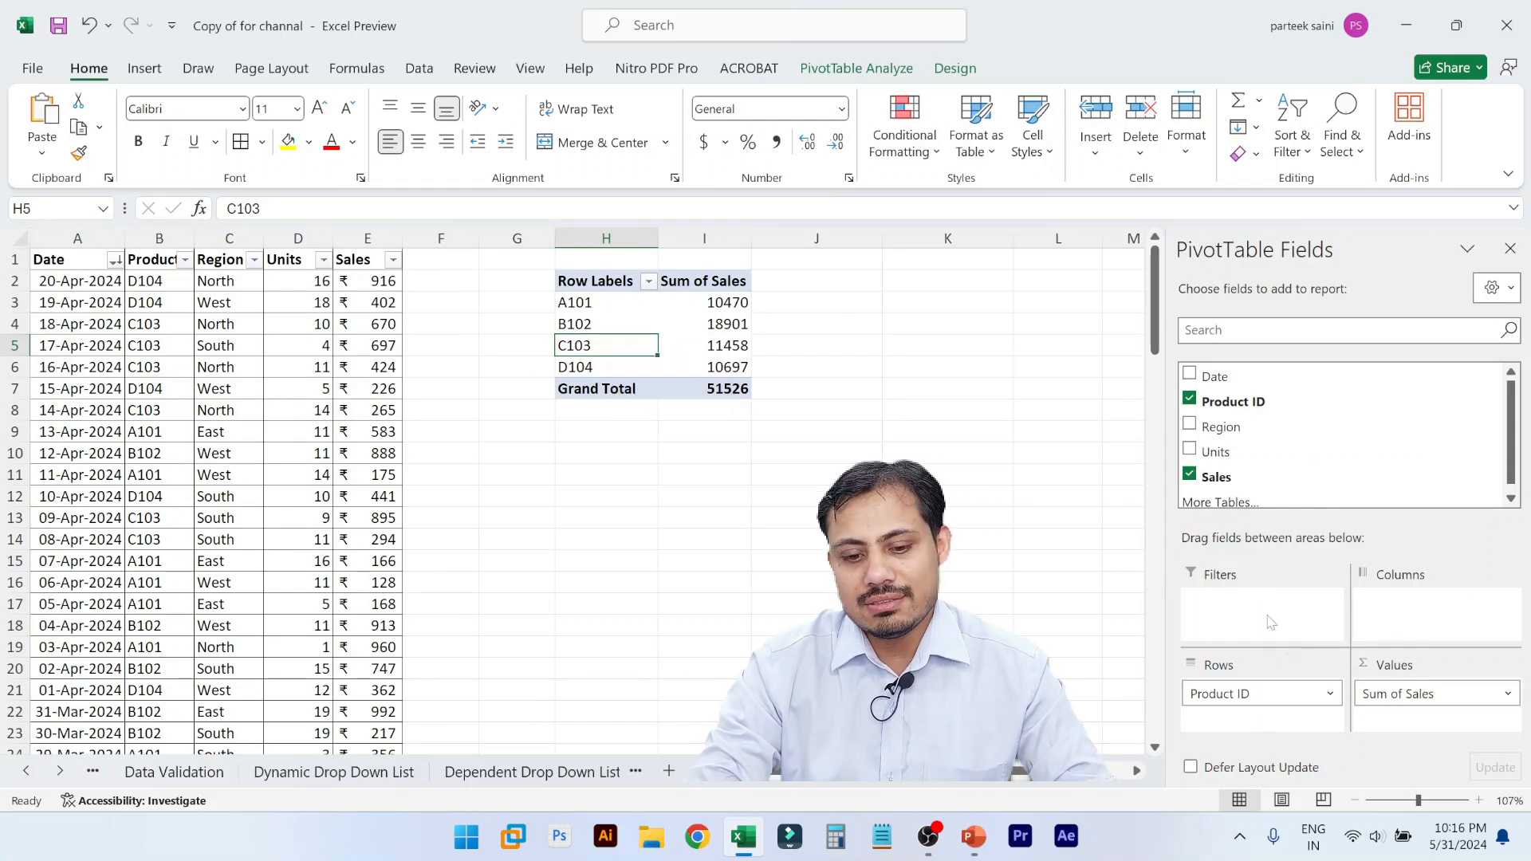
- Hide the ribbon for more room and select the product labels, the A101 row and its sales sum
left_click(957, 583)
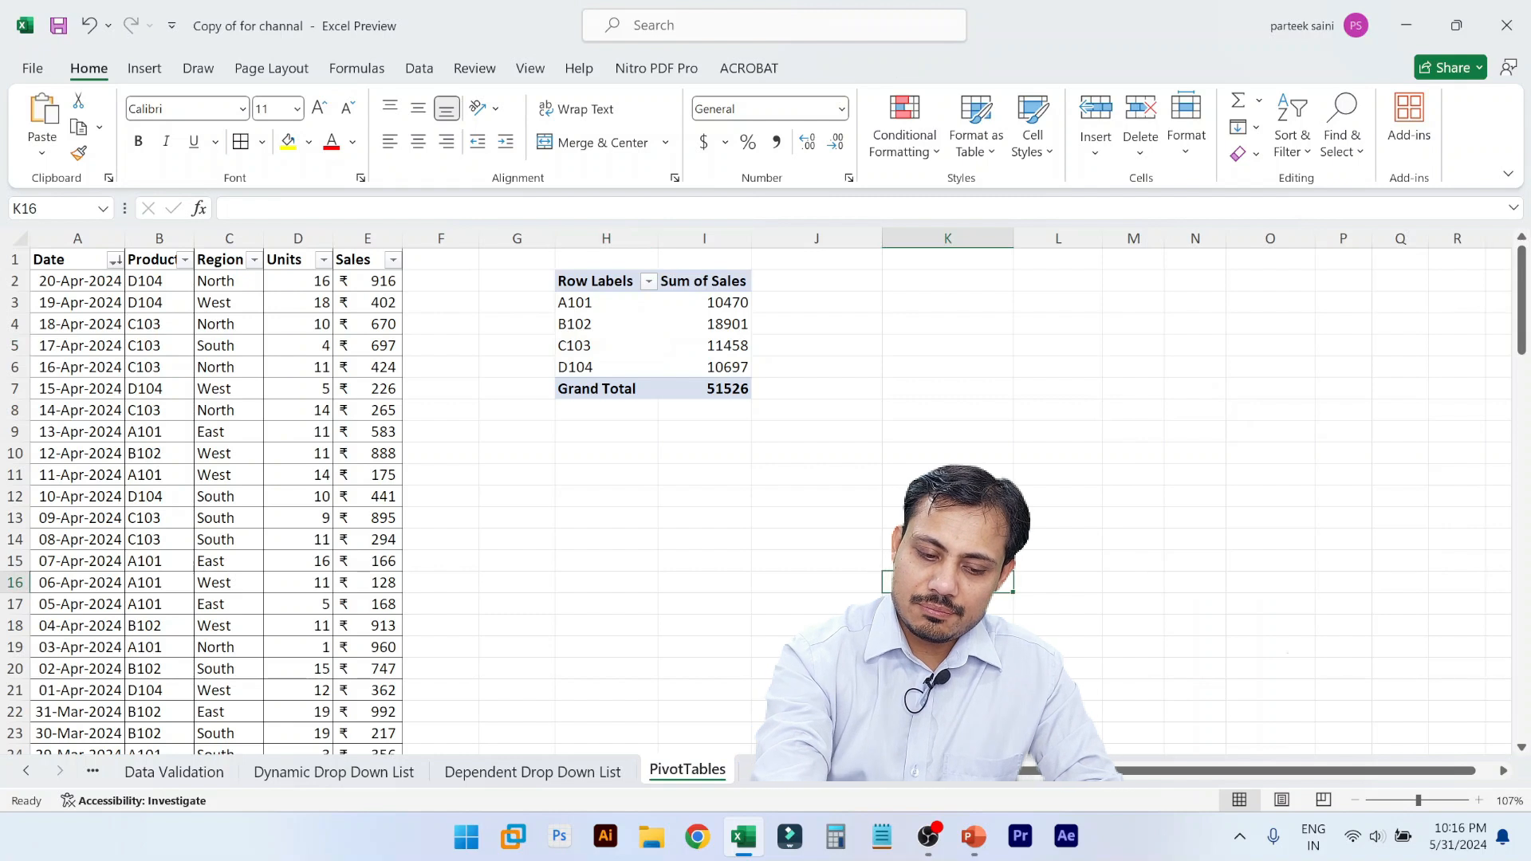
key("ctrl+shift+F1")
left_click(623, 169)
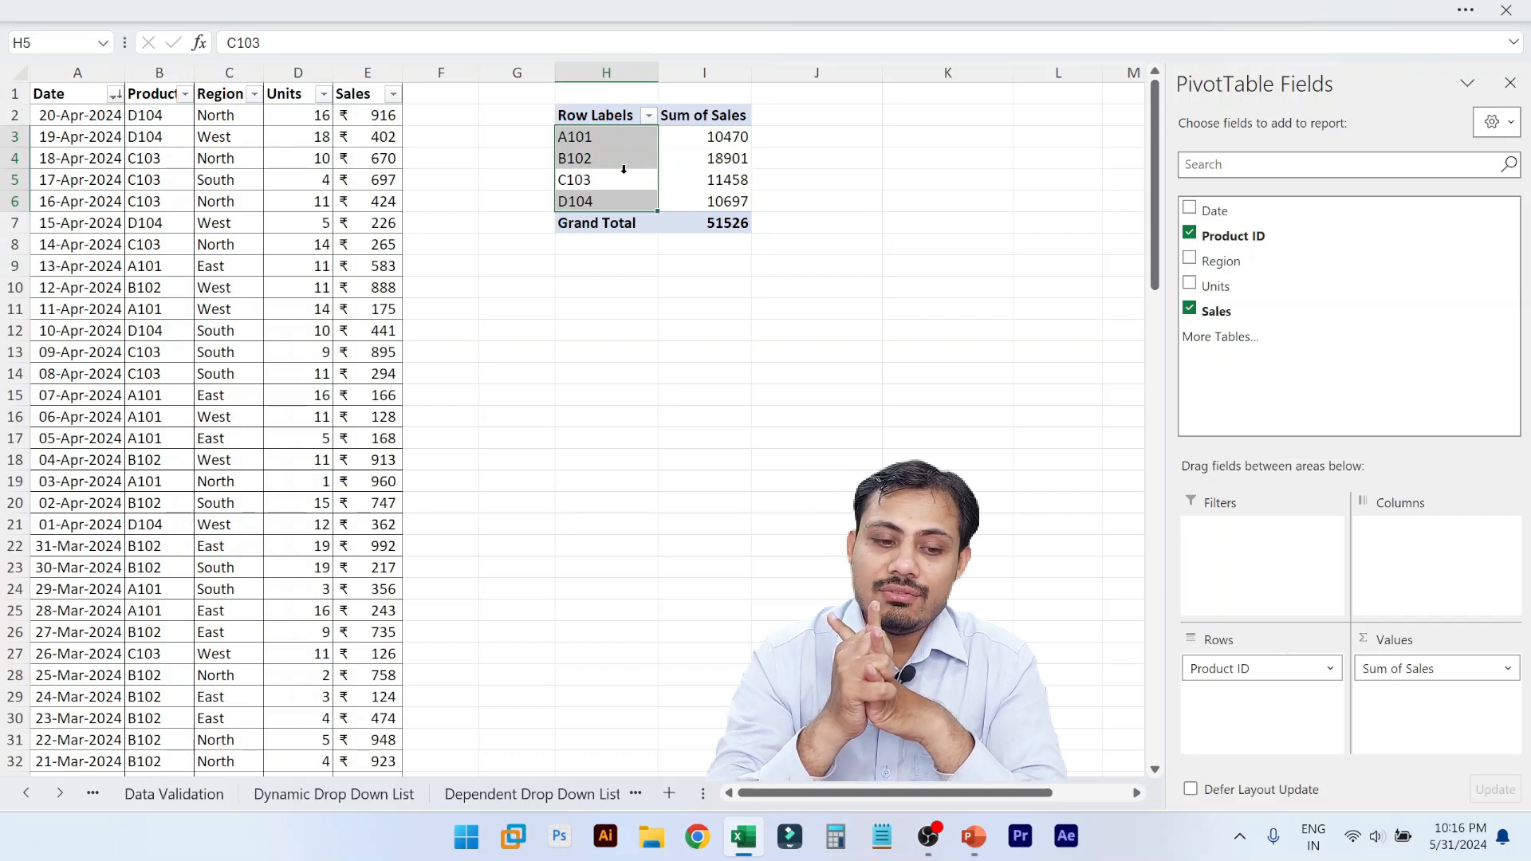
left_click(561, 137)
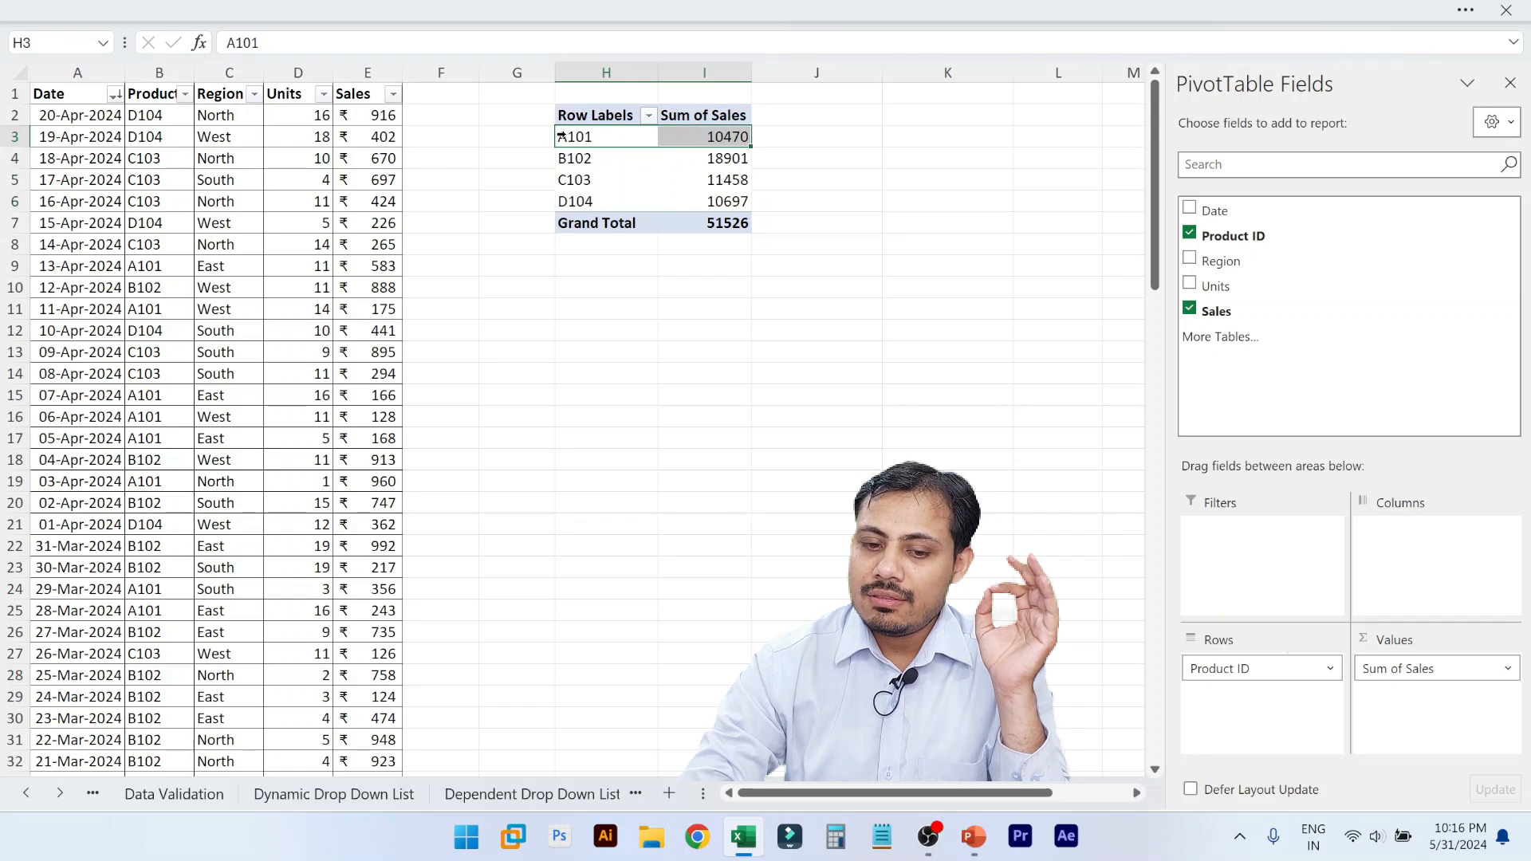
left_click(729, 137)
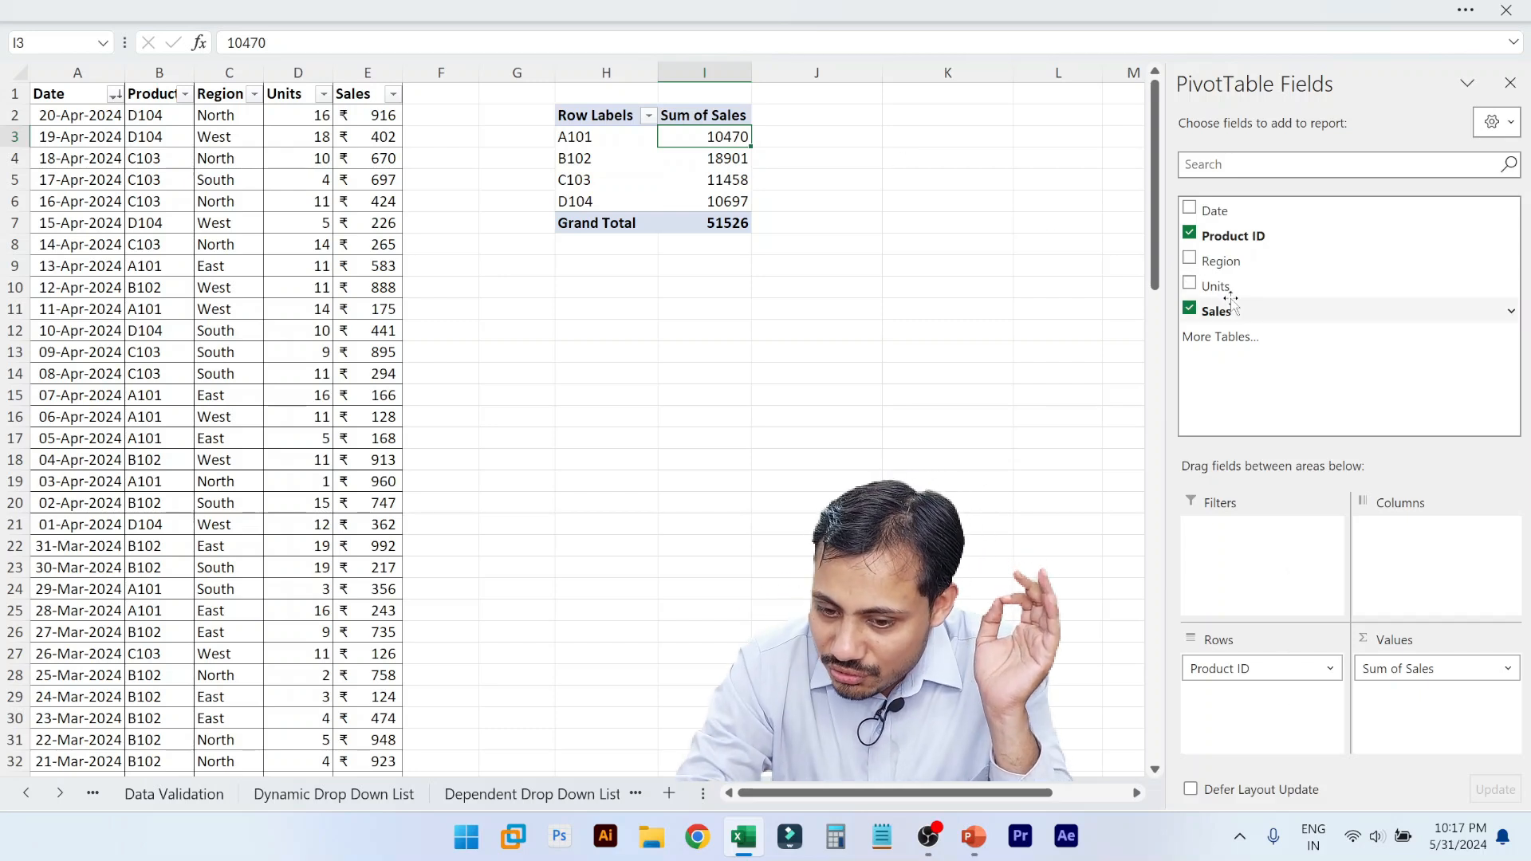
- Add the Units field to the PivotTable as a second value and select the A101 row to compare both sums
left_click(1190, 285)
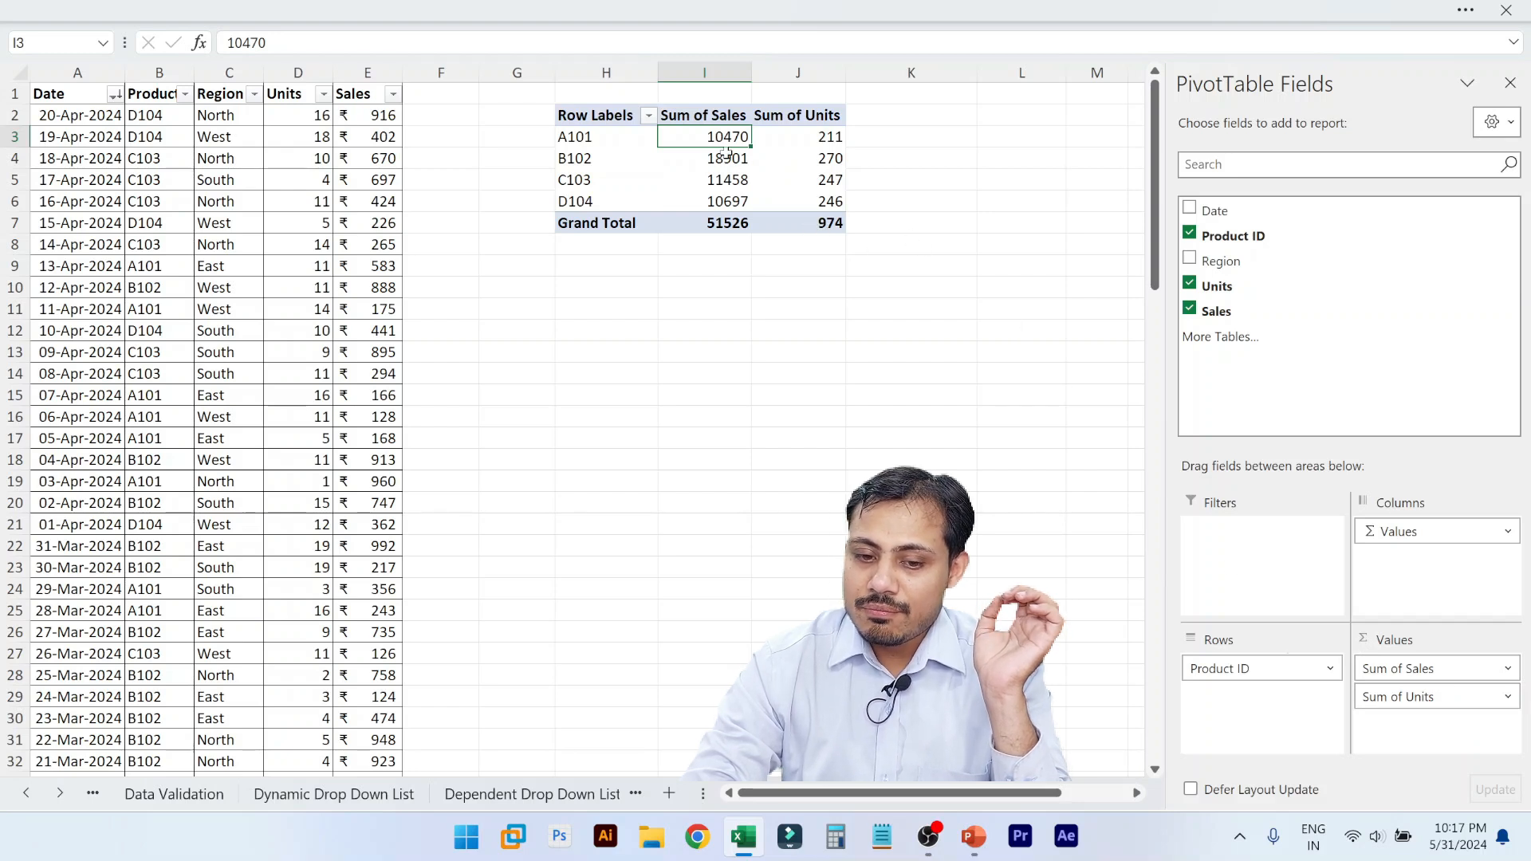
left_click(579, 137)
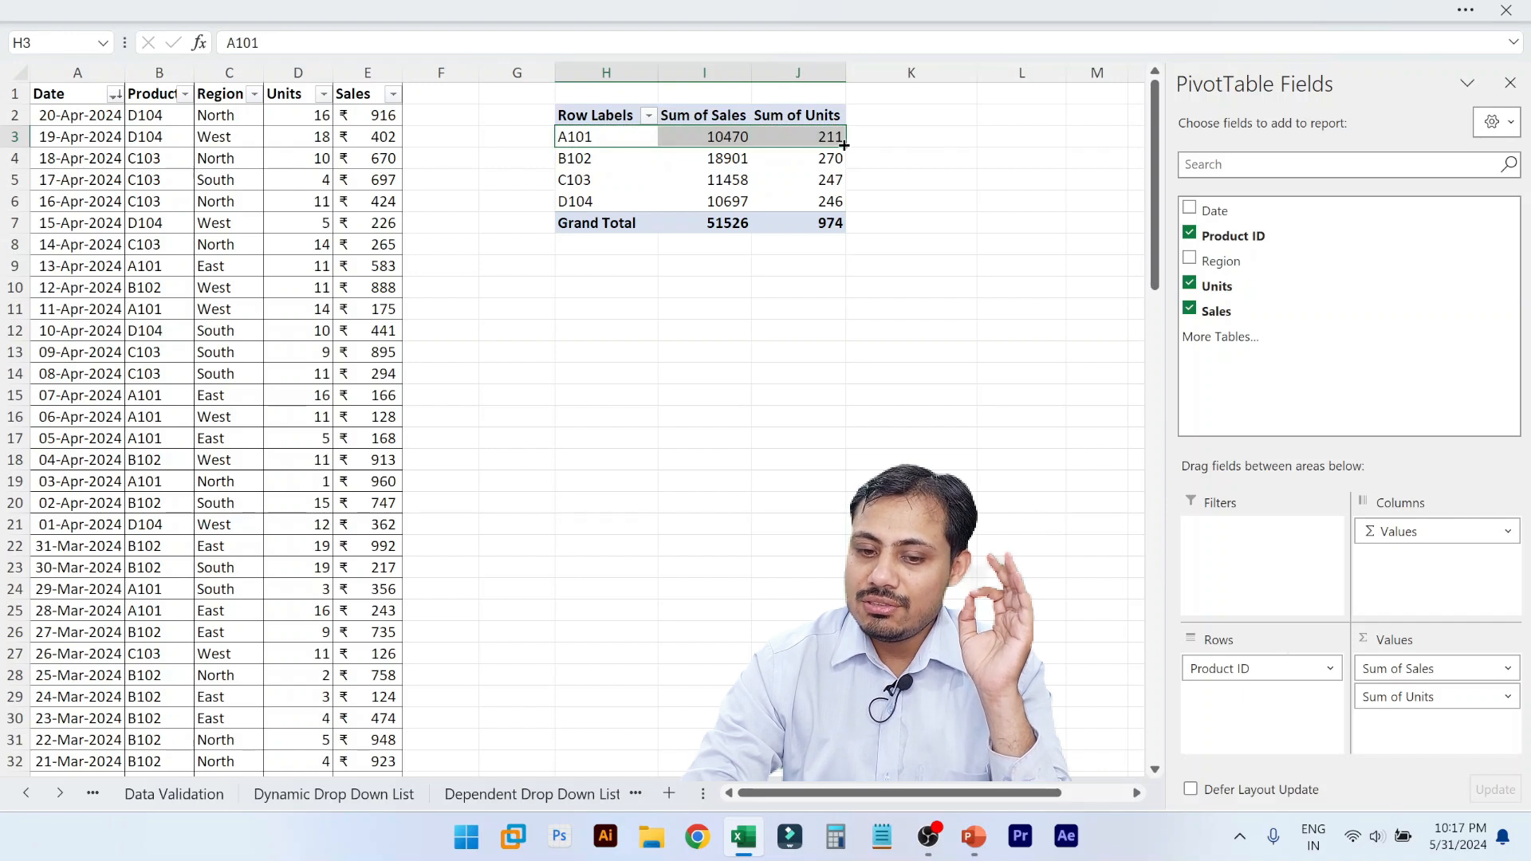
mouse_move(819, 142)
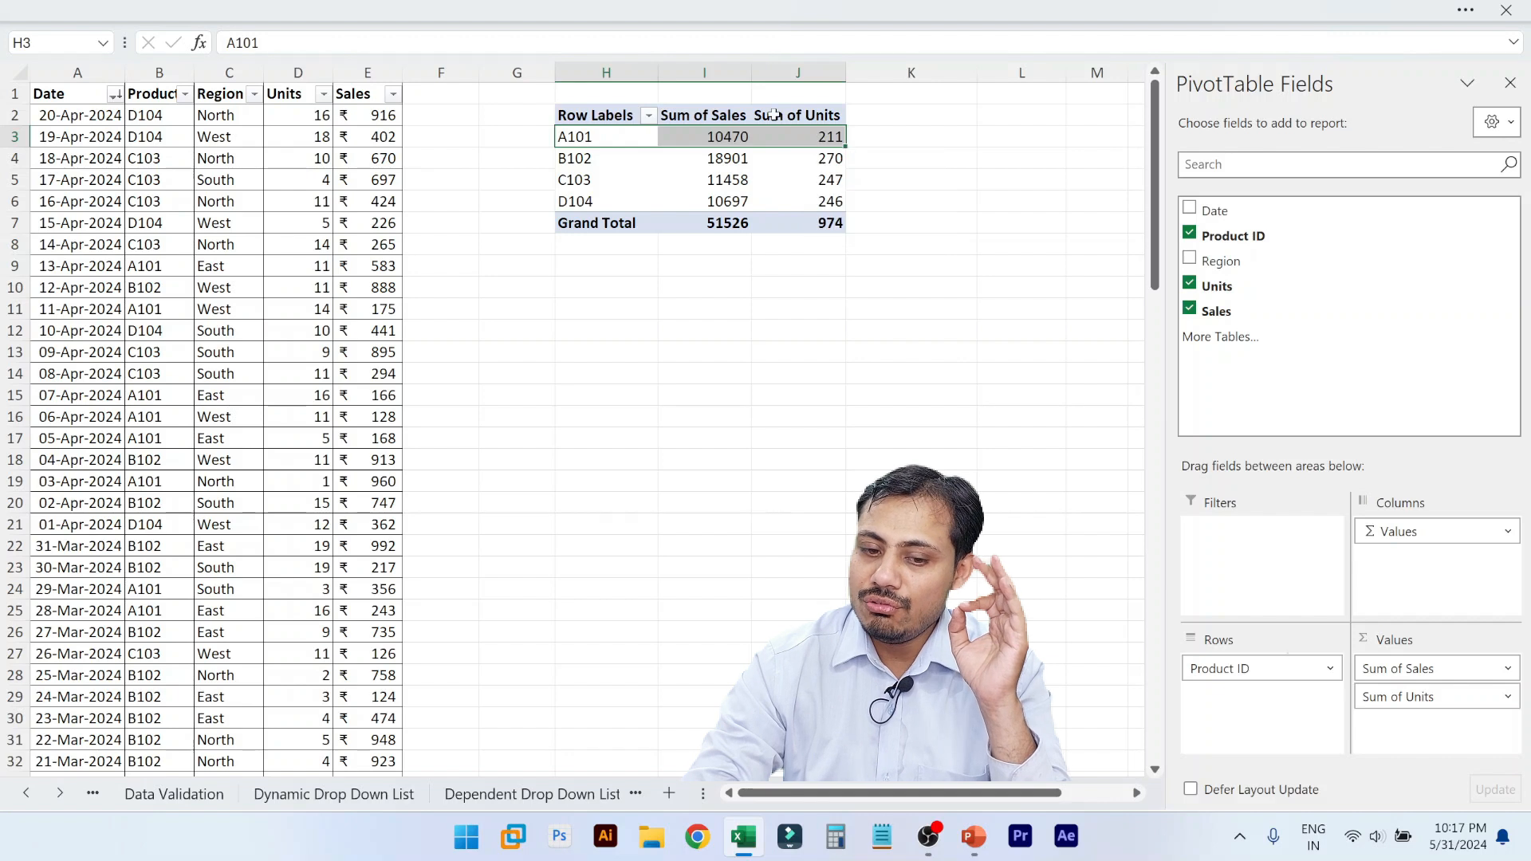
mouse_move(720, 162)
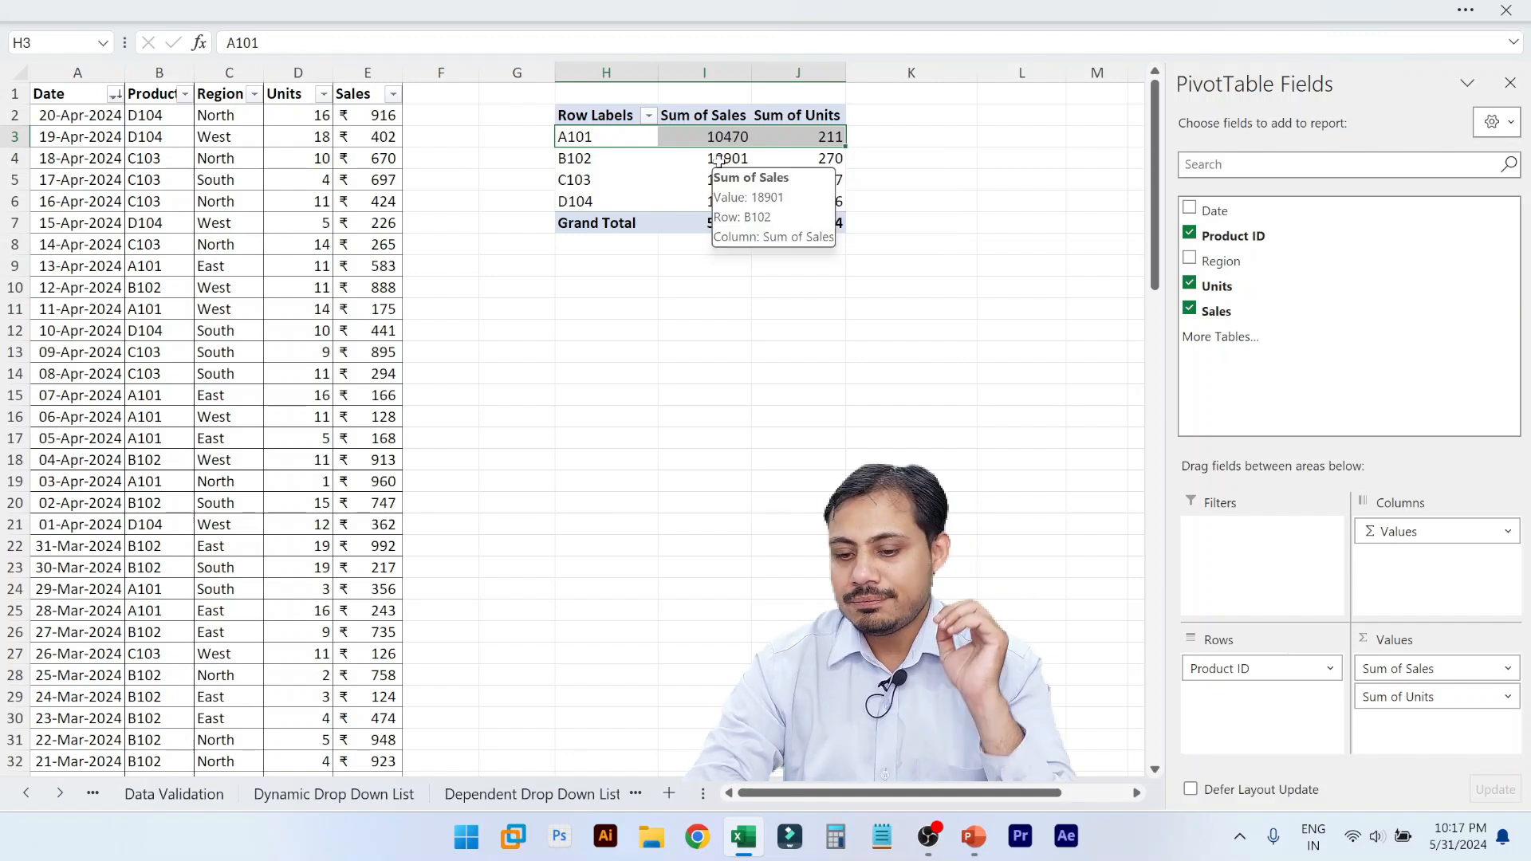
- Select the four products' sales sums in the PivotTable and show the ribbon again
left_click(750, 348)
left_click(730, 123)
left_click(739, 158)
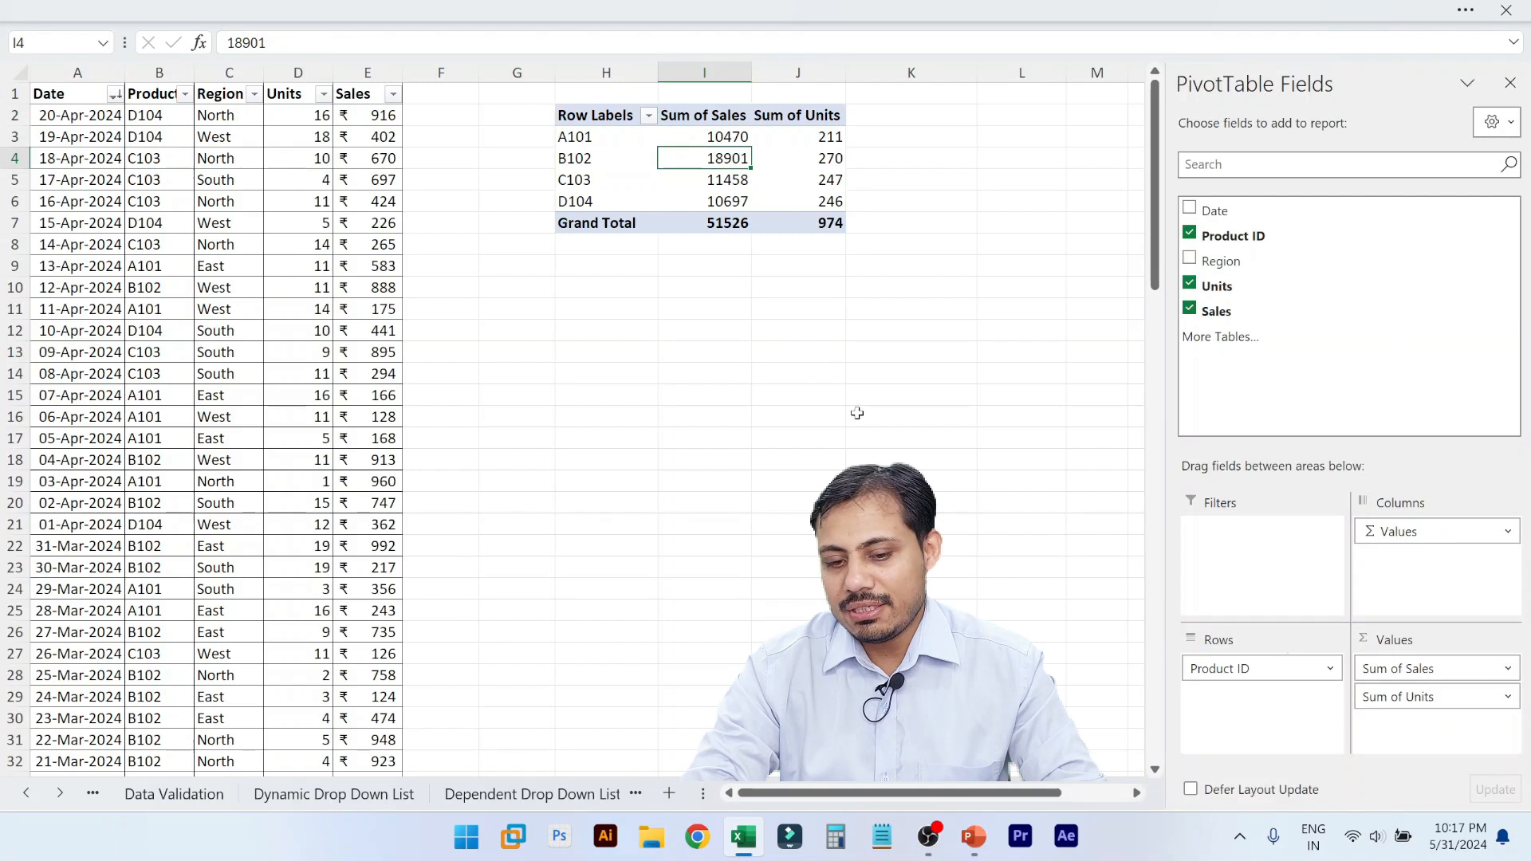
left_click(743, 199)
left_click_drag(741, 136, 744, 191)
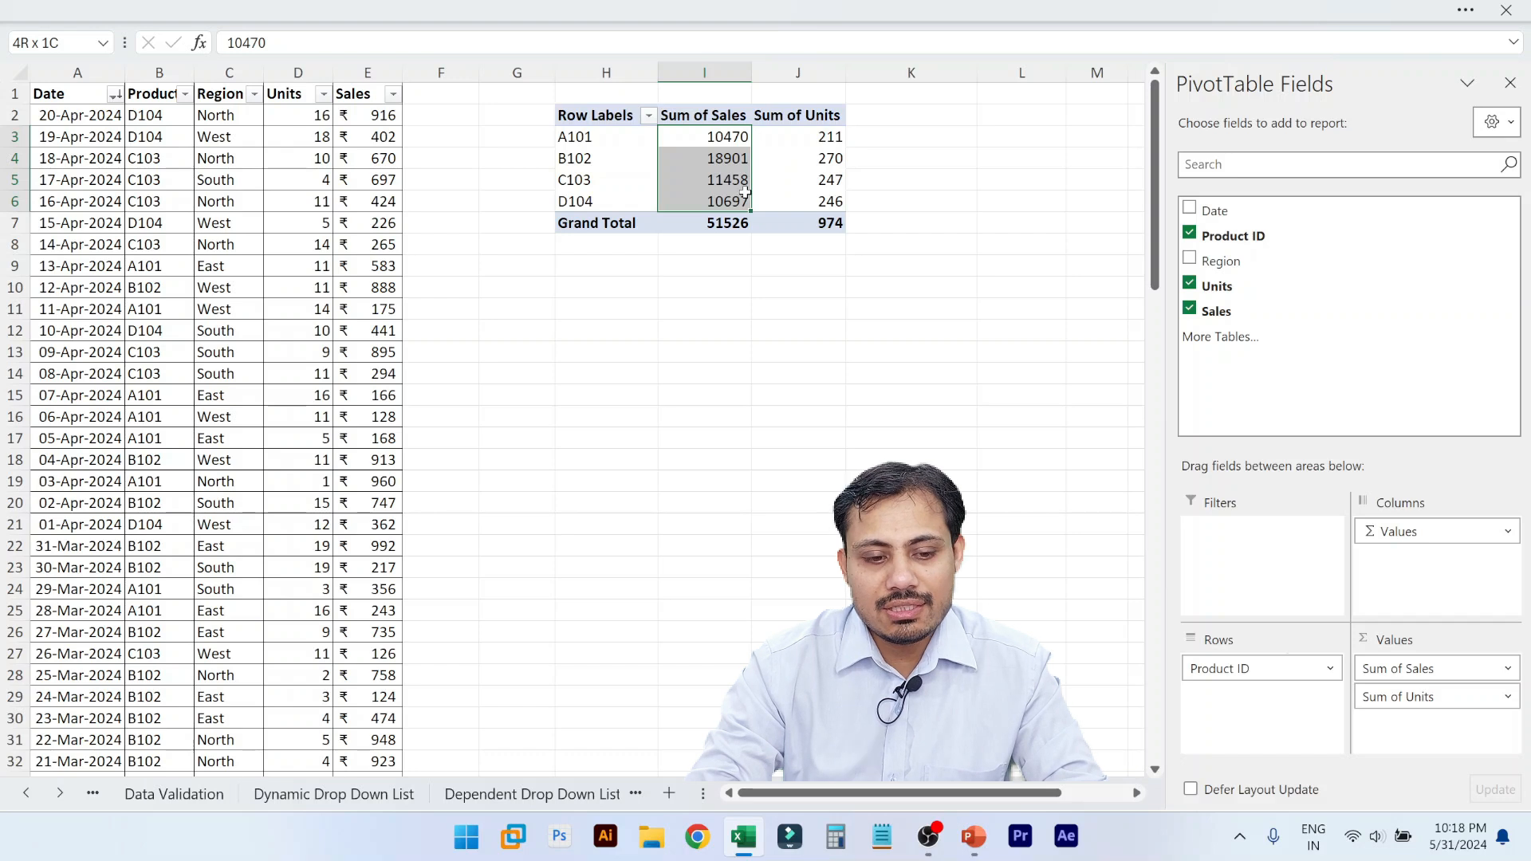
key("ctrl+shift+F1")
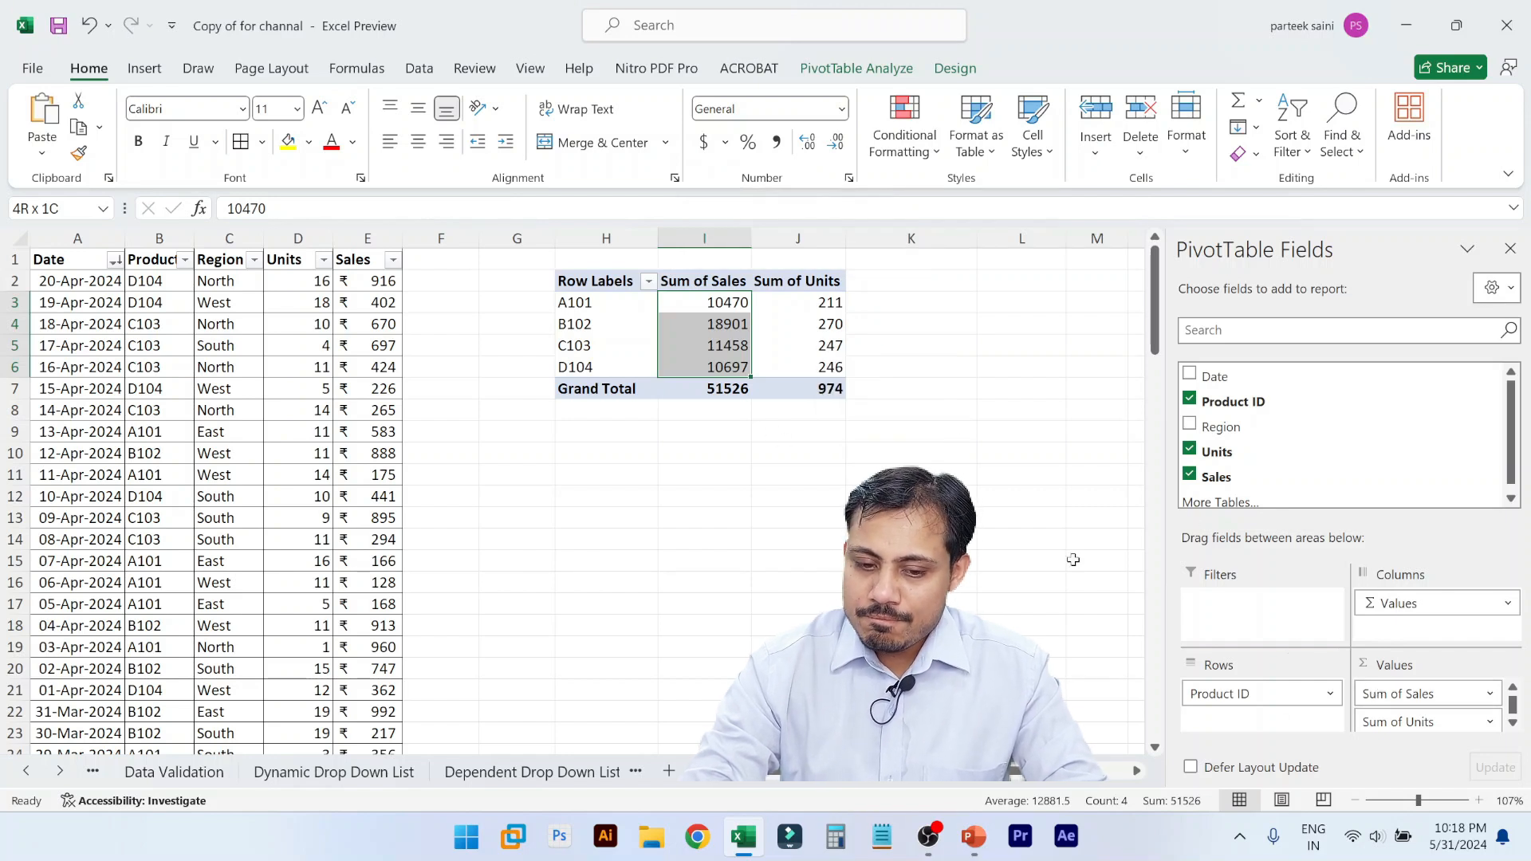
- Open the number format of the Sum of Sales field and choose Currency with 0 decimal places
right_click(717, 347)
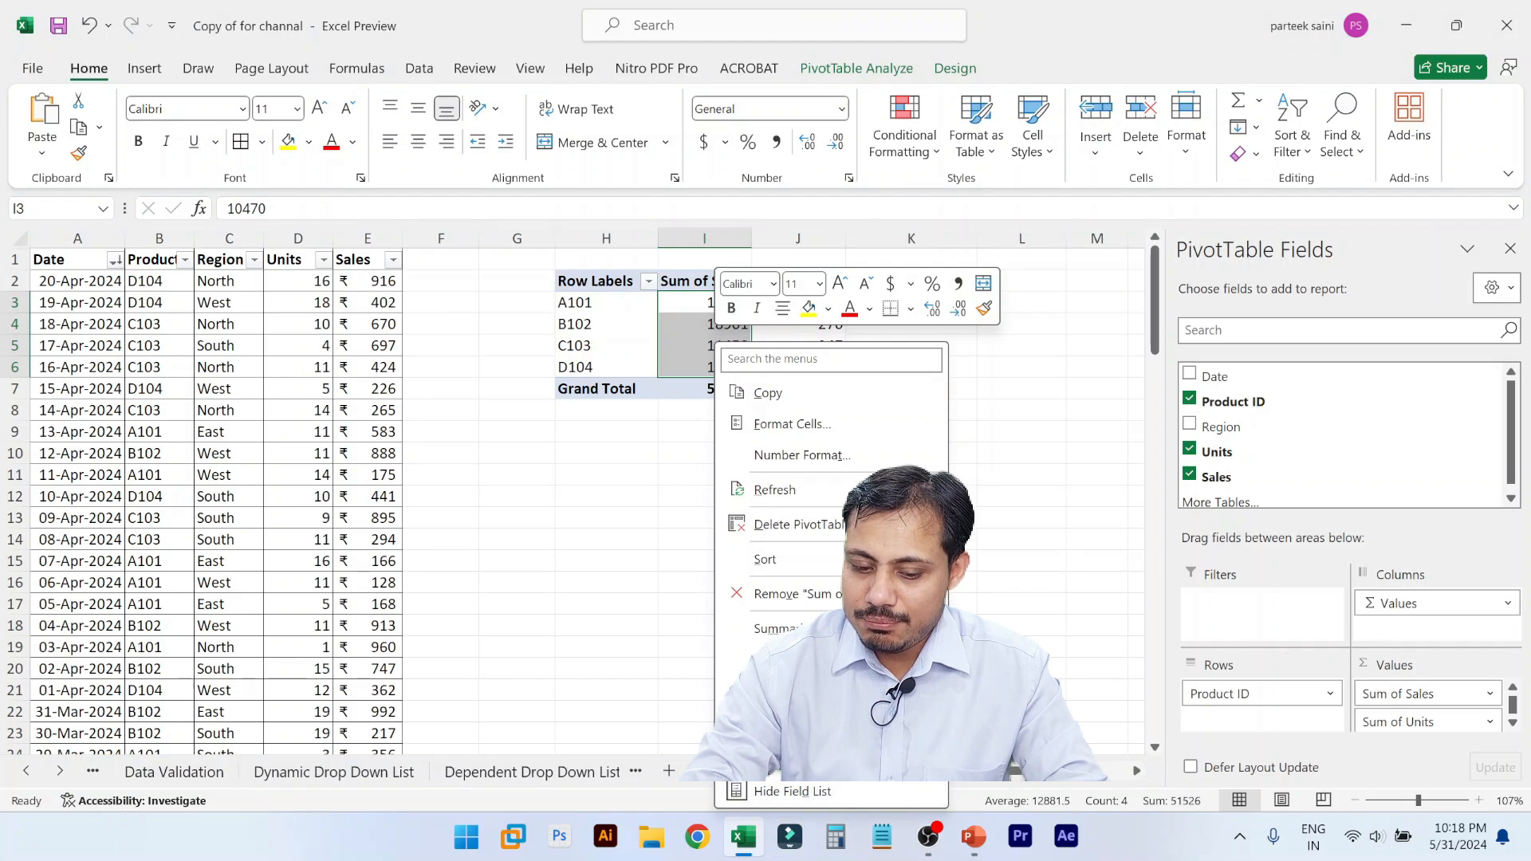
left_click(799, 729)
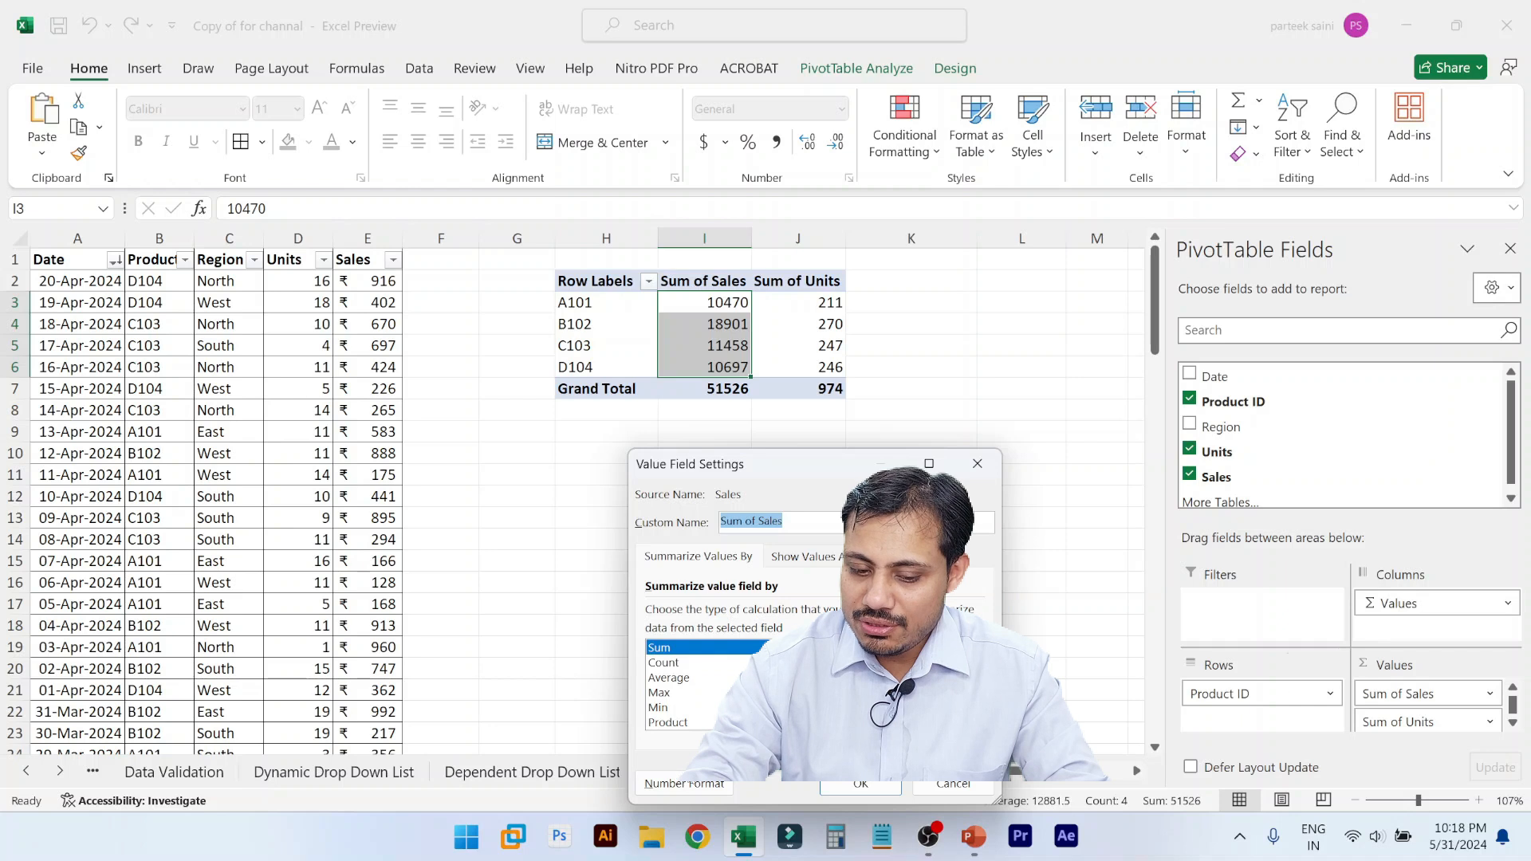
left_click(670, 786)
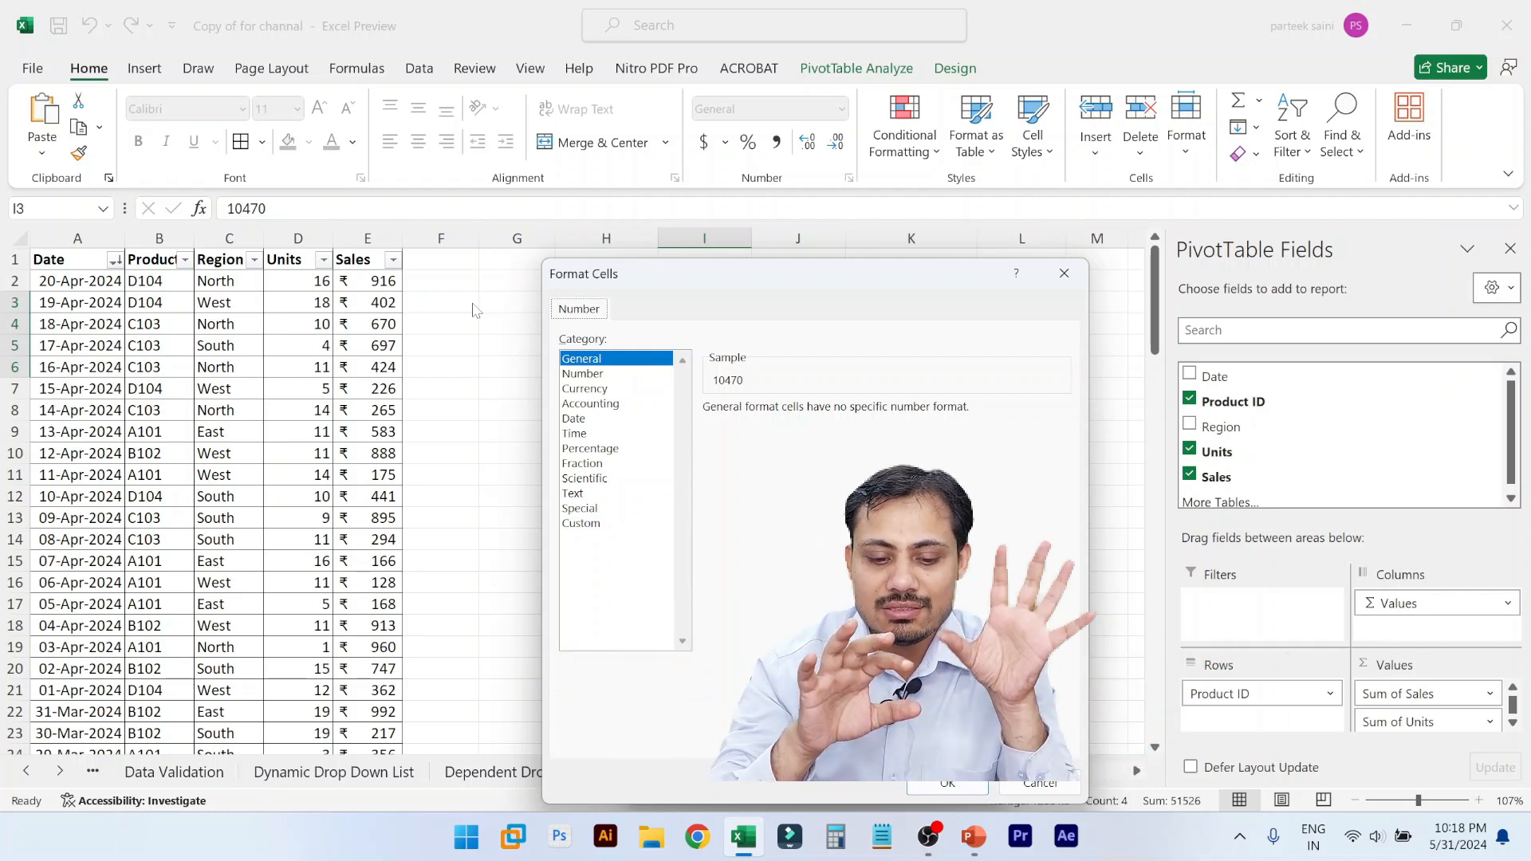
left_click(571, 392)
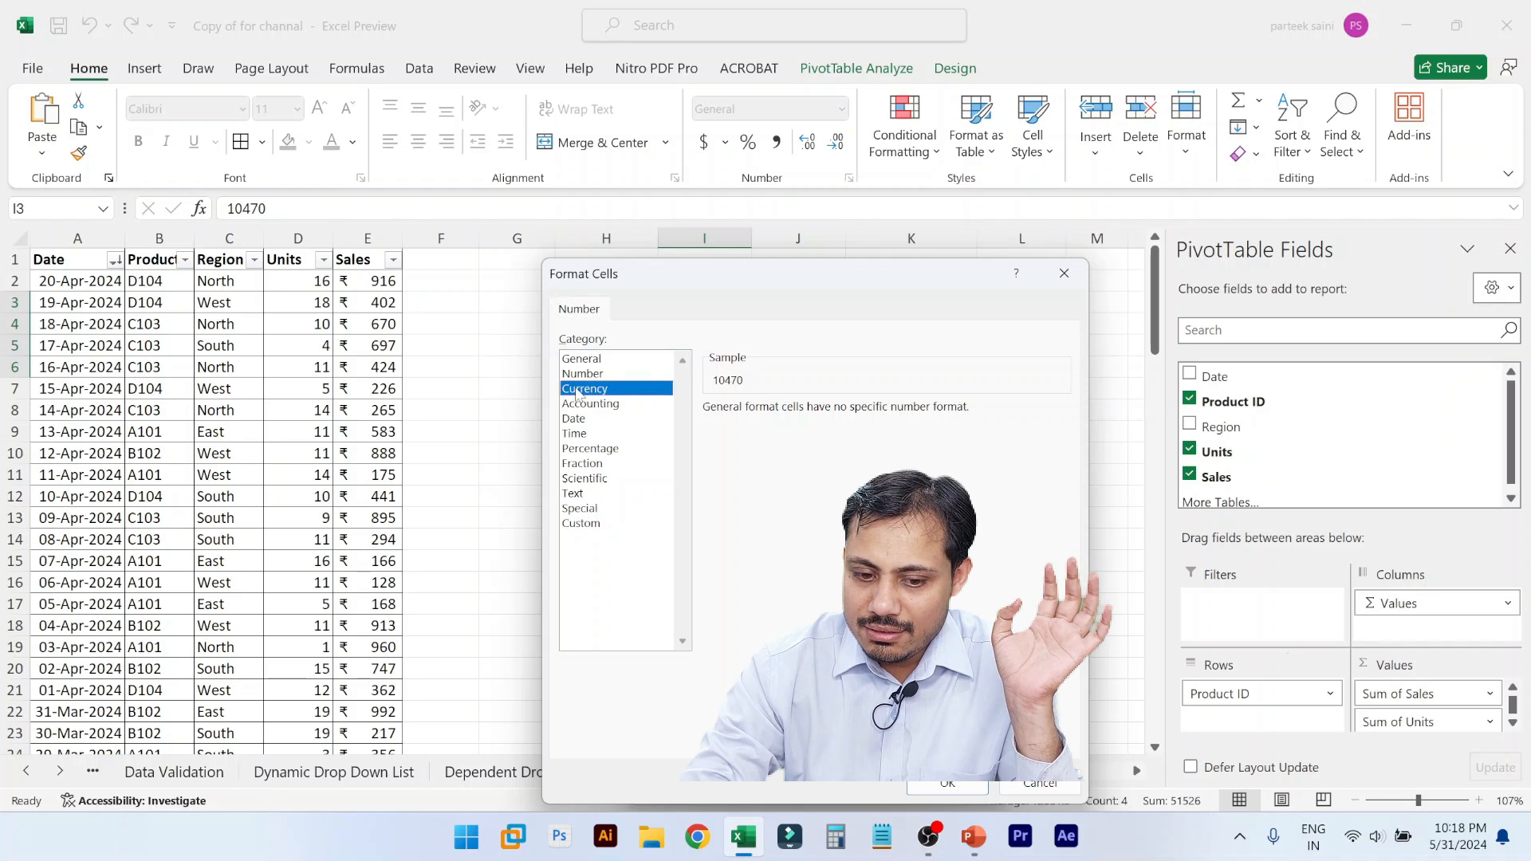
left_click(844, 414)
left_click(844, 414)
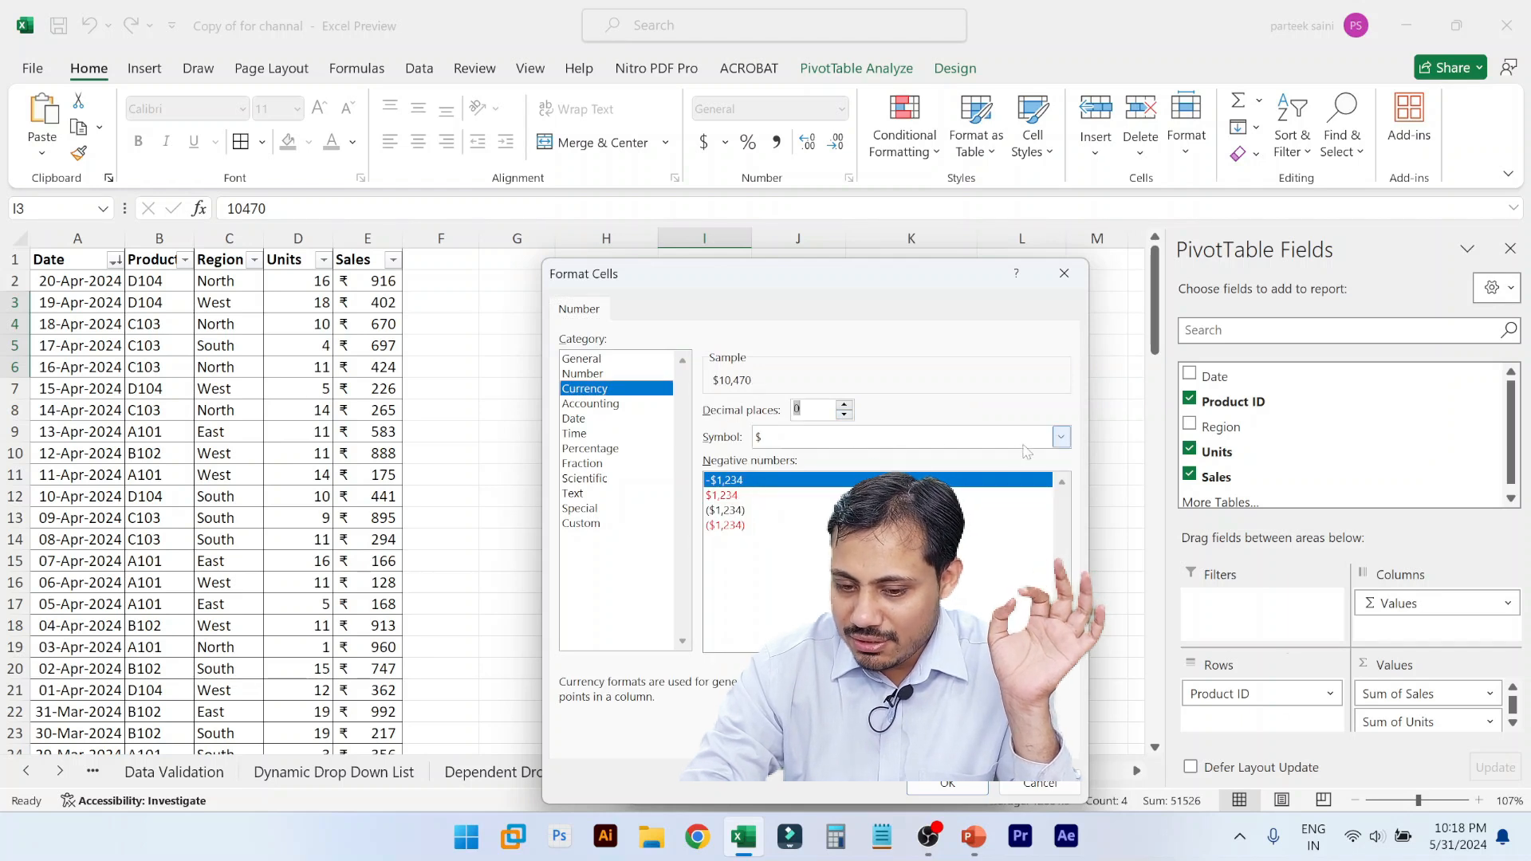
- Set the currency symbol of the sales sums to ₹ Hindi and apply the format to the value field
left_click(1060, 437)
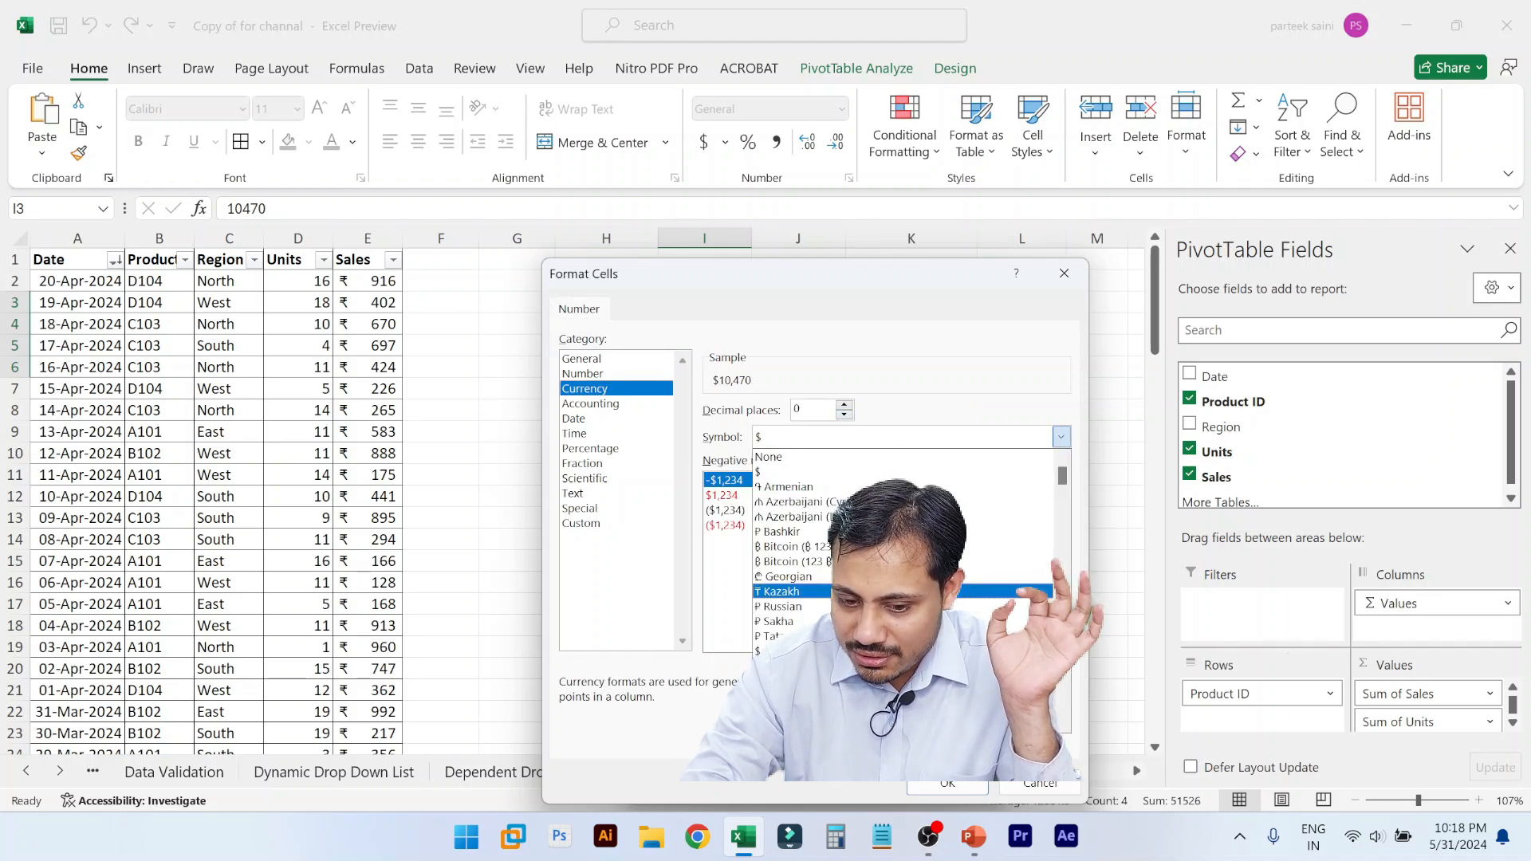
left_click(941, 591)
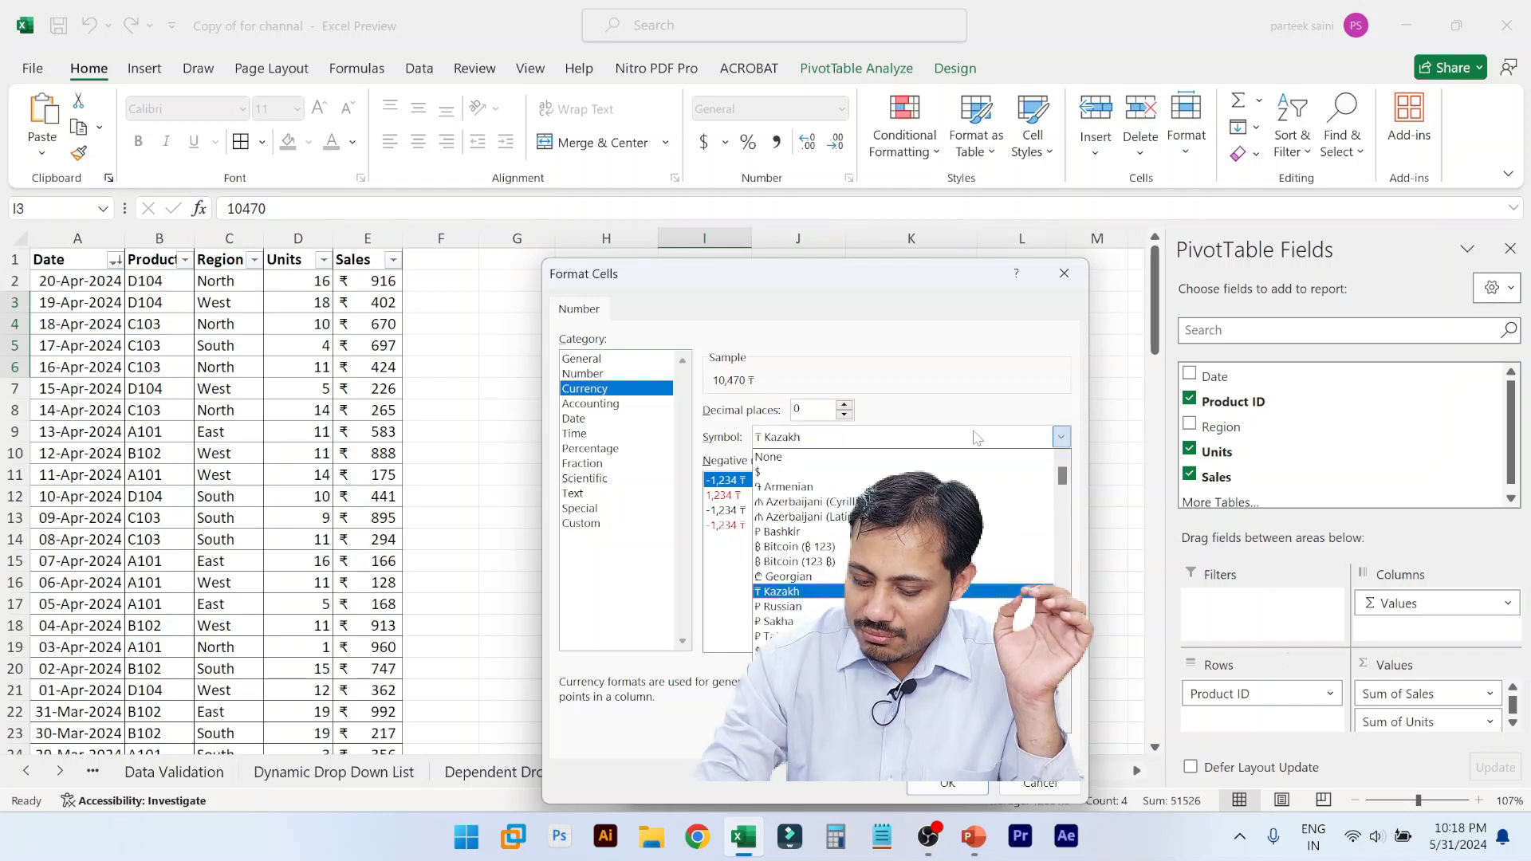
key("Up")
key("Up")
key("Up")
key("Up")
key("Up")
key("Up")
key("Up")
key("Up")
key("Up")
key("Down")
key("Down")
key("Down")
key("Down")
key("Down")
key("Down")
key("Down")
key("Down")
key("Down")
key("Down")
key("Down")
key("Down")
key("Down")
key("Down")
key("Down")
key("Down")
key("Down")
key("Down")
key("Down")
key("Down")
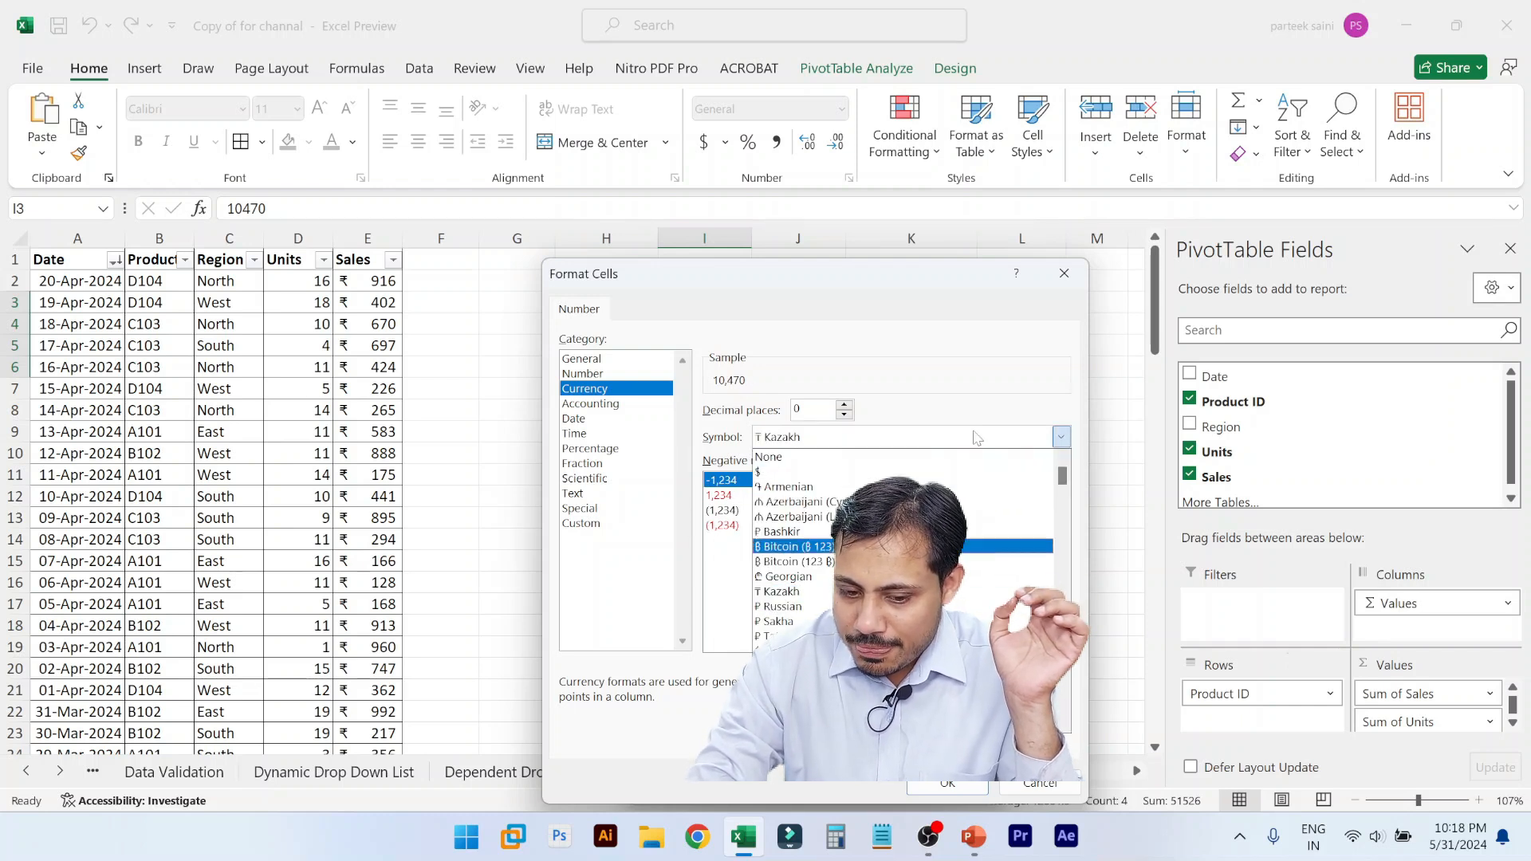
key("Down")
key("Down")
key("Down")
key("Down")
key("Down")
key("Down")
key("Down")
key("Down")
key("Down")
key("Down")
key("Down")
key("Down")
key("Down")
key("Down")
key("Down")
key("Down")
key("Down")
key("Down")
key("Down")
key("Down")
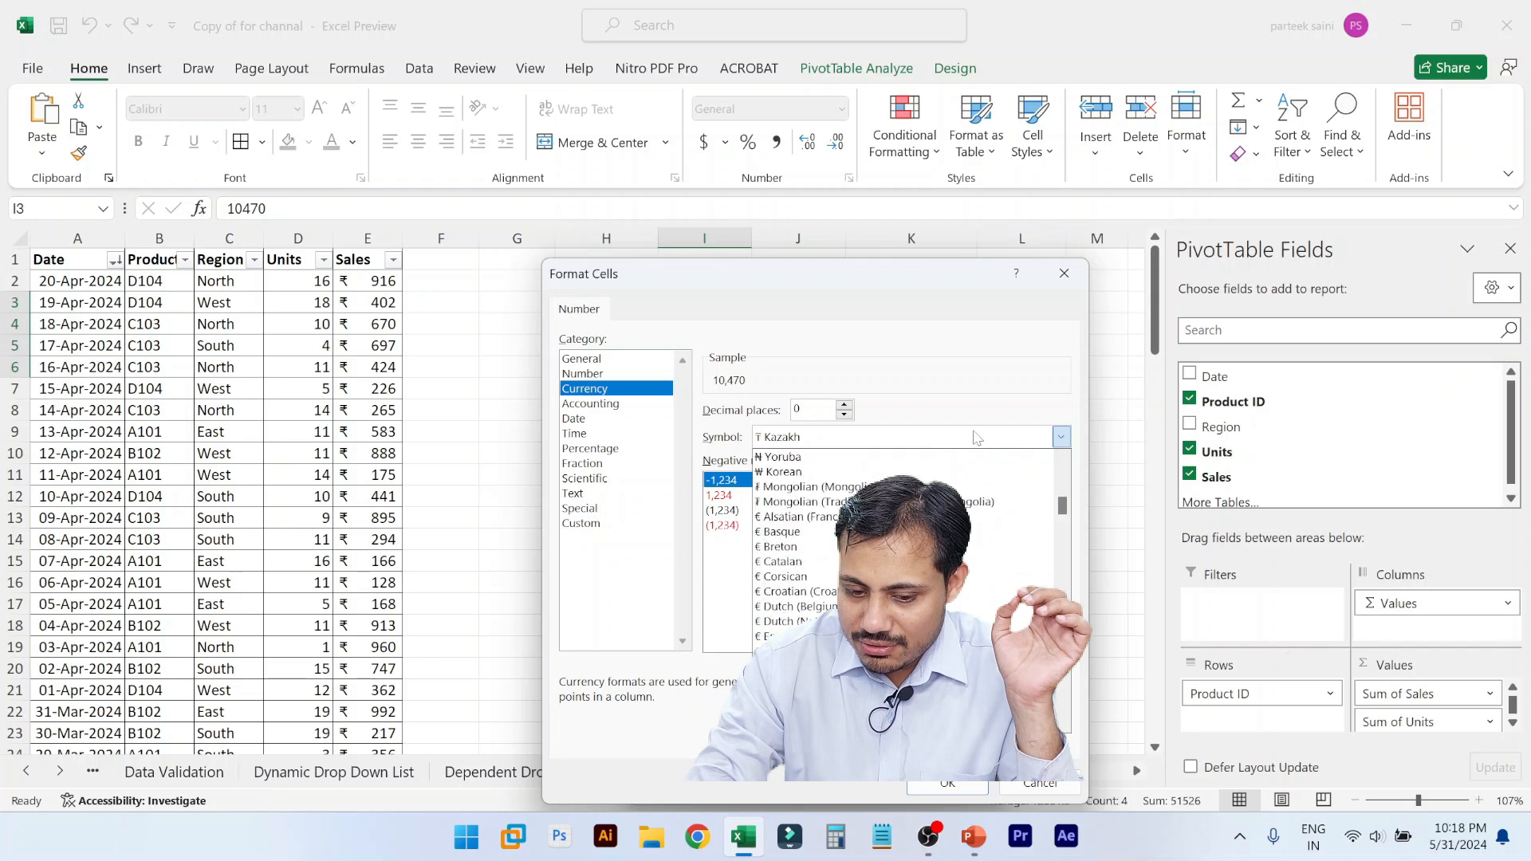
key("Down")
key("Down")
key("Down")
key("Down")
key("Down")
key("Down")
key("Down")
key("Down")
key("Down")
key("Down")
key("Down")
key("Down")
key("Down")
key("Down")
key("Down")
key("Down")
key("Down")
key("Down")
key("Down")
key("Down")
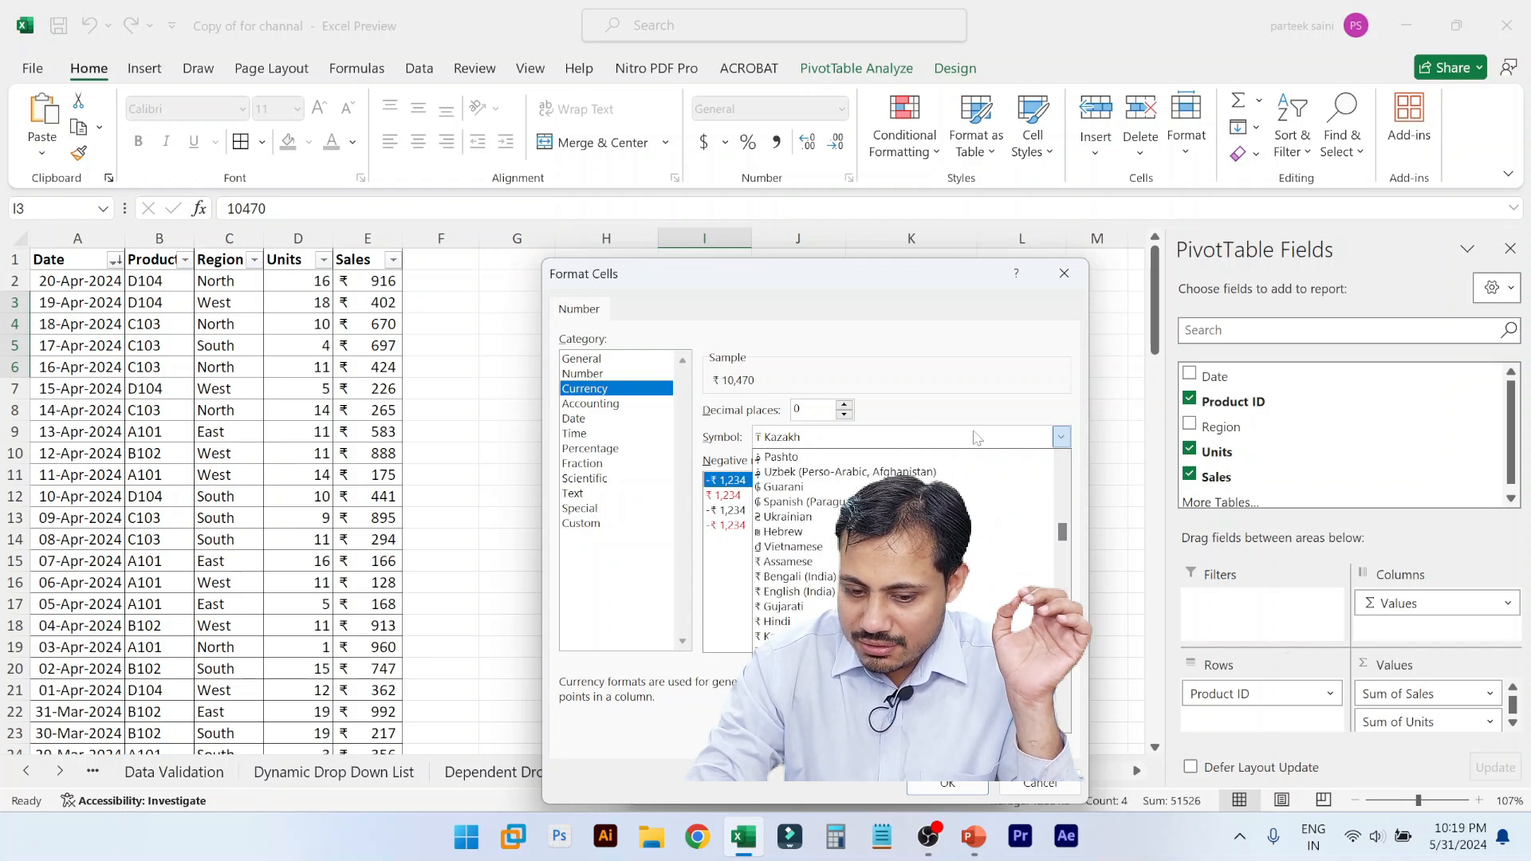
key("Return")
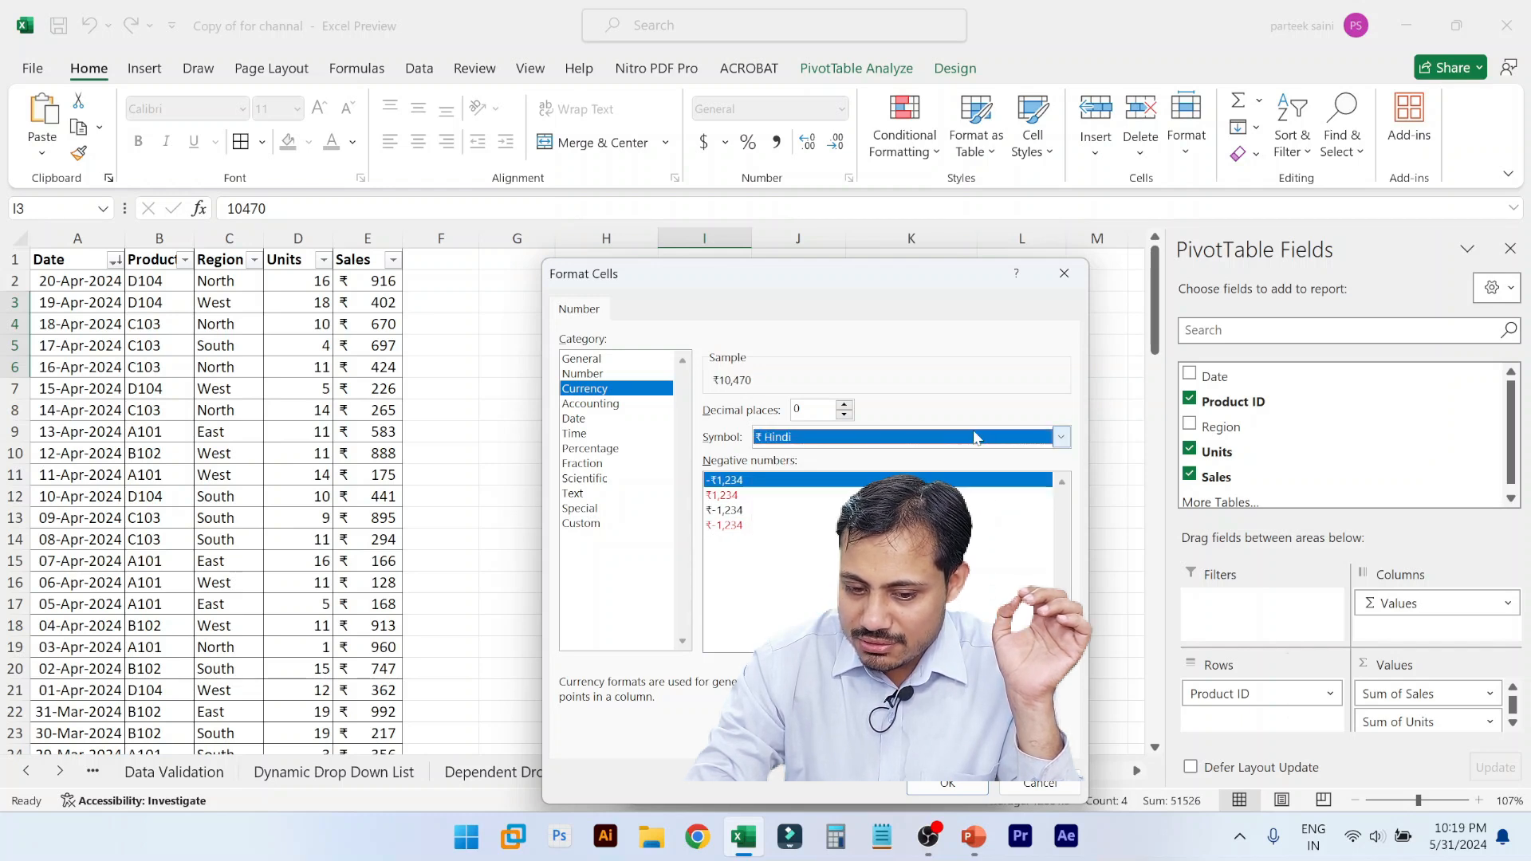
left_click(963, 785)
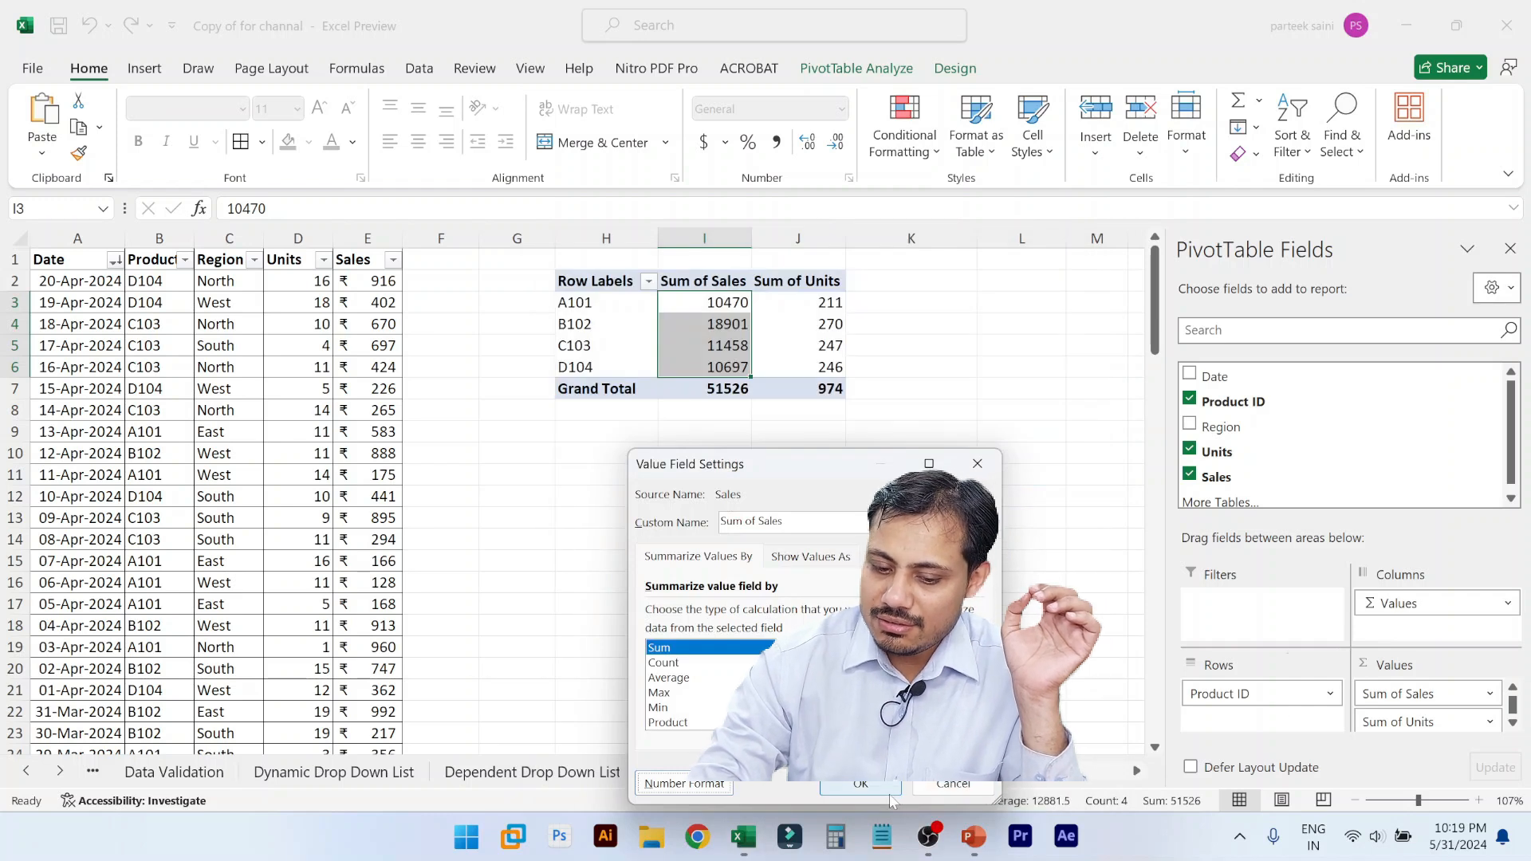
left_click(891, 795)
- Examine the formatted sales sums in the PivotTable and look through the dates in the source data
left_click(765, 518)
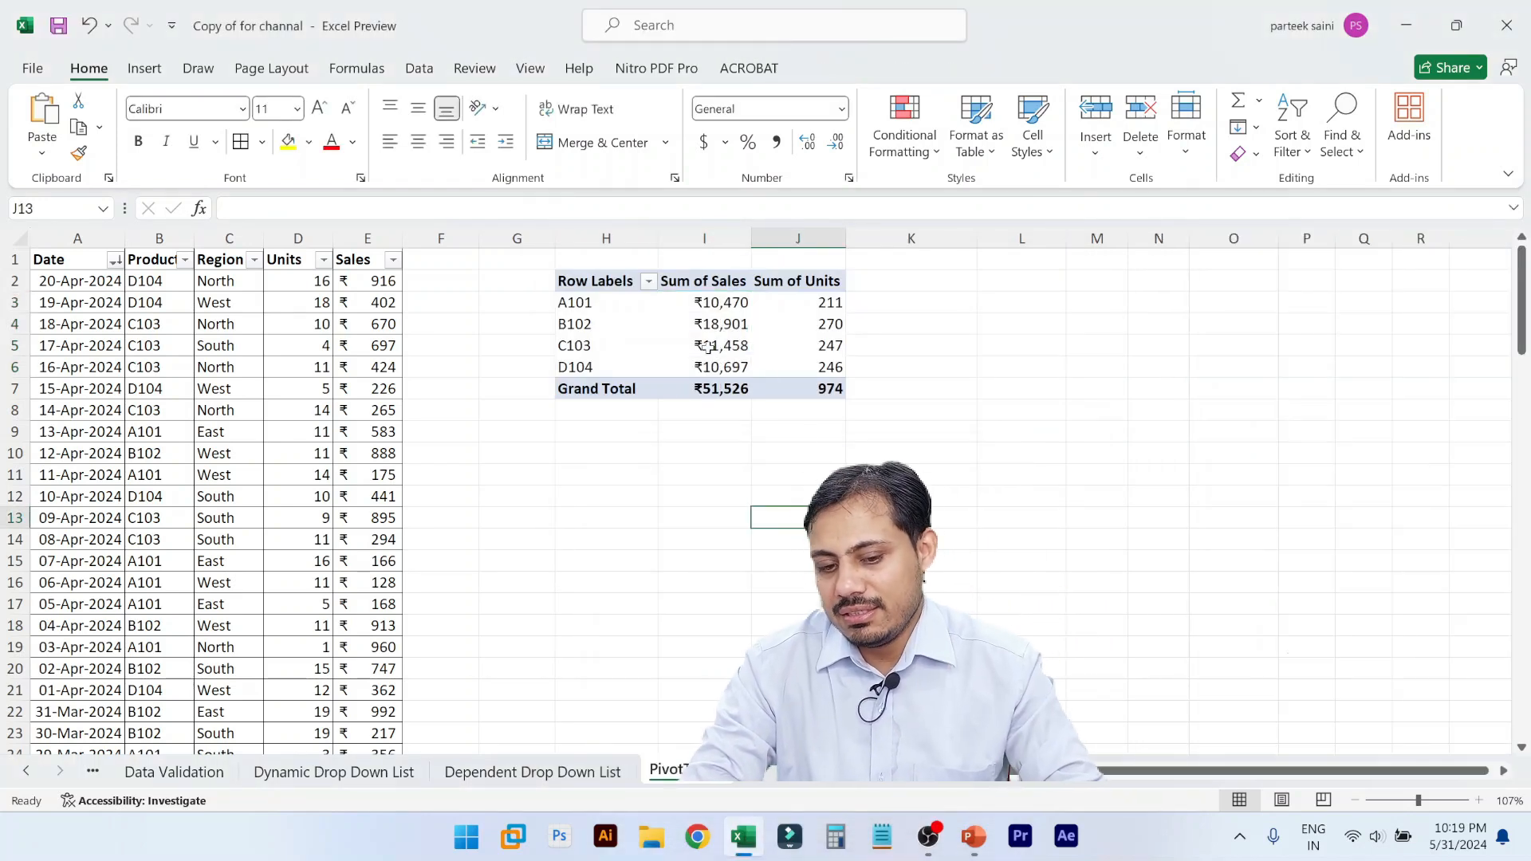
left_click(706, 345)
left_click(581, 492)
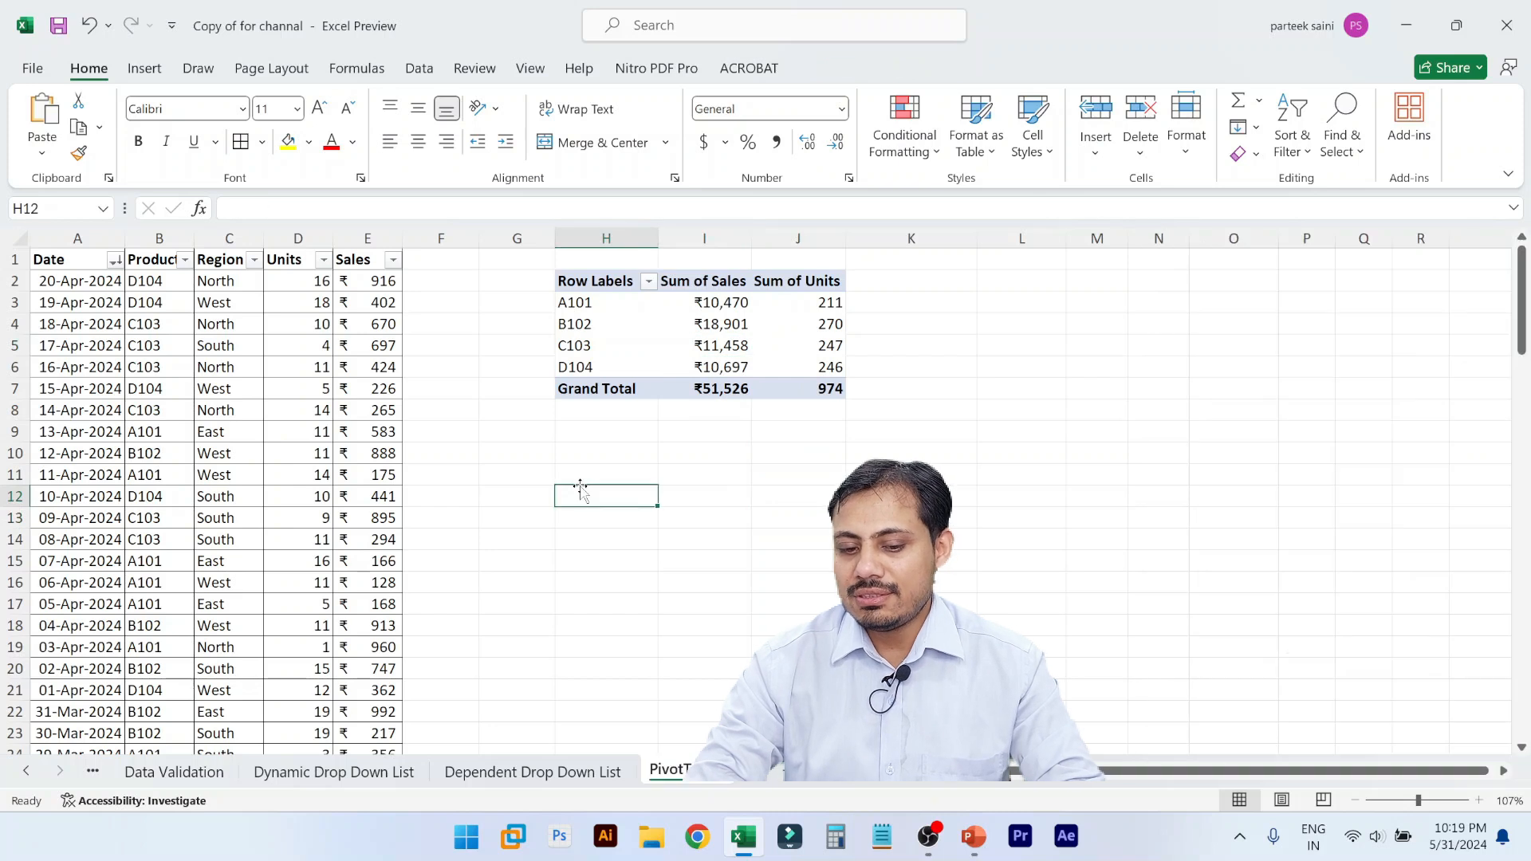
left_click(111, 391)
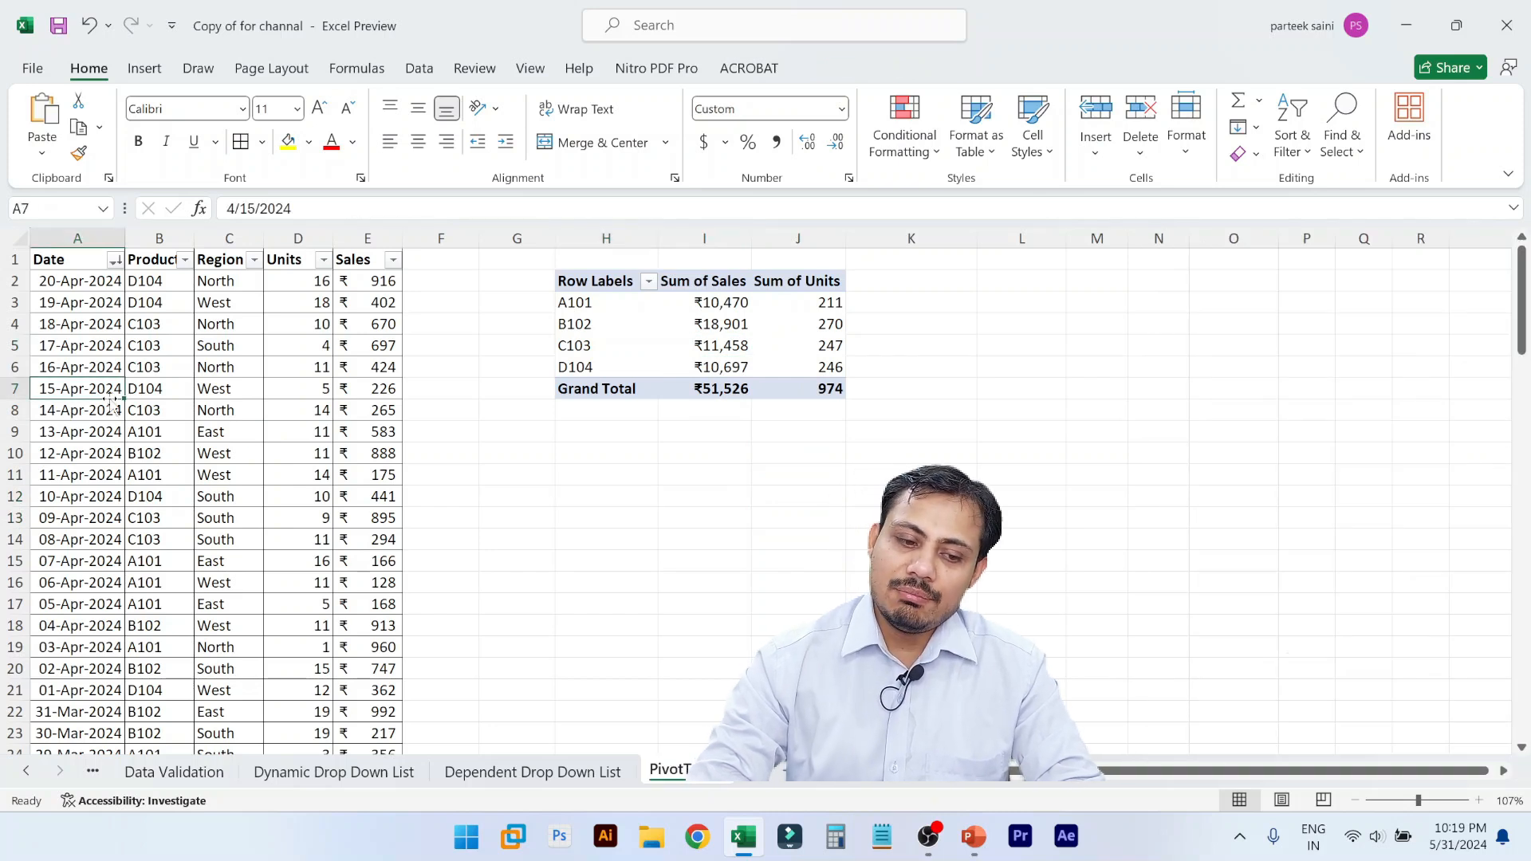
scroll(113, 402, "down", 20)
scroll(112, 402, "up", 12)
scroll(112, 402, "up", 15)
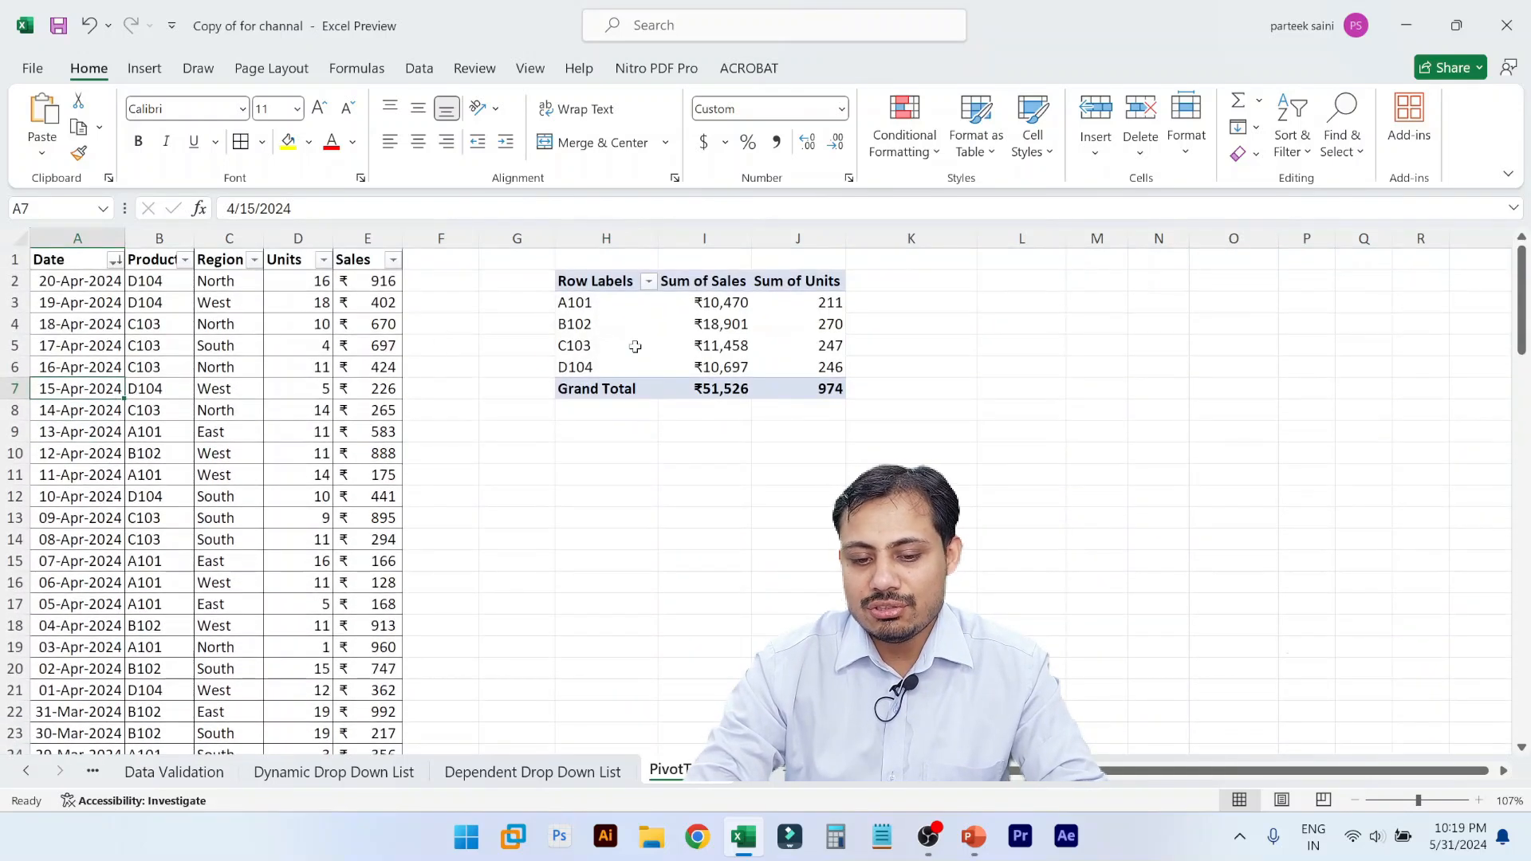
- Select product labels and unit sums in the PivotTable to examine the units sold for each product
left_click(636, 346)
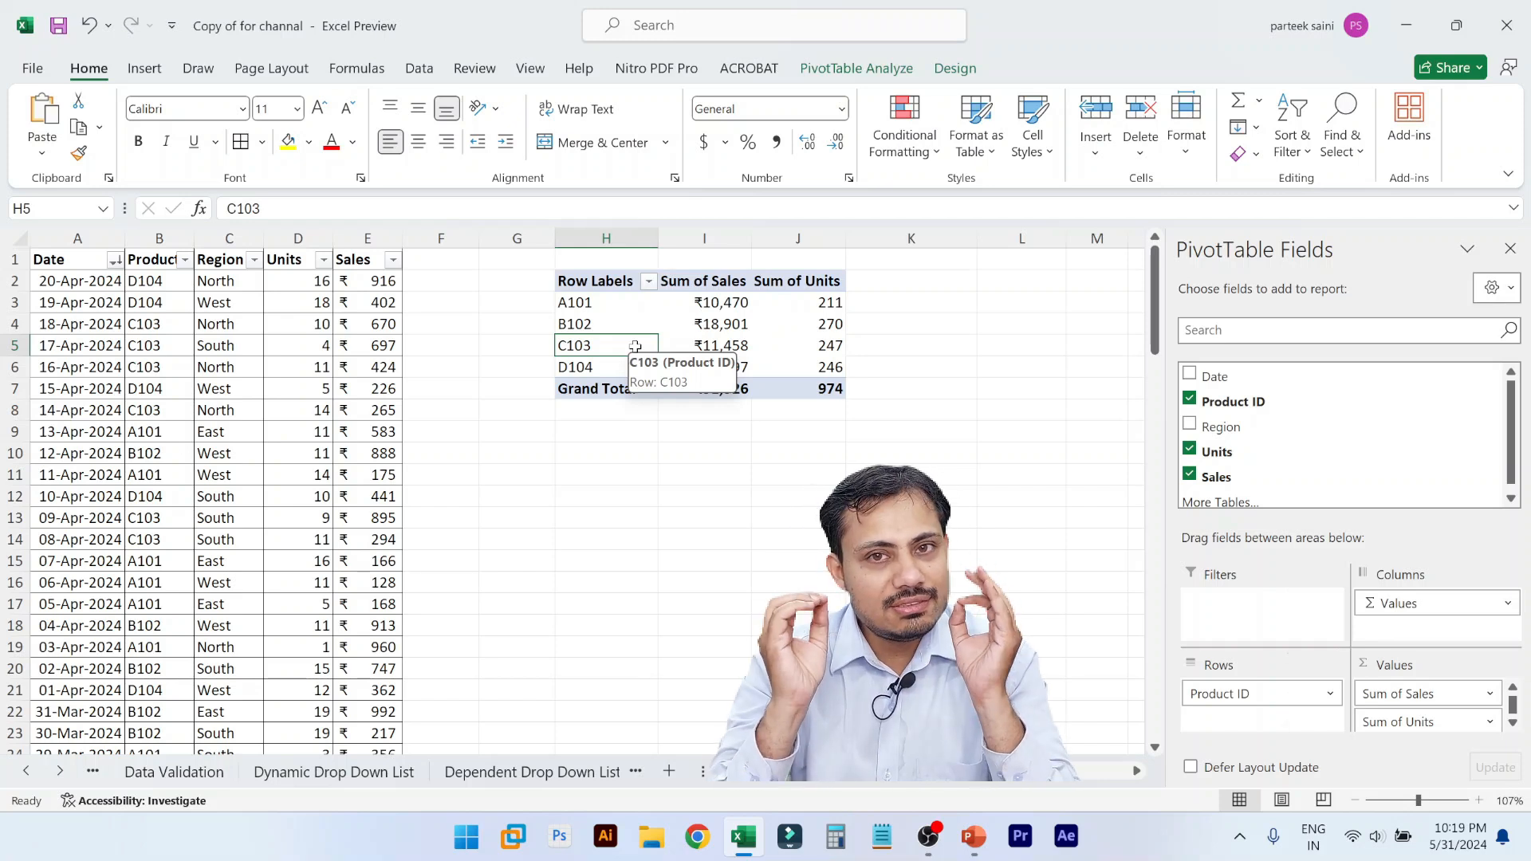
left_click(797, 324)
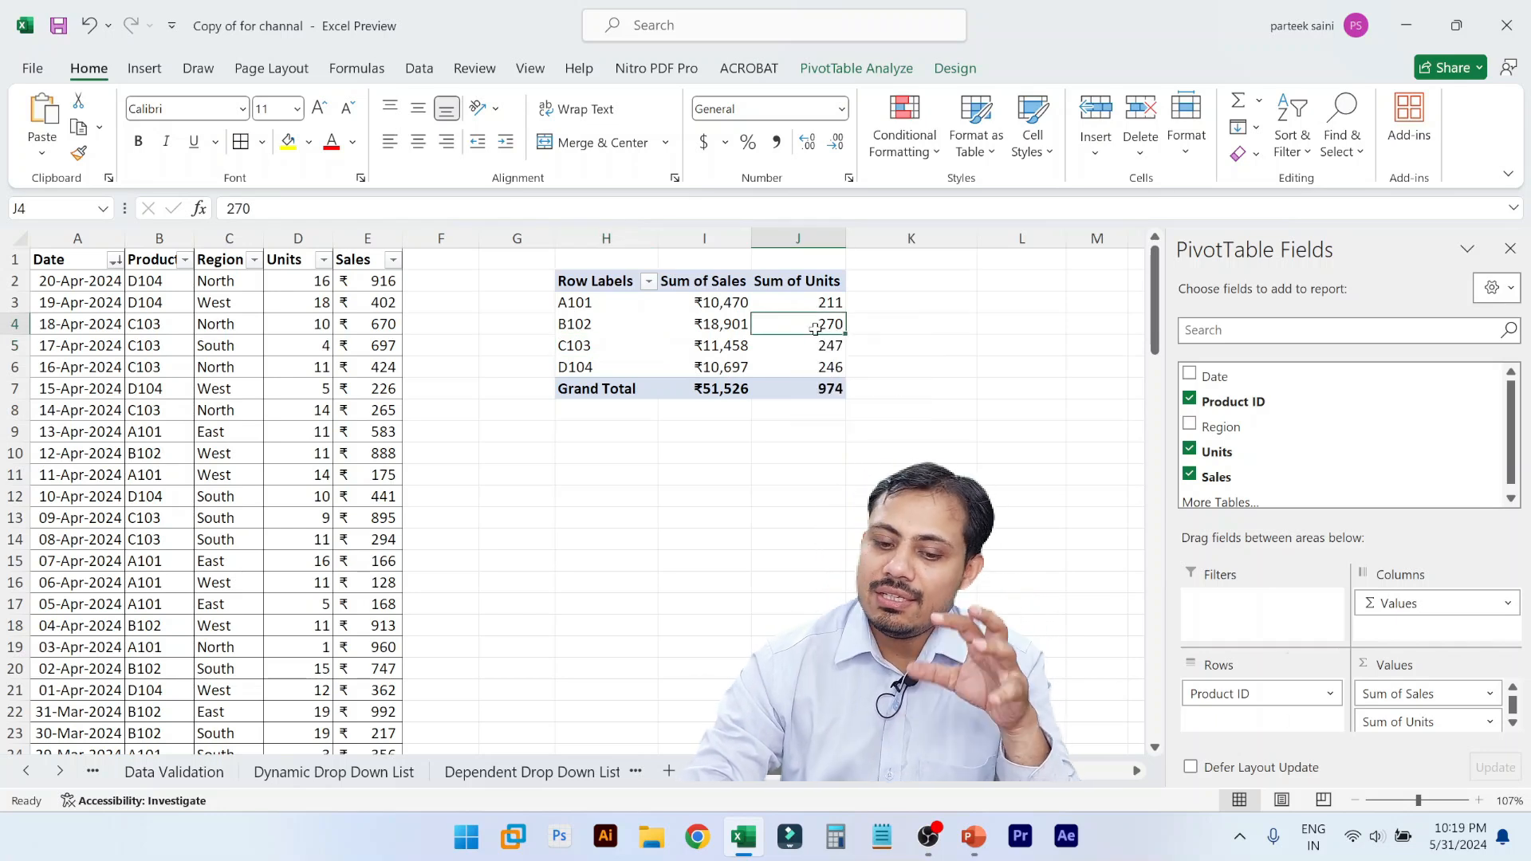
mouse_move(815, 329)
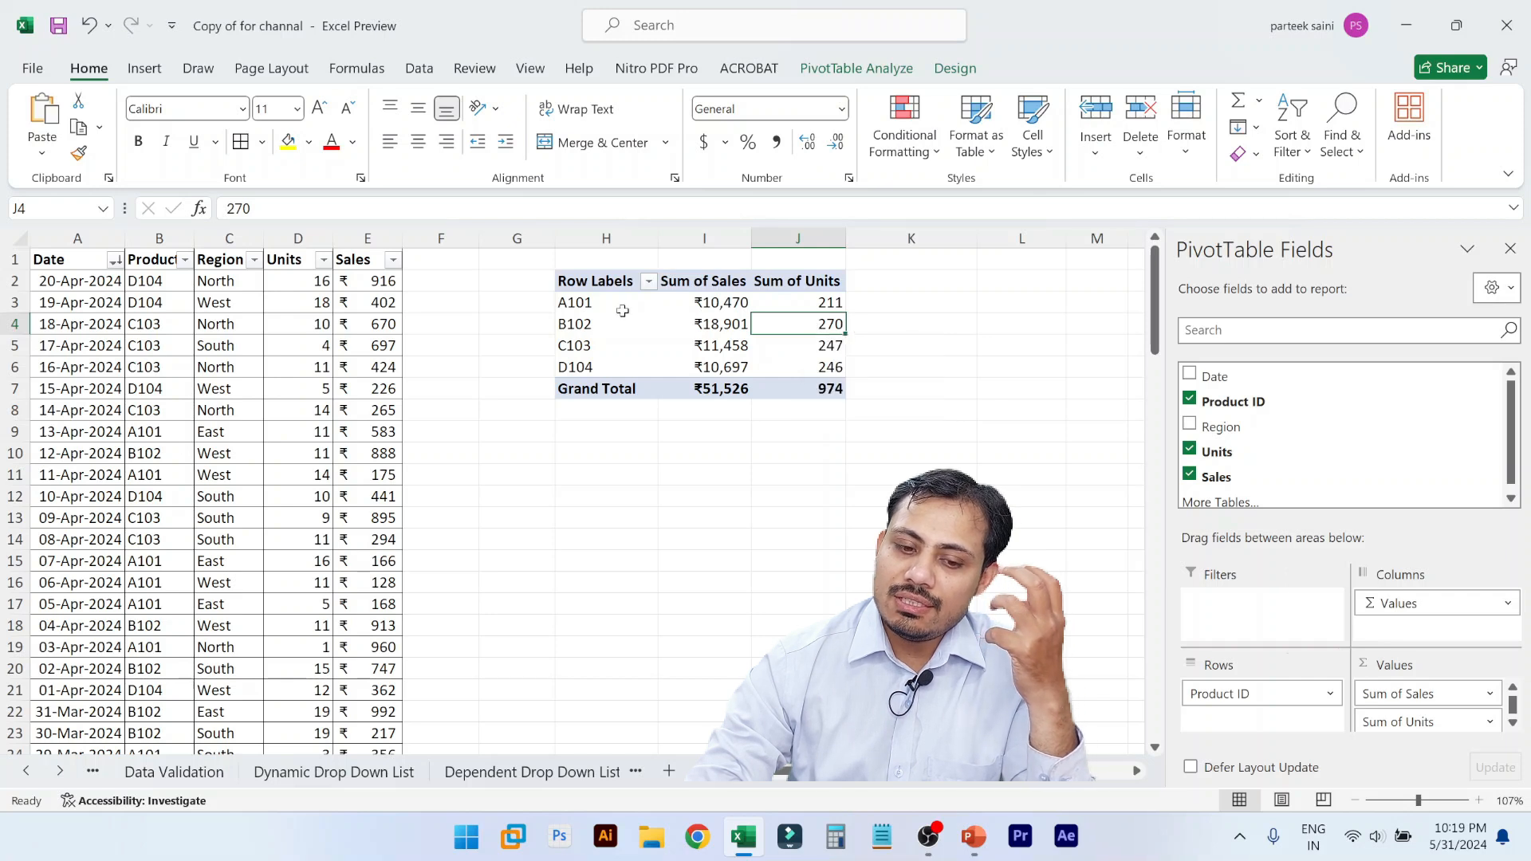
left_click(598, 307)
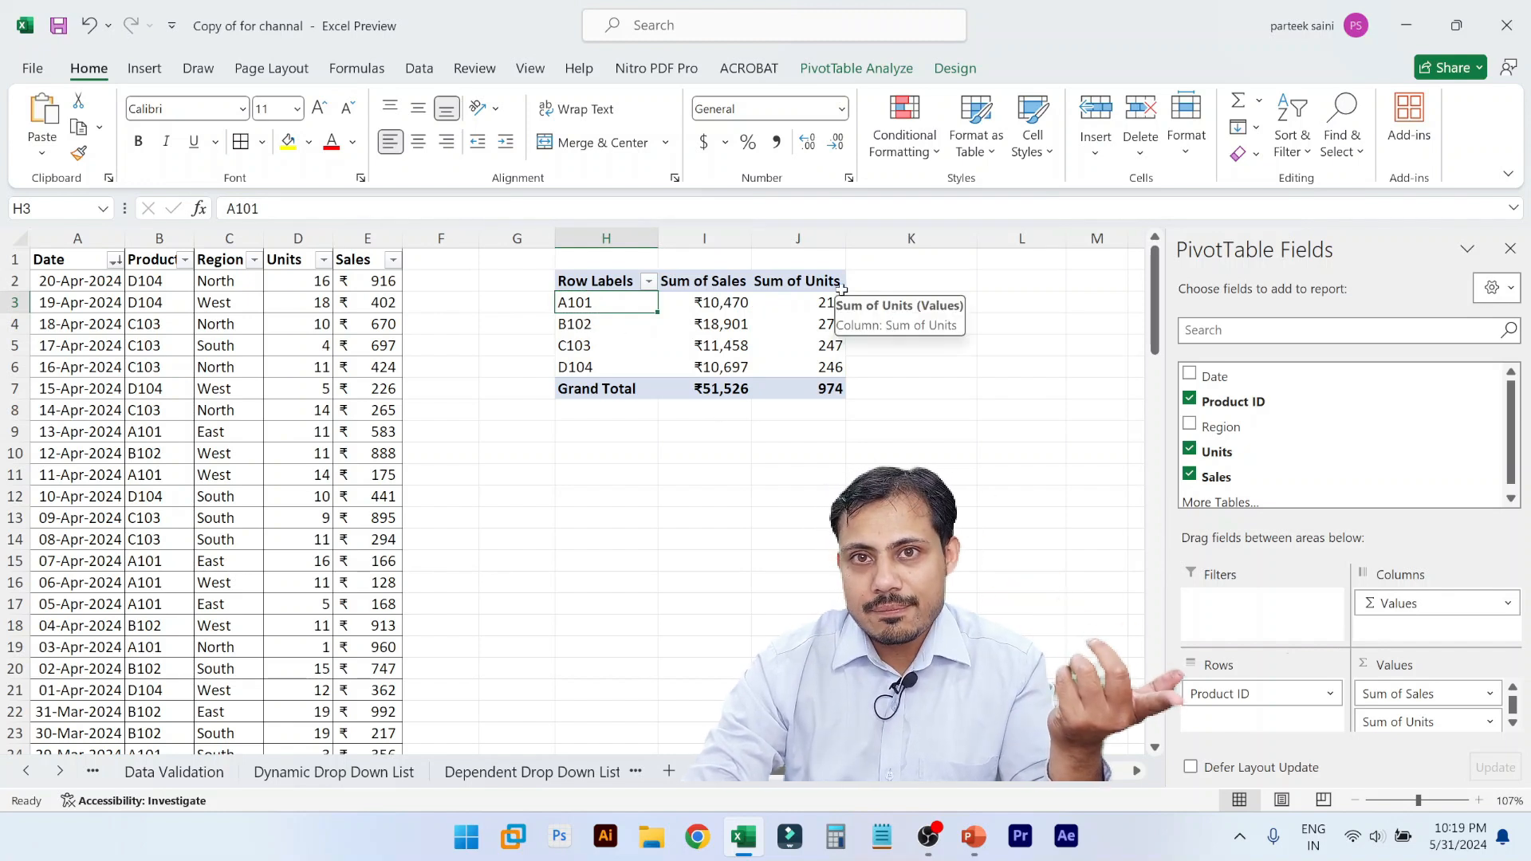
left_click(799, 298)
key("ctrl+shift+Down")
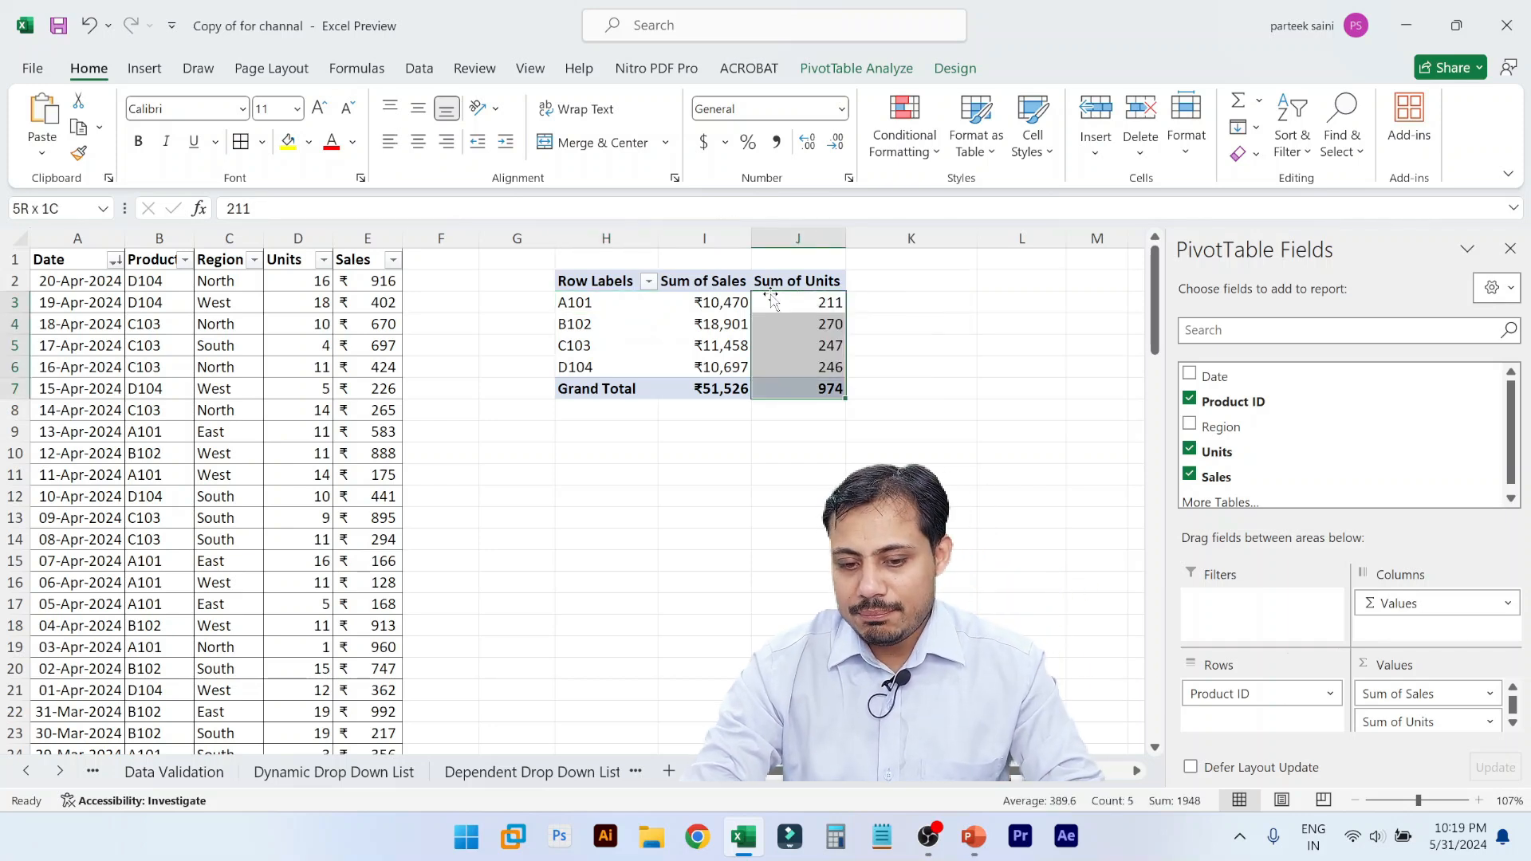
key("Left")
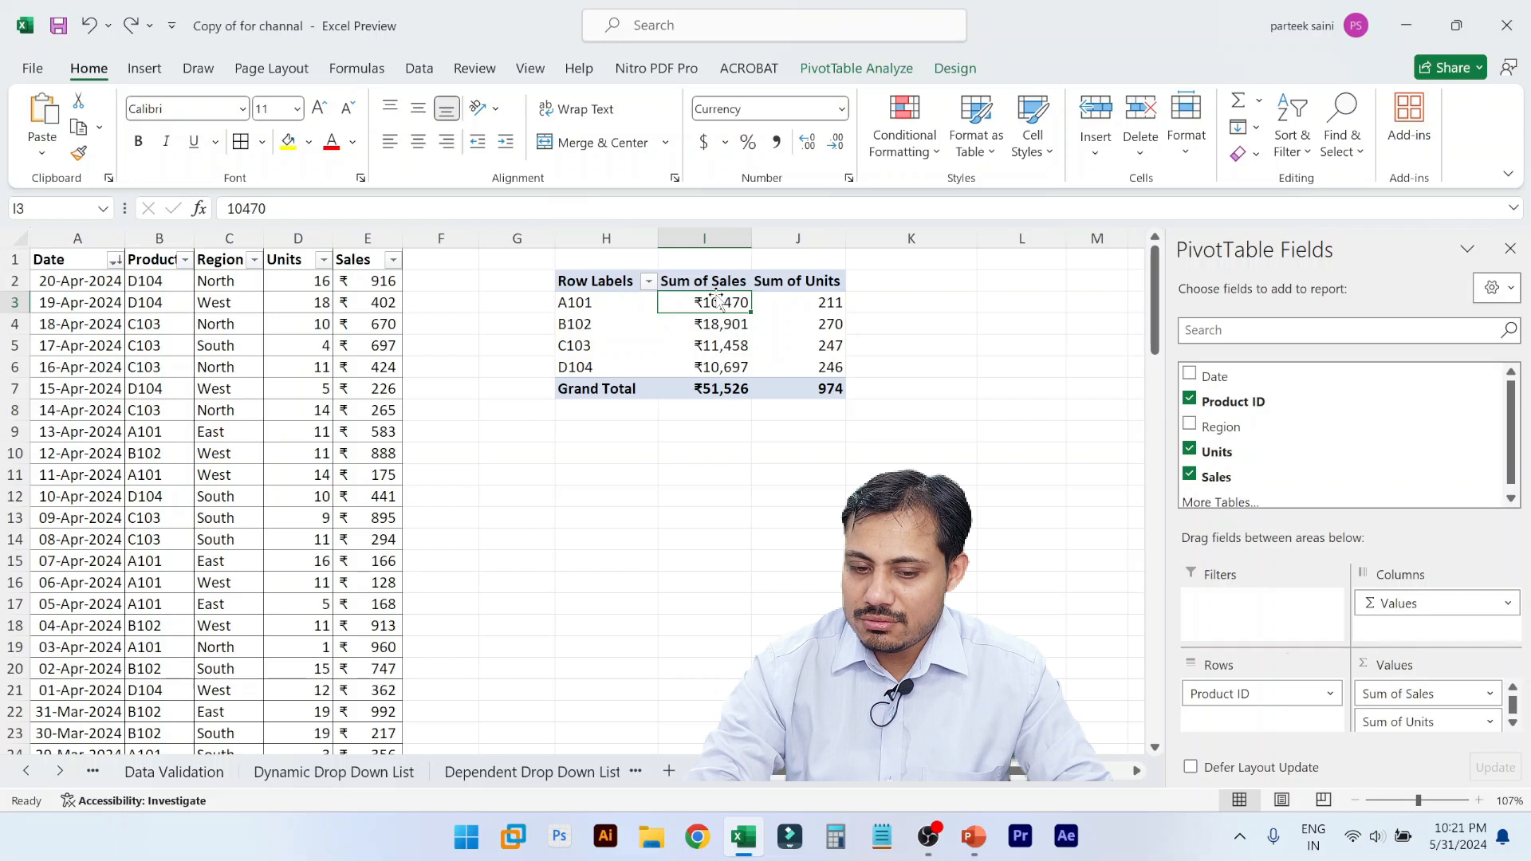
left_click(885, 302)
right_click(885, 302)
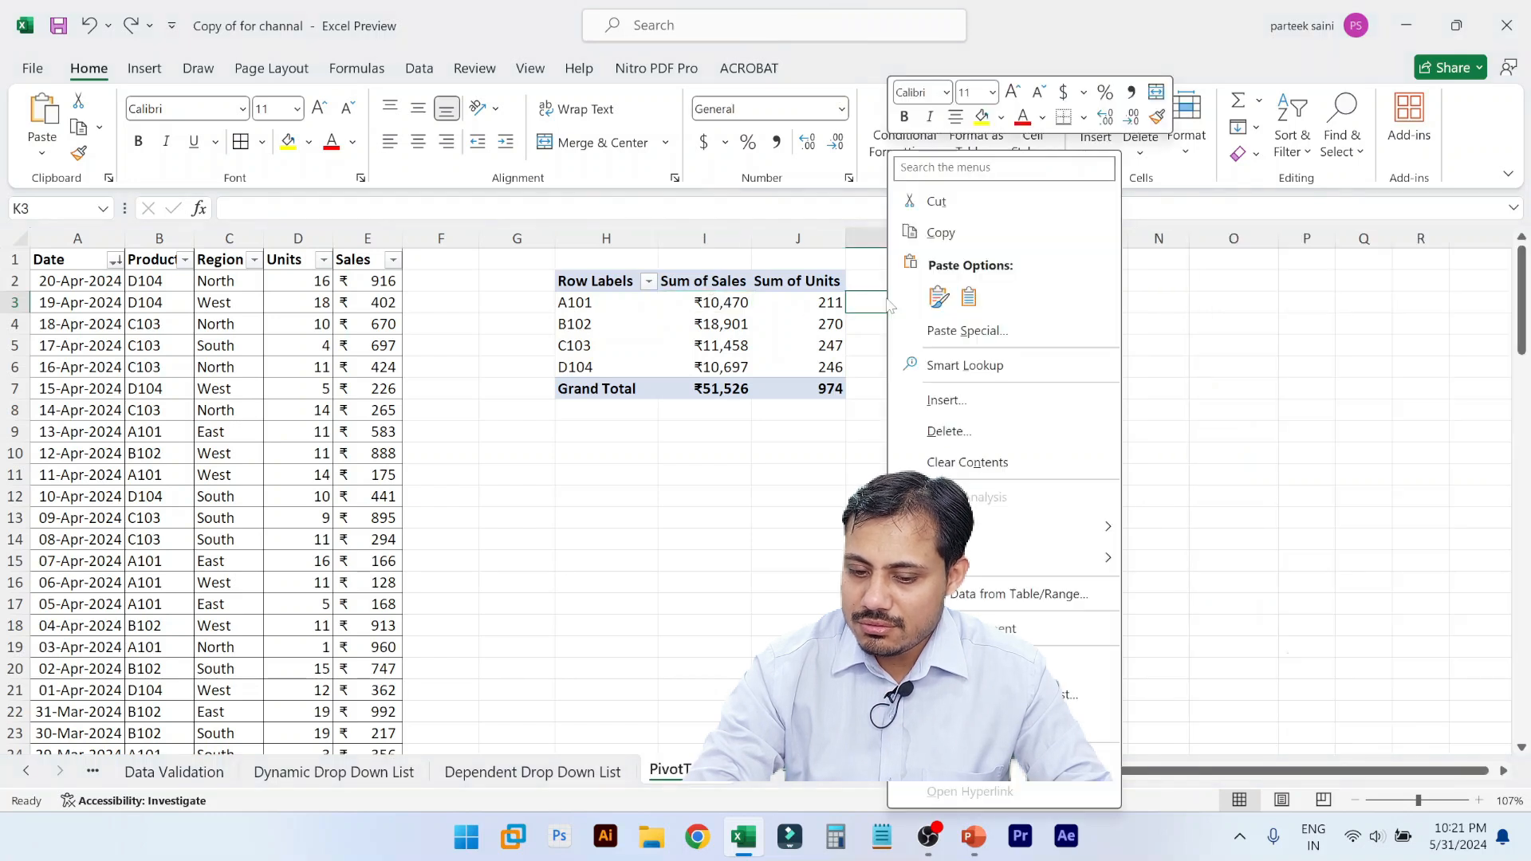
left_click(827, 304)
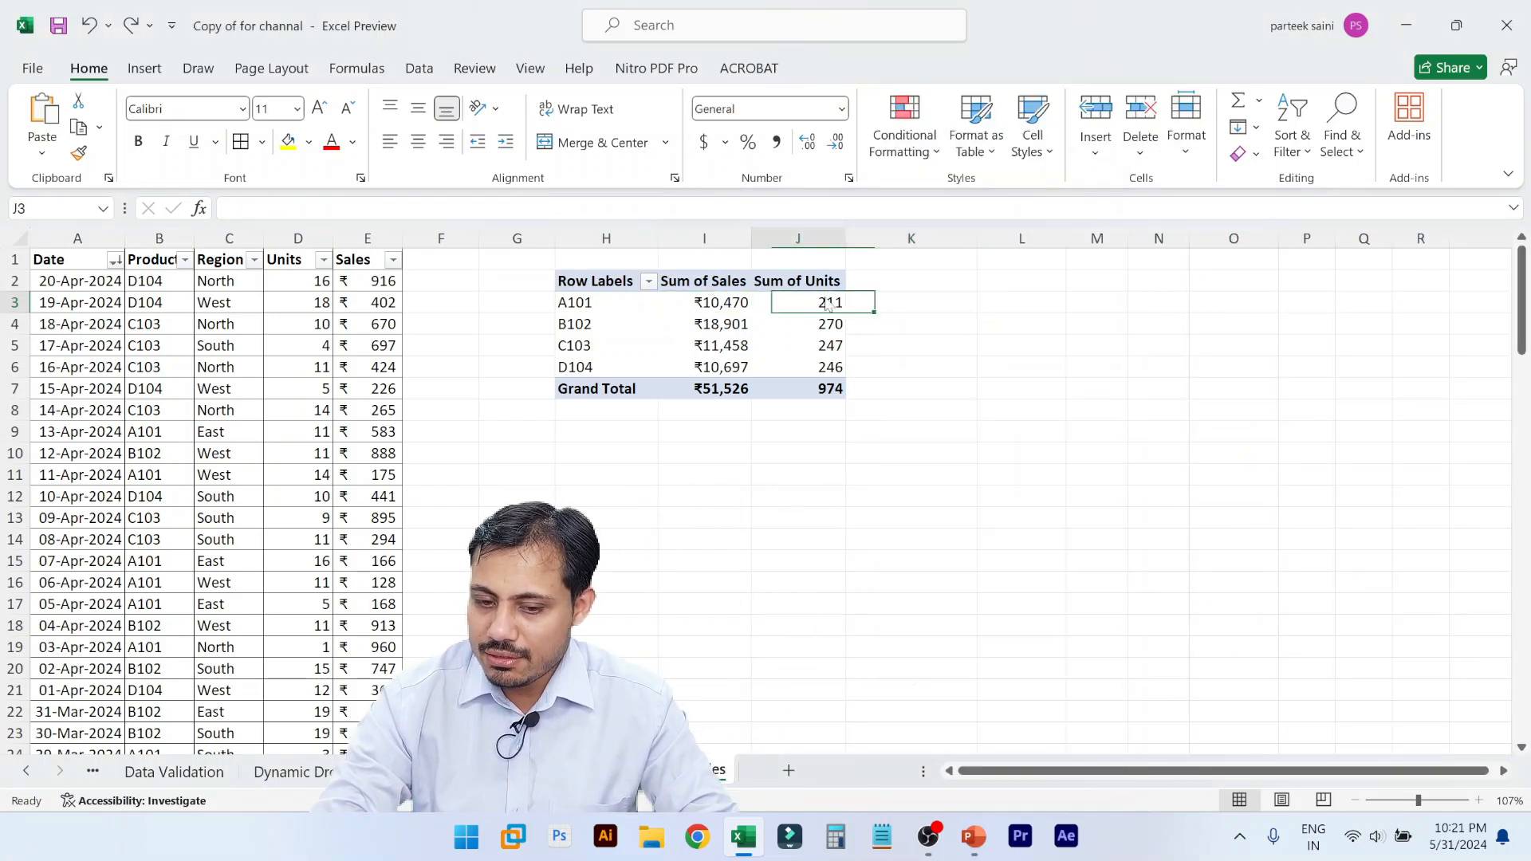
right_click(826, 301)
left_click(825, 299)
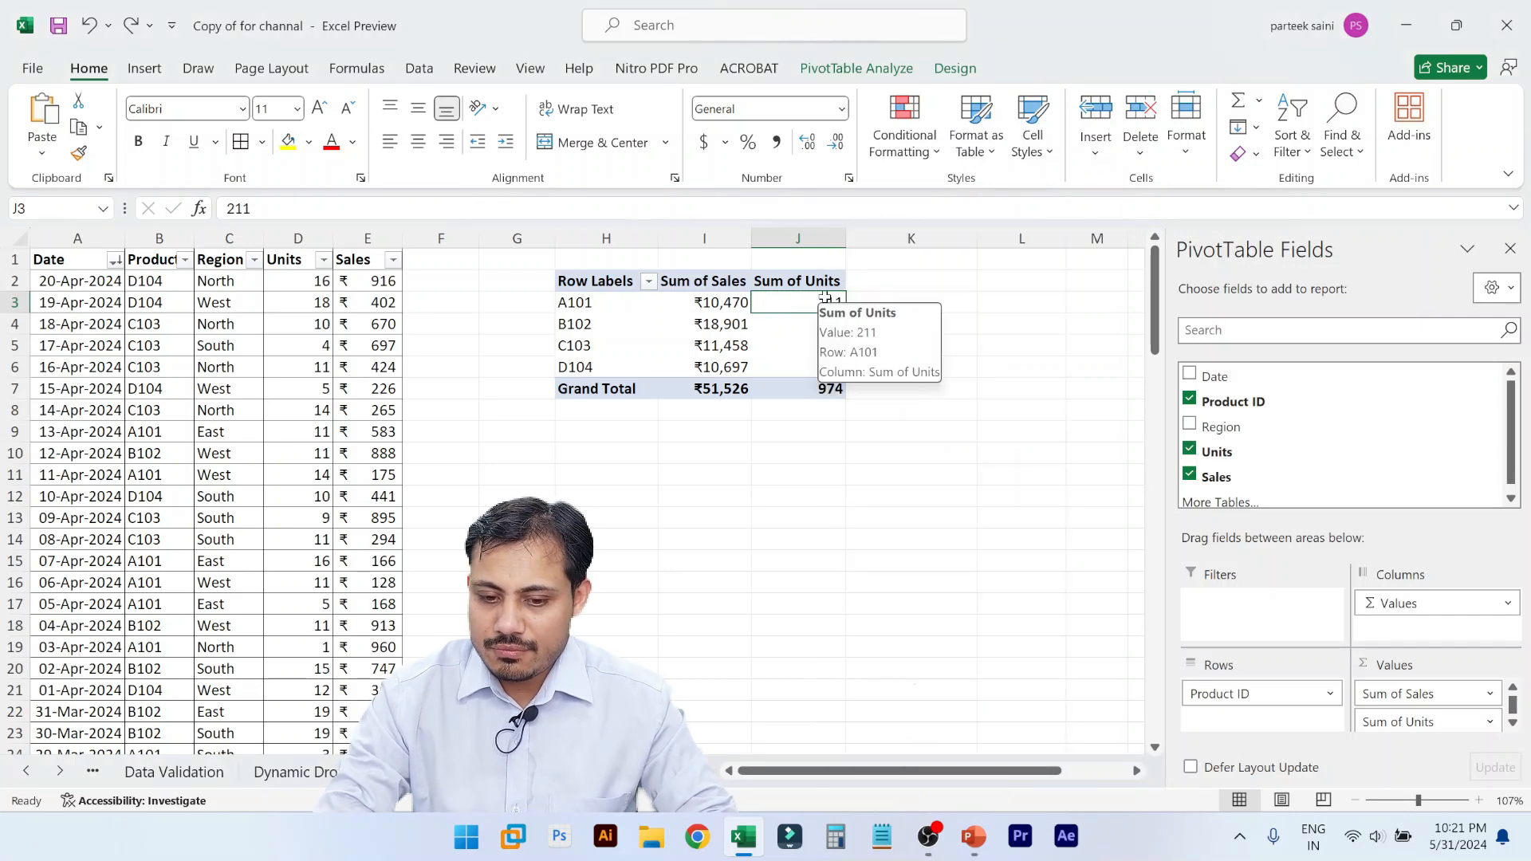
- Show the four products' Sum of Units values as % of Grand Total through the value field settings
left_click_drag(825, 299, 825, 367)
right_click(826, 367)
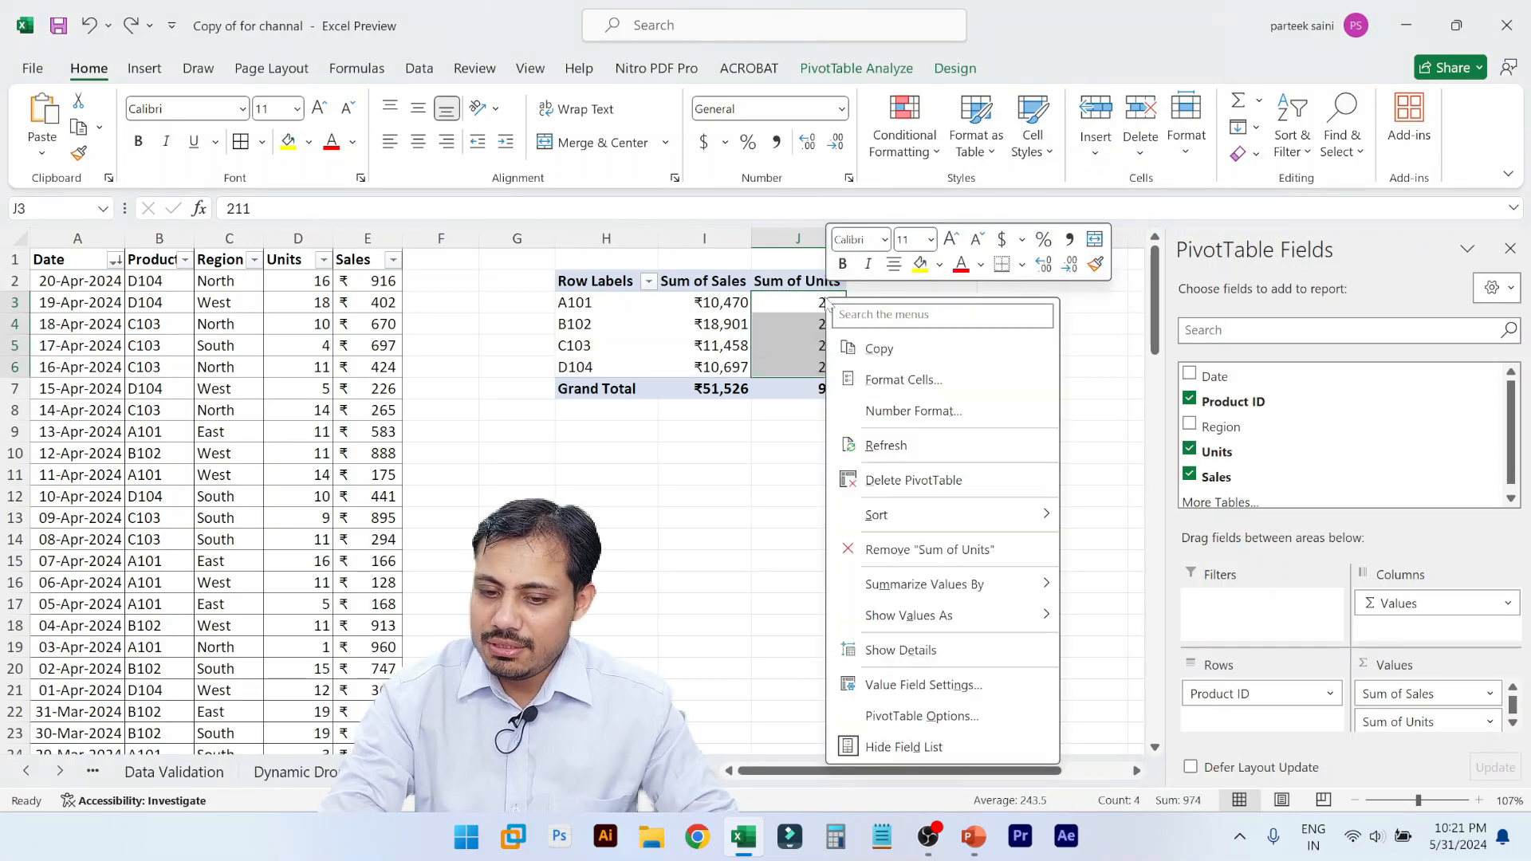
left_click(913, 688)
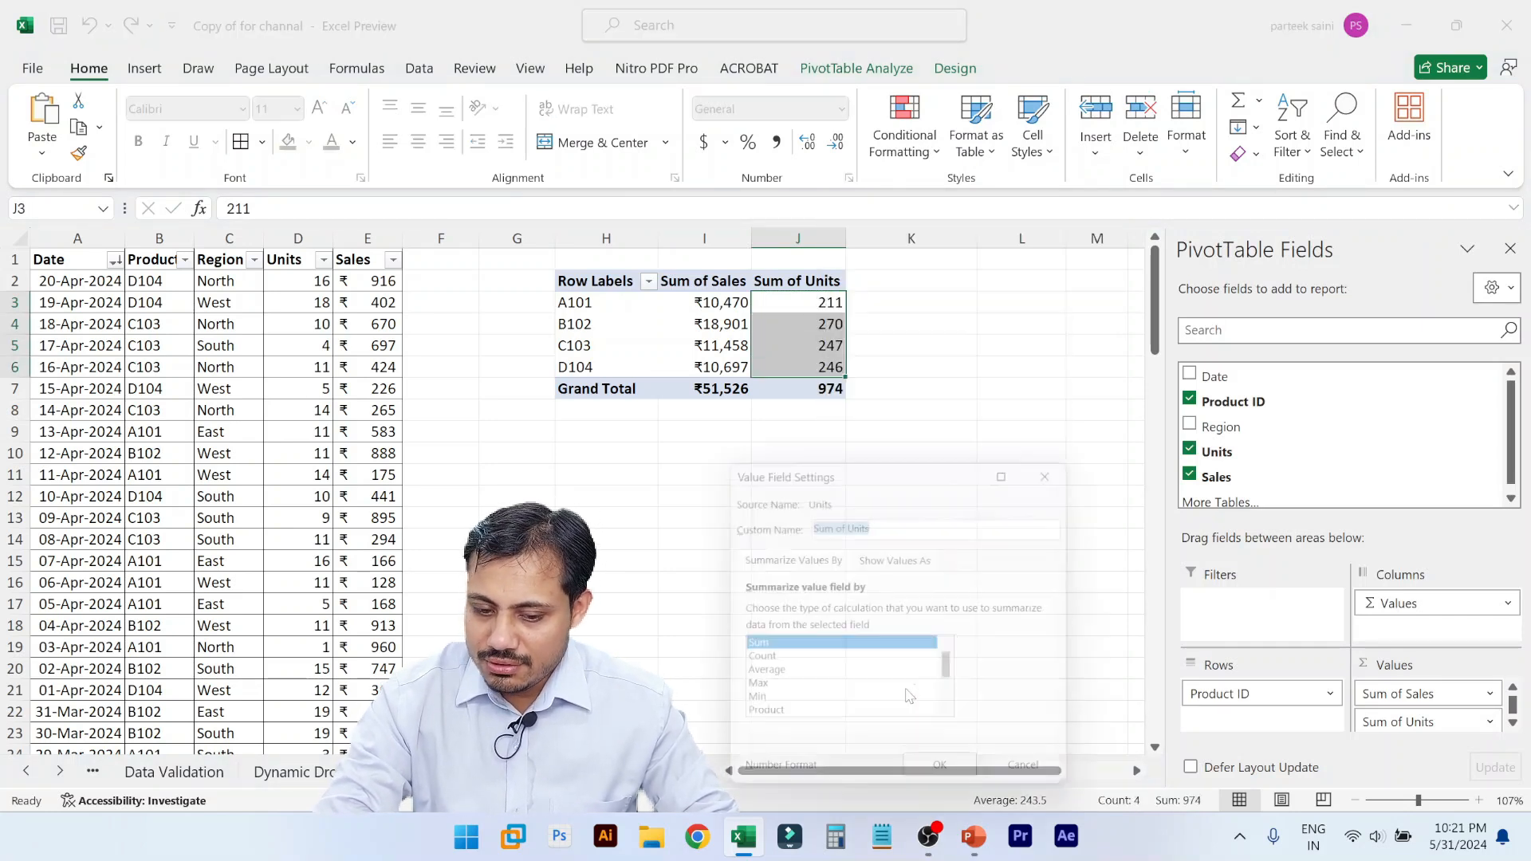
left_click(900, 556)
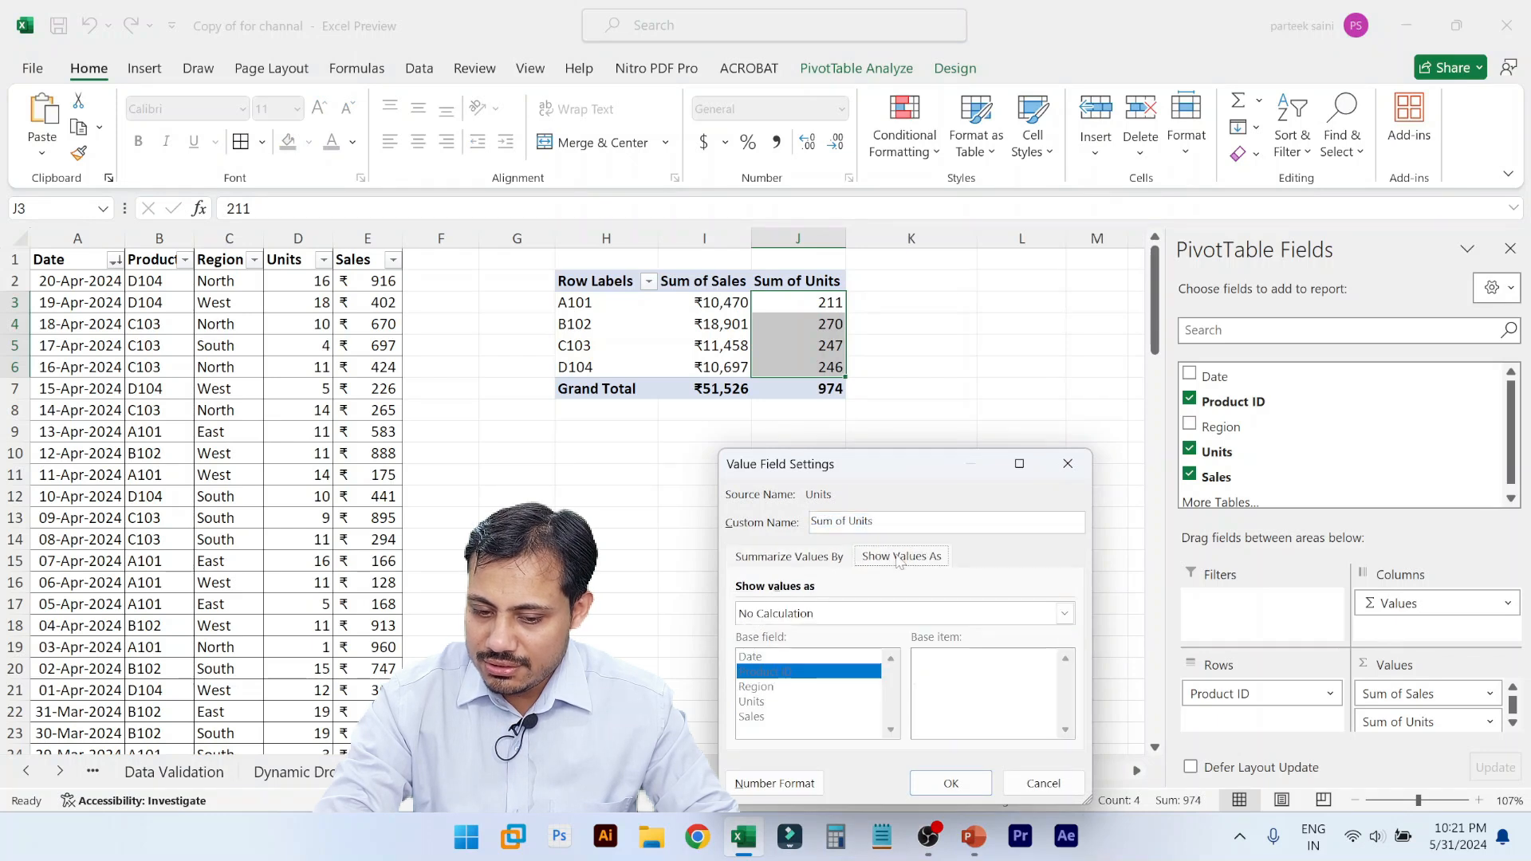
left_click(893, 614)
left_click(795, 649)
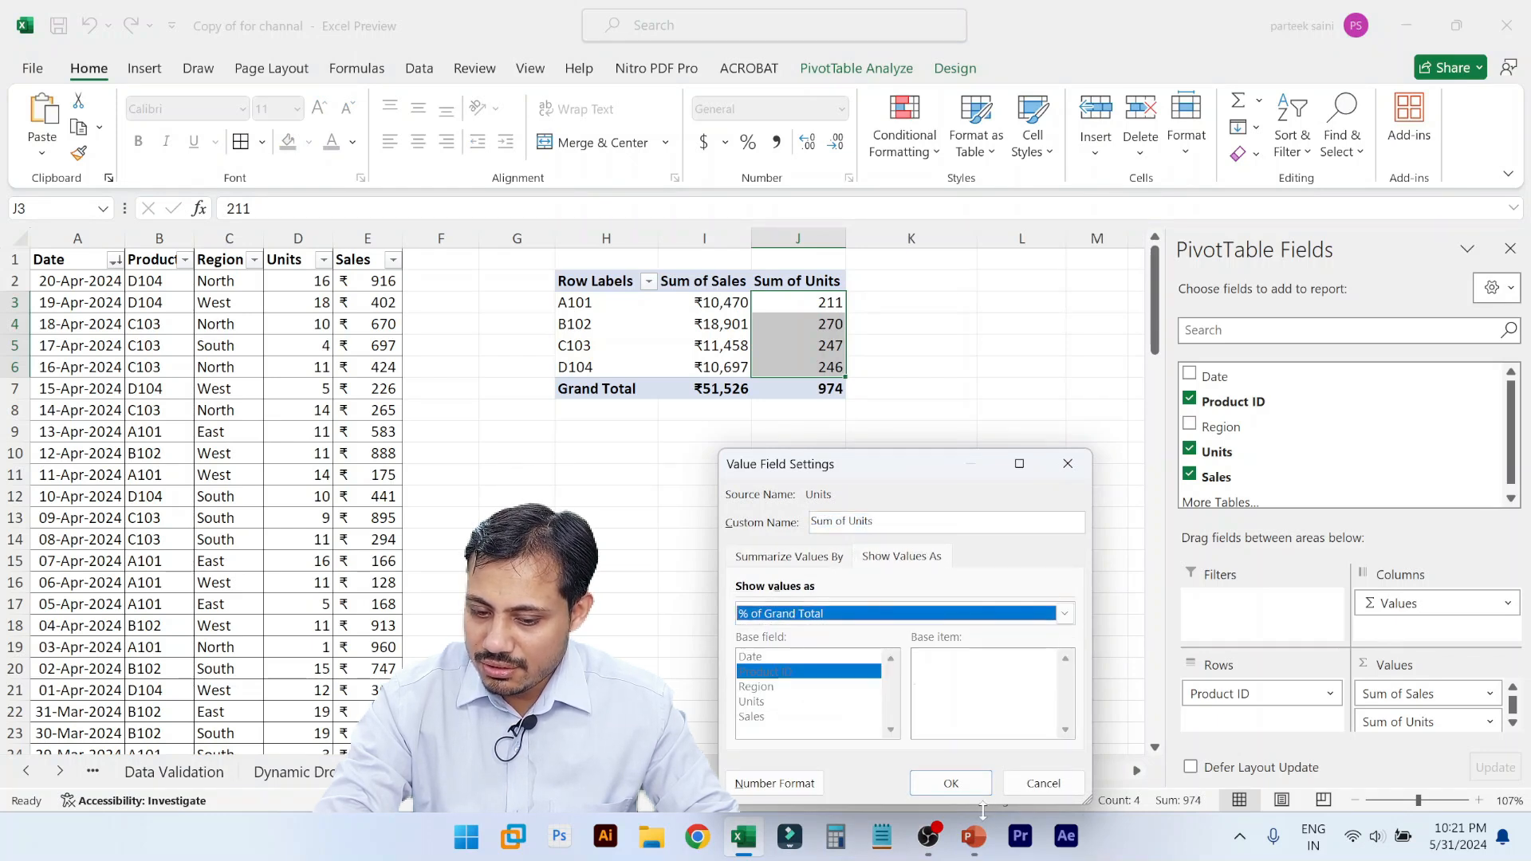
left_click(951, 783)
- Examine the unit percentages beside the sales sums and select the percentages of all four products
left_click(778, 584)
left_click(804, 342)
left_click(741, 346)
left_click(802, 328)
key("Right")
key("Left")
key("Up")
key("ctrl+shift+Down")
key("Up")
key("Down")
key("shift+Down")
key("shift+Down")
key("shift+Down")
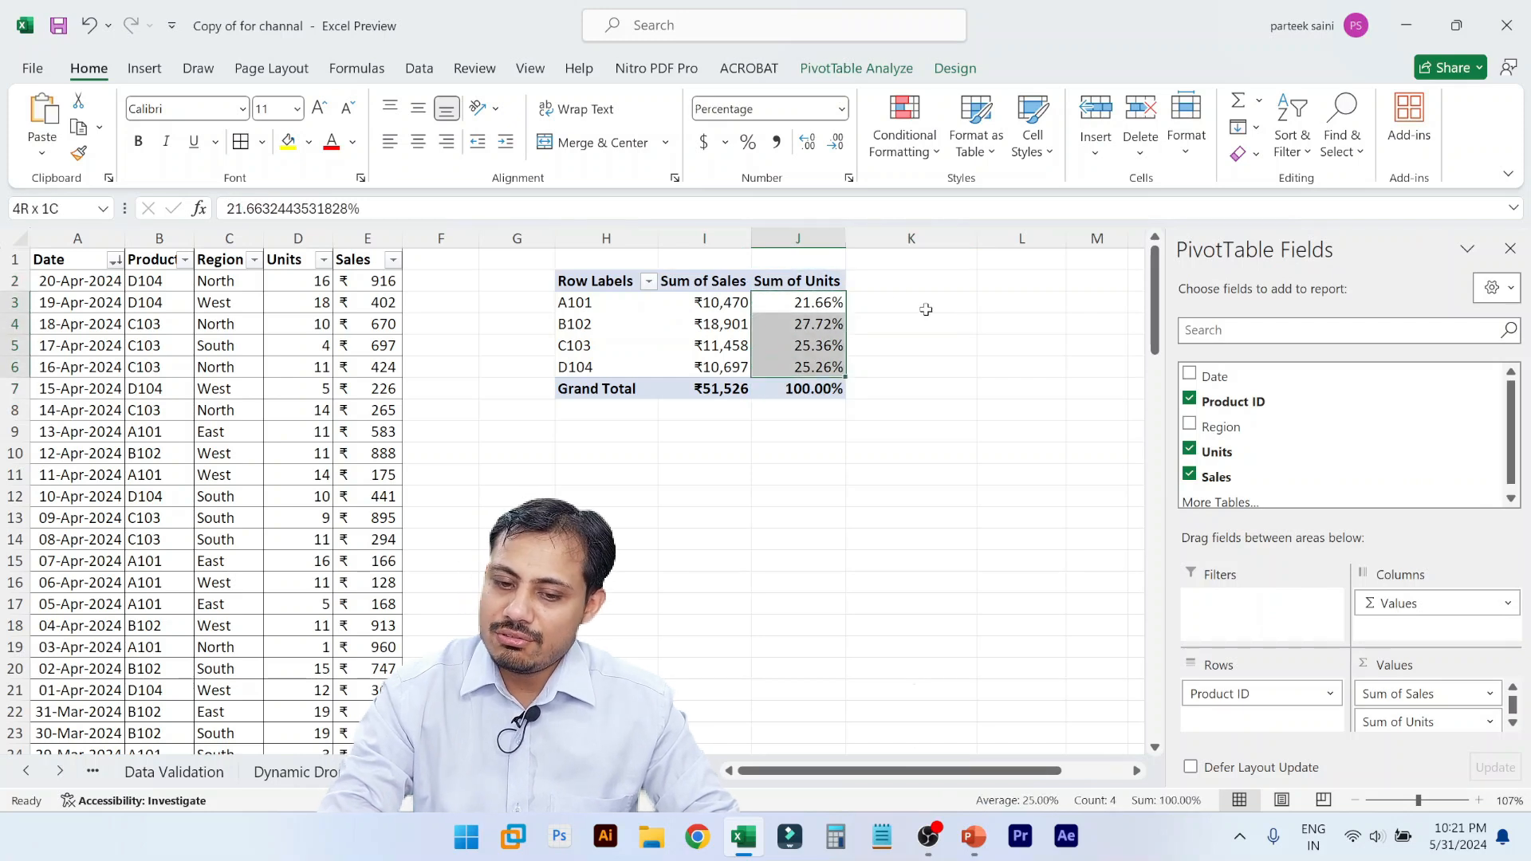
- Try to sort the four selected unit percentages in the PivotTable
right_click(821, 303)
mouse_move(969, 530)
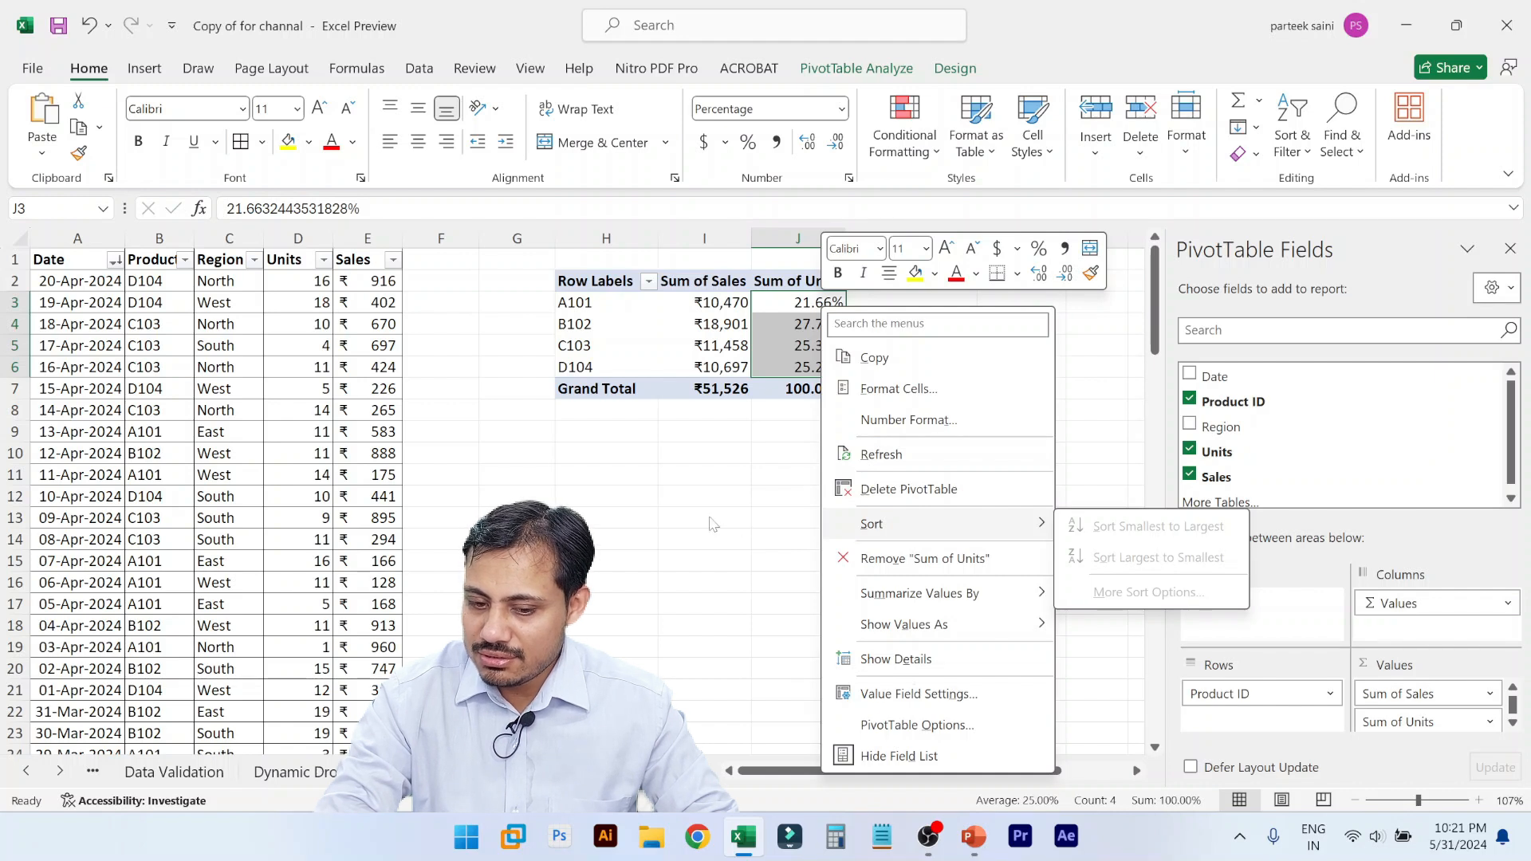
key("Escape")
key("Escape")
left_click(805, 280)
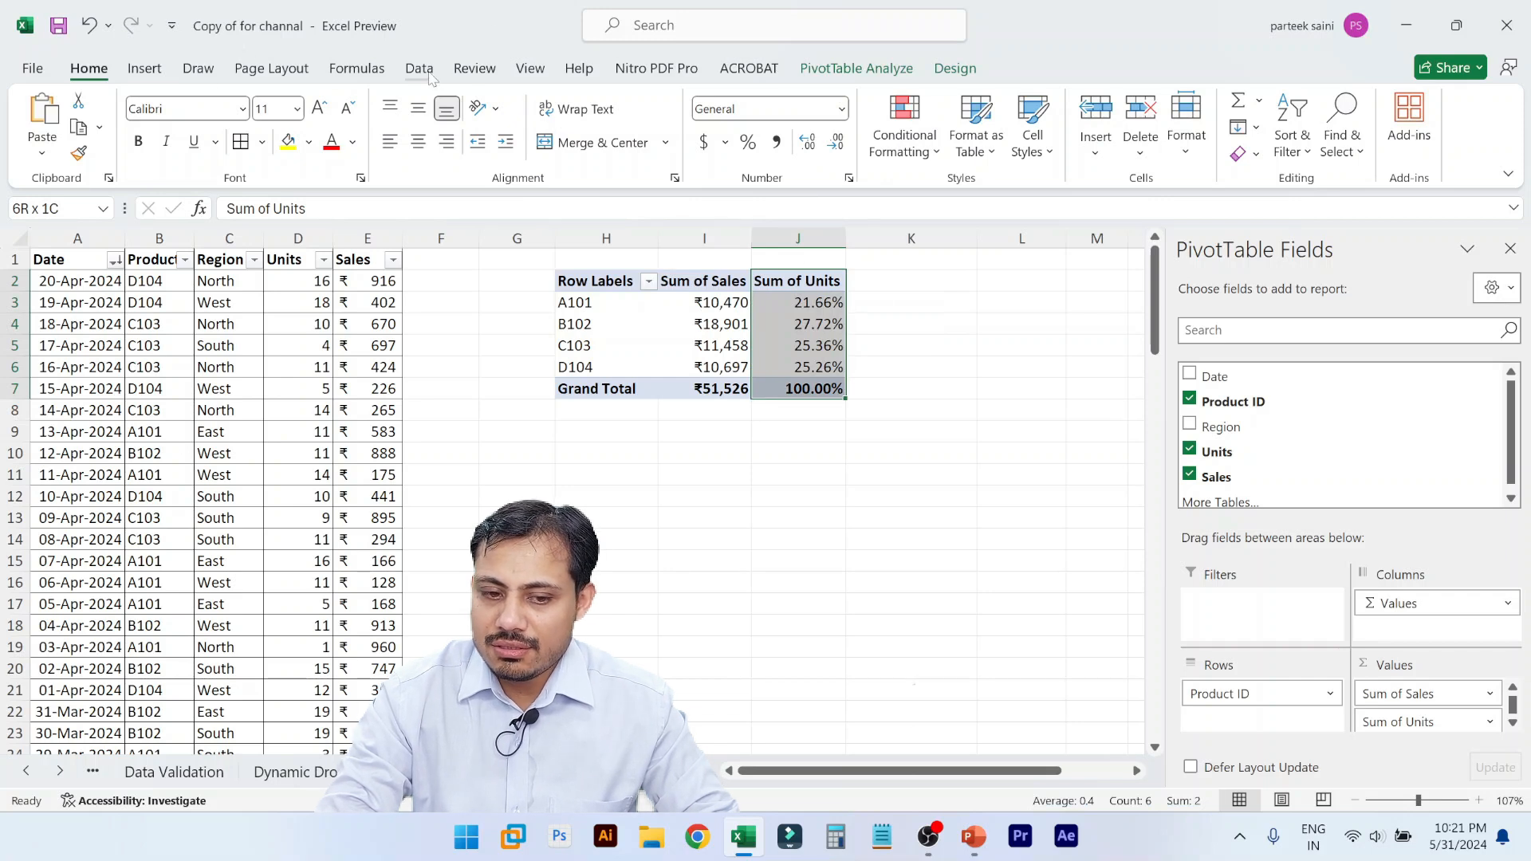
left_click(1285, 143)
key("Escape")
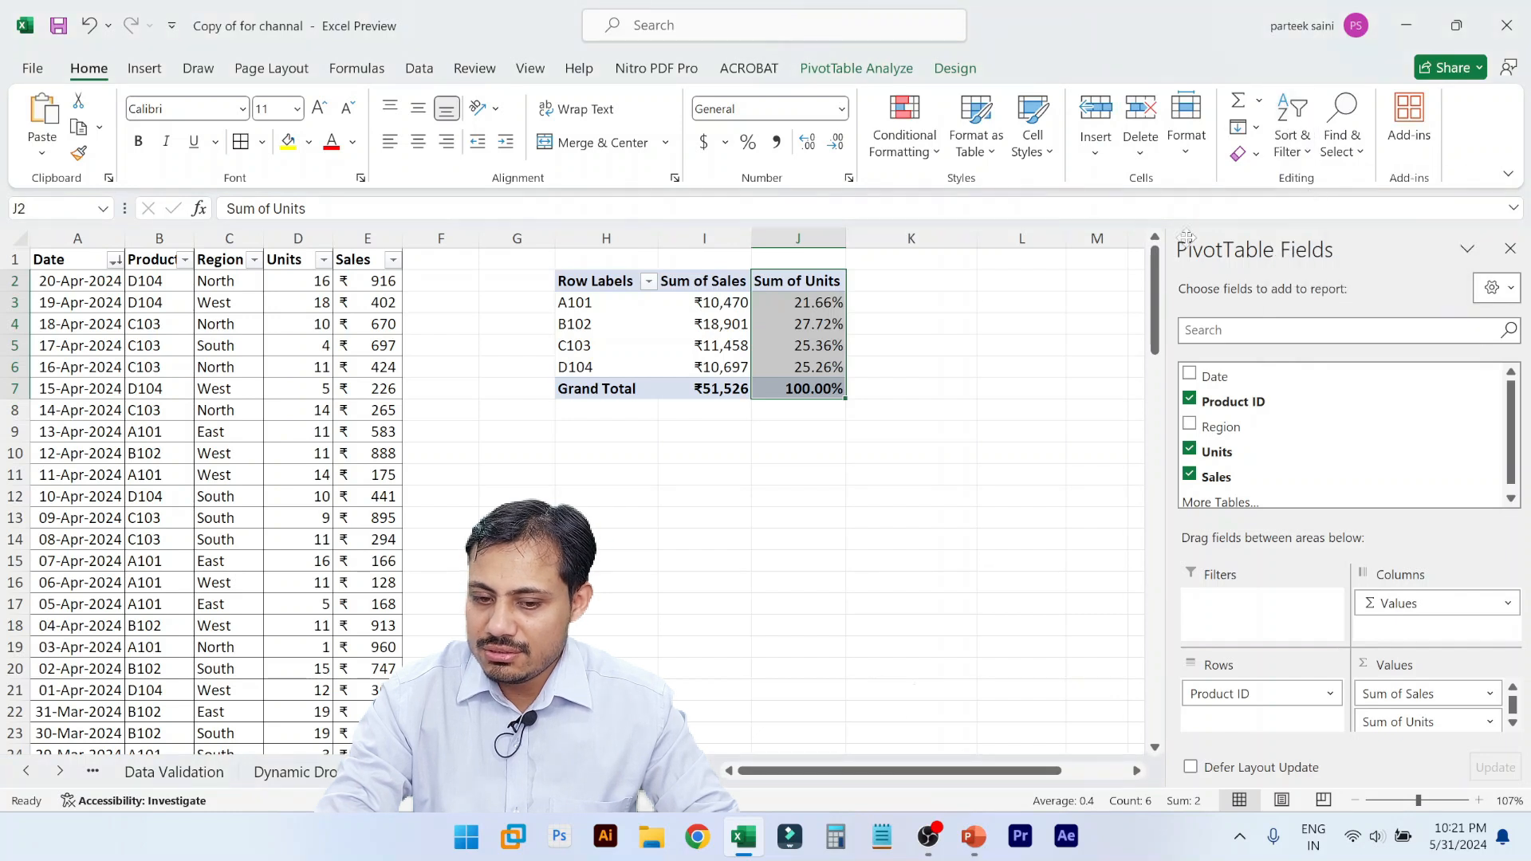
- Sort the four products in the PivotTable by their unit percentages from smallest to largest
left_click(815, 305)
key("shift+Down")
key("shift+Down")
key("shift+Down")
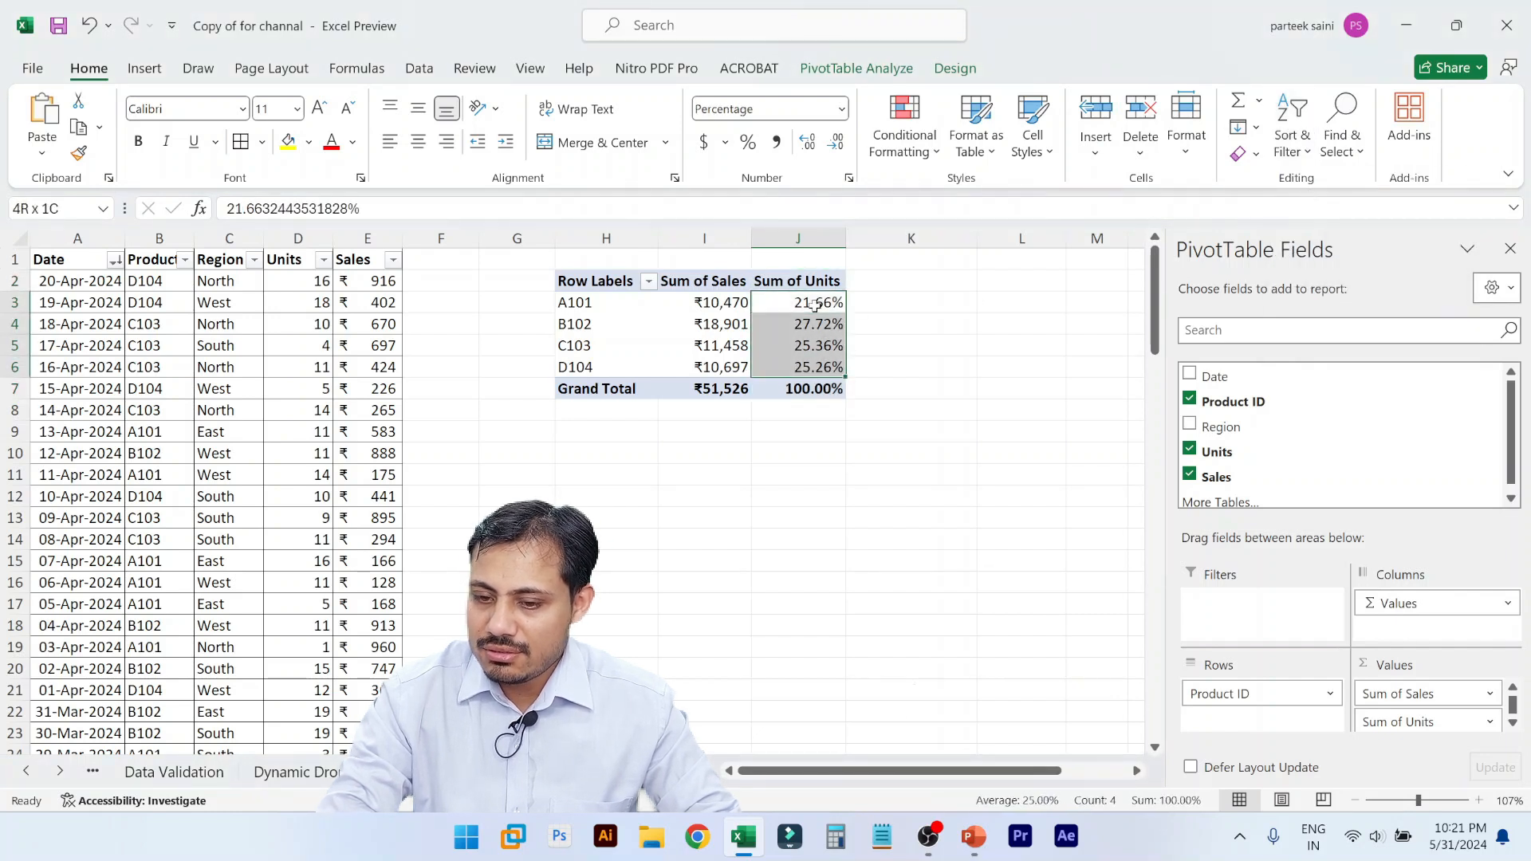
left_click(1289, 140)
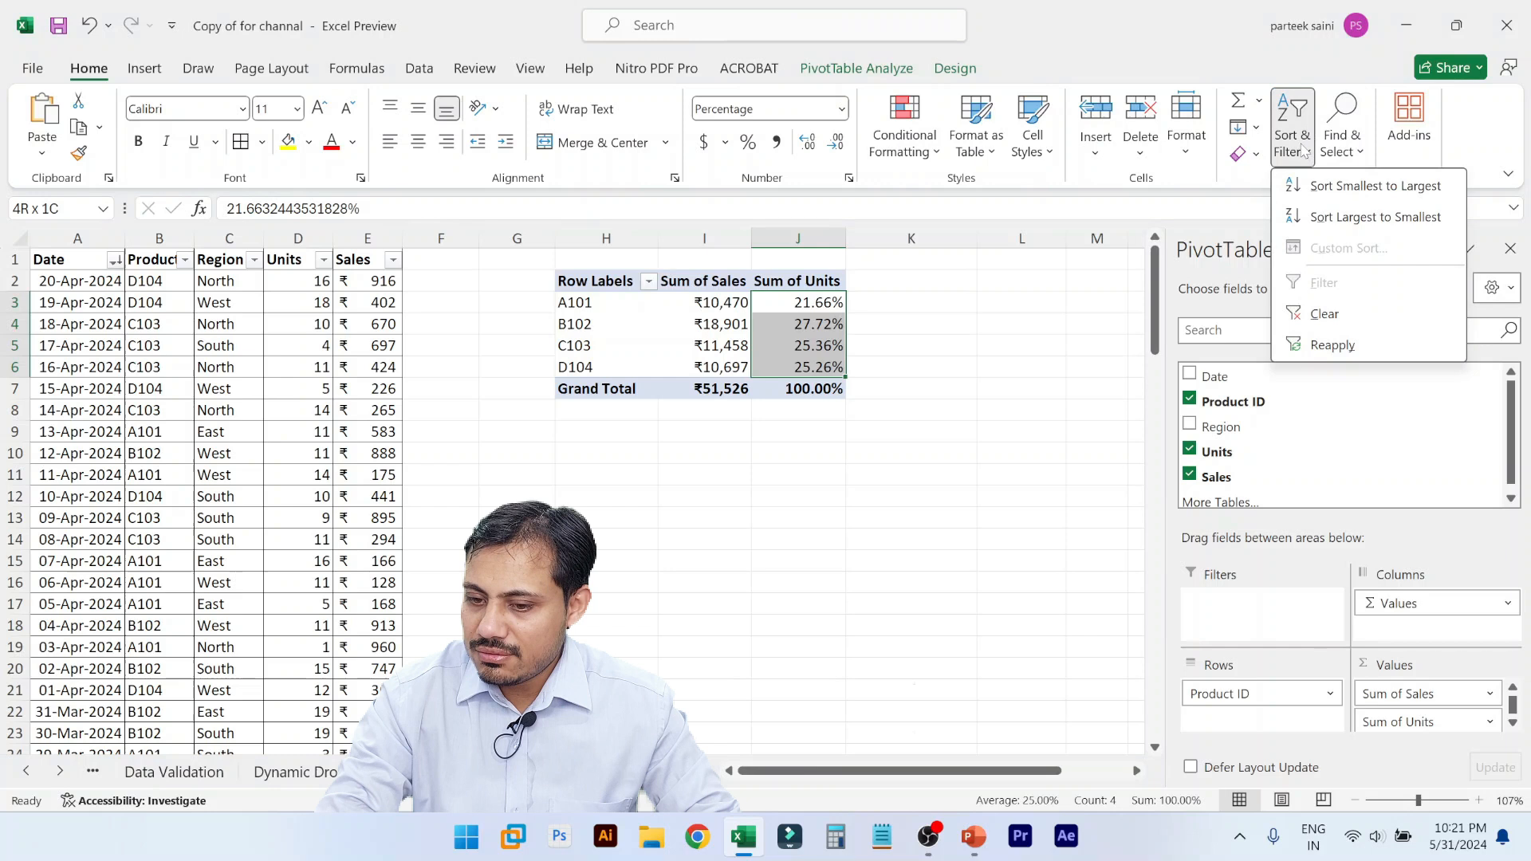
left_click(1337, 189)
left_click(832, 395)
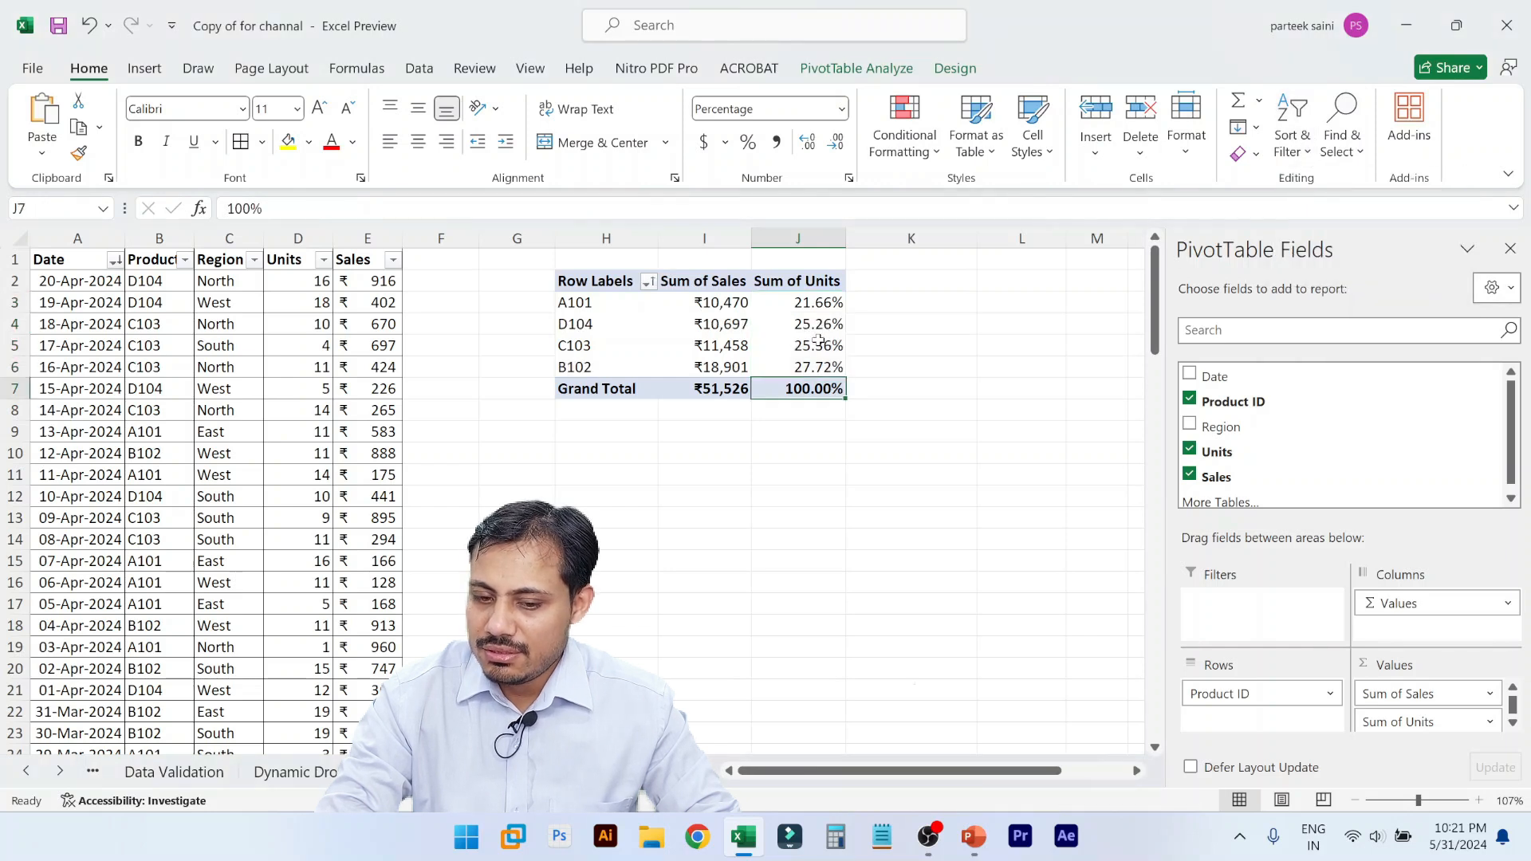
- Examine the sorted unit percentages product by product and compare them with the A101 sales sum
left_click(806, 305)
key("Down")
key("Down")
key("Down")
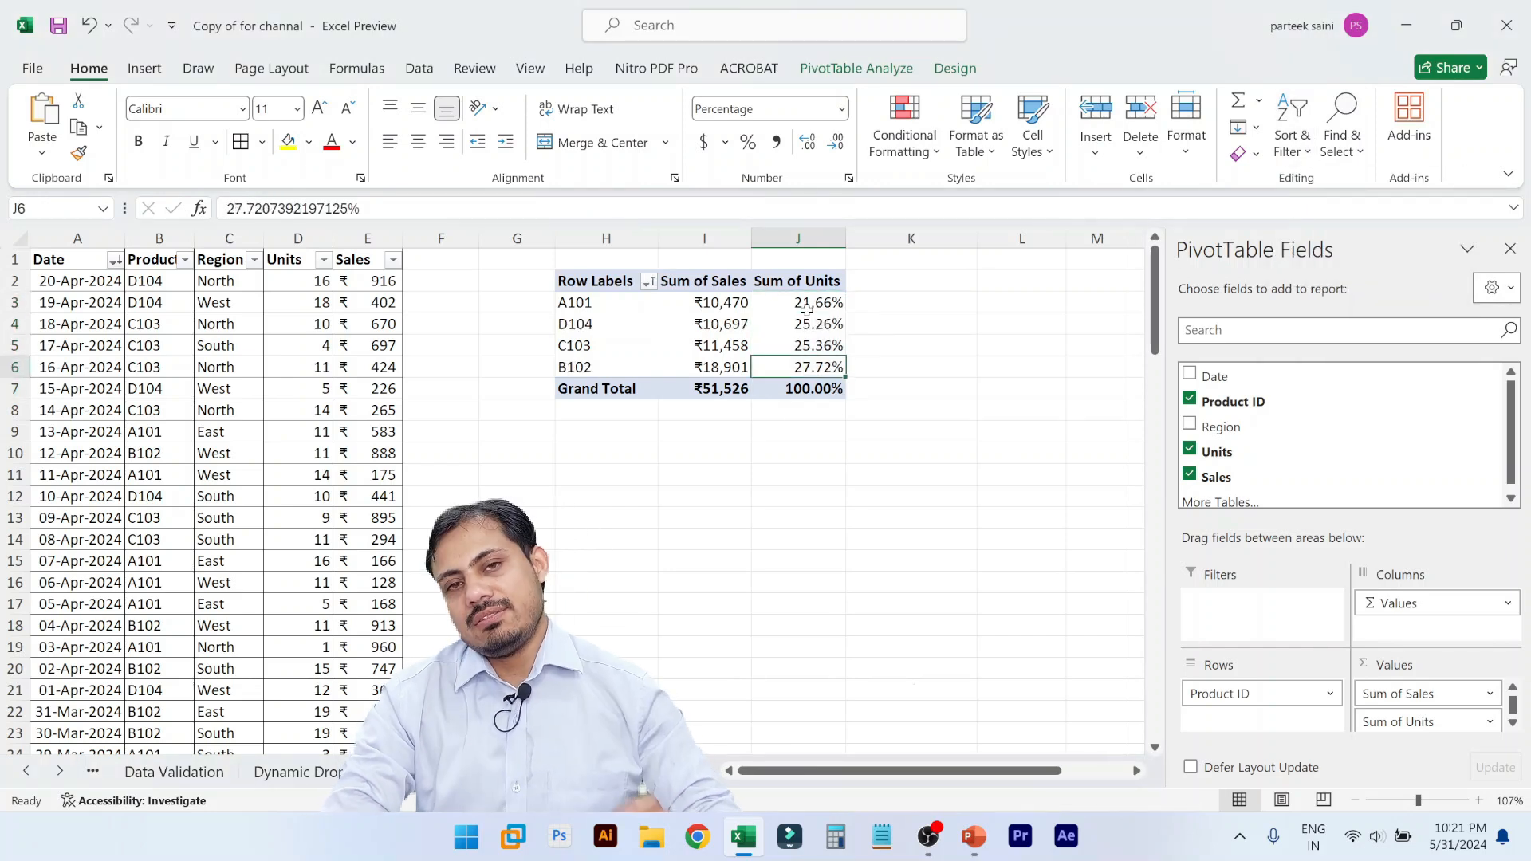
left_click(735, 304)
mouse_move(735, 303)
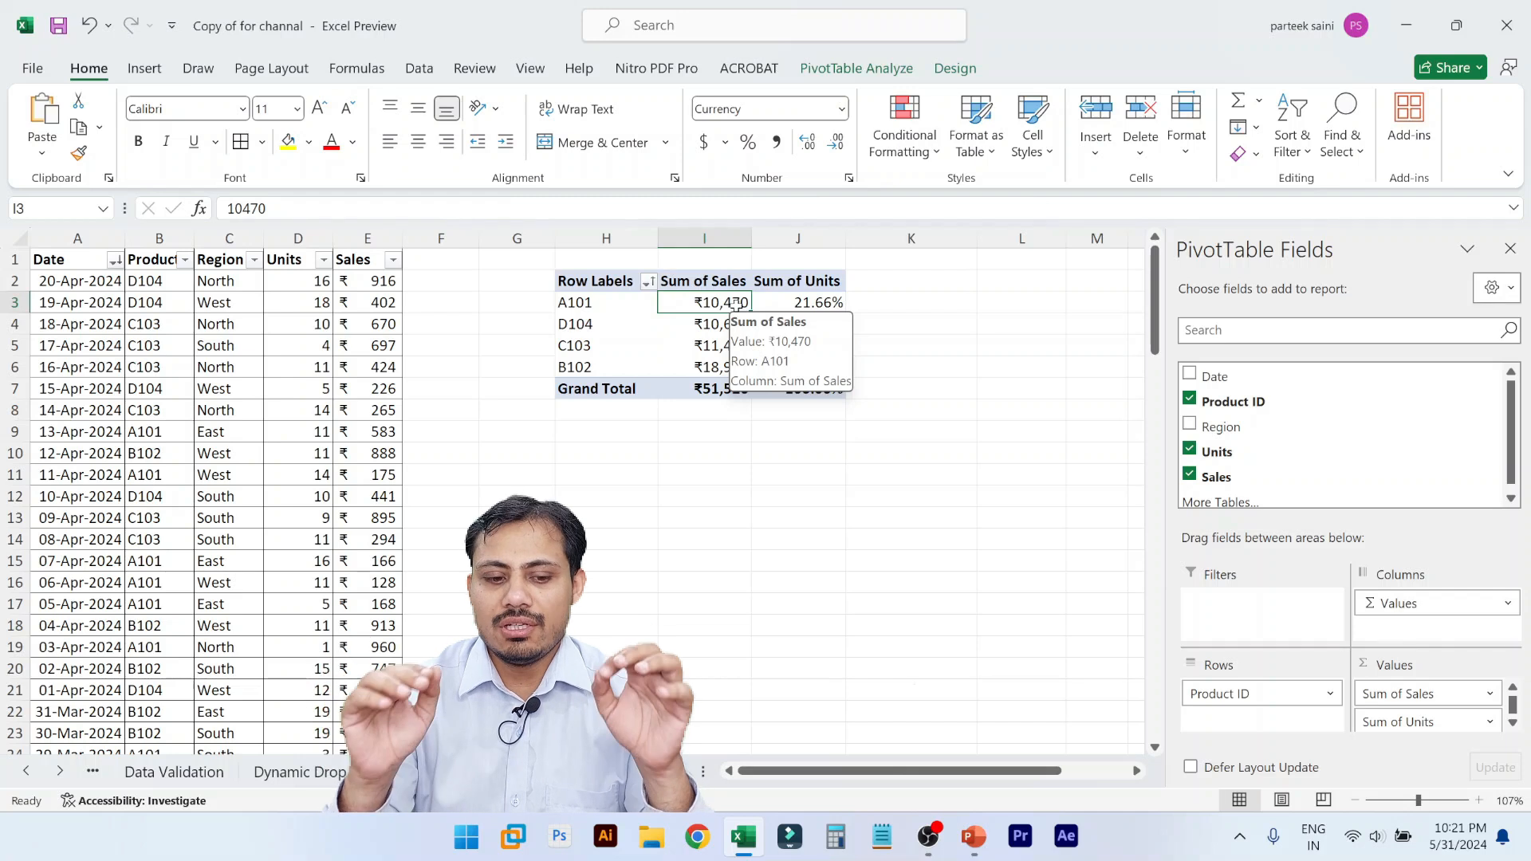
- Switch to the PowerPoint slide show to review the Pivot Table topics and return to the Excel workbook
key("alt+Tab")
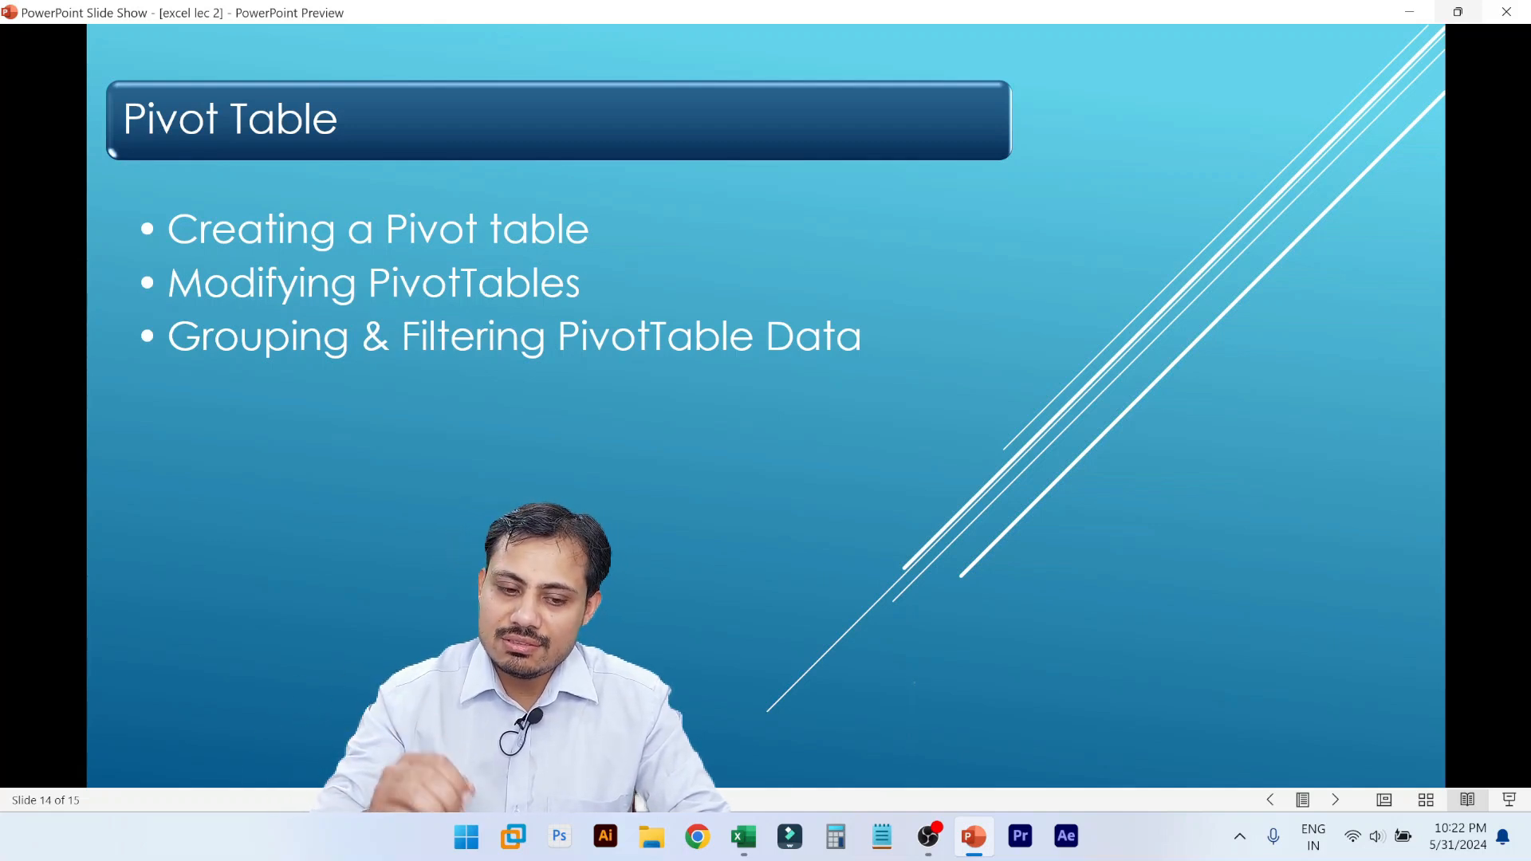
key("alt+Tab")
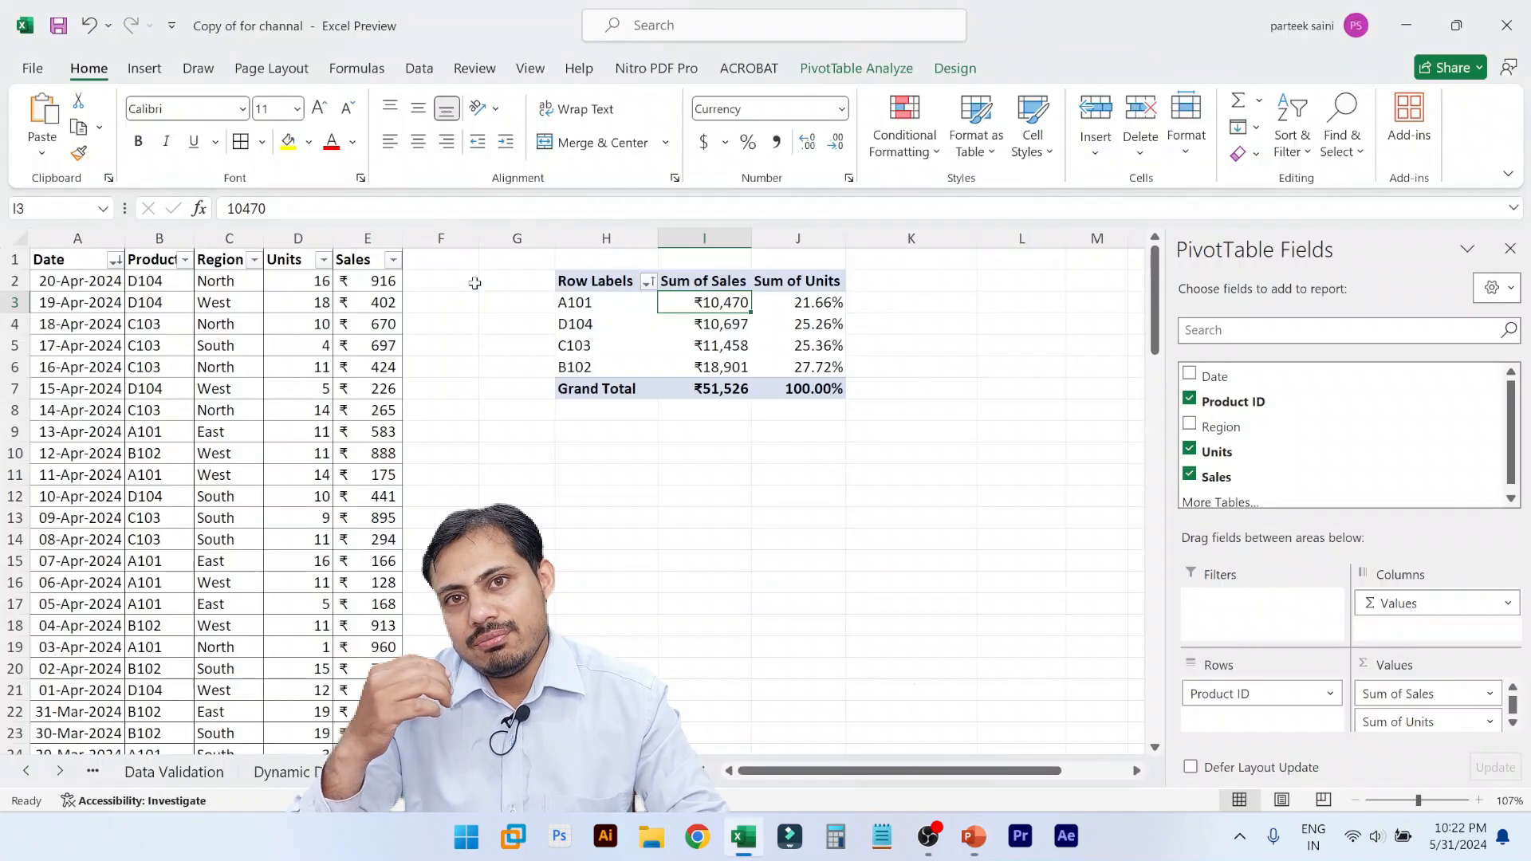
right_click(475, 283)
key("Escape")
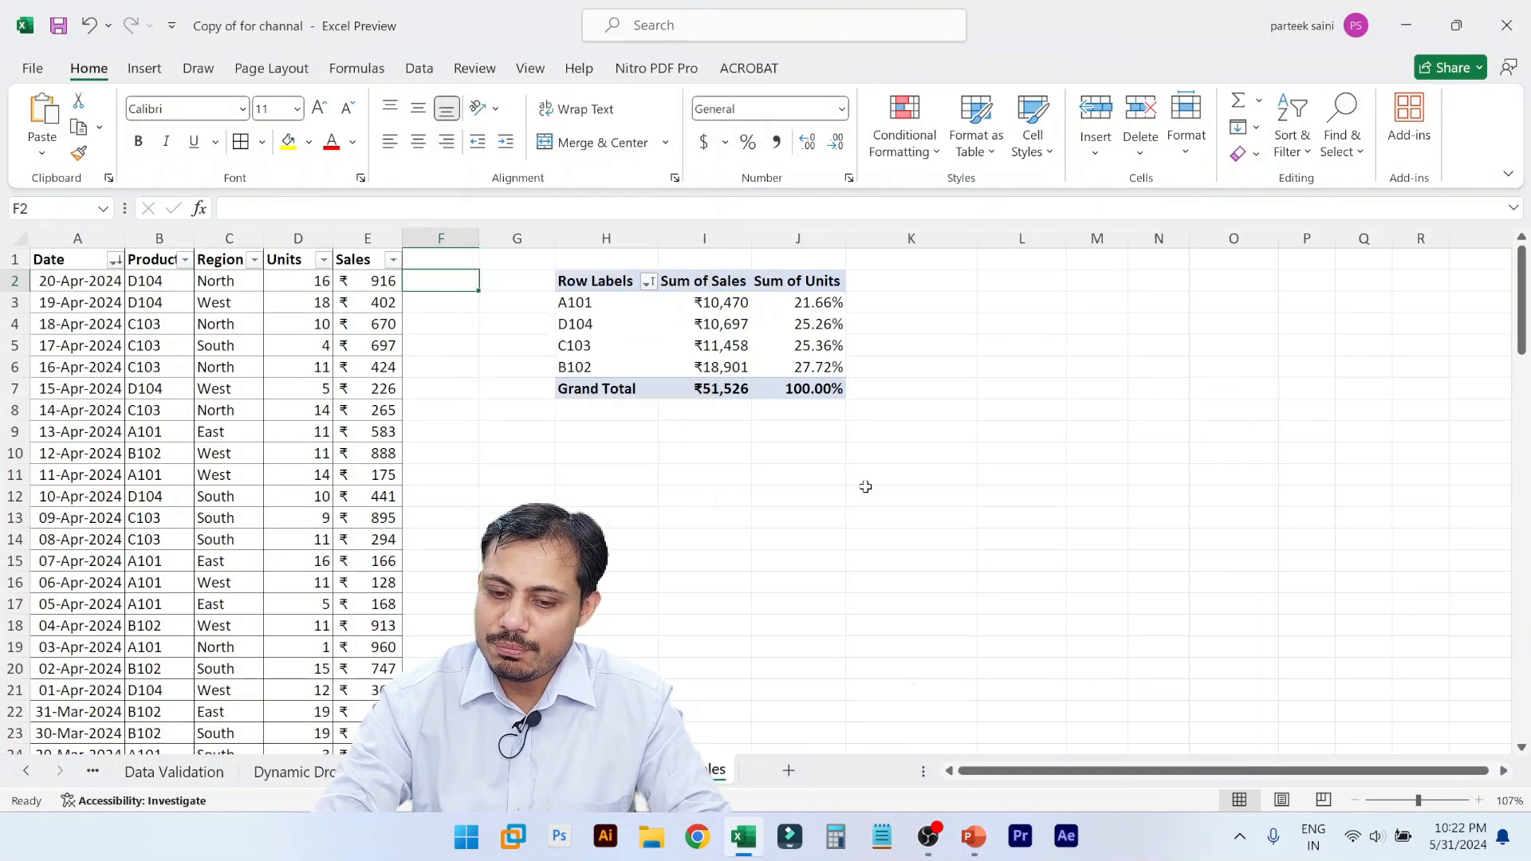
- Hide the ribbon to give the source data and PivotTable more room on screen
left_click(668, 308)
left_click(610, 324)
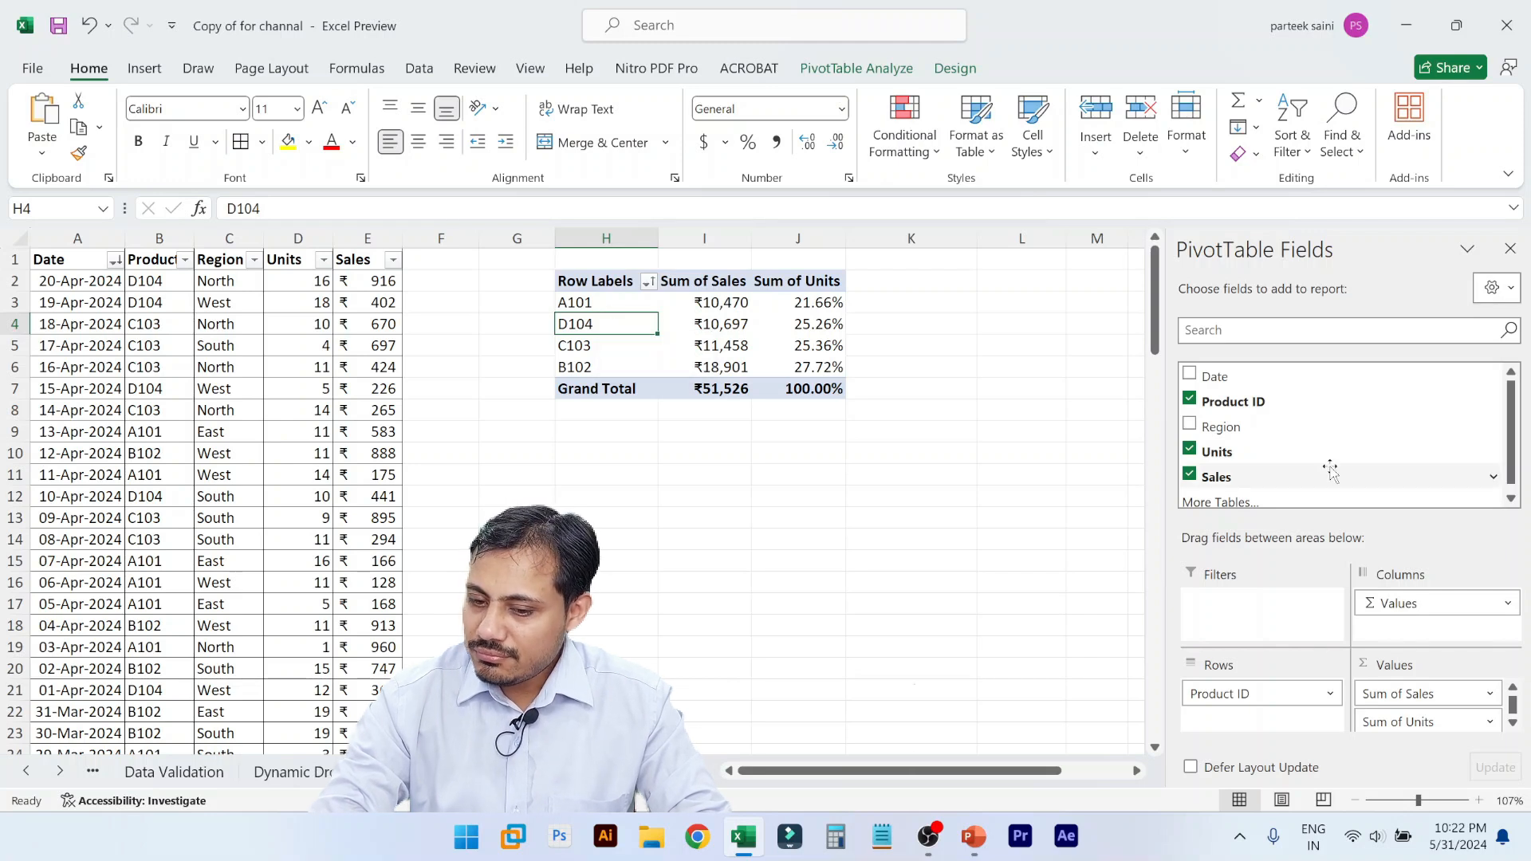
left_click(301, 385)
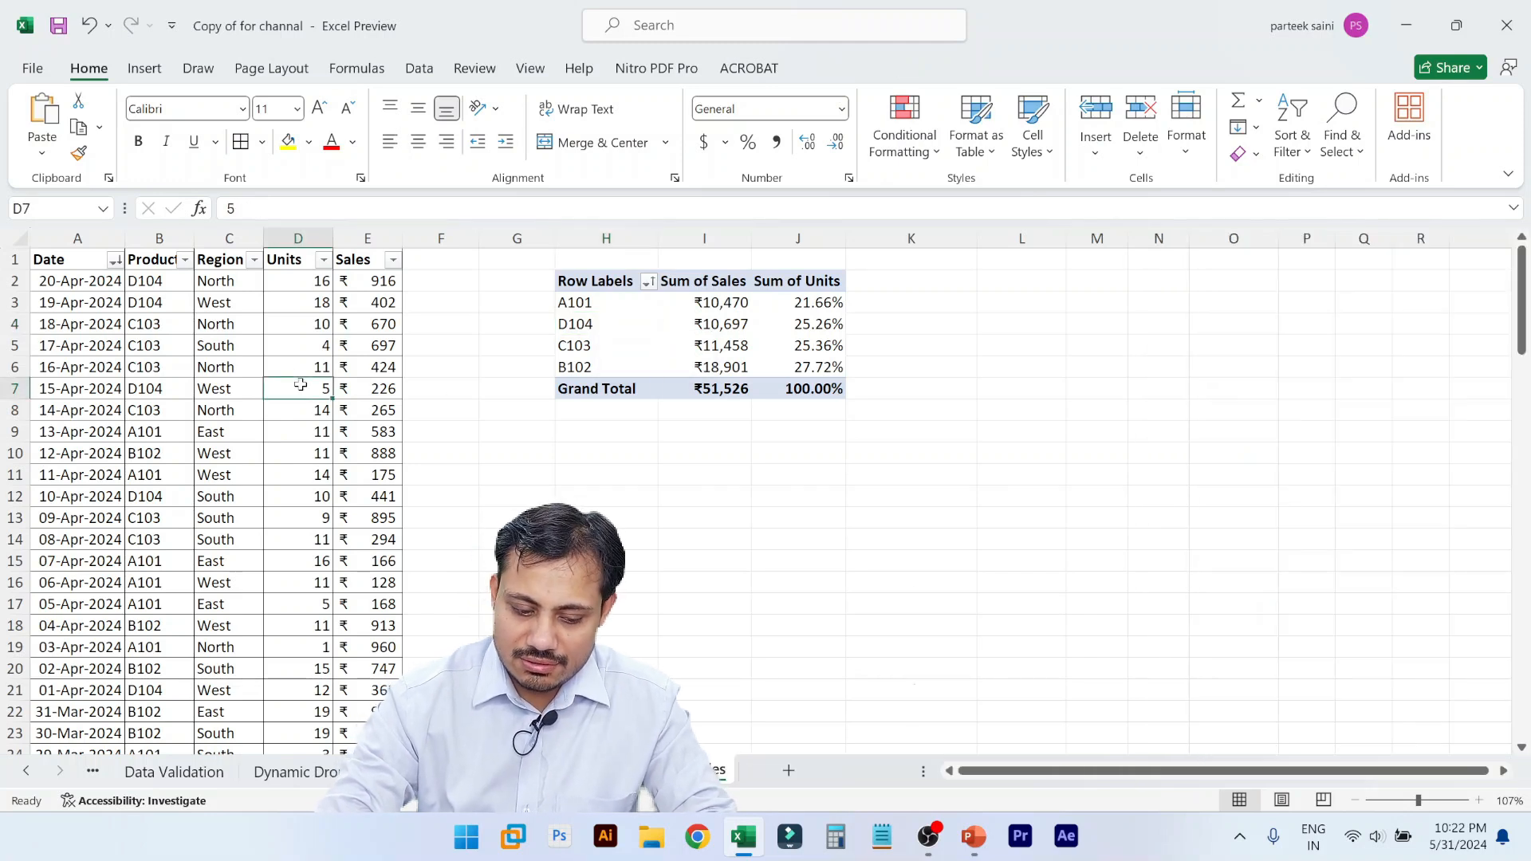
key("ctrl+shift+F1")
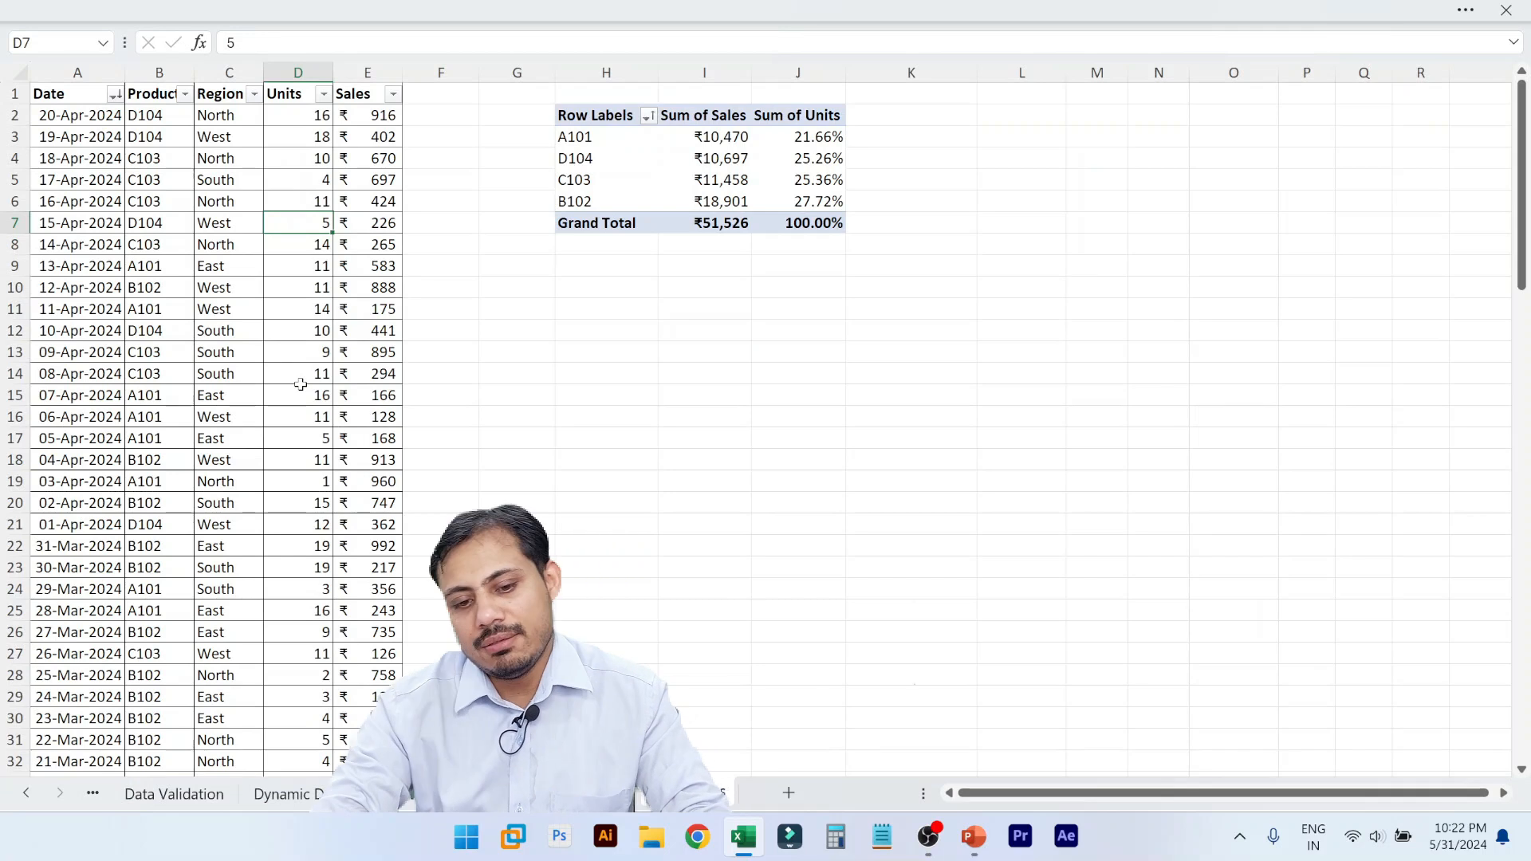
- Add the Date field to the PivotTable rows and review the month, day and date levels it brings
left_click(580, 164)
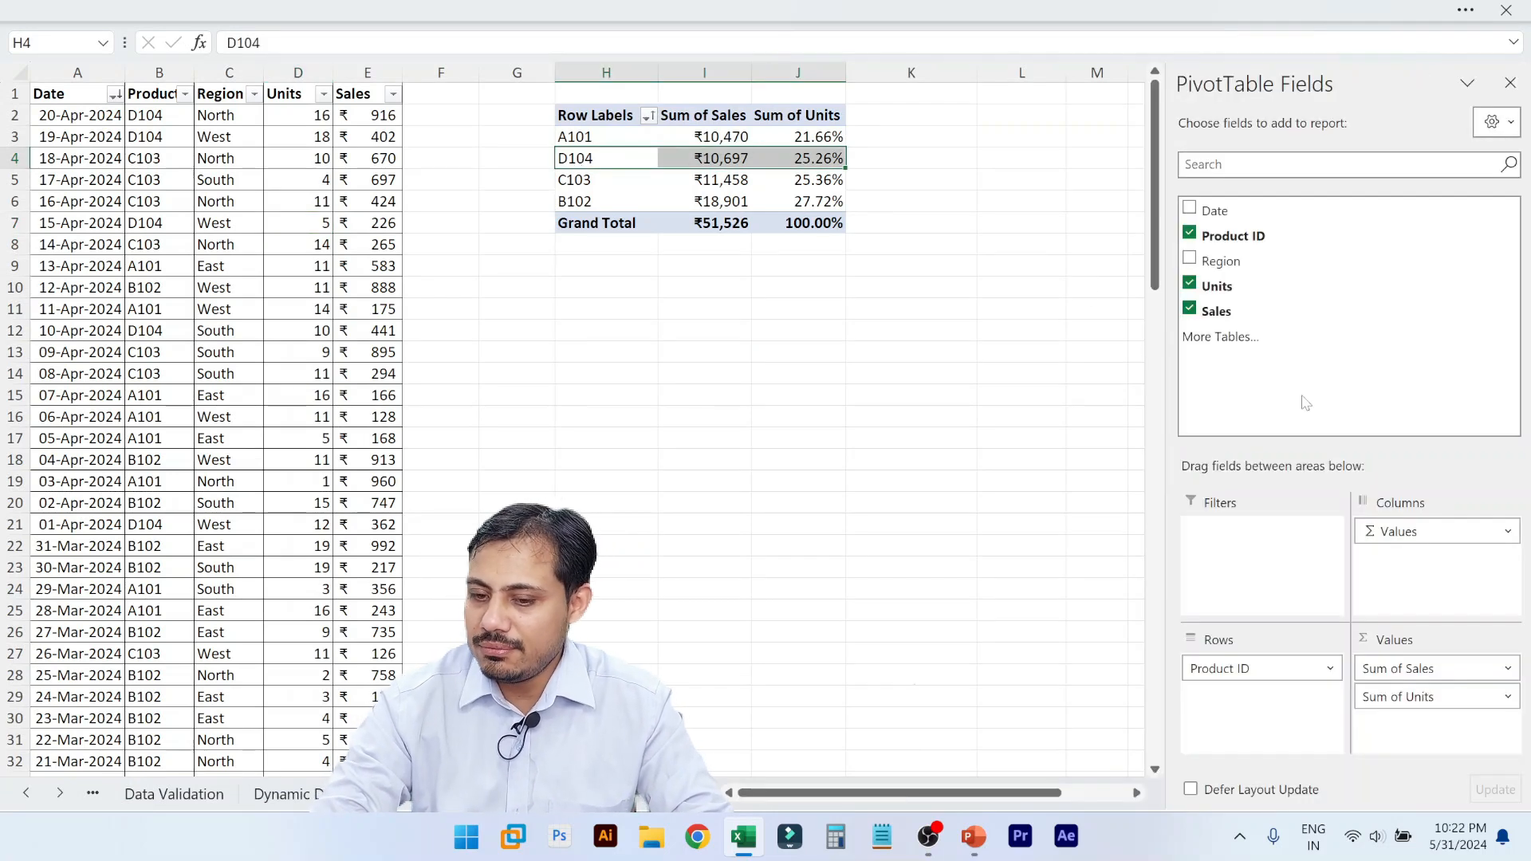
left_click(1189, 209)
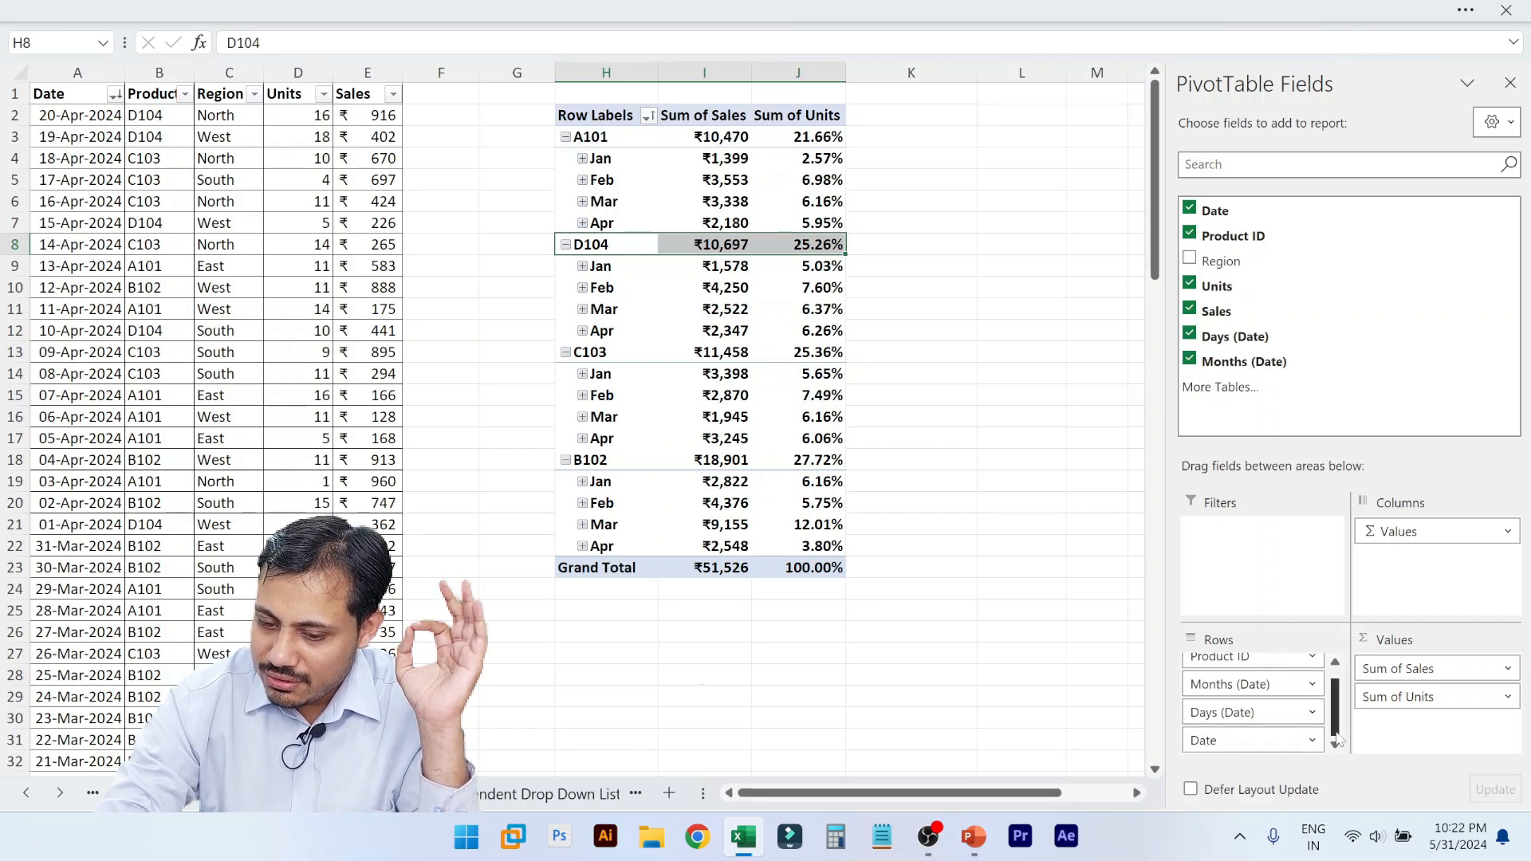
left_click(1332, 689)
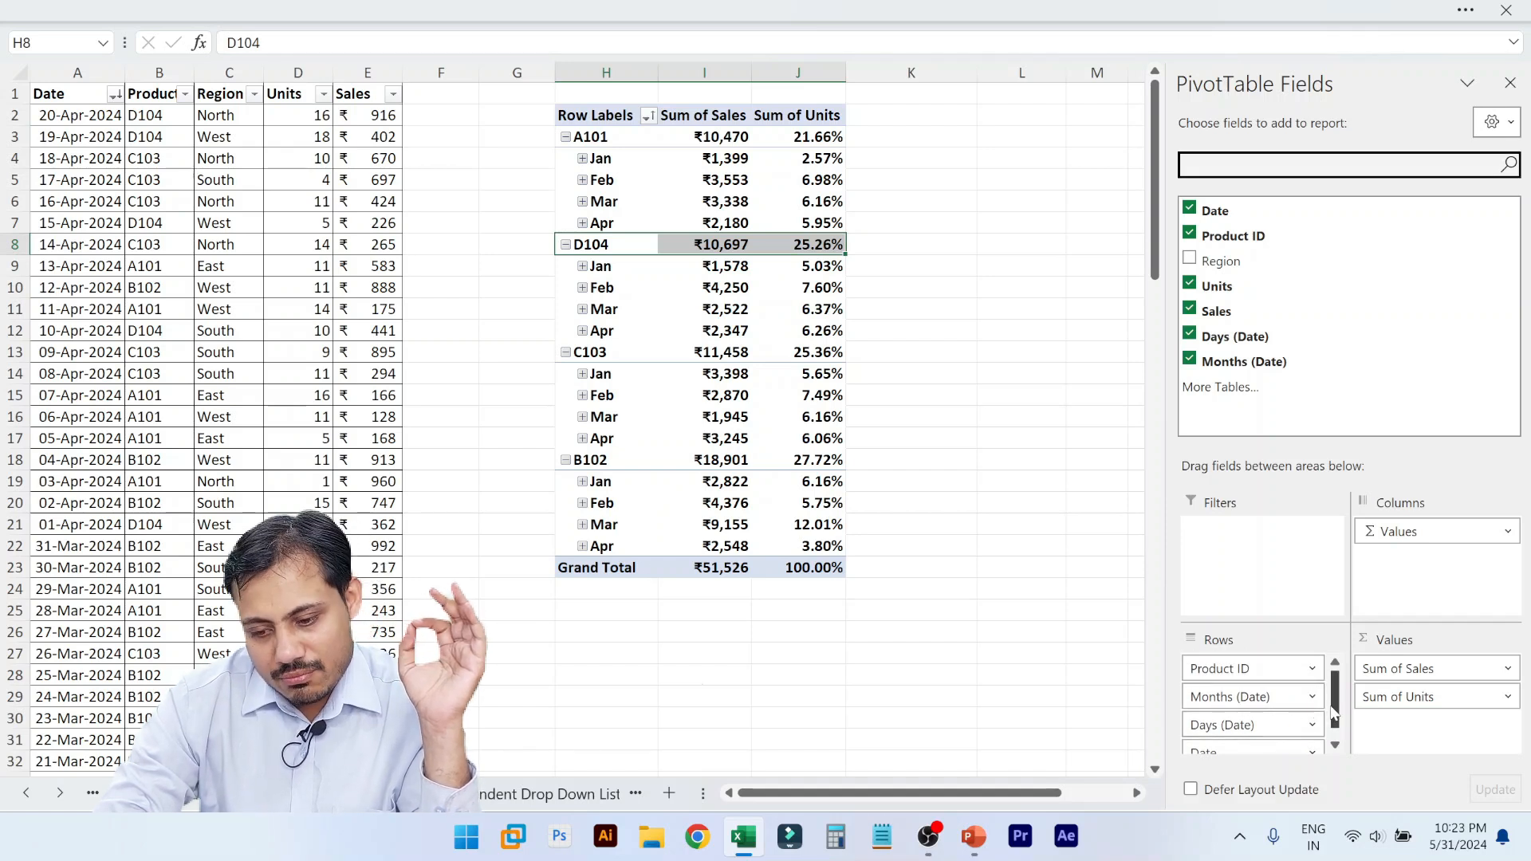
left_click_drag(1338, 712, 1339, 726)
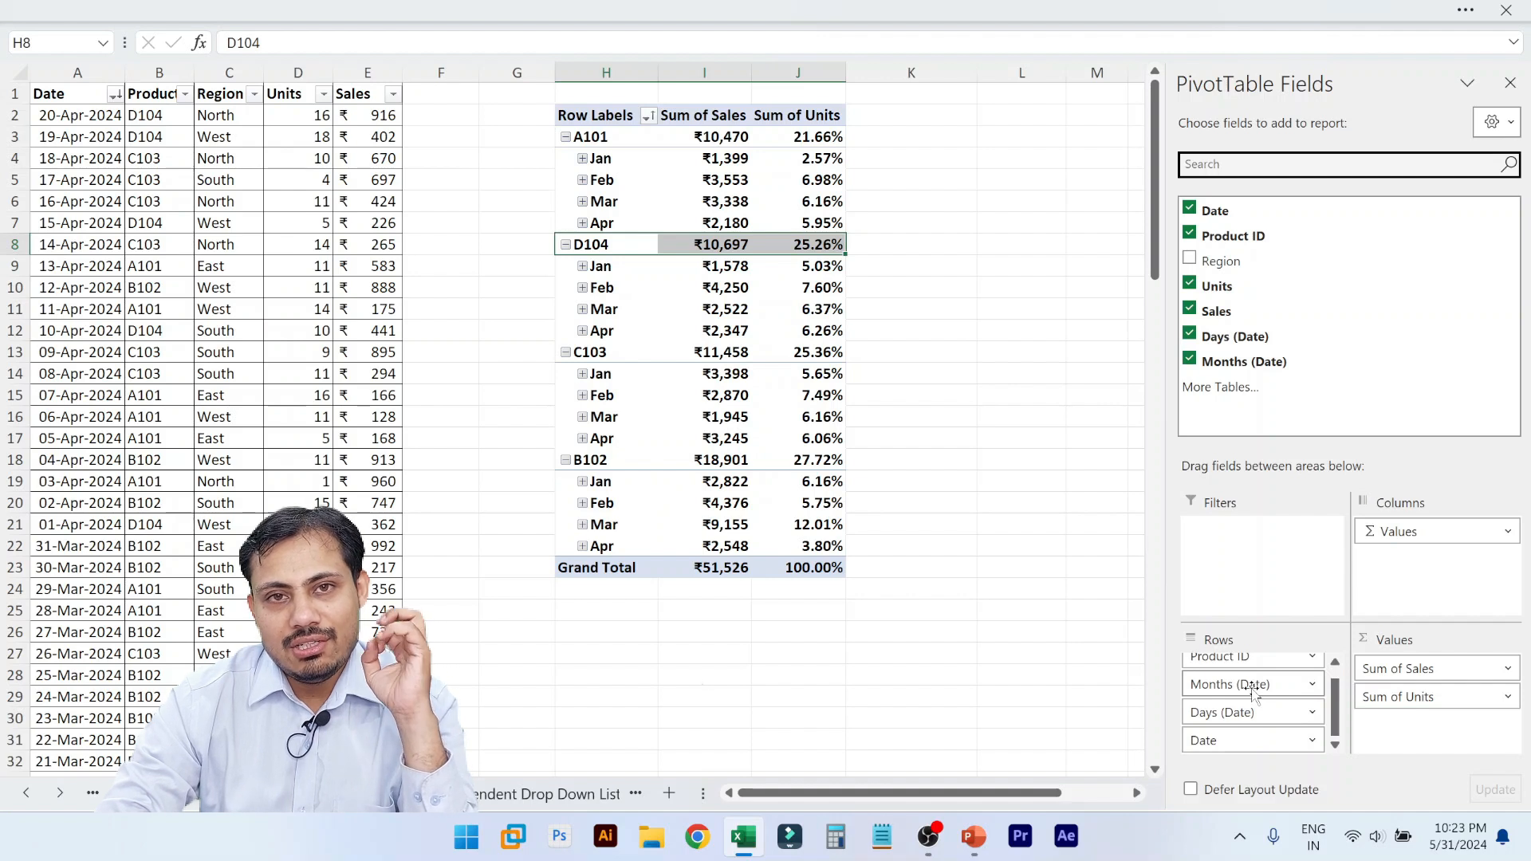
- Select dates in the source Date column and compare them with the monthly groups under each product
left_click(56, 201)
left_click_drag(43, 118, 12, 579)
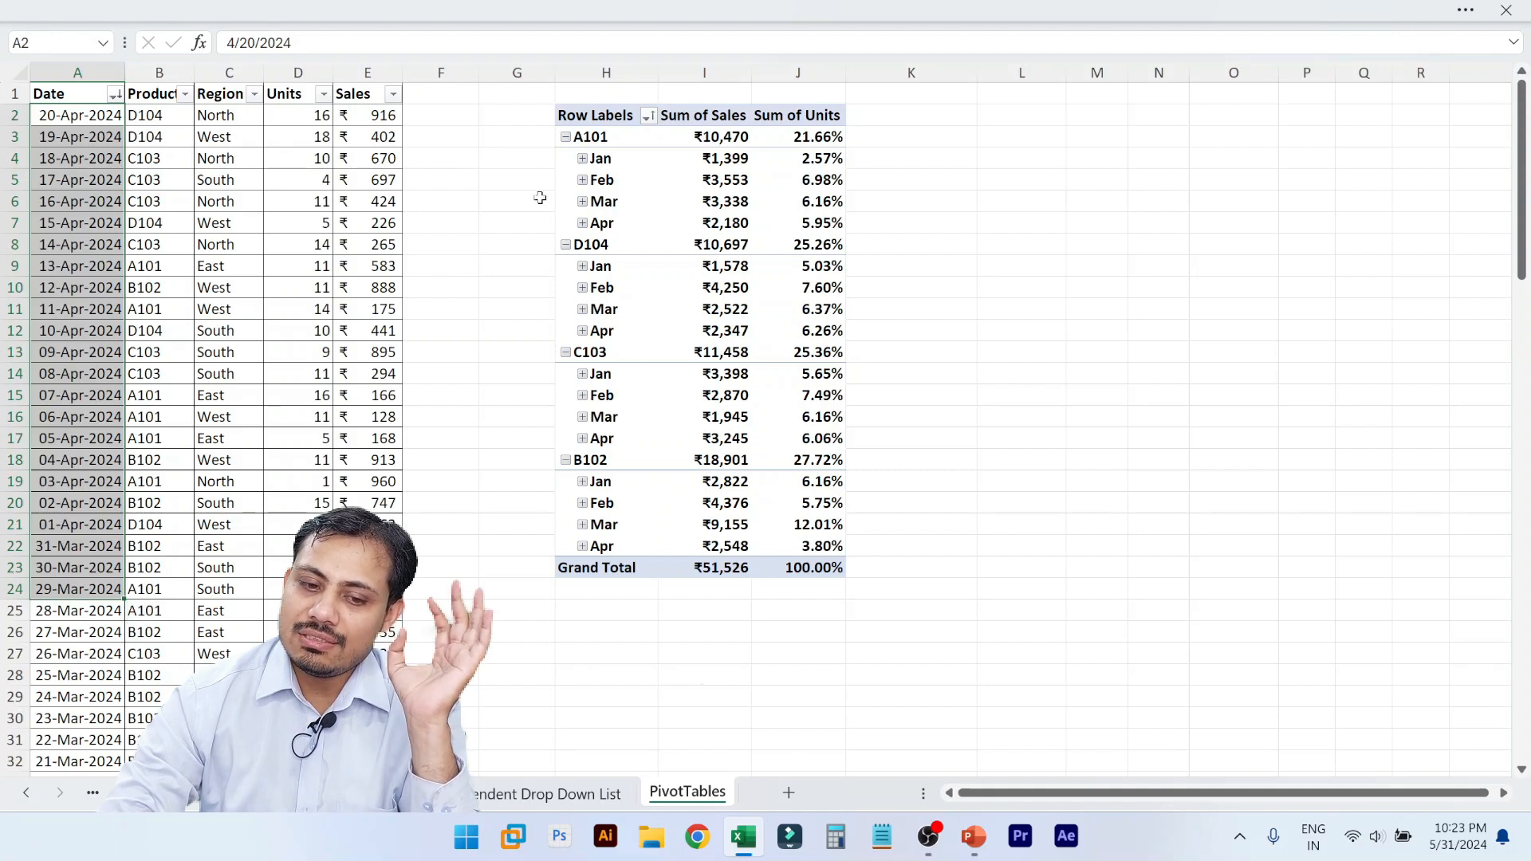
left_click(497, 199)
left_click(520, 241)
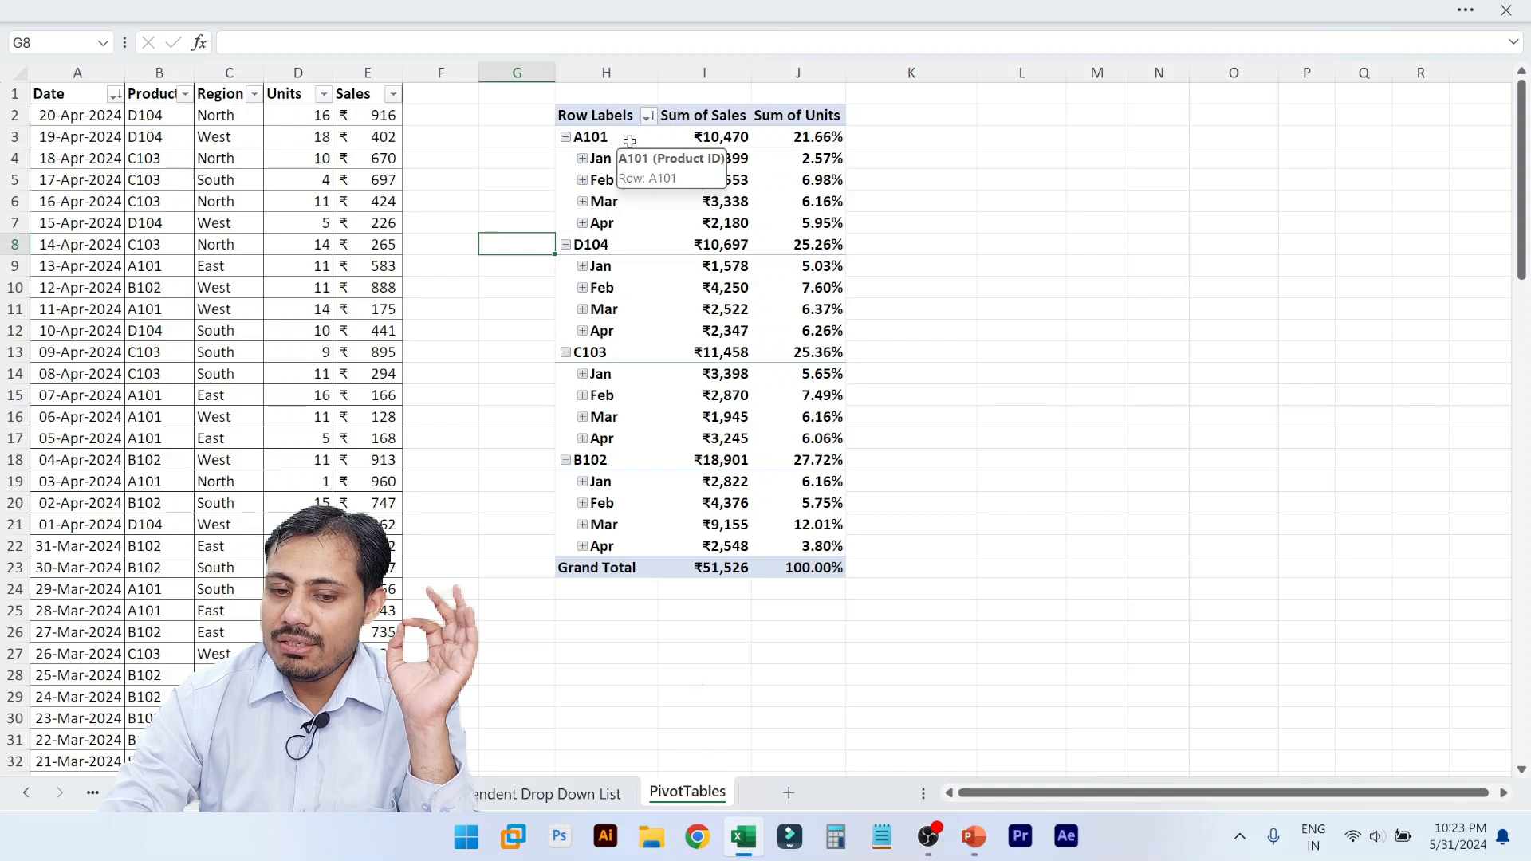
left_click(631, 140)
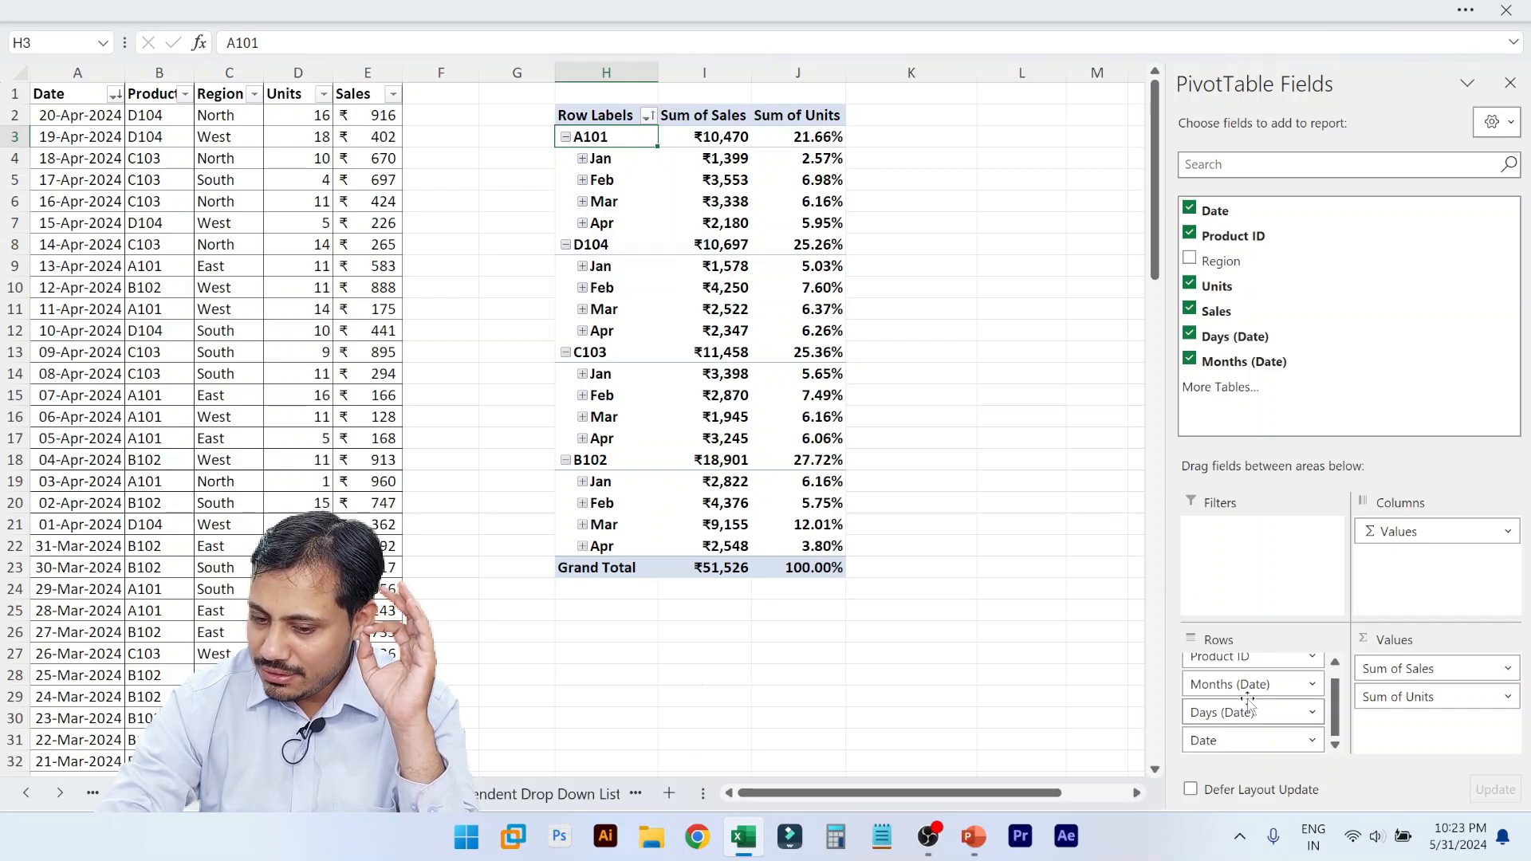
- Move the Months (Date) field above Product ID in the PivotTable rows
scroll(1276, 689, "up", 1)
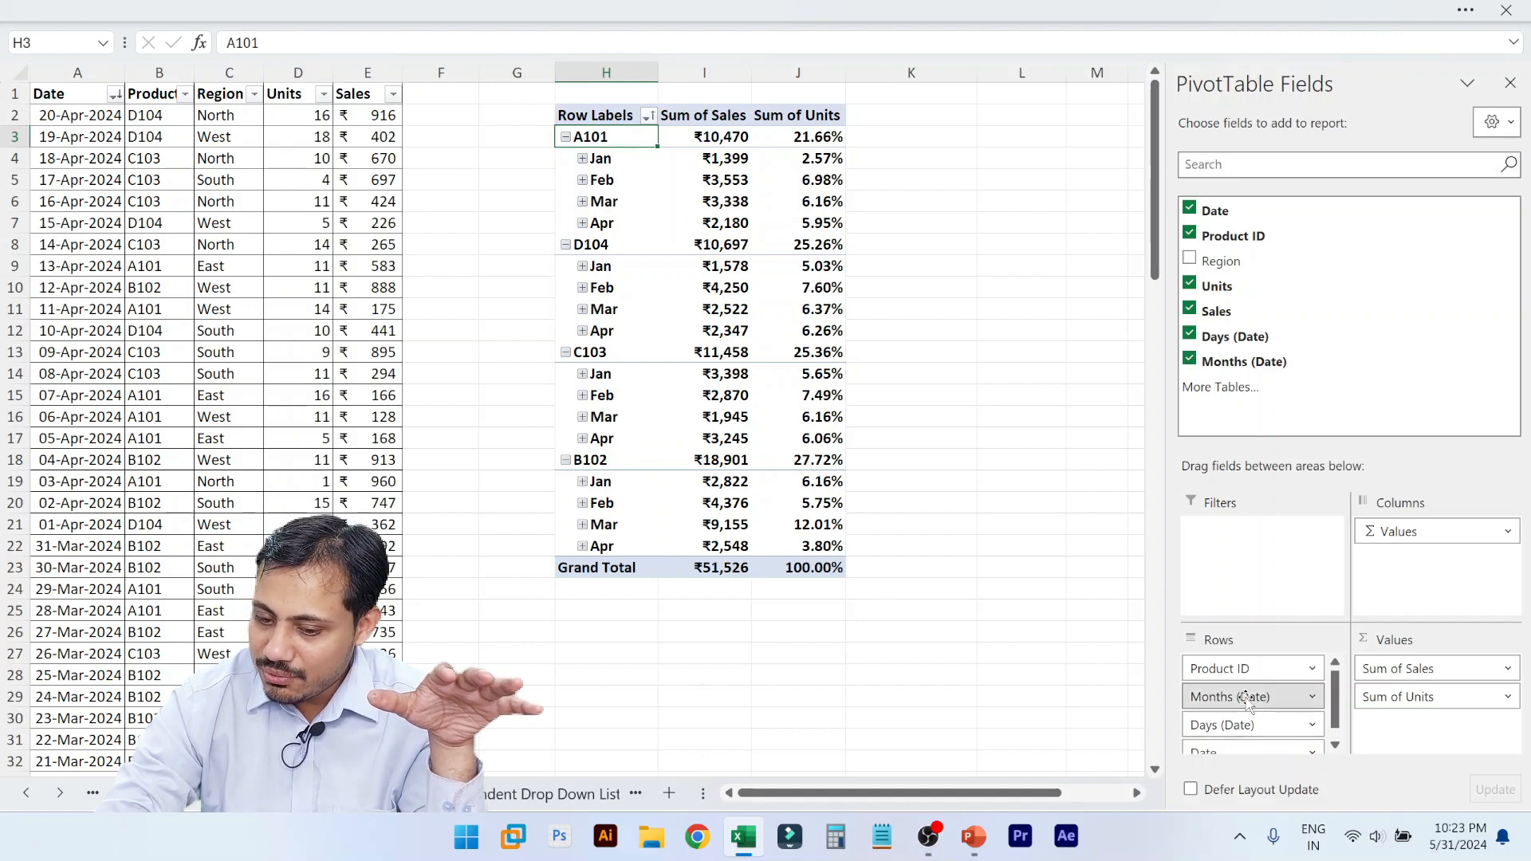
left_click_drag(1249, 700, 1261, 687)
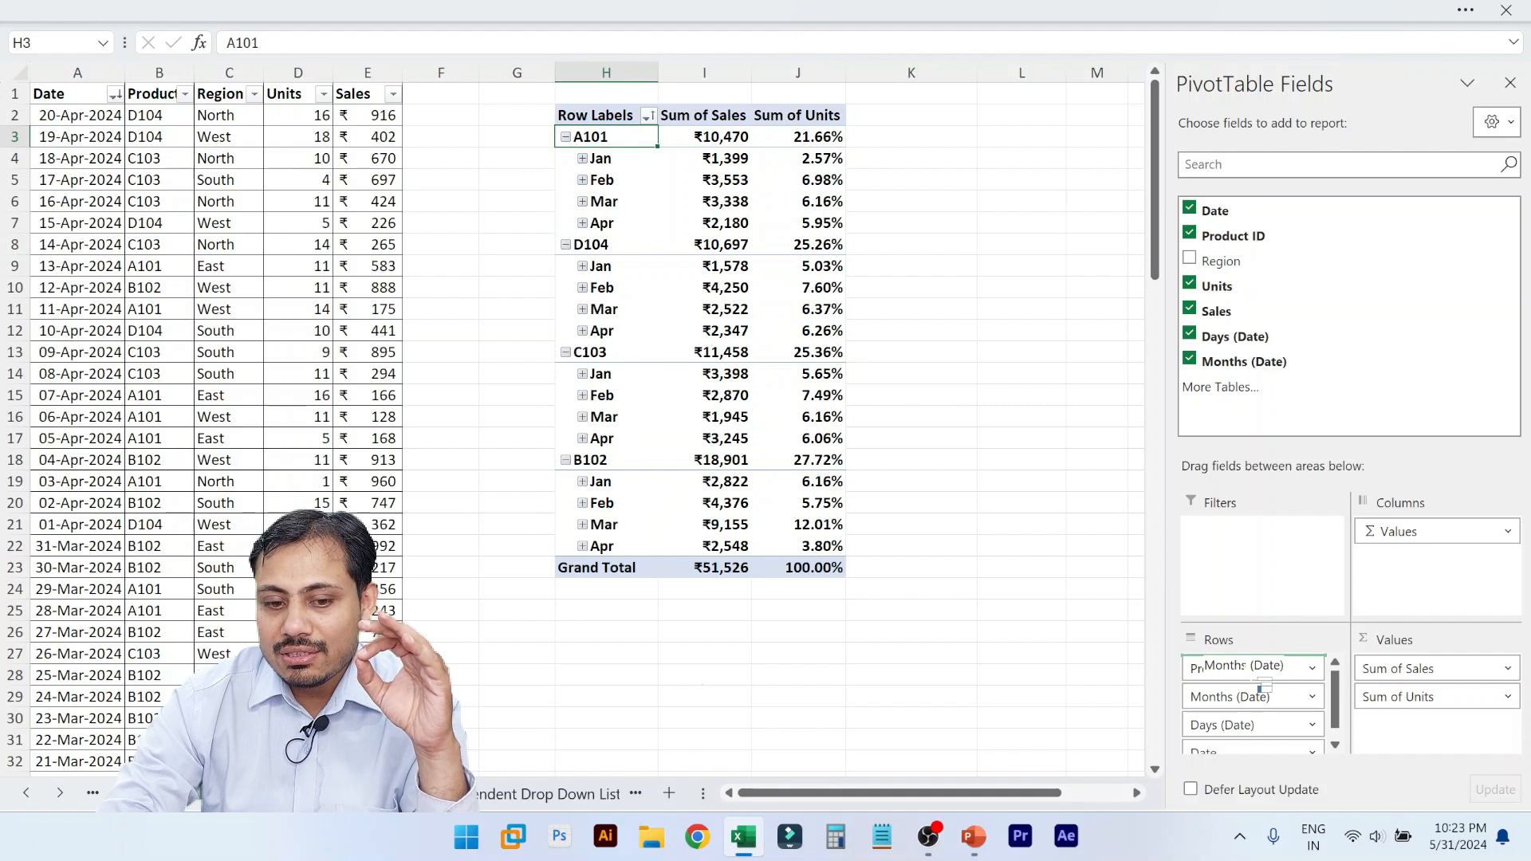
left_click_drag(1261, 687, 1260, 687)
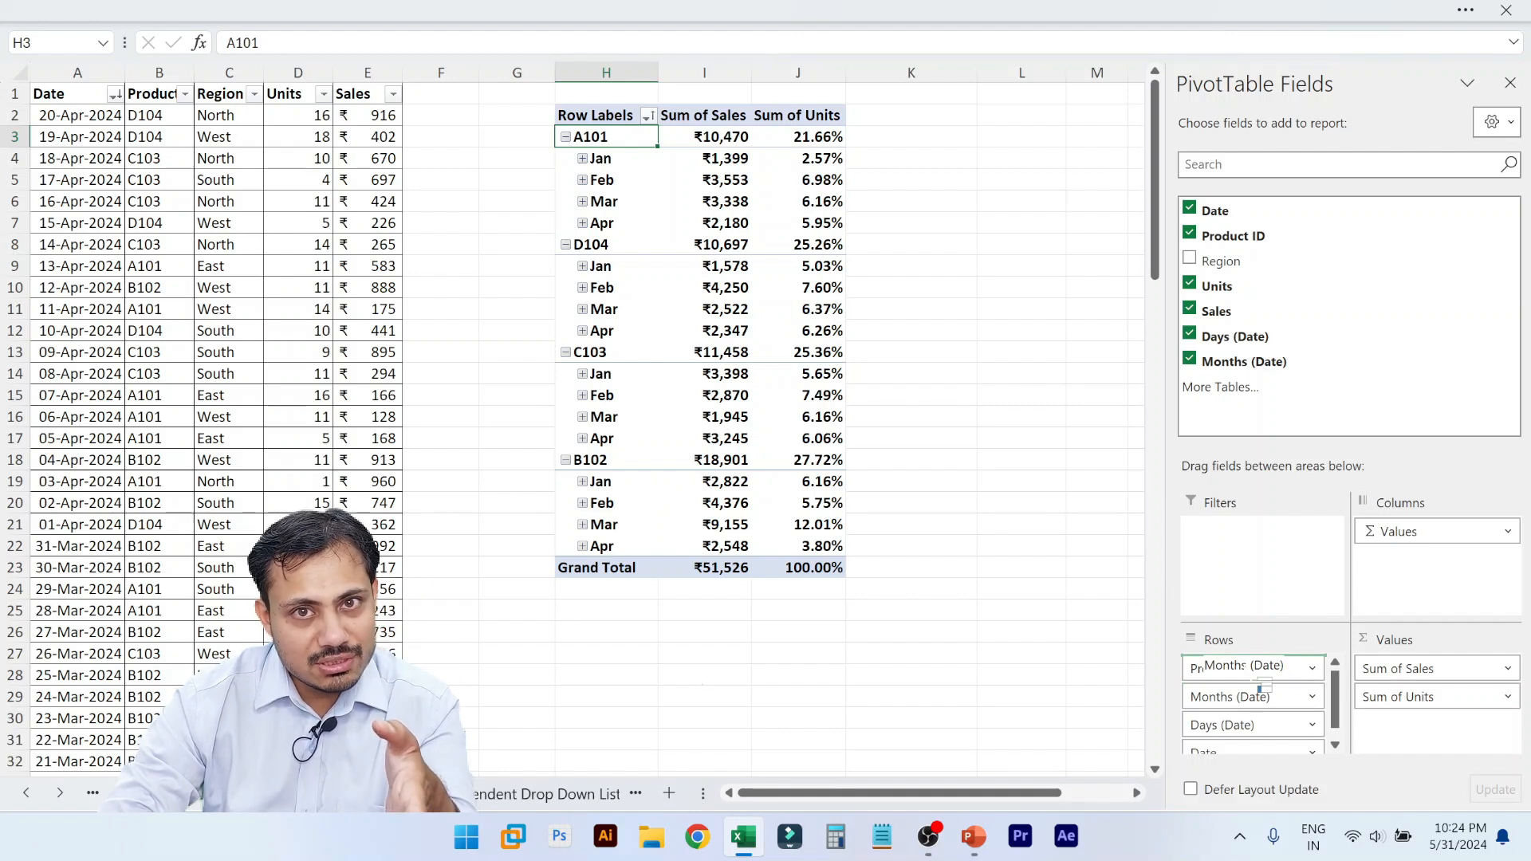
left_click_drag(1263, 686, 1248, 673)
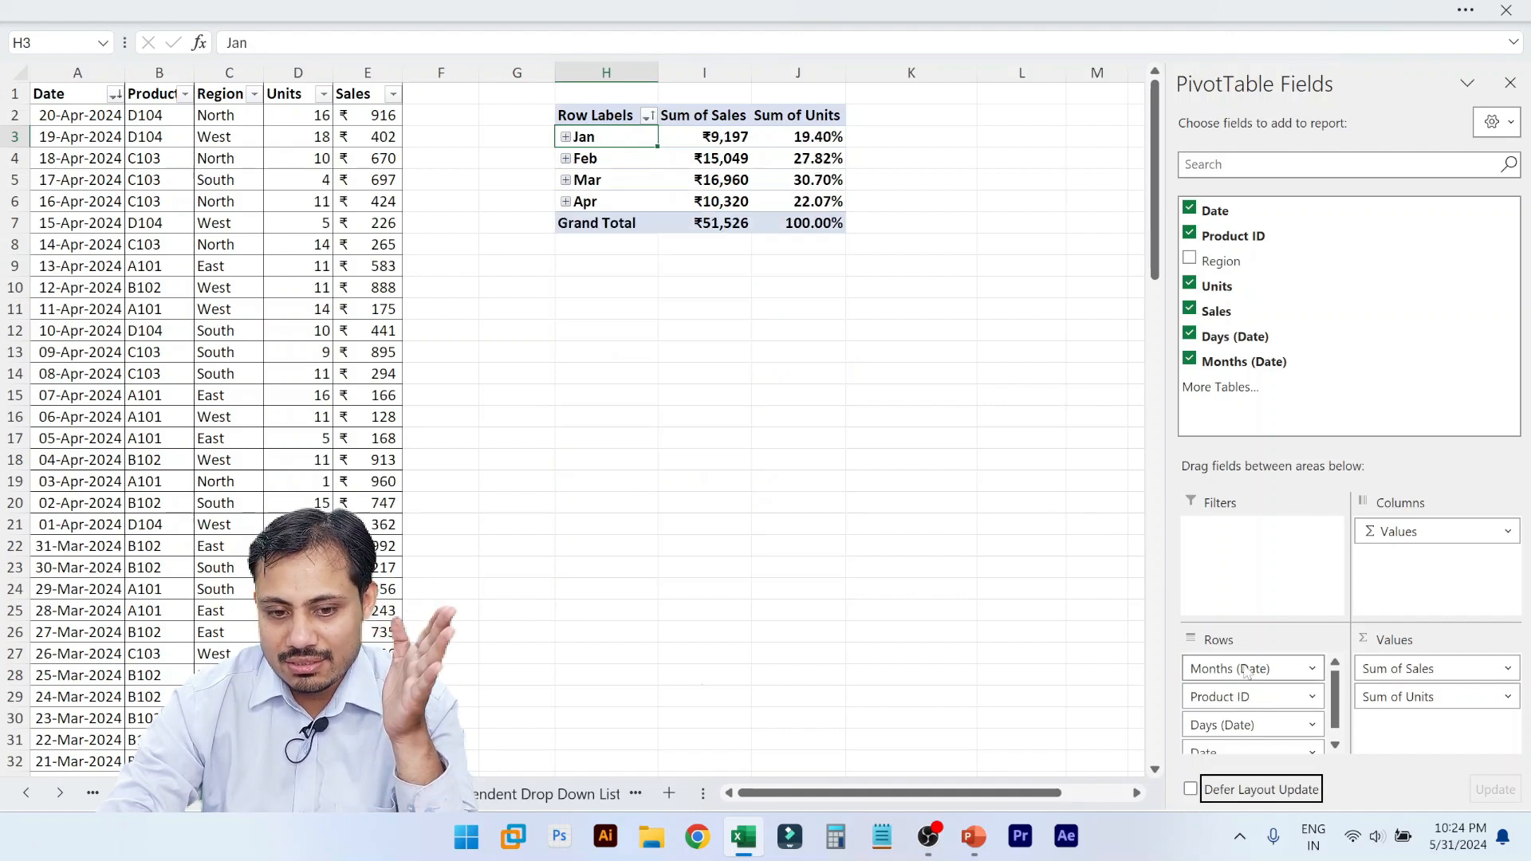
- Expand January in the PivotTable to examine its sales and units by product and day
left_click(565, 137)
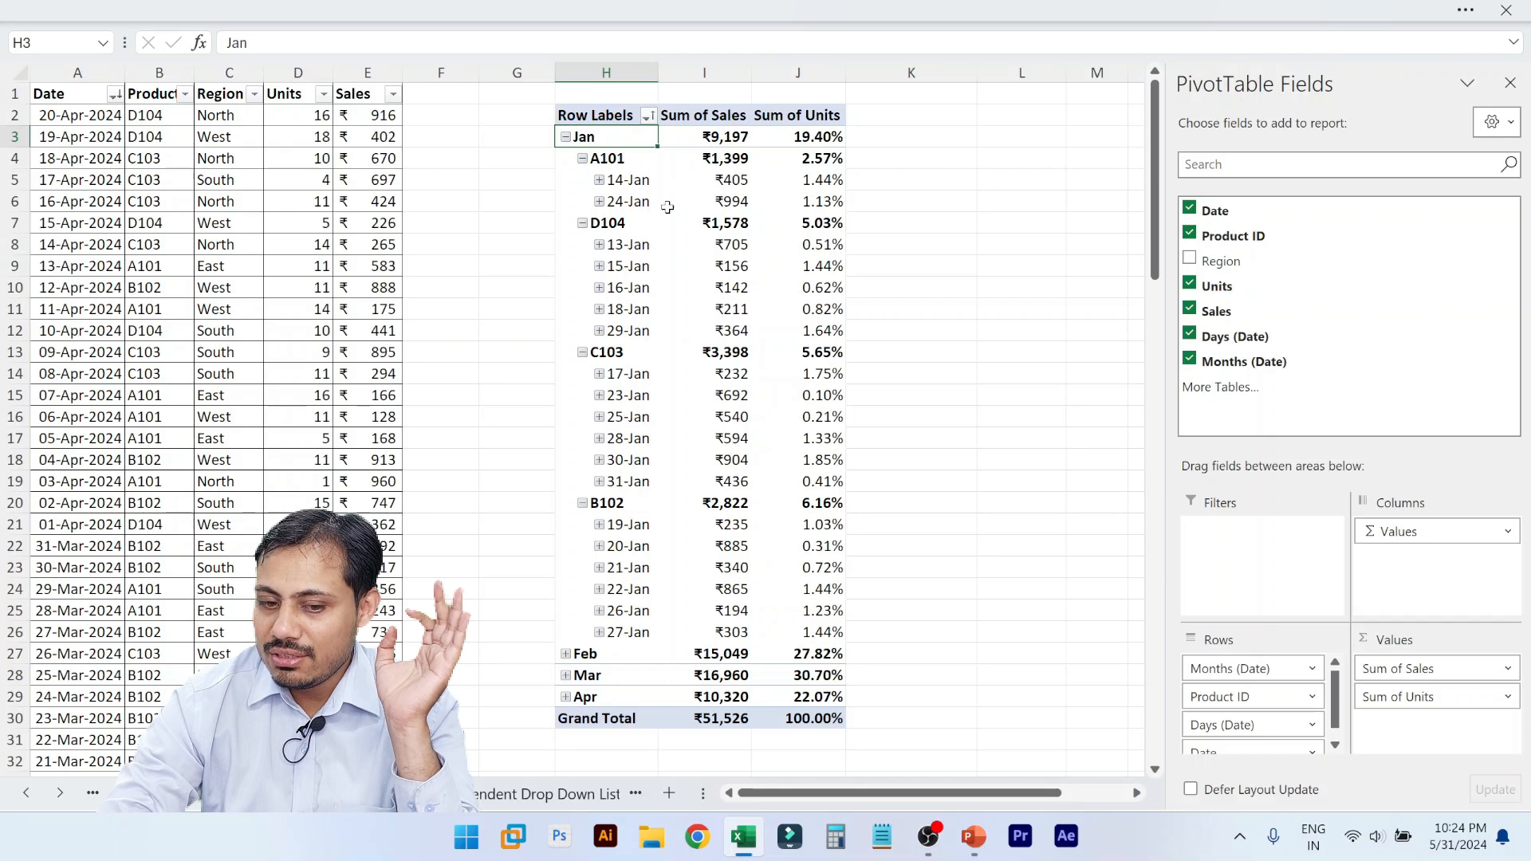
scroll(612, 494, "down", 1)
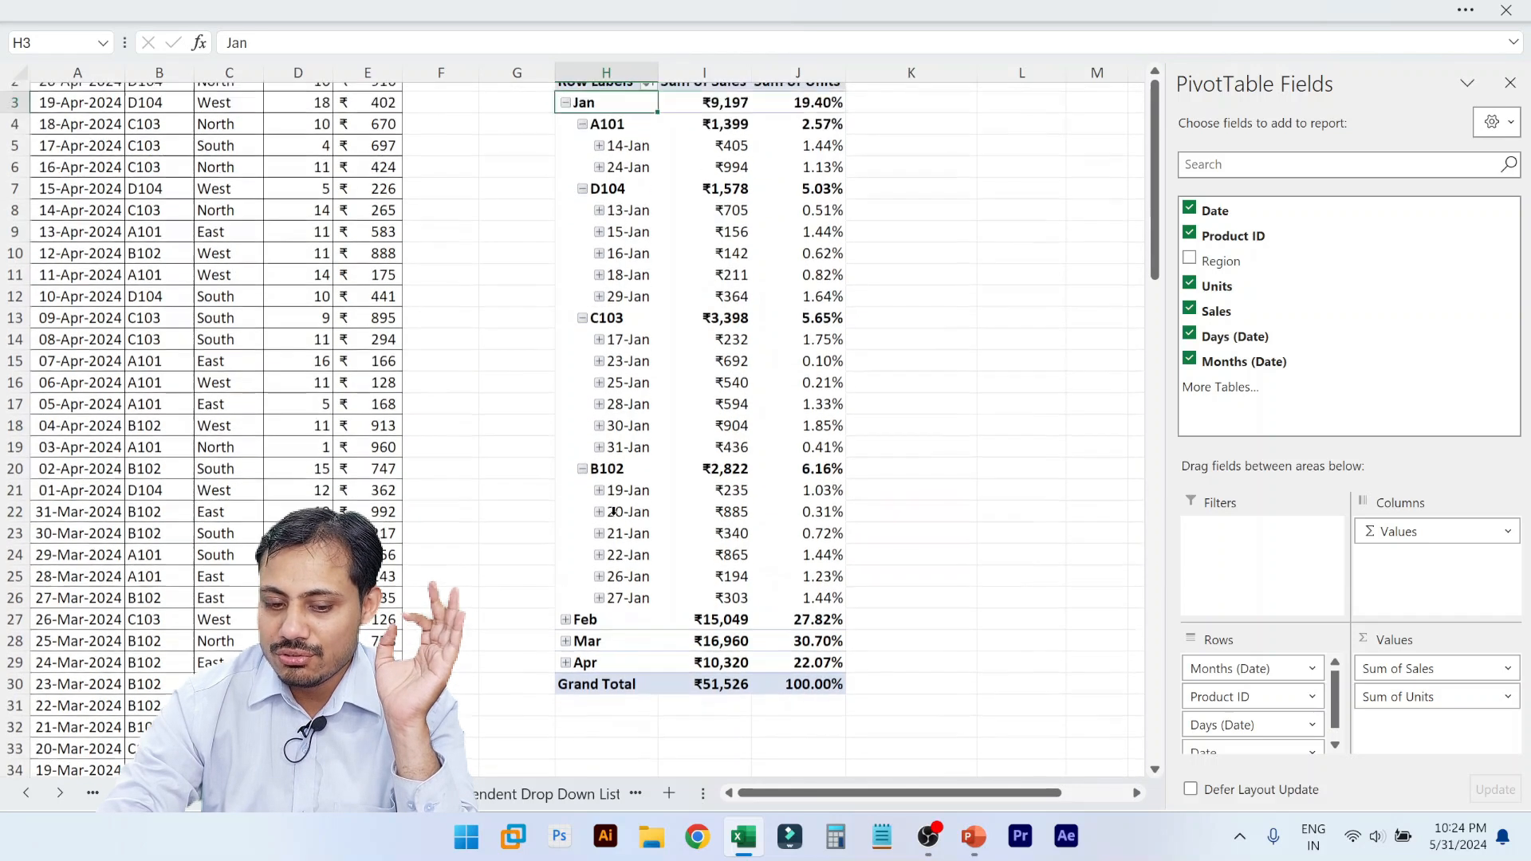
scroll(613, 510, "up", 1)
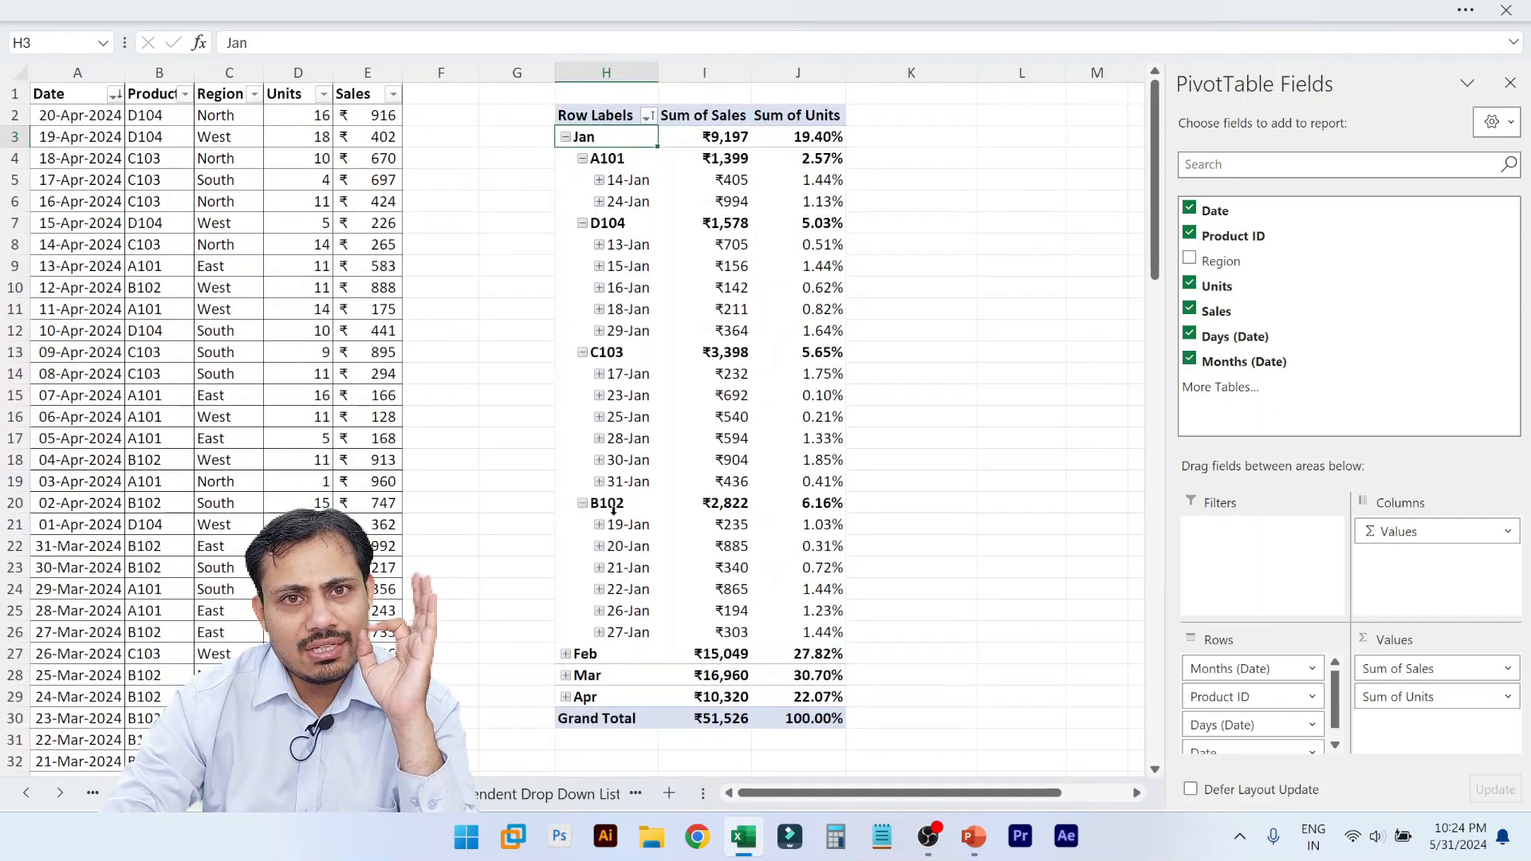
- Undo the January expansion and move Product ID back above Months (Date) in the PivotTable rows
key("ctrl+z")
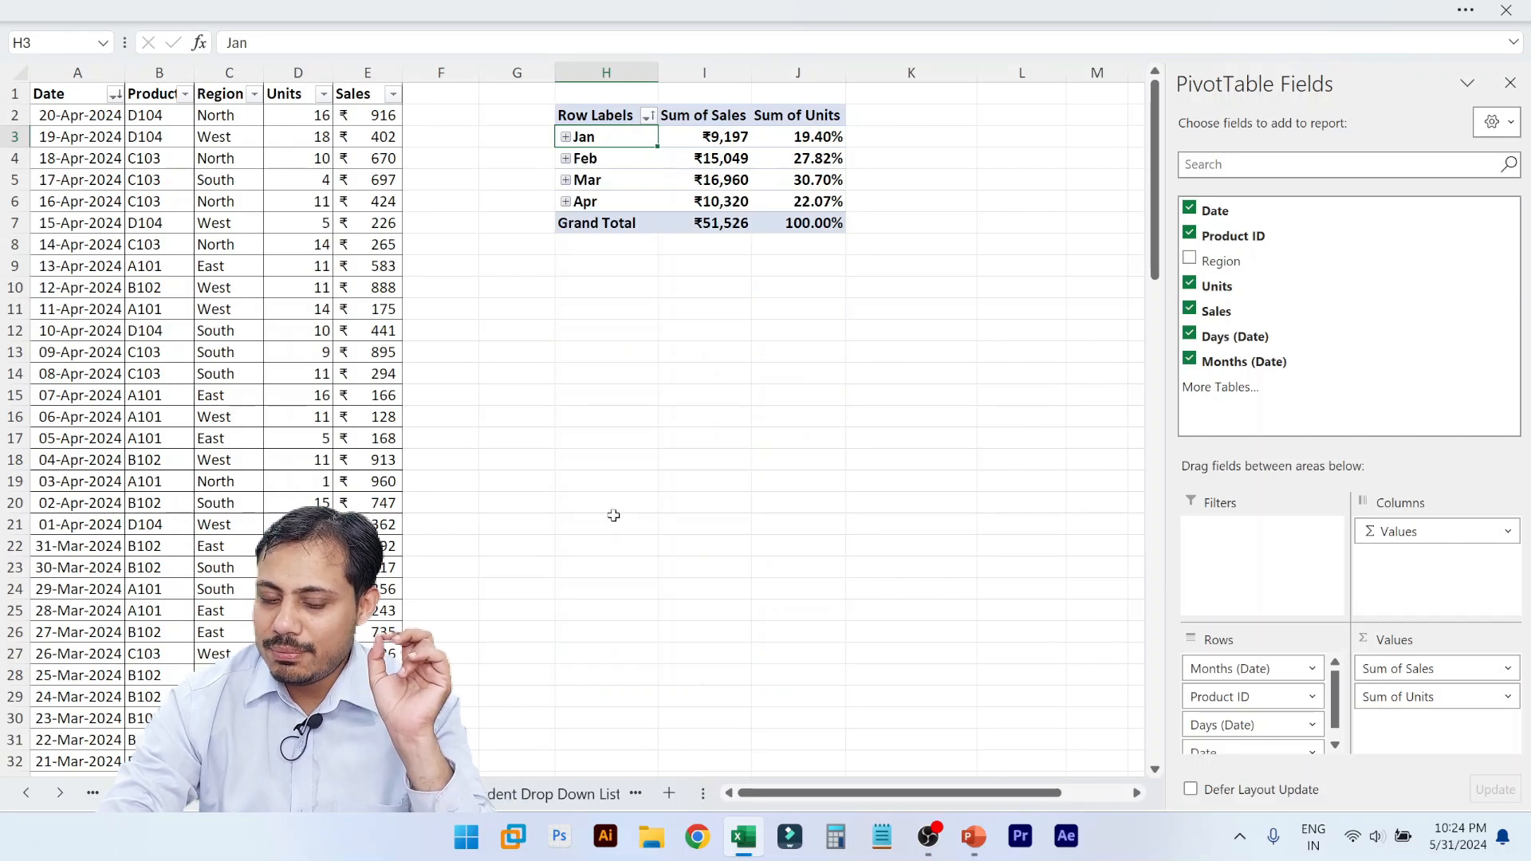
left_click_drag(1236, 697, 1246, 670)
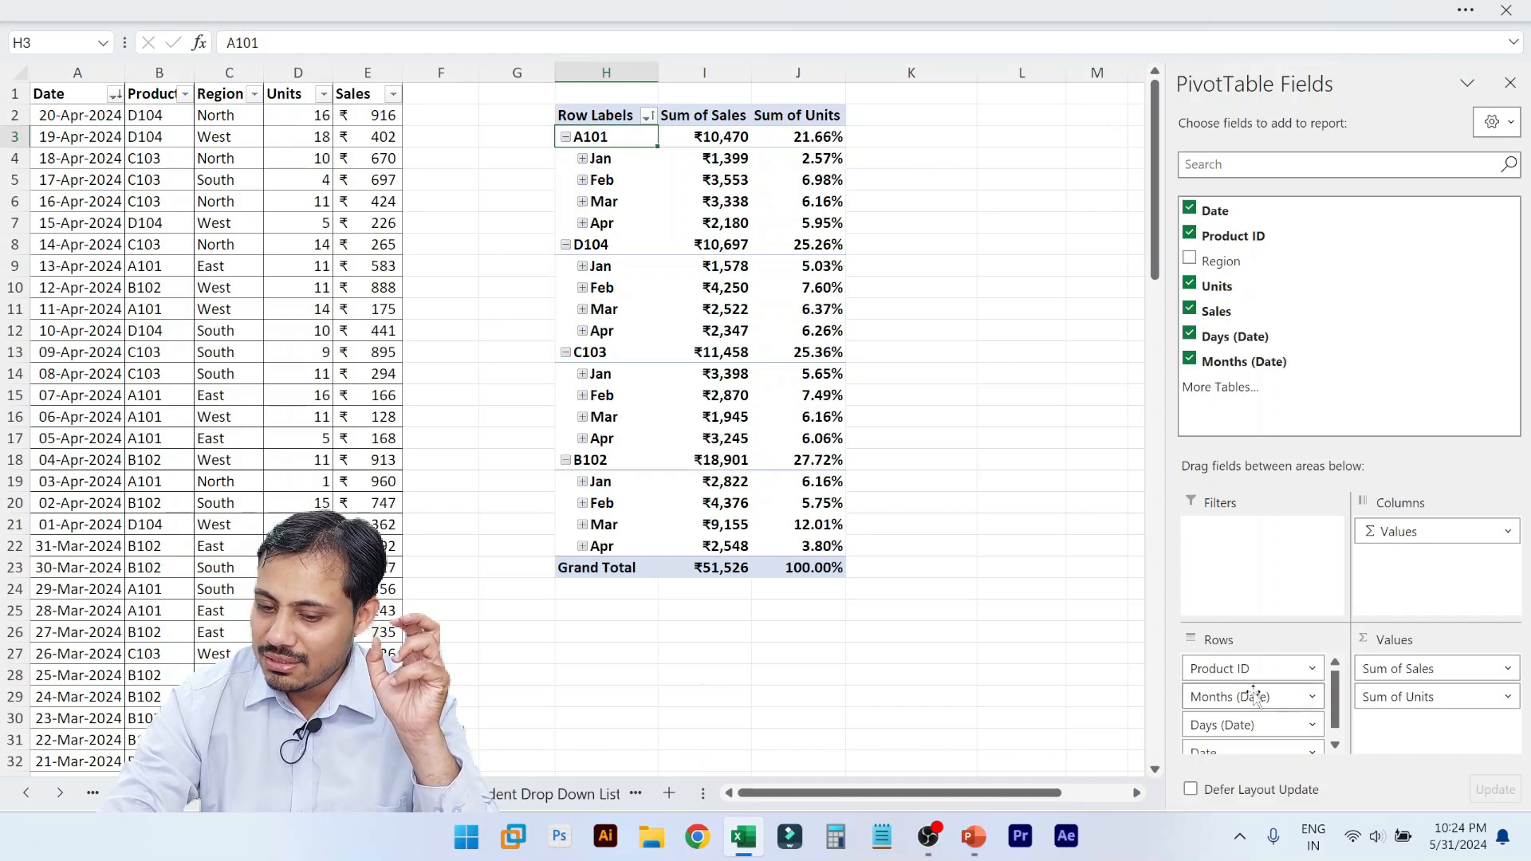
- Move the Product ID field from the PivotTable rows to the columns, below Values
left_click_drag(1217, 671, 1431, 574)
scroll(936, 556, "right", 2)
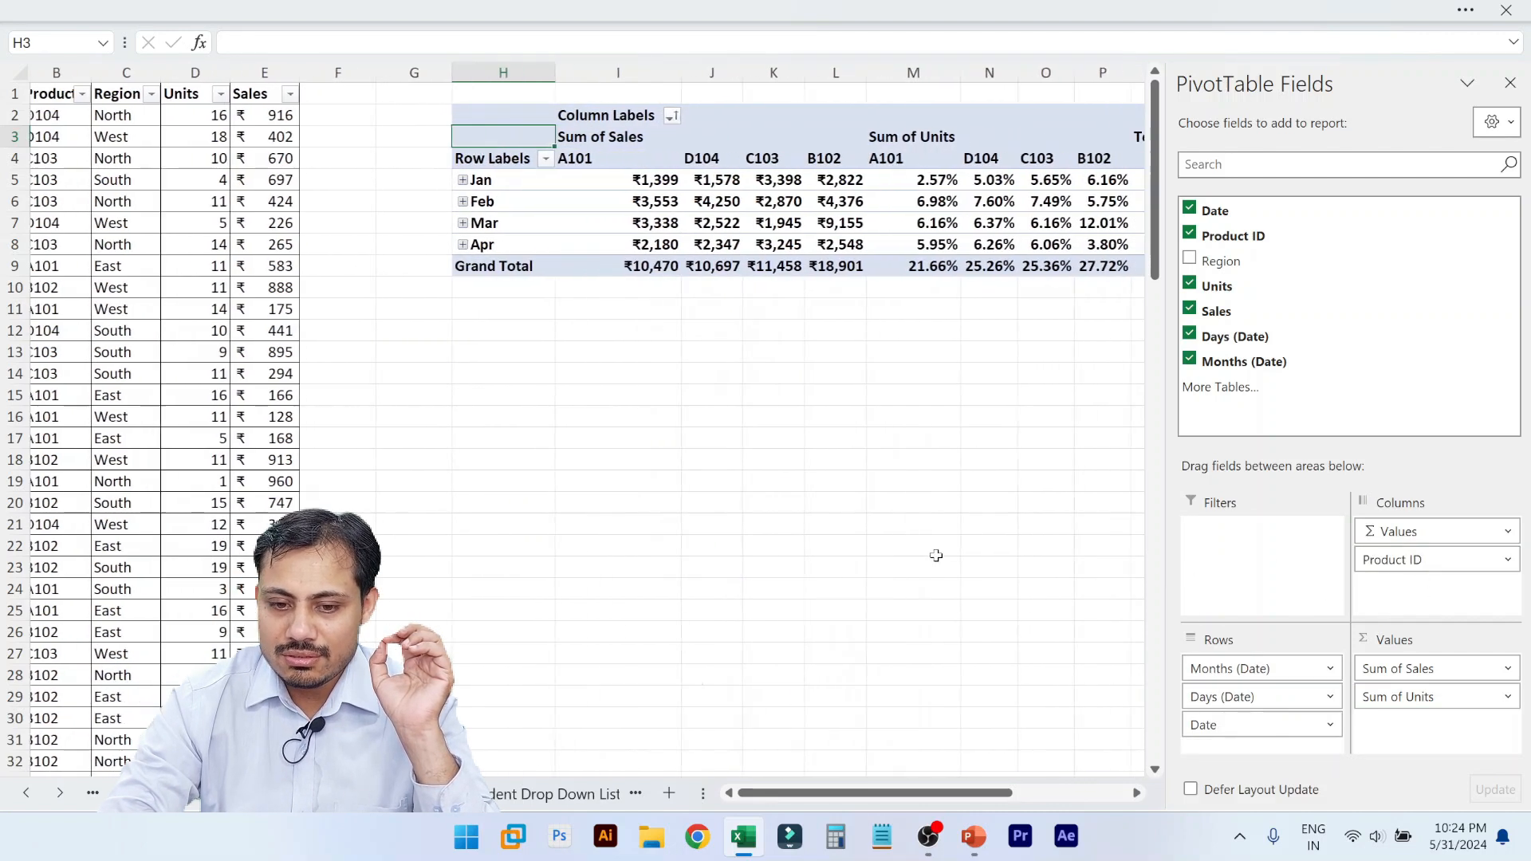
scroll(936, 556, "right", 5)
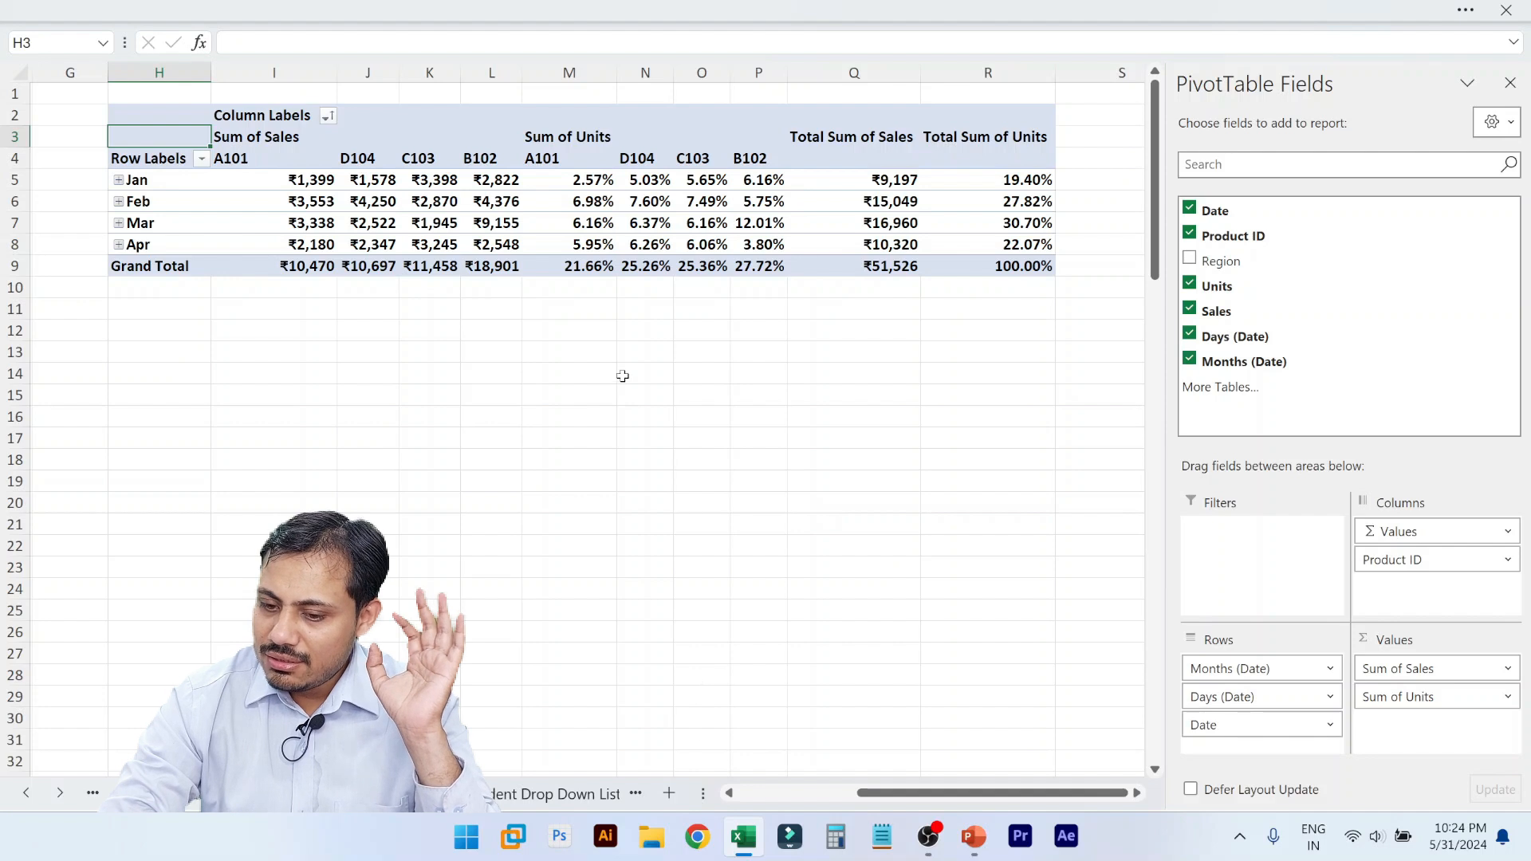
- Try the Values field in the PivotTable rows below Months (Date) and undo the move
left_click_drag(1424, 531, 1248, 693)
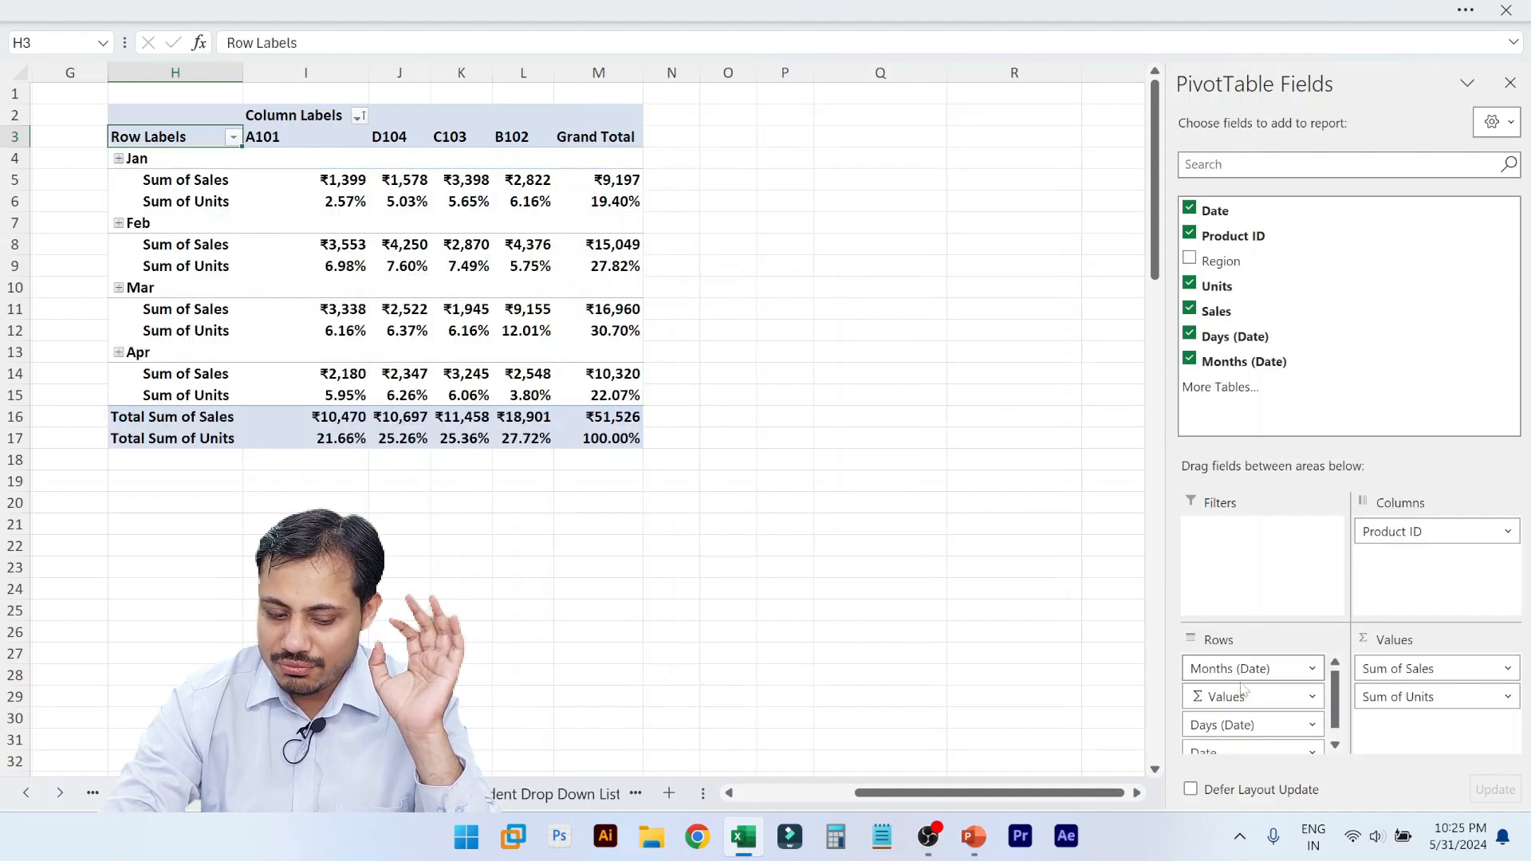
key("ctrl+z")
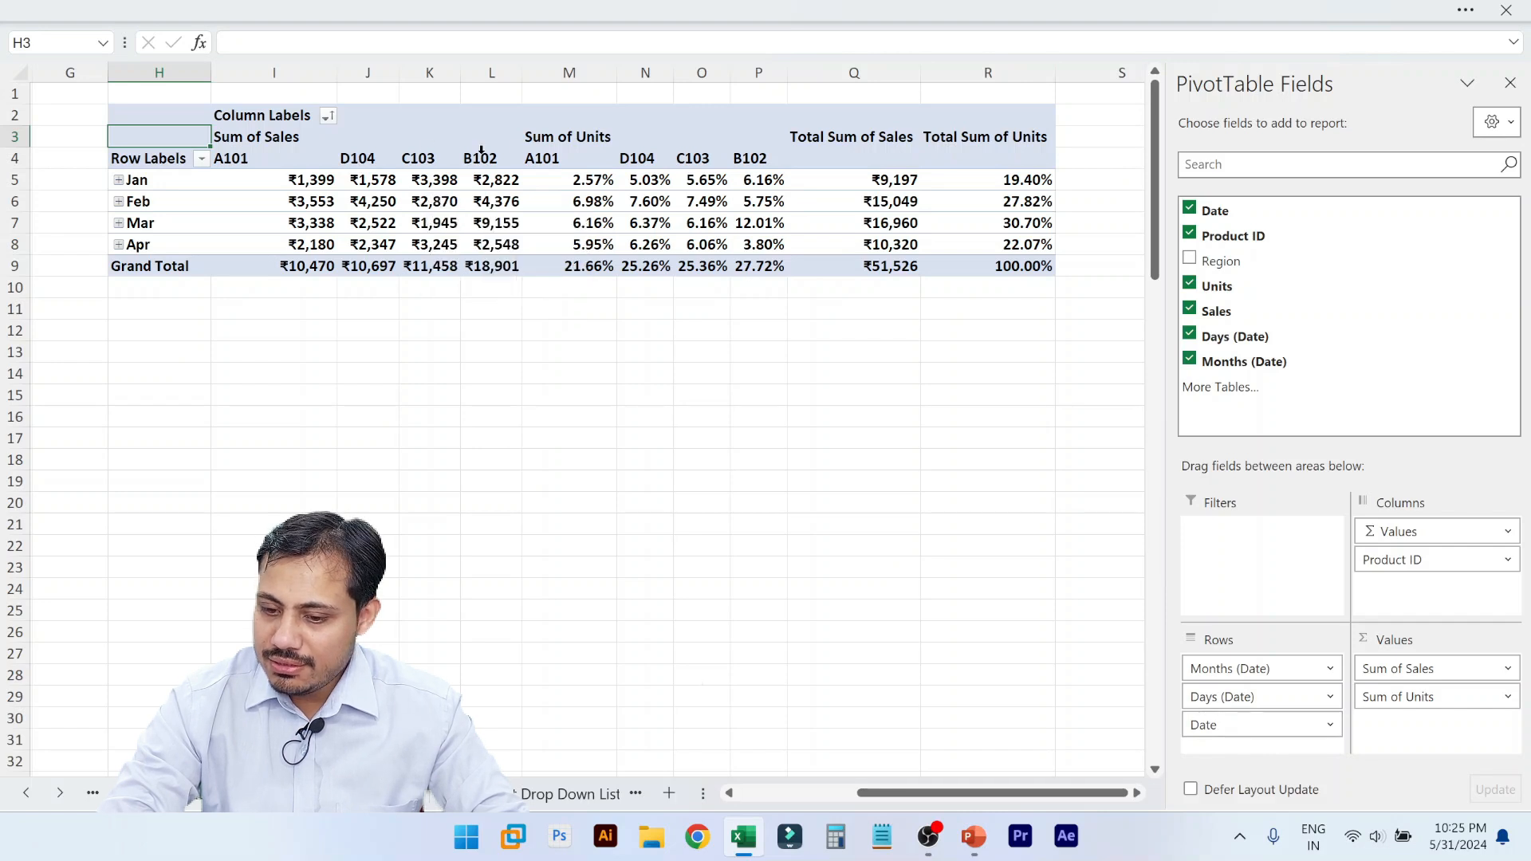
- Select the column labels A101 to B102 under Sum of Sales to examine the product columns
left_click(234, 159)
key("shift+Right")
key("shift+Right")
key("shift+Right")
key("shift+Right")
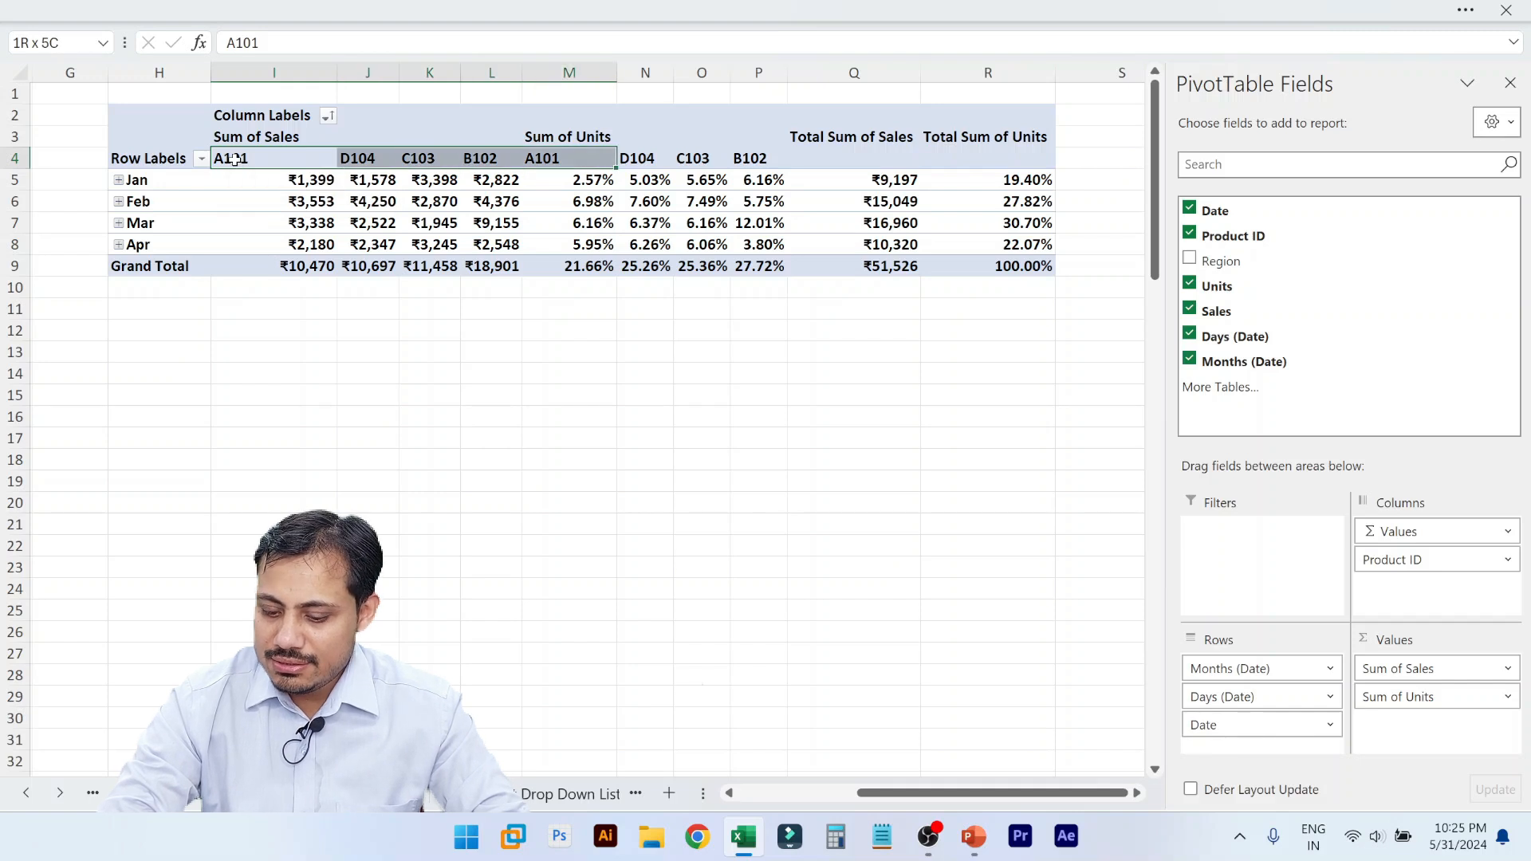
key("shift+Left")
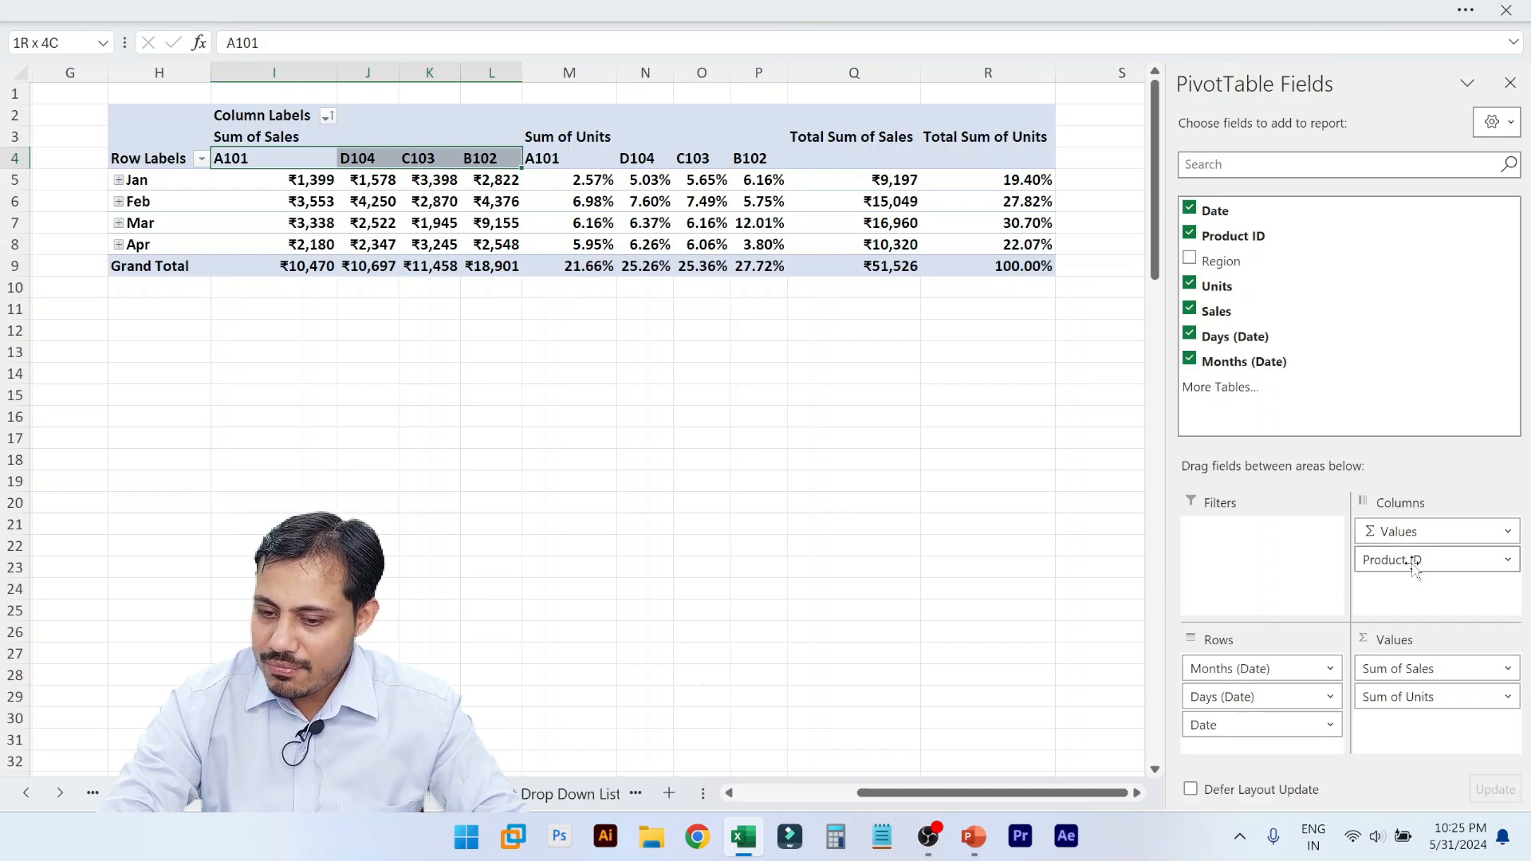
- Move Product ID to the PivotTable rows above Months (Date) and remove the Values field from the columns
left_click_drag(1419, 563, 1260, 669)
left_click_drag(1425, 532, 1348, 363)
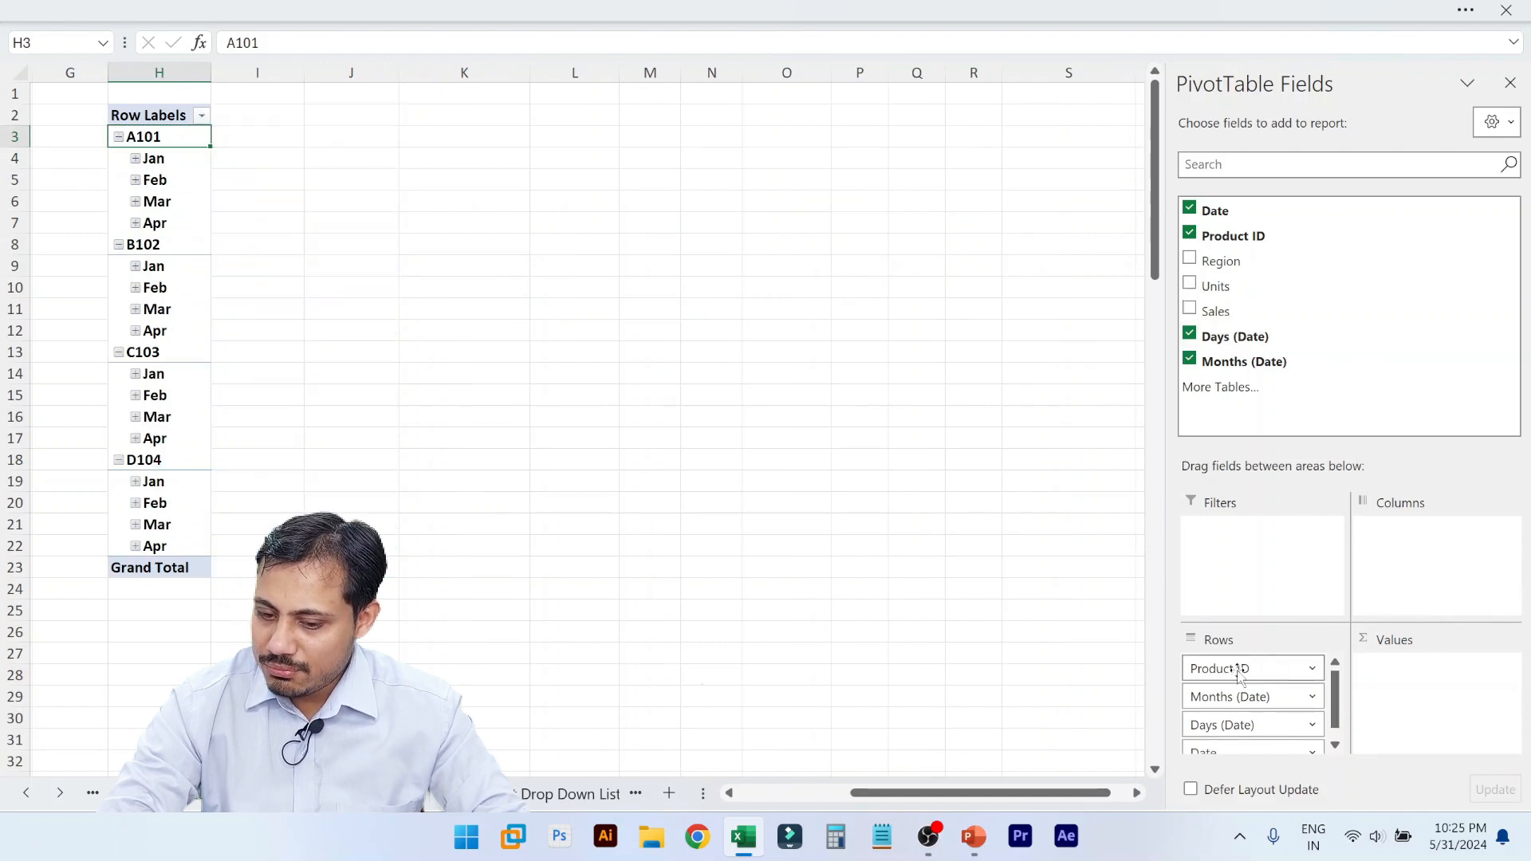
- Move Product ID from the rows to the columns and add Sales to the PivotTable values
left_click_drag(1240, 674, 1409, 574)
left_click_drag(1254, 311, 1427, 696)
left_click(894, 431)
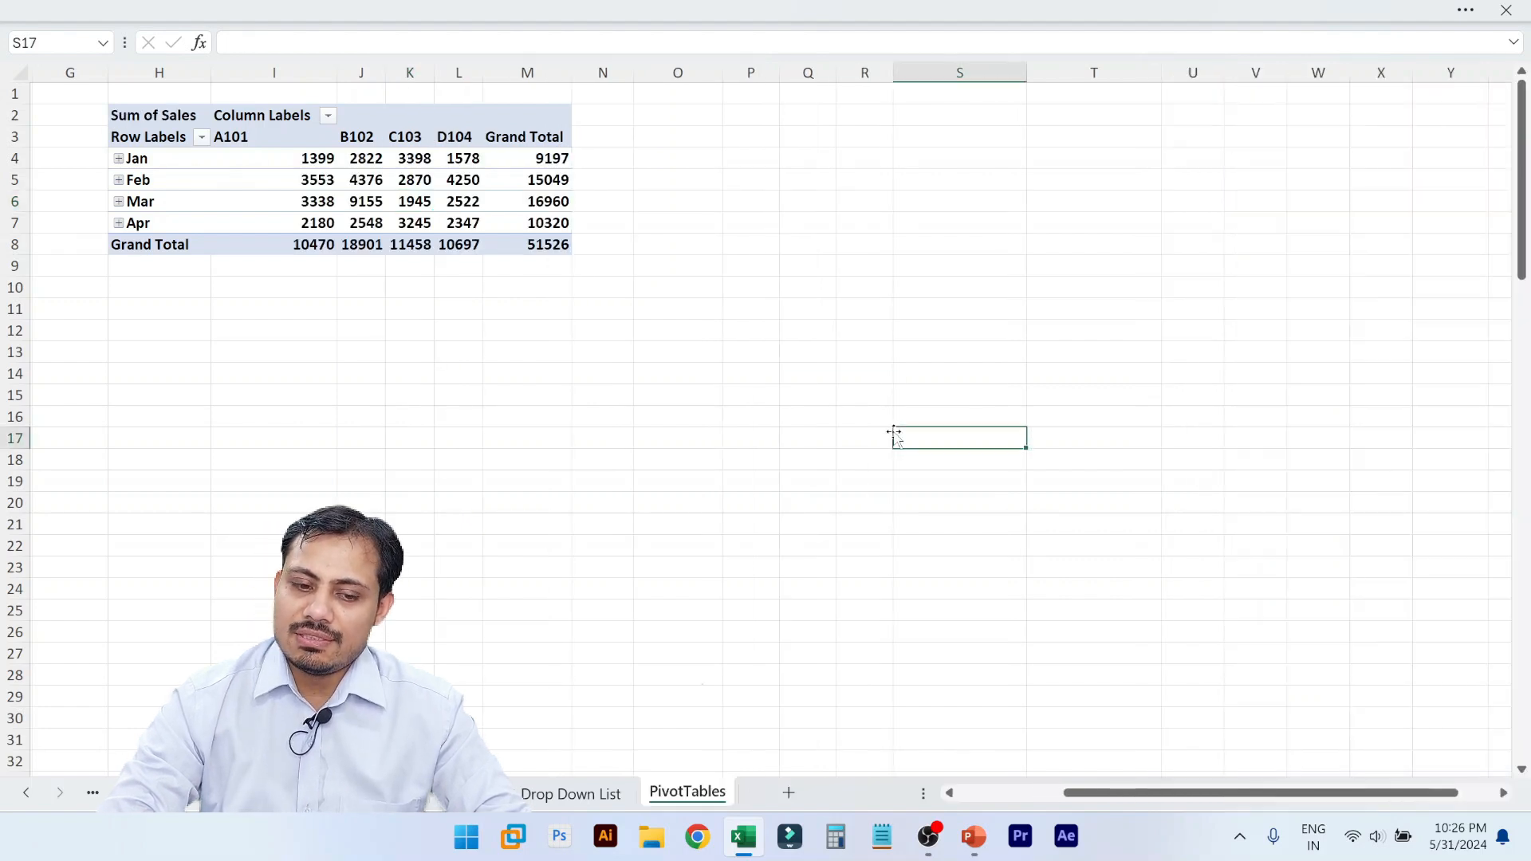
- Set the number format of all Sum of Sales values, including grand totals, to Currency with 0 decimal places
left_click(310, 200)
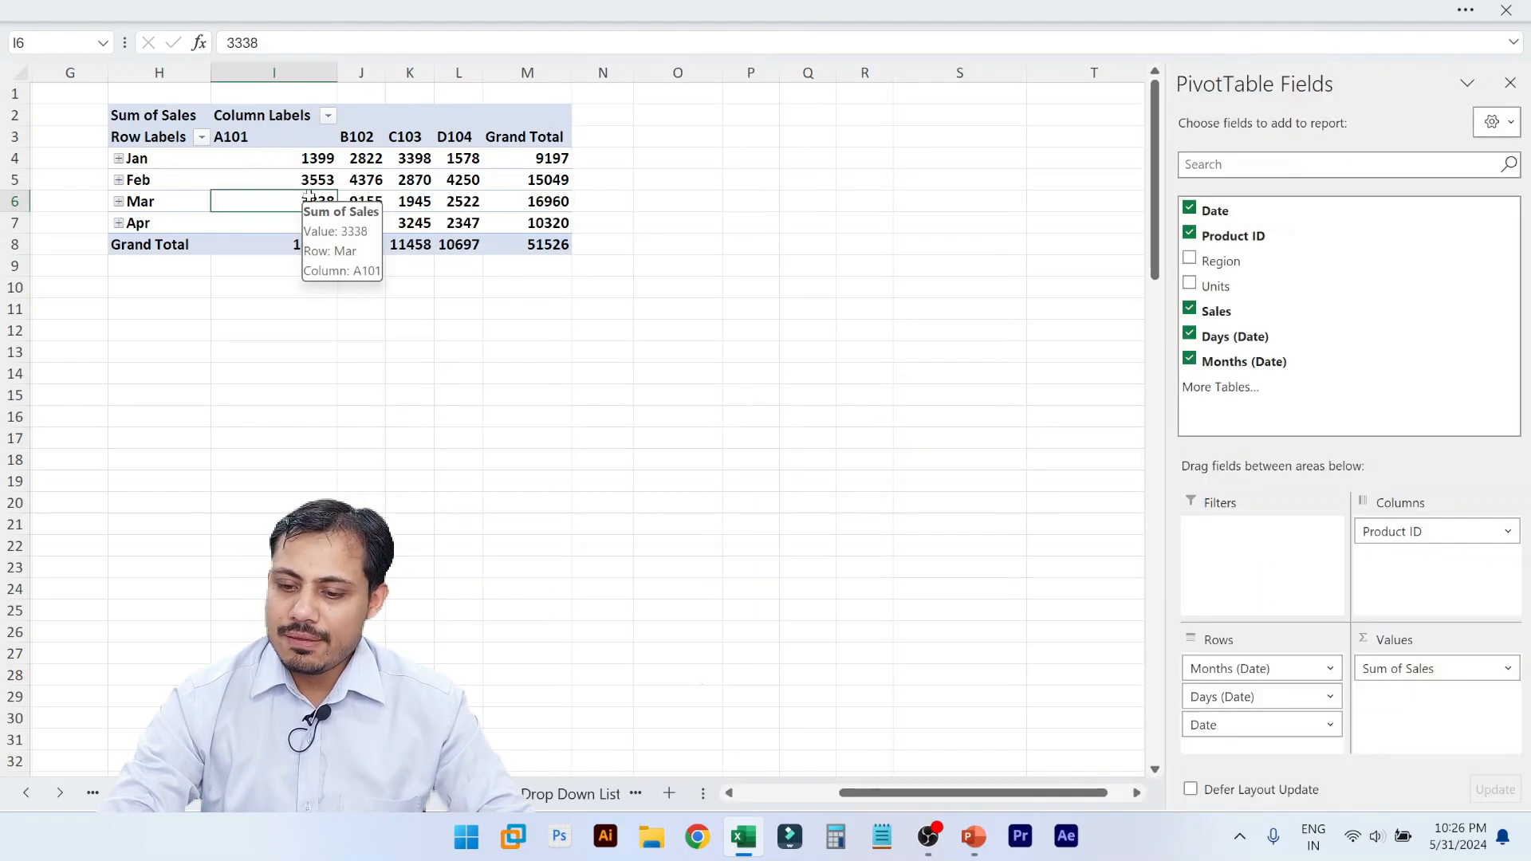
left_click(311, 183)
key("Up")
key("shift+Right")
key("shift+Right")
key("shift+Right")
key("shift+Right")
key("shift+Down")
key("shift+Down")
key("shift+Down")
key("shift+Down")
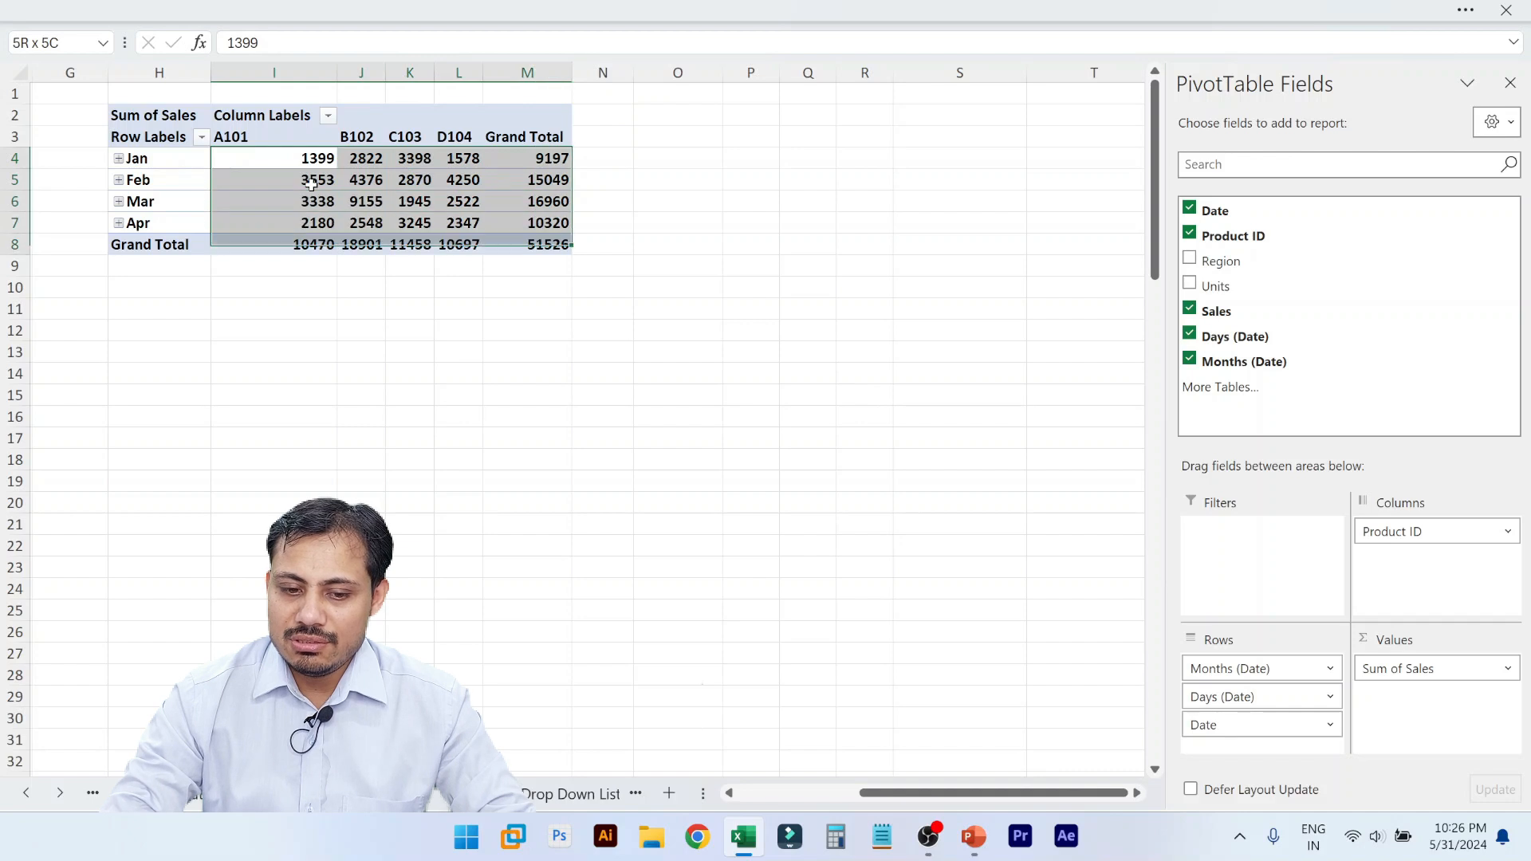
right_click(311, 182)
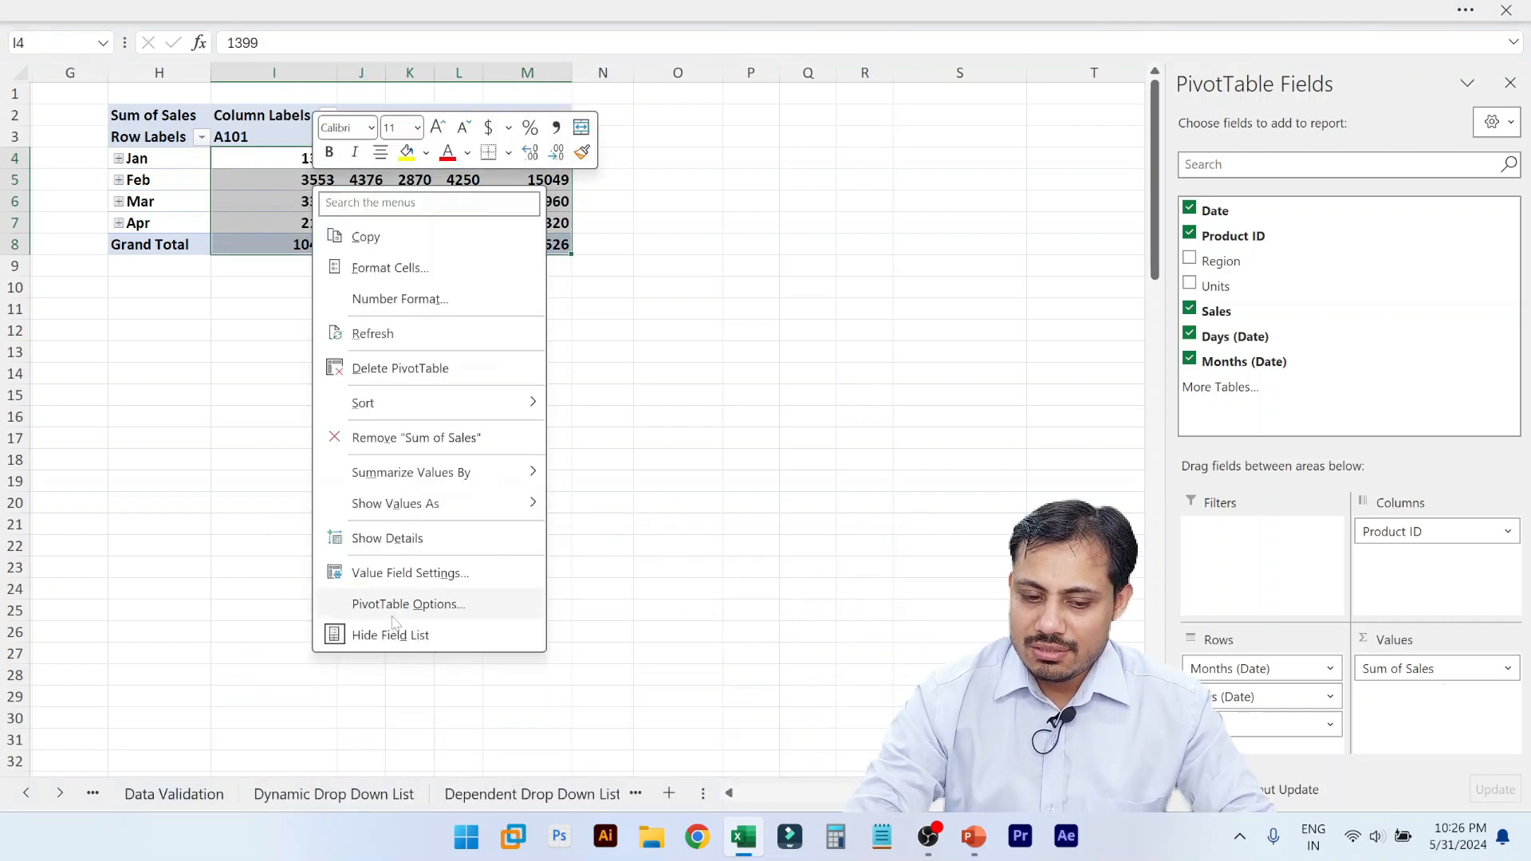
left_click(369, 574)
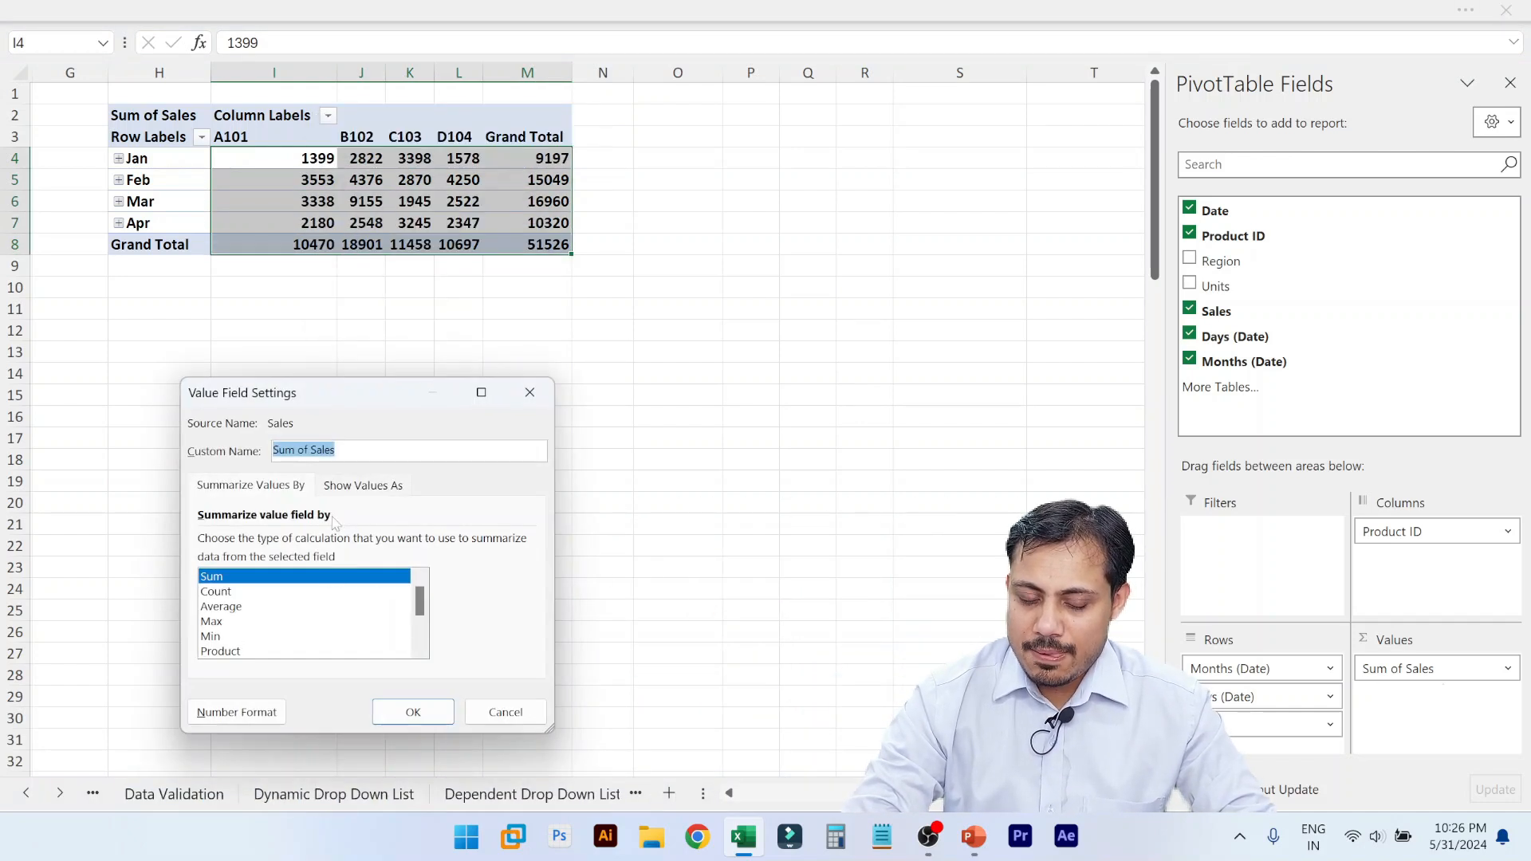
left_click(237, 713)
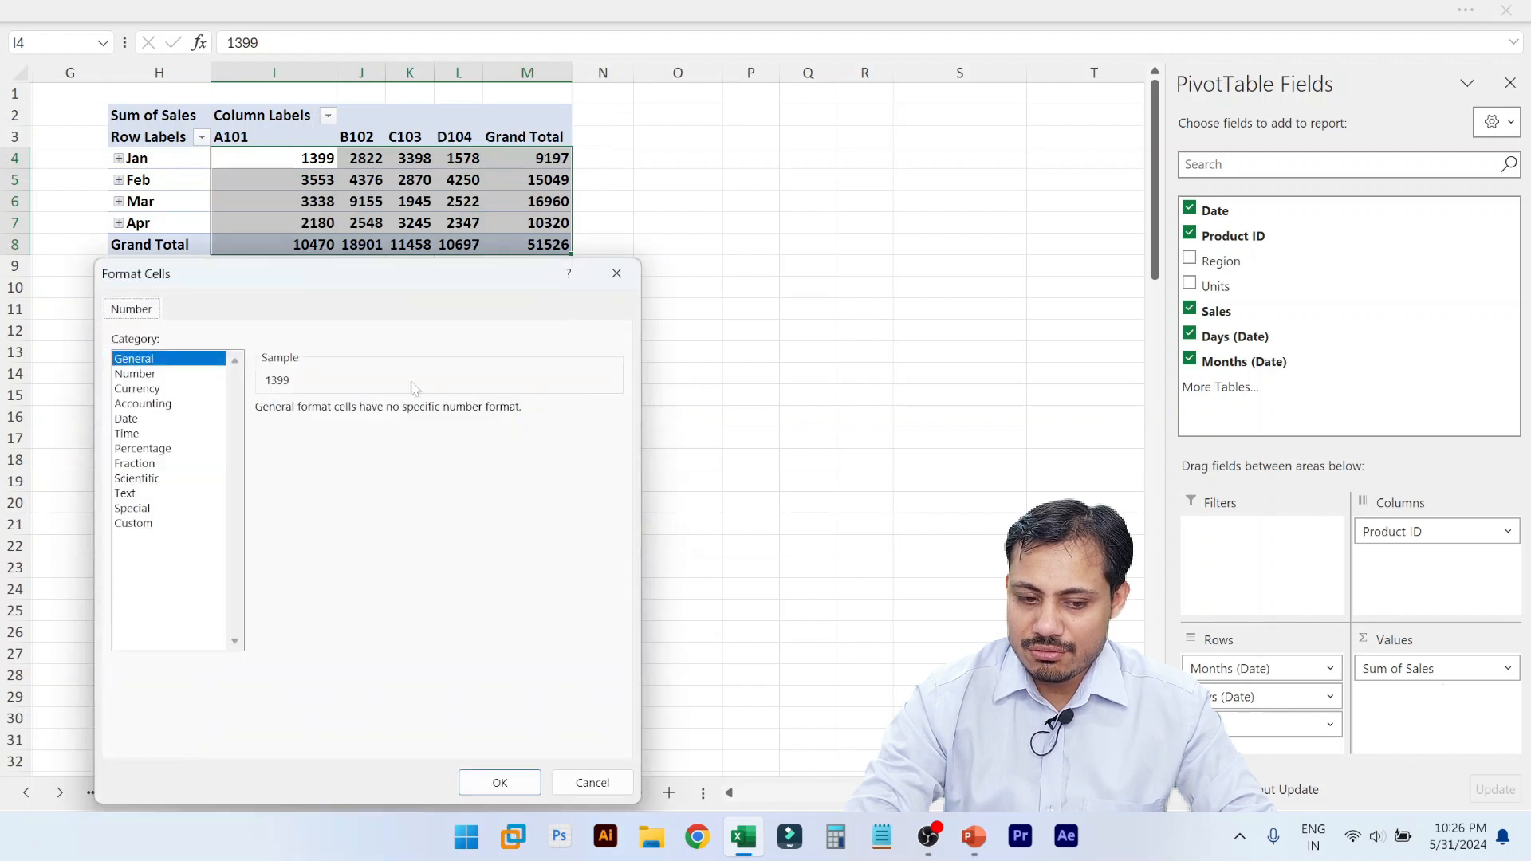
left_click(137, 389)
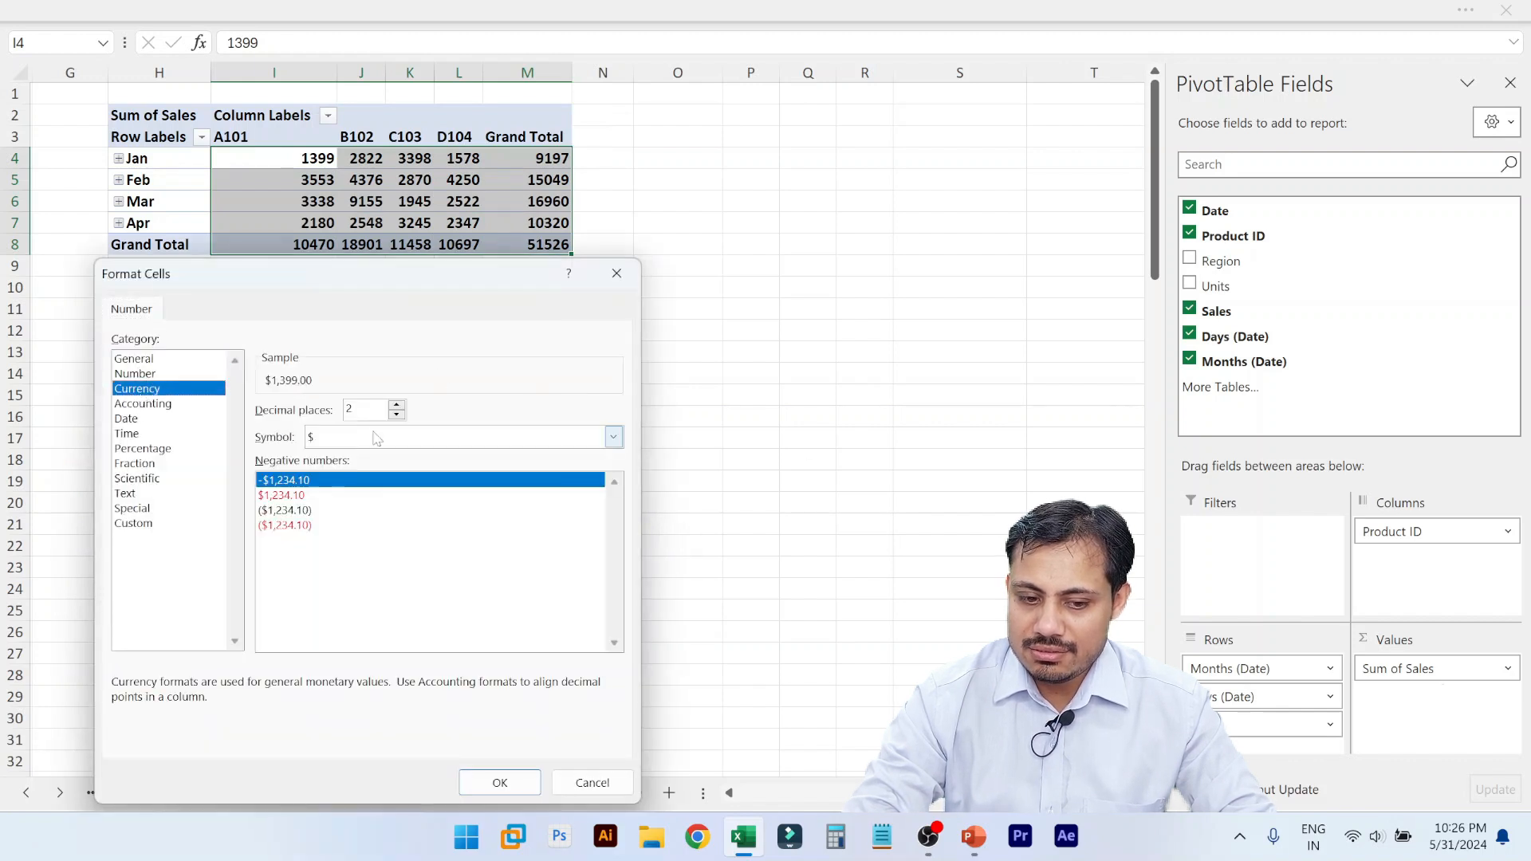
type("0")
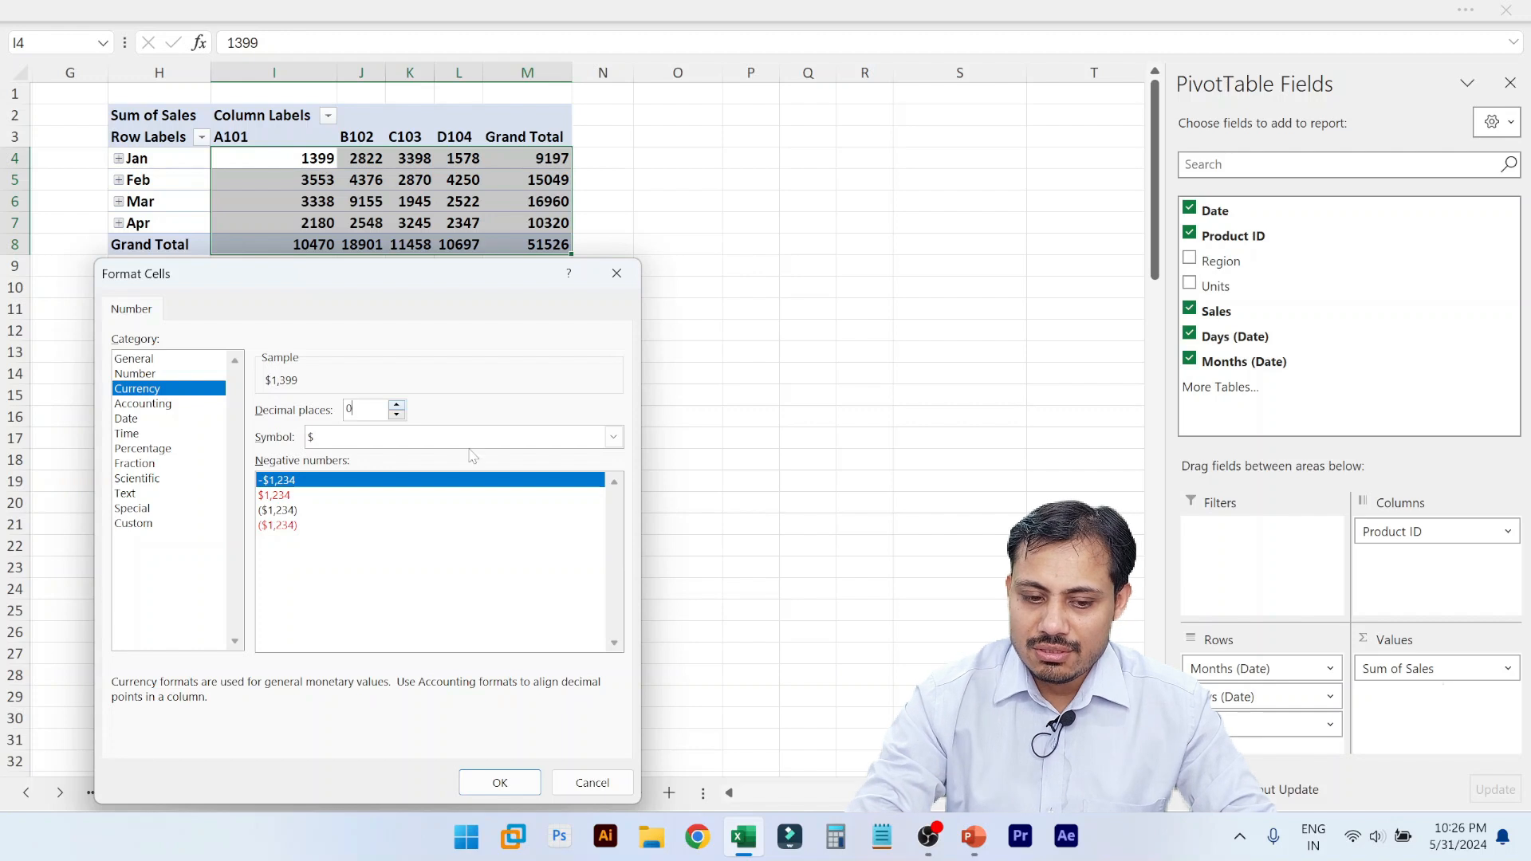
- Set the currency symbol to ₹ Hindi and apply the format to the Sum of Sales field
left_click(415, 439)
scroll(425, 652, "down", 1)
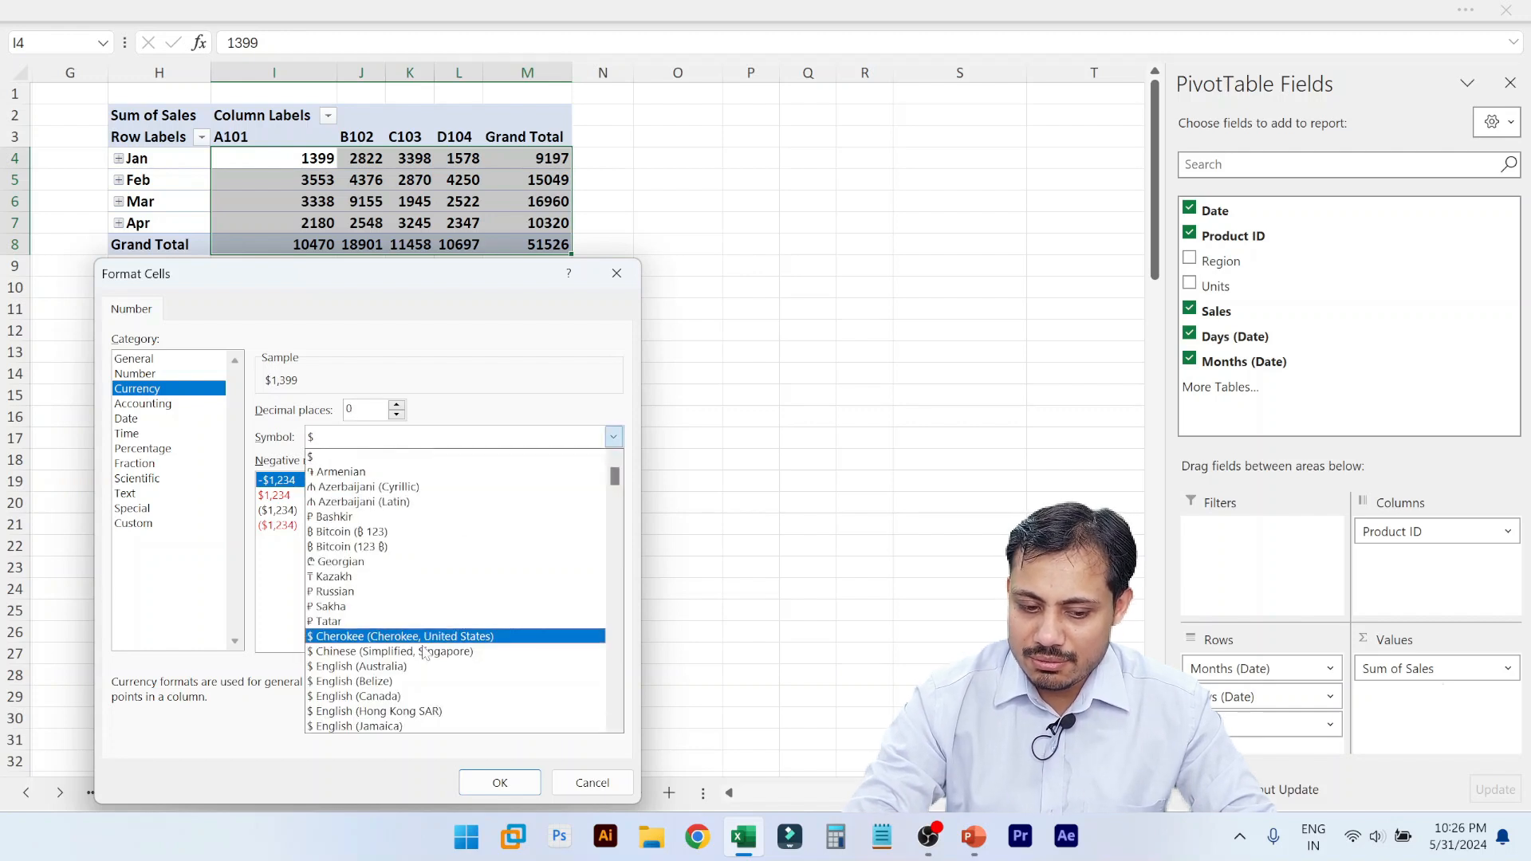
left_click(375, 518)
left_click(517, 440)
key("Down")
key("Down")
key("Down")
key("Down")
key("Down")
key("Down")
key("Down")
key("Down")
key("Down")
key("Down")
key("Down")
key("Down")
key("Down")
key("Down")
key("Down")
key("Down")
key("Down")
key("Down")
key("Down")
key("Down")
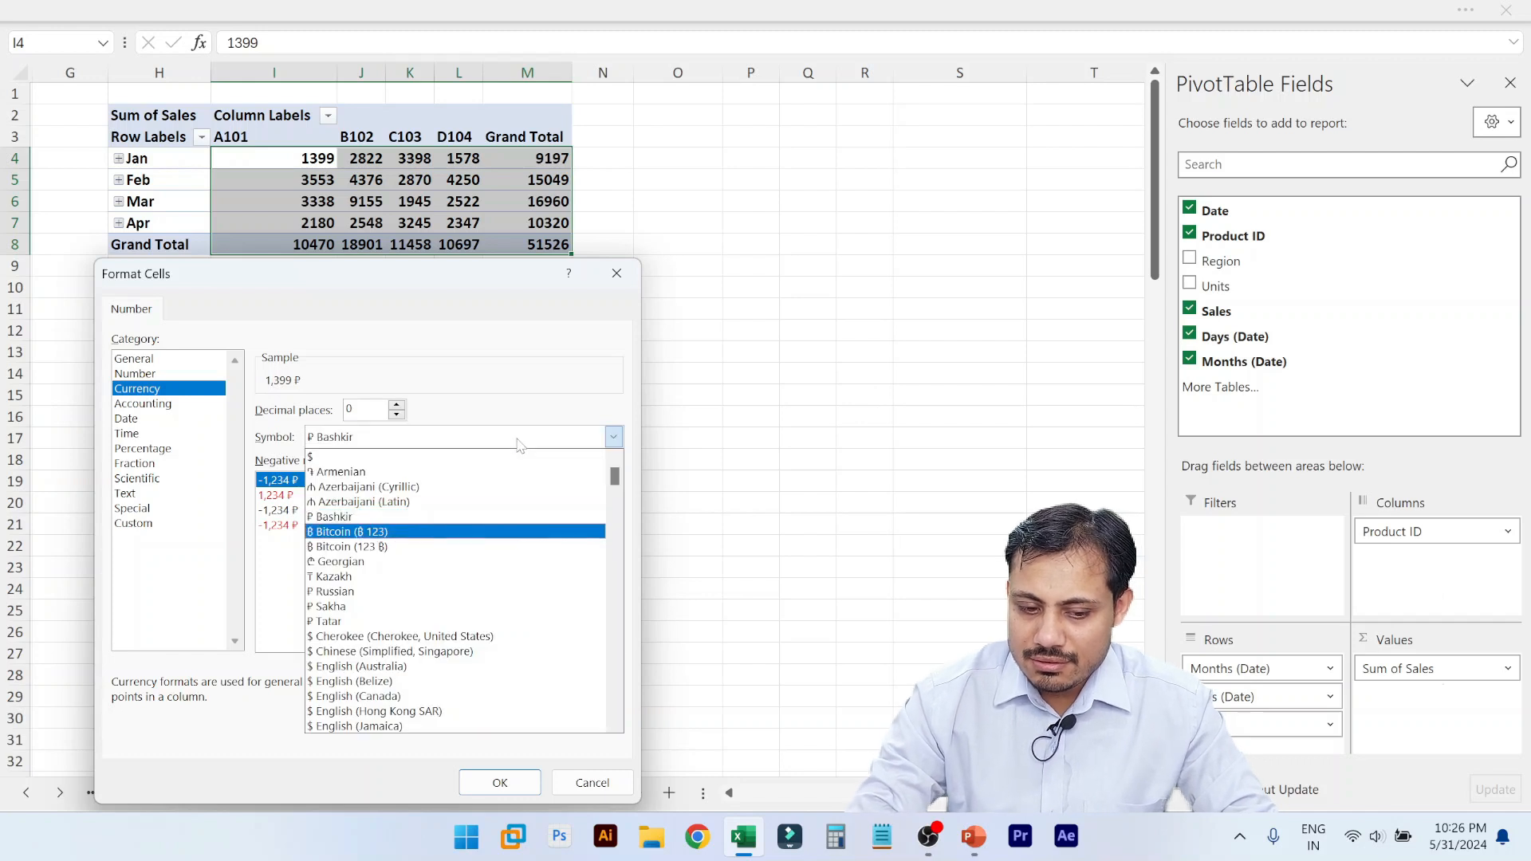
key("Down")
key("Down")
key("Down")
key("Down")
key("Down")
key("Down")
key("Down")
key("Down")
key("Down")
key("Down")
key("Down")
key("Down")
key("Down")
key("Down")
key("Down")
key("Down")
key("Down")
key("Down")
key("Down")
key("Down")
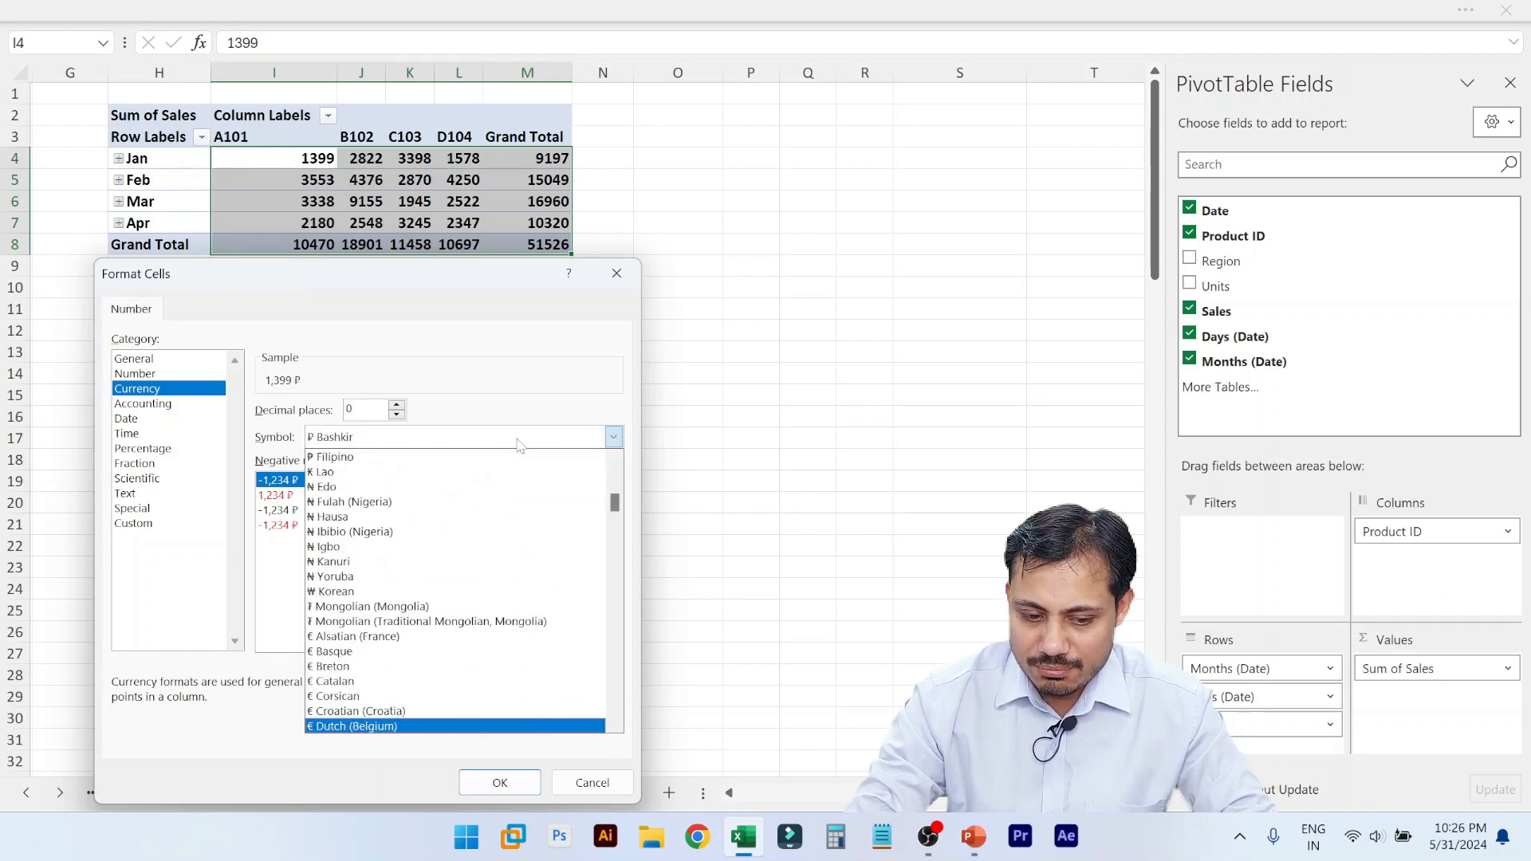
key("Down")
key("Down")
key("Down")
key("Down")
key("Down")
key("Down")
key("Down")
key("Down")
key("Down")
key("Down")
key("Down")
key("Down")
key("Down")
key("Down")
key("Down")
key("Down")
key("Down")
key("Down")
key("Down")
key("Down")
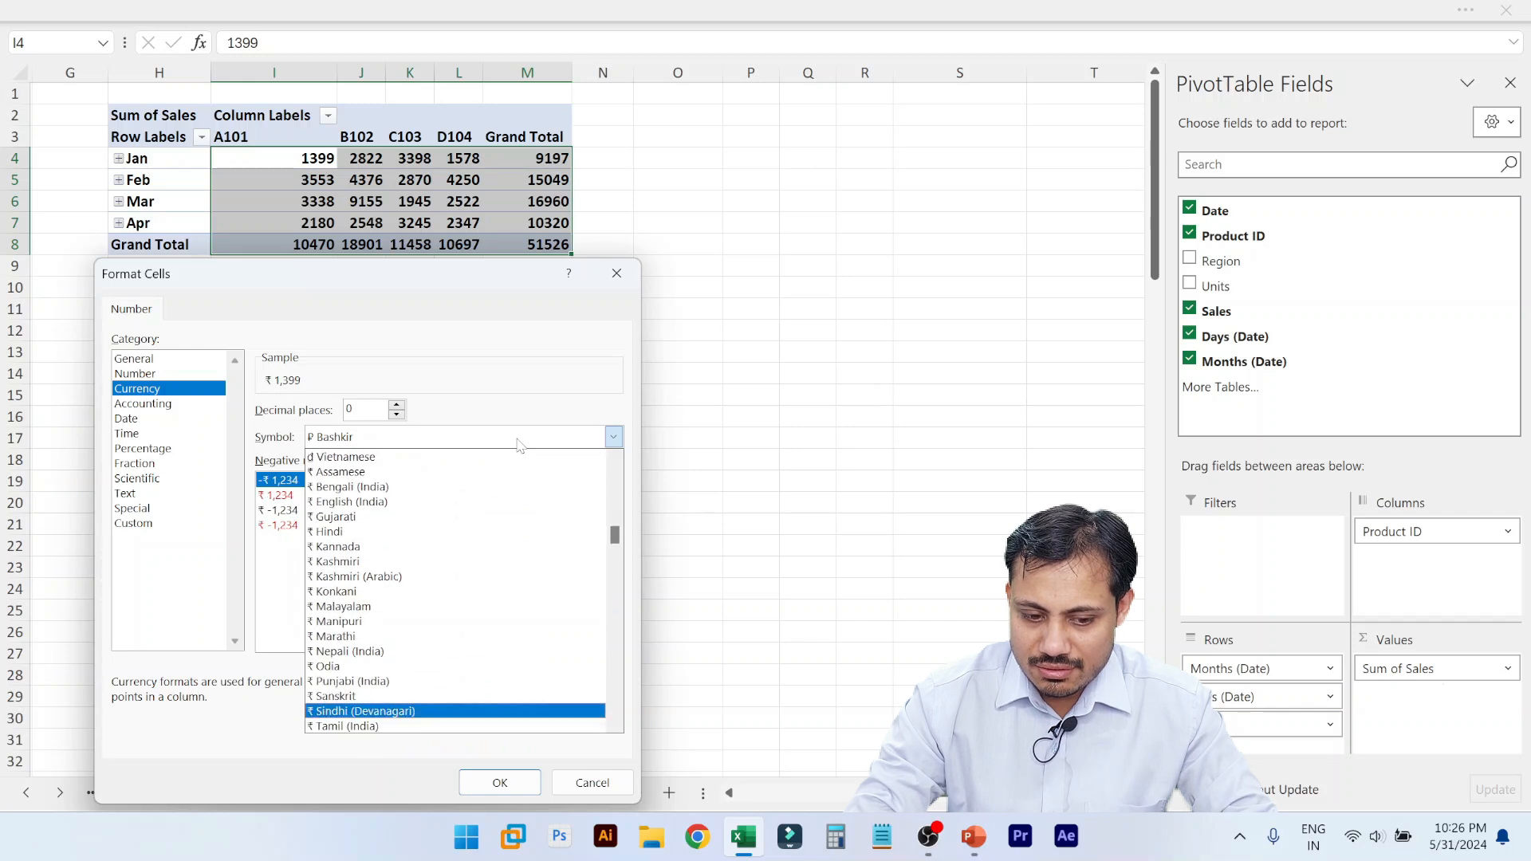
key("Up")
key("Up")
key("Up")
key("Up")
key("Up")
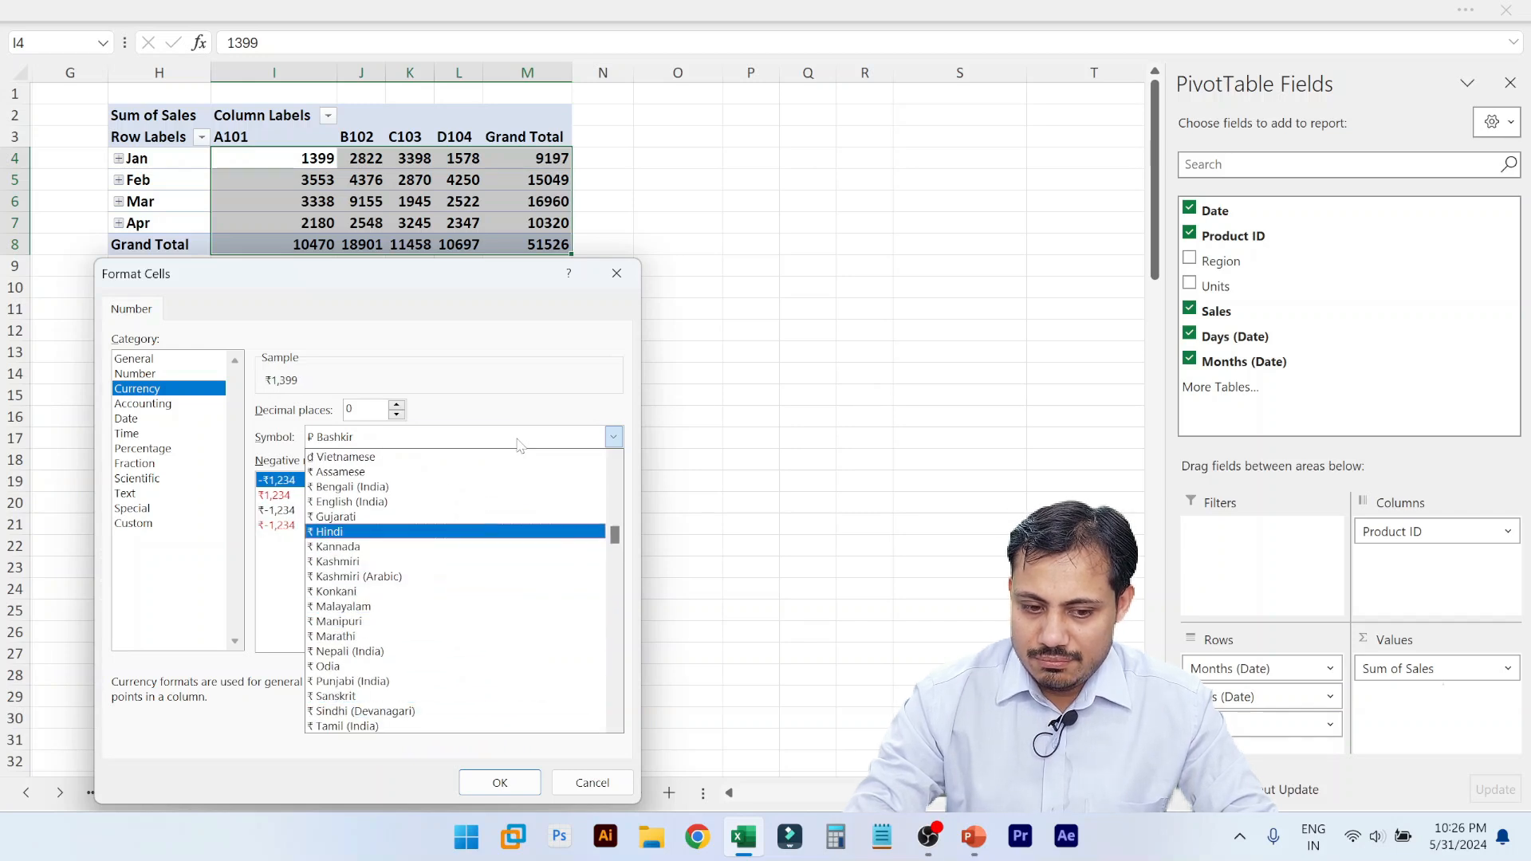
key("Return")
left_click(499, 782)
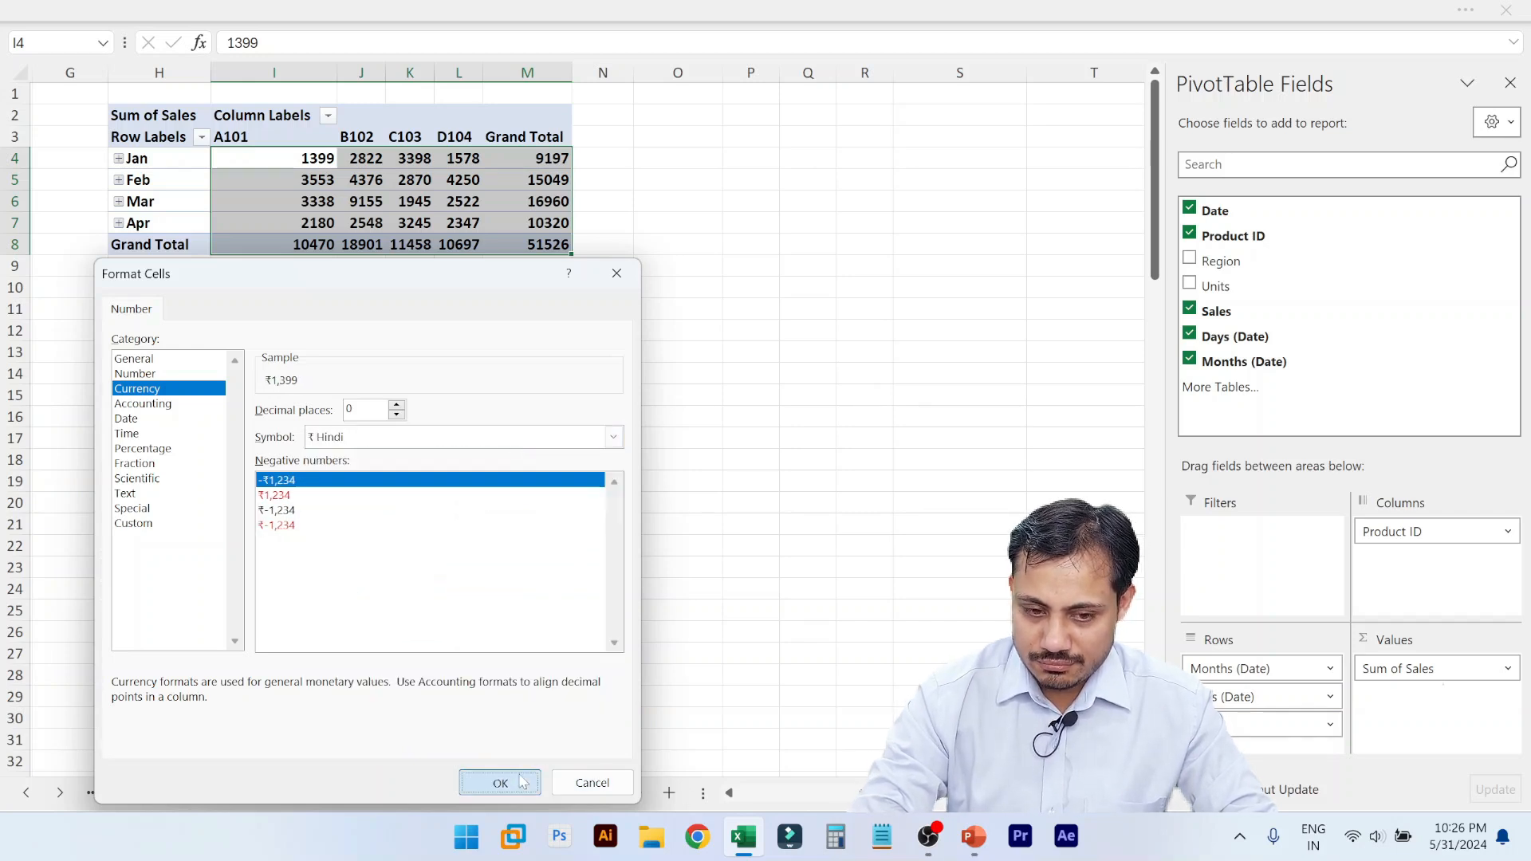
left_click(412, 712)
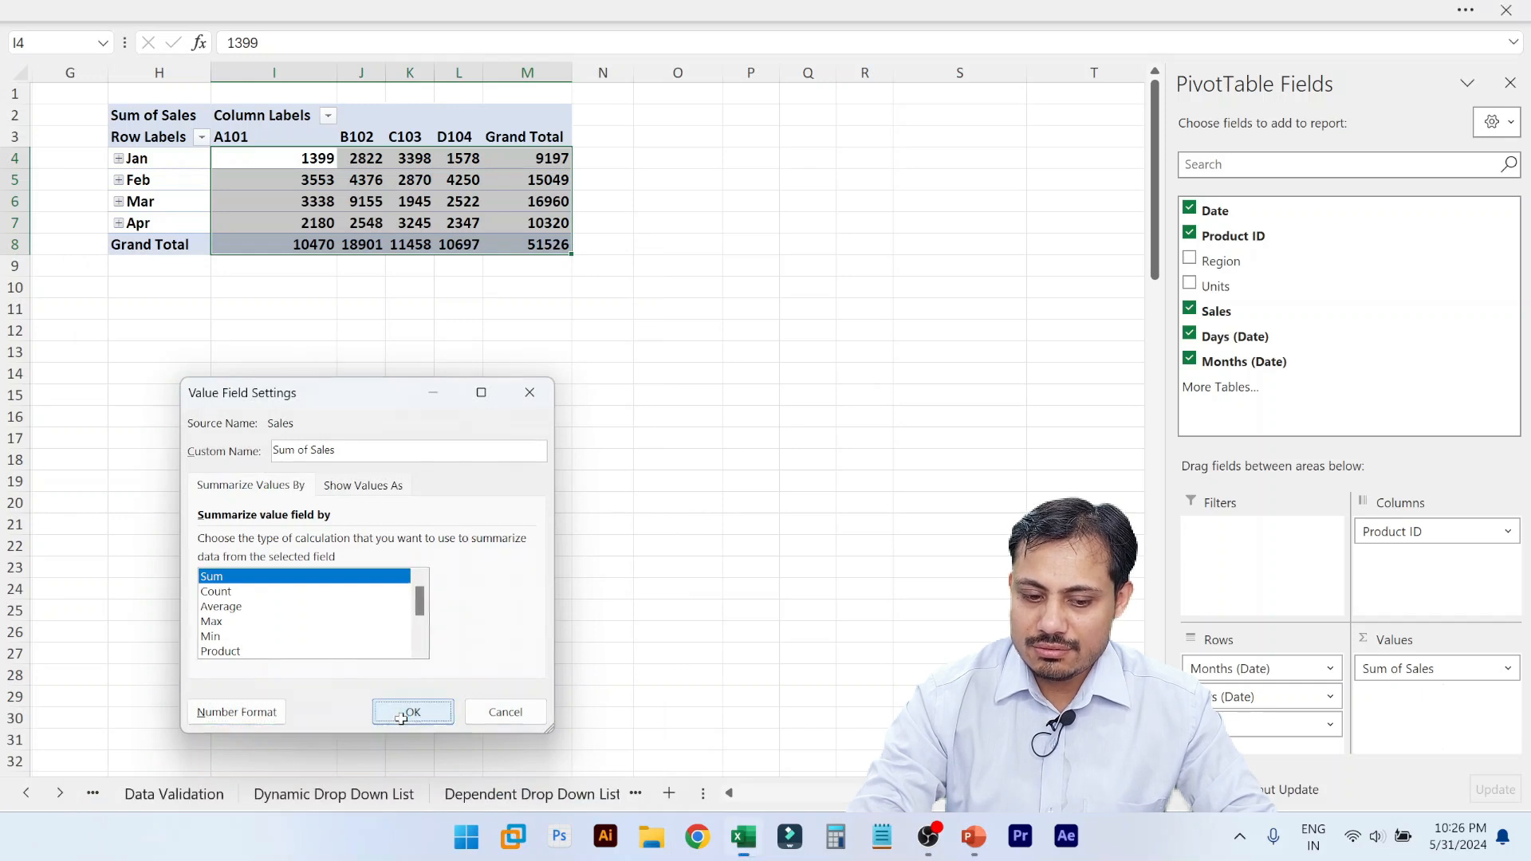
left_click(404, 718)
left_click(397, 448)
left_click(364, 216)
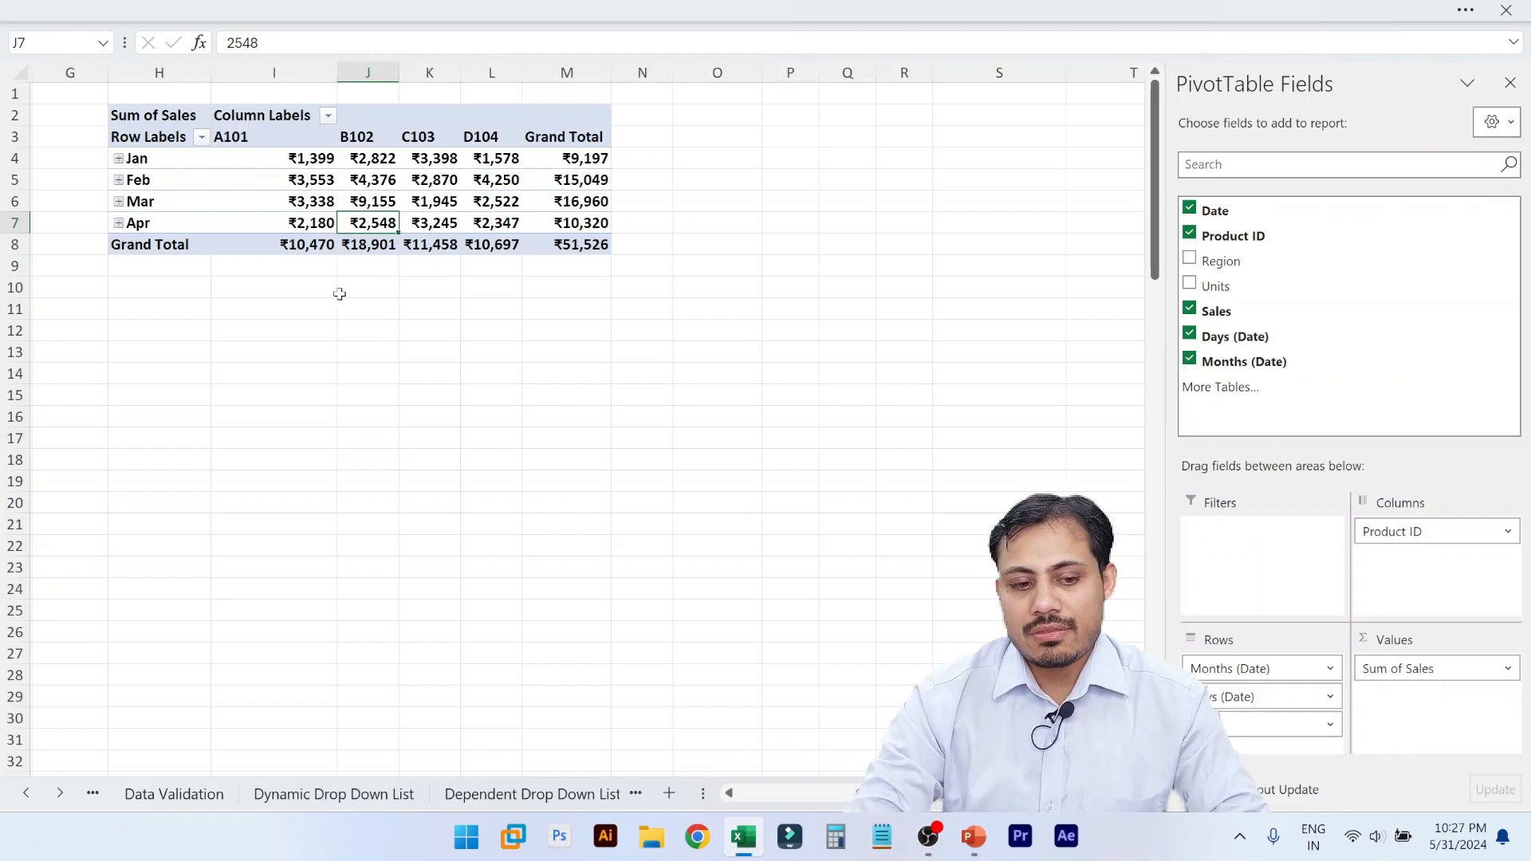
- Expand Jan and its 13-Jan entry to examine the date levels, and undo both expansions
left_click(119, 160)
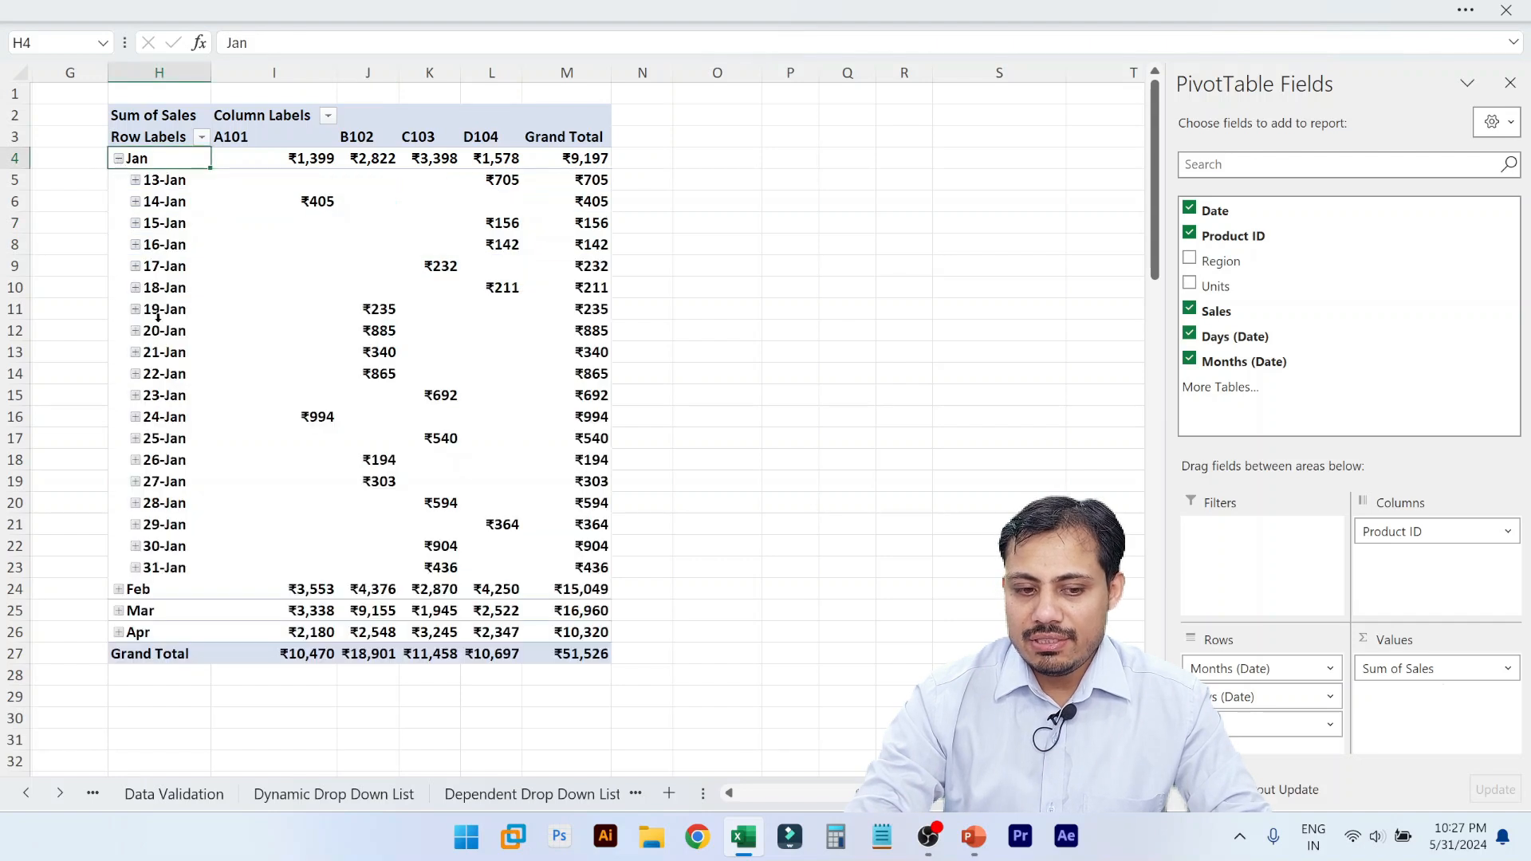
left_click(136, 180)
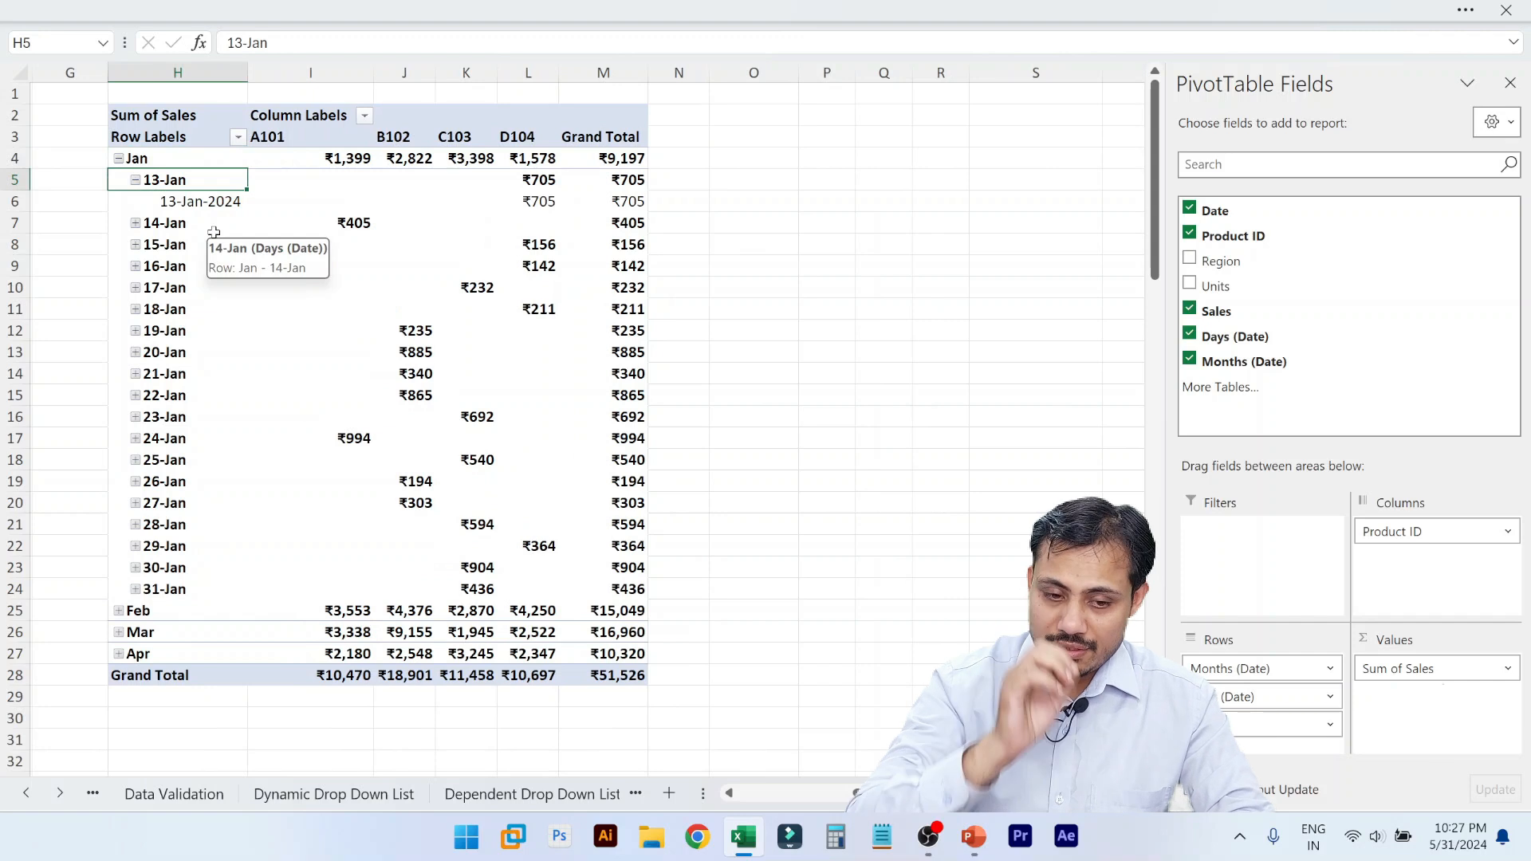
key("ctrl+z")
key("ctrl+z")
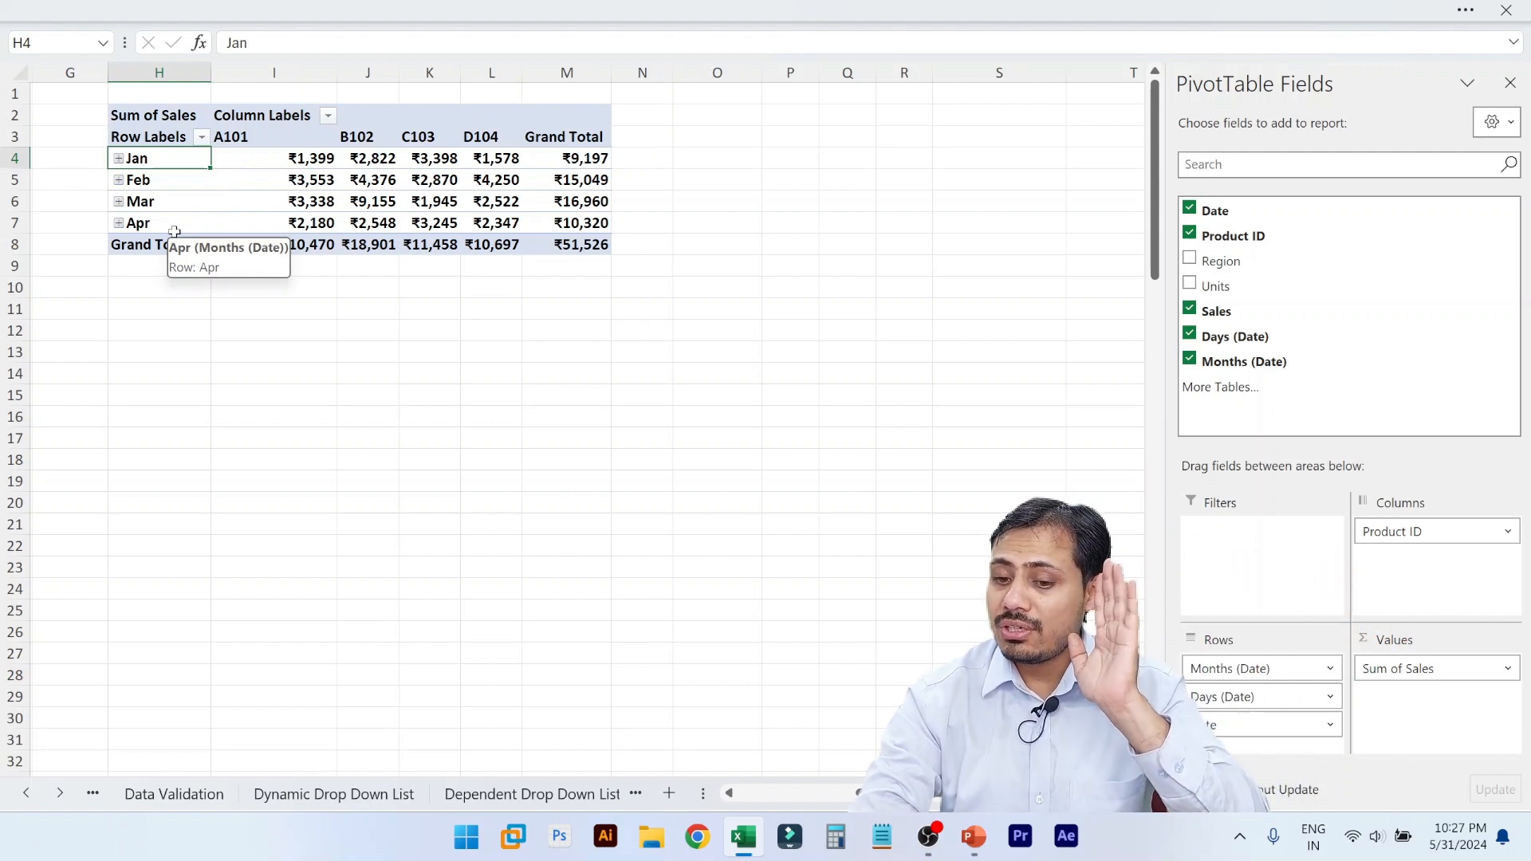
- Remove the Months (Date) field from the PivotTable and look through the day-by-day rows
left_click(1189, 361)
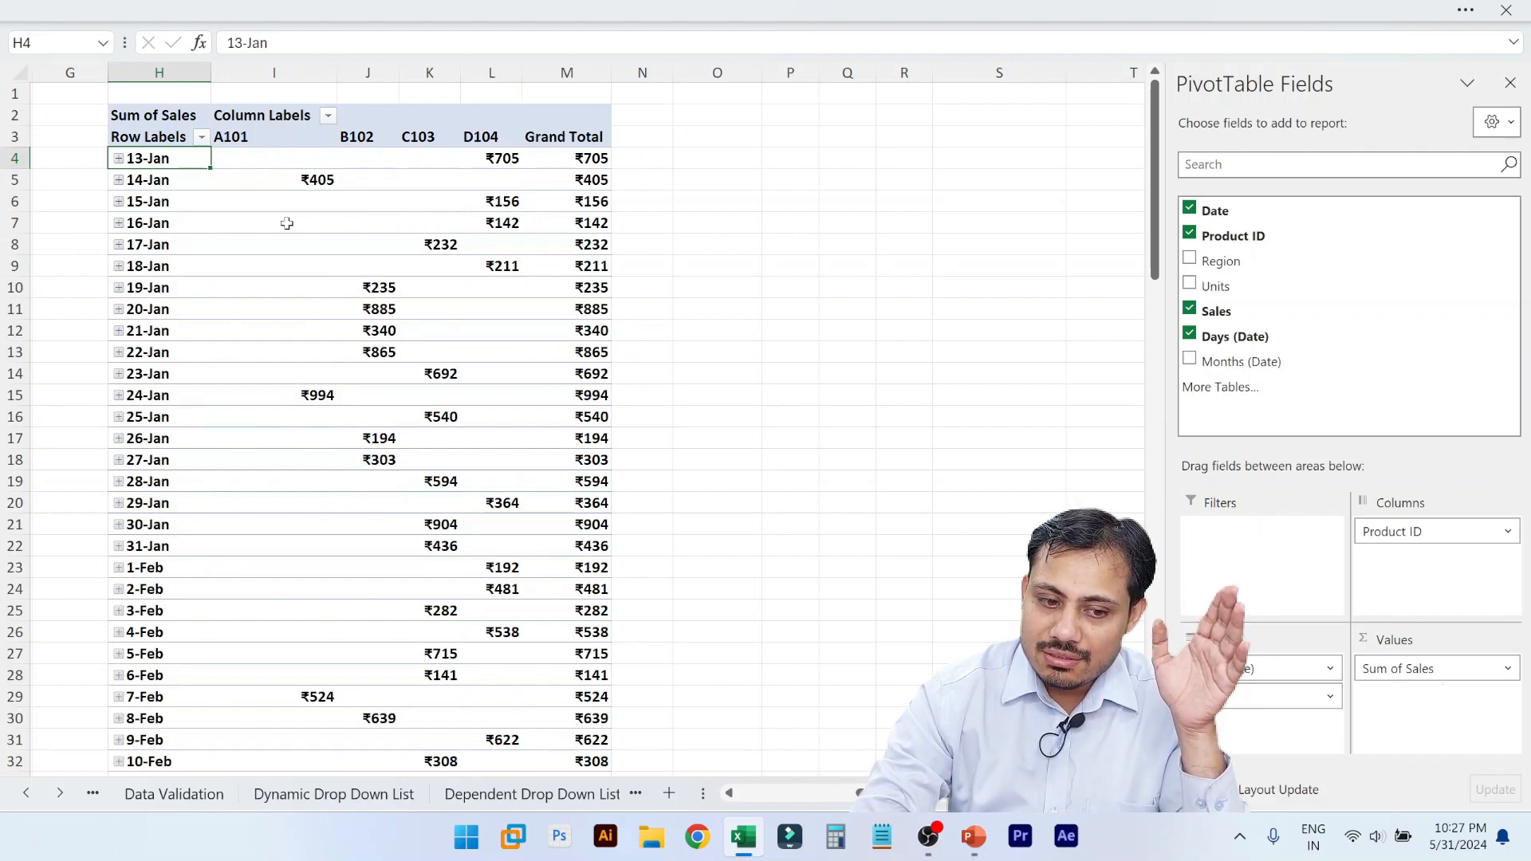
scroll(286, 223, "down", 16)
scroll(286, 223, "up", 13)
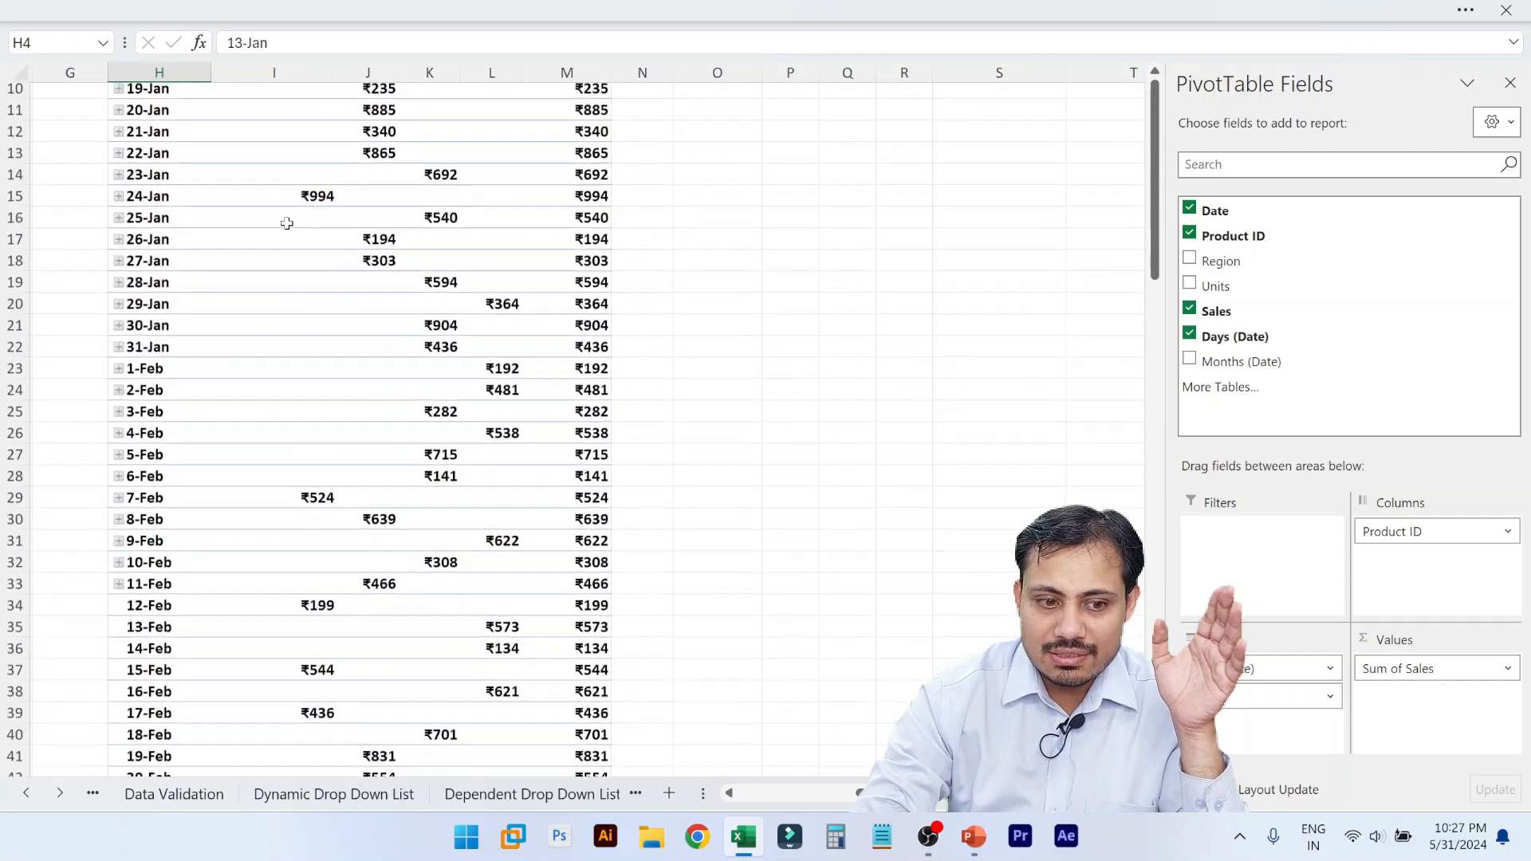
scroll(287, 224, "up", 2)
scroll(193, 209, "up", 2)
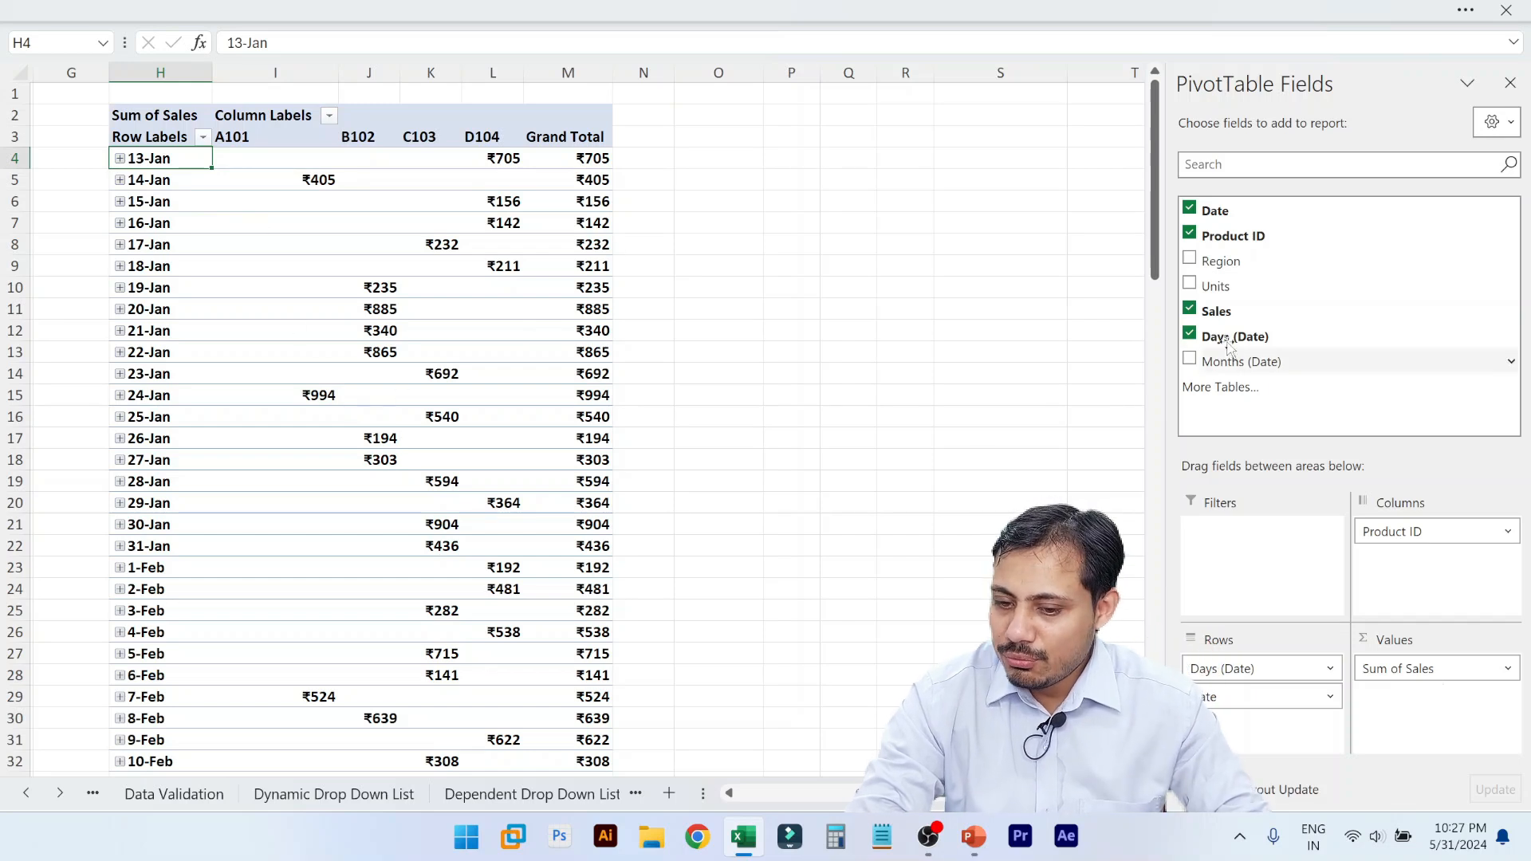
- Remove the Days (Date) field from the PivotTable and look through the individual date rows
left_click(1189, 335)
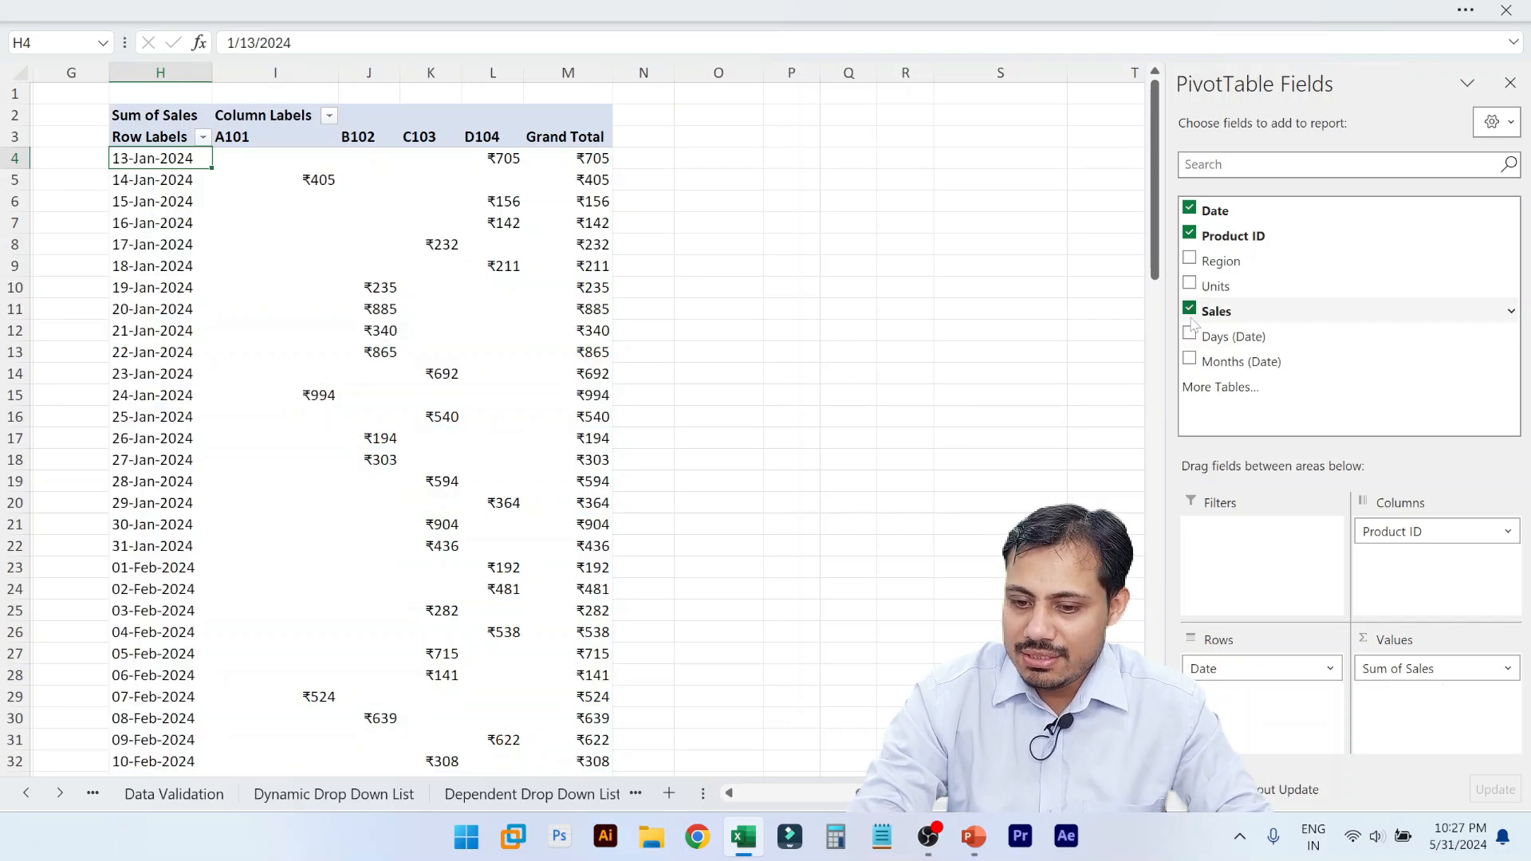
left_click(148, 309)
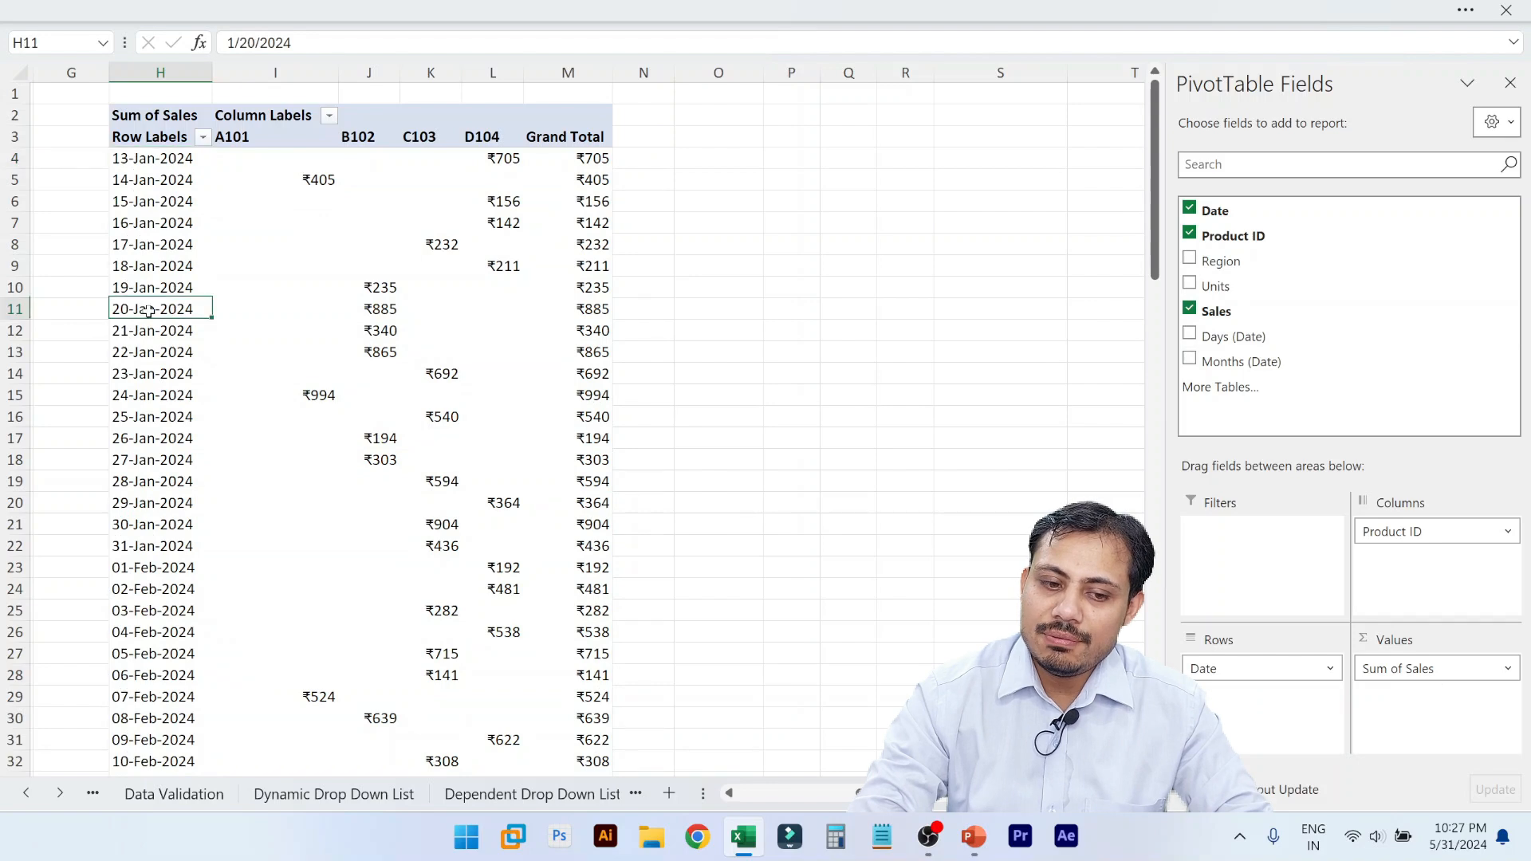
scroll(149, 311, "down", 20)
scroll(148, 311, "up", 20)
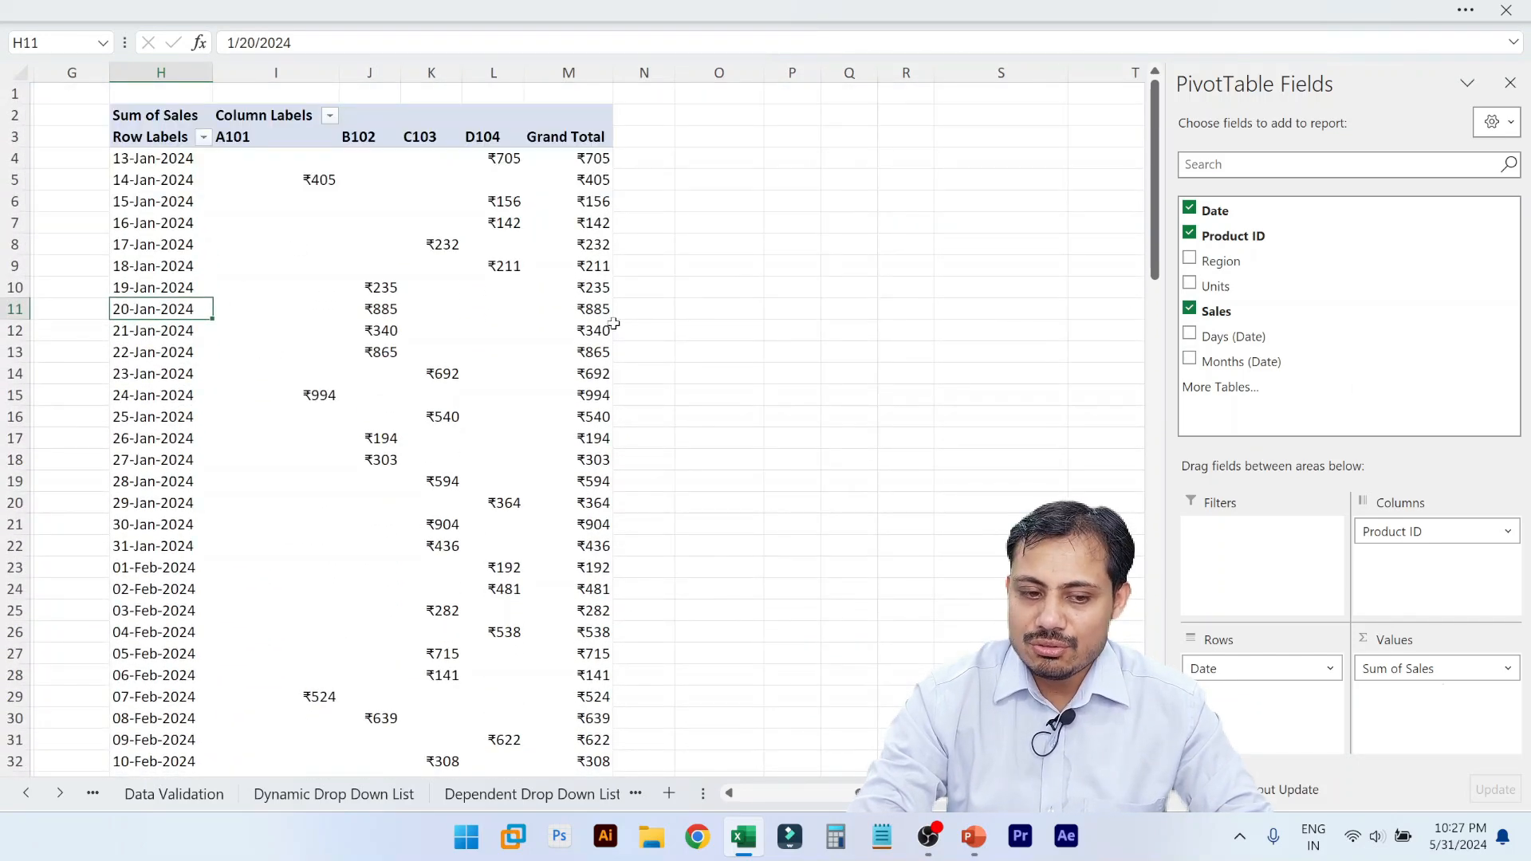
- Group the date row labels starting at 13-Jan-2024 by Months only, without Days
left_click(297, 247)
key("Left")
key("Up")
key("Up")
key("Up")
key("Up")
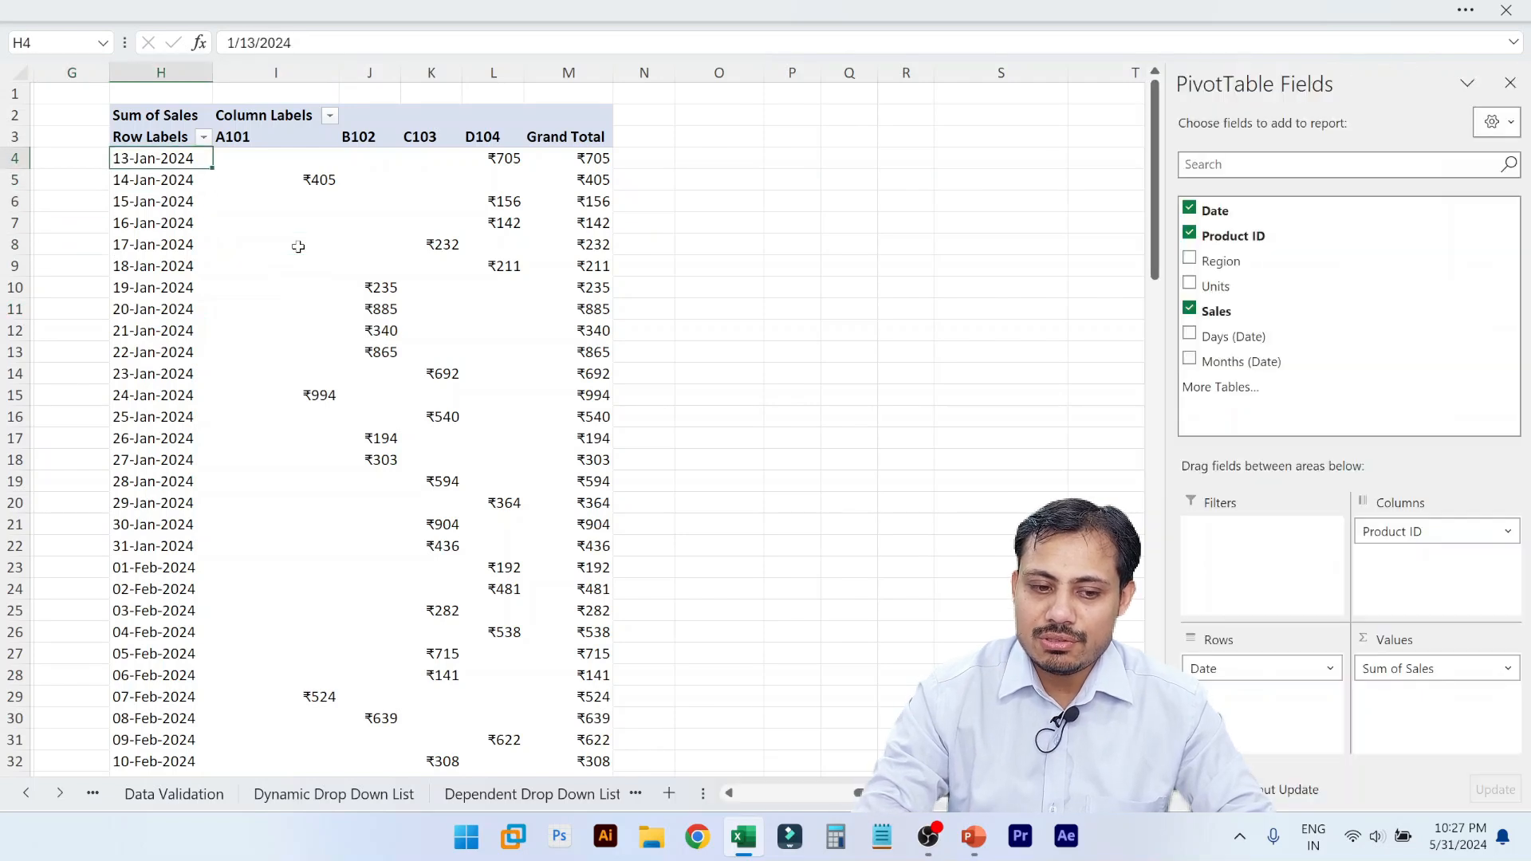
key("ctrl+shift+Down")
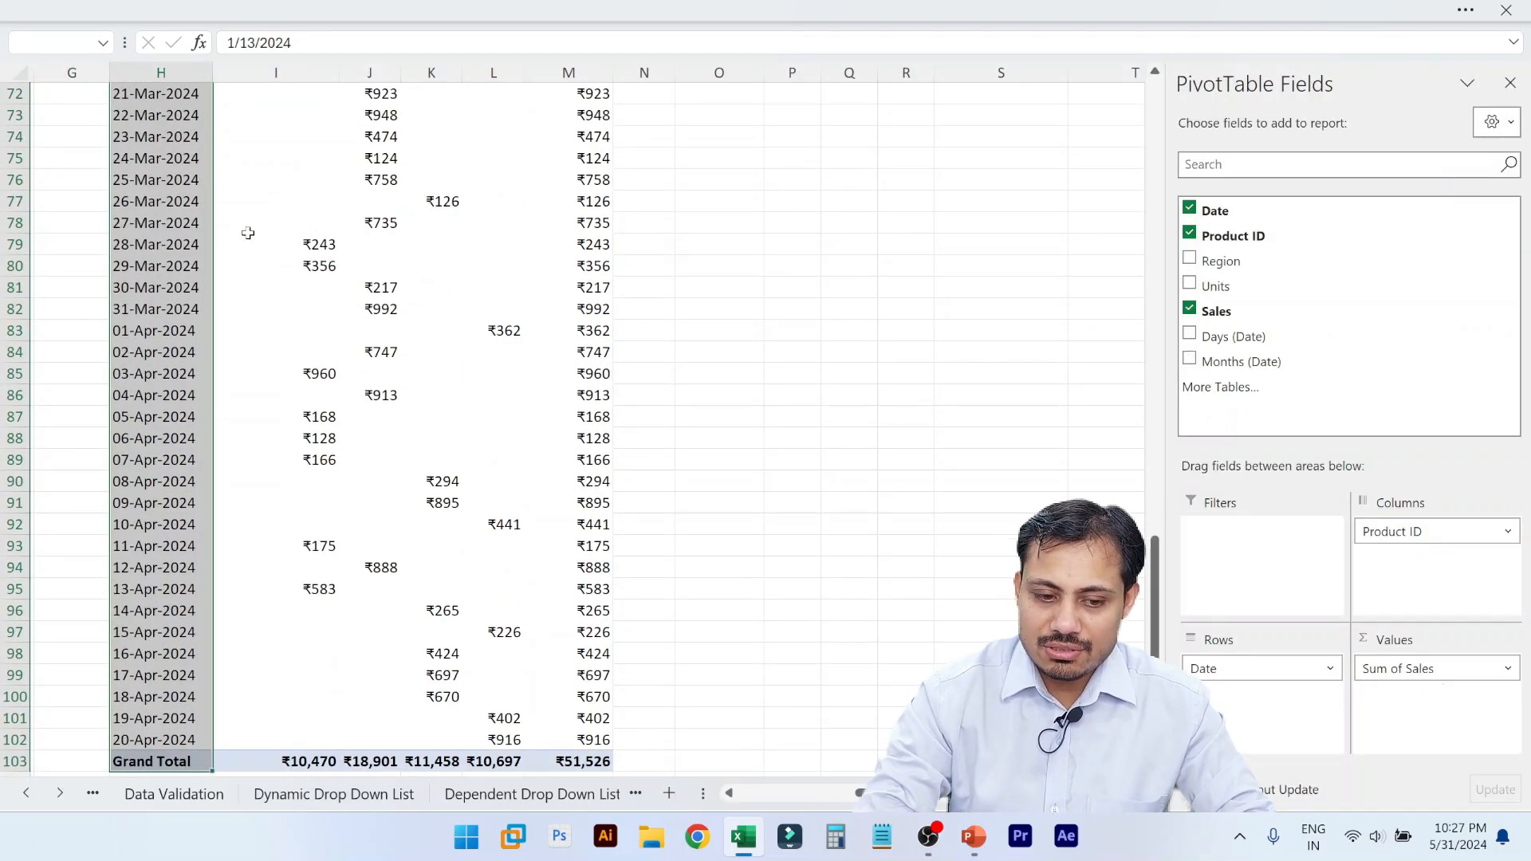
right_click(177, 275)
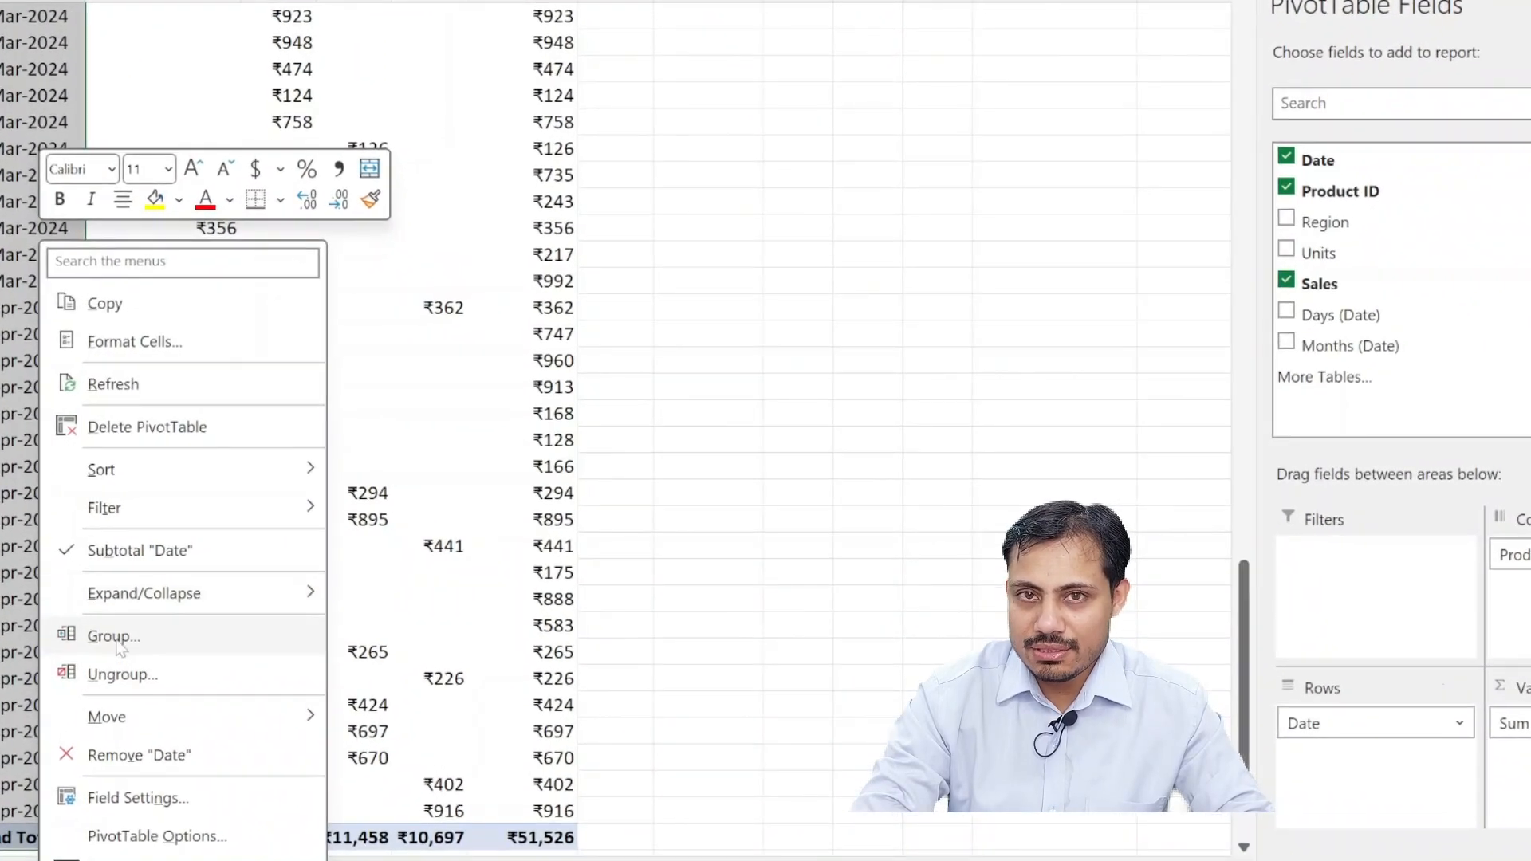
left_click(116, 638)
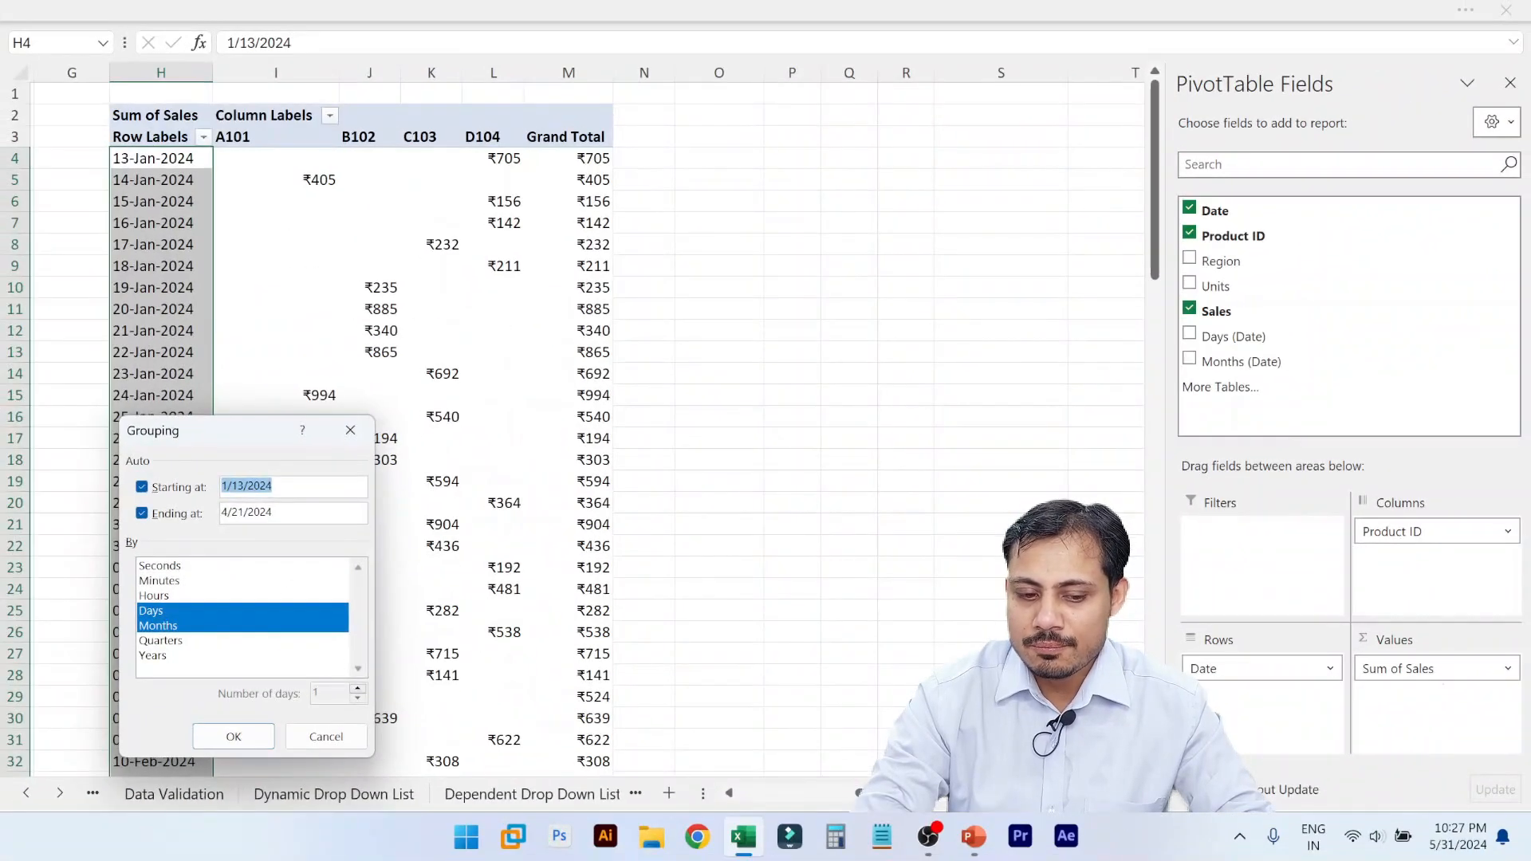
left_click_drag(237, 446, 775, 174)
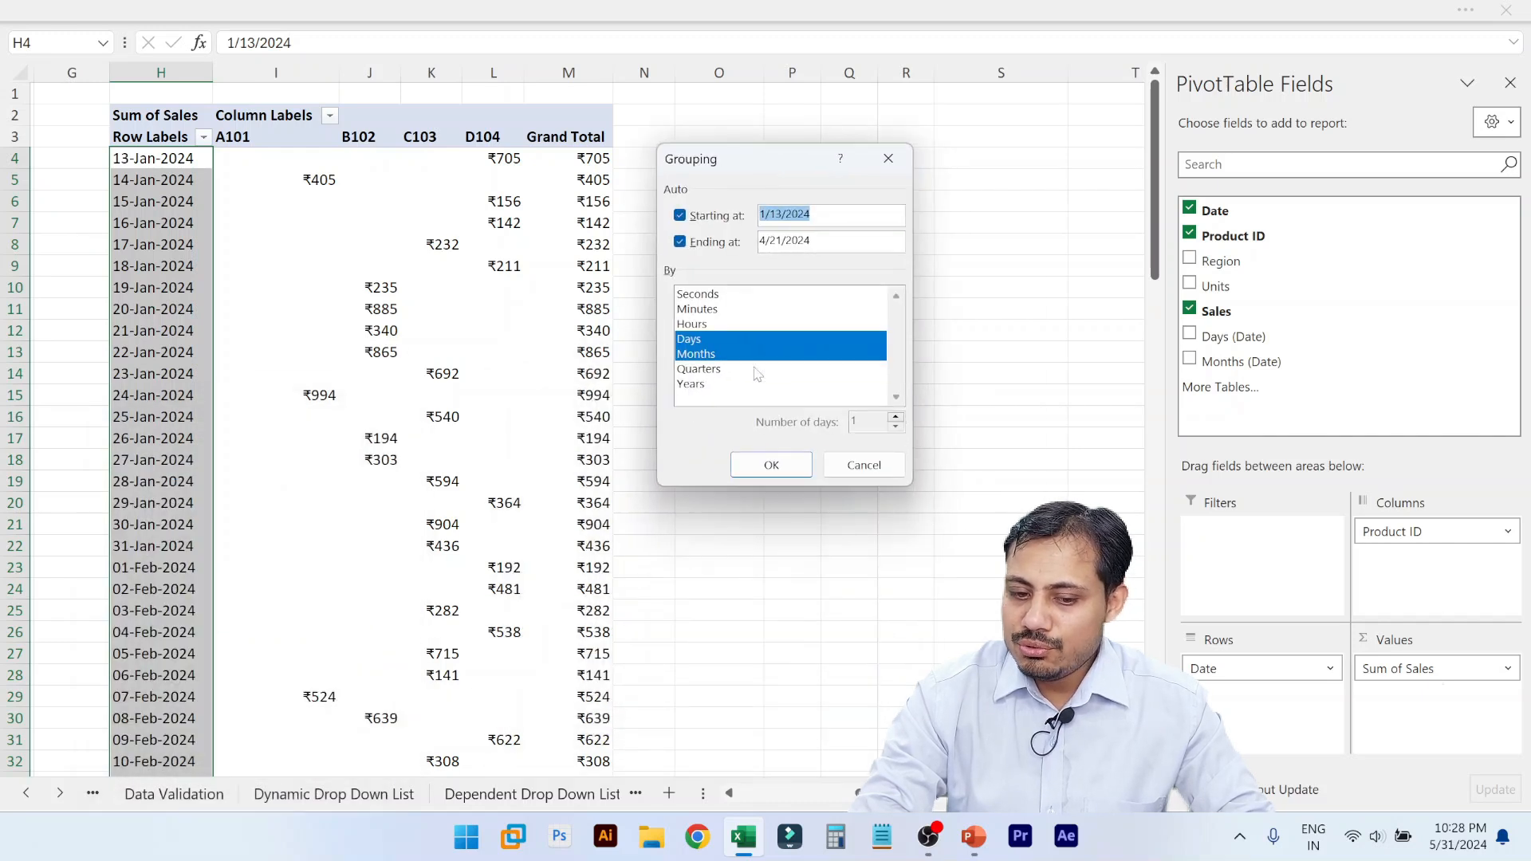
left_click(708, 344)
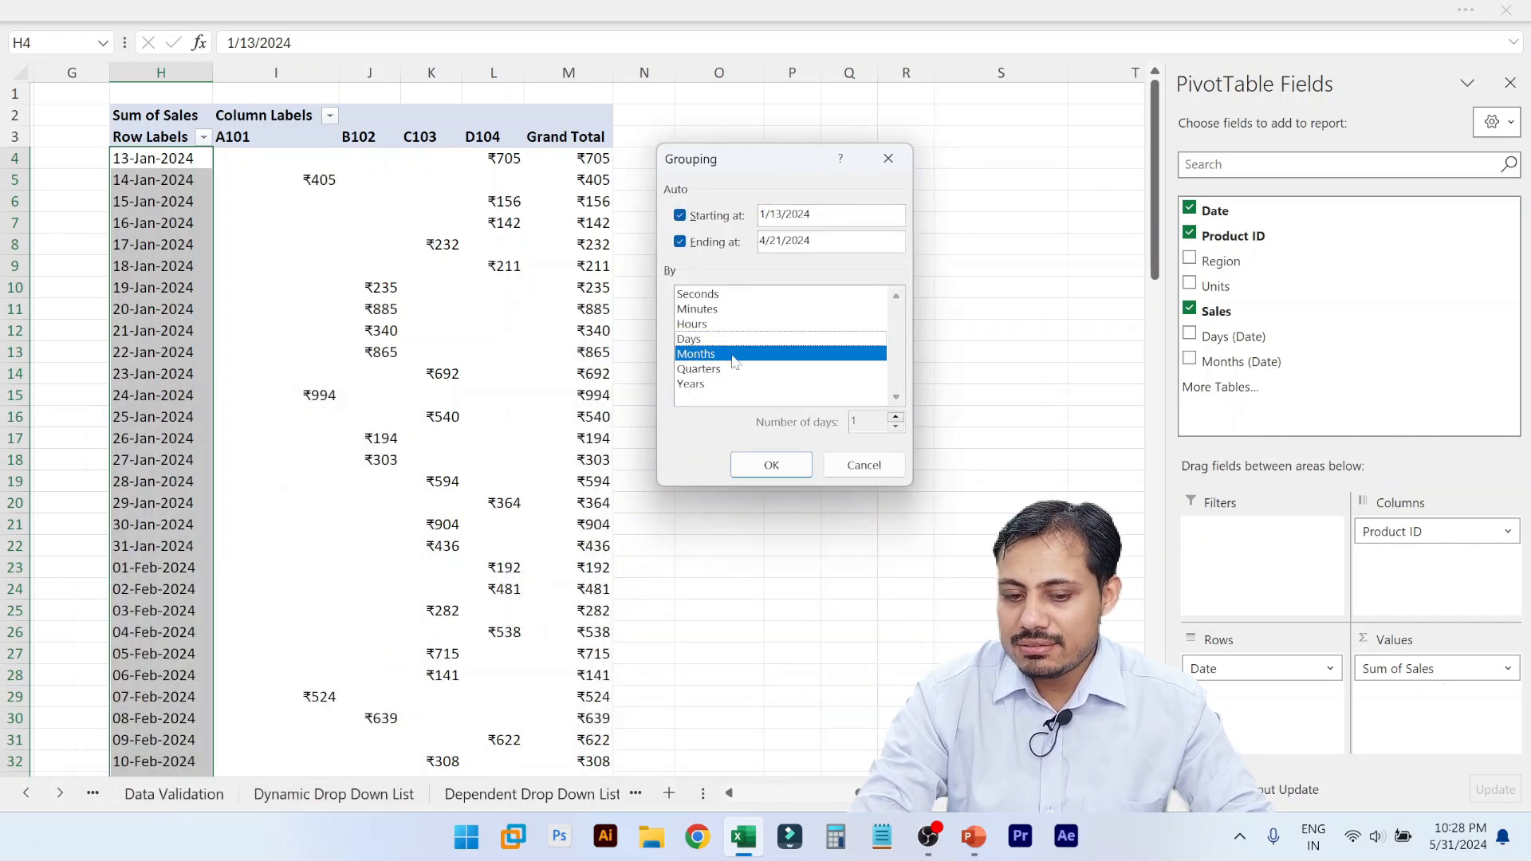
left_click(756, 470)
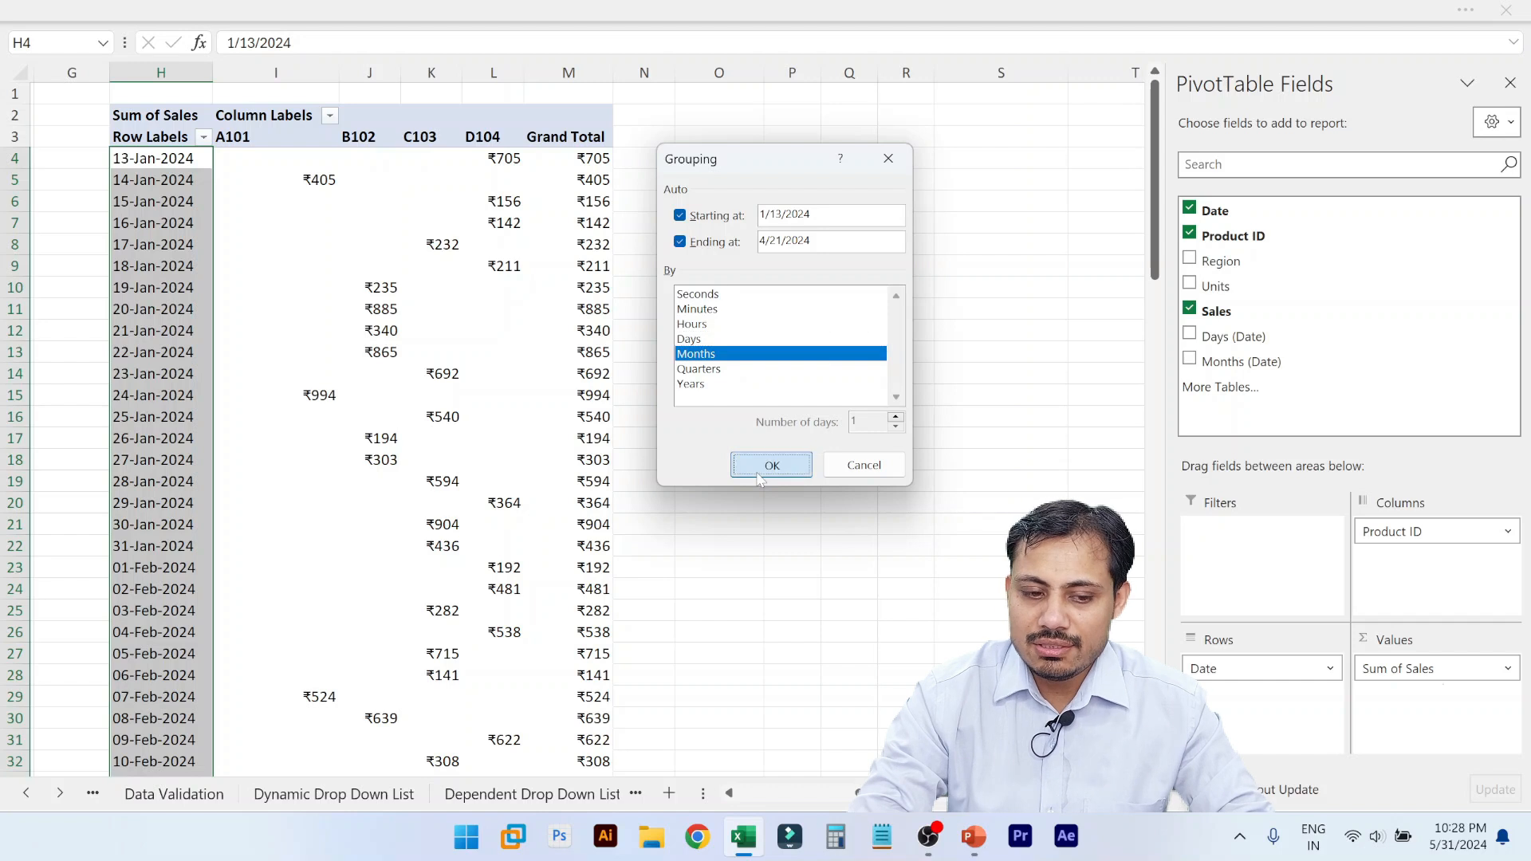
- Regroup the Jan to Apr row labels by Quarters only, without Months, and undo the regrouping
left_click(137, 226)
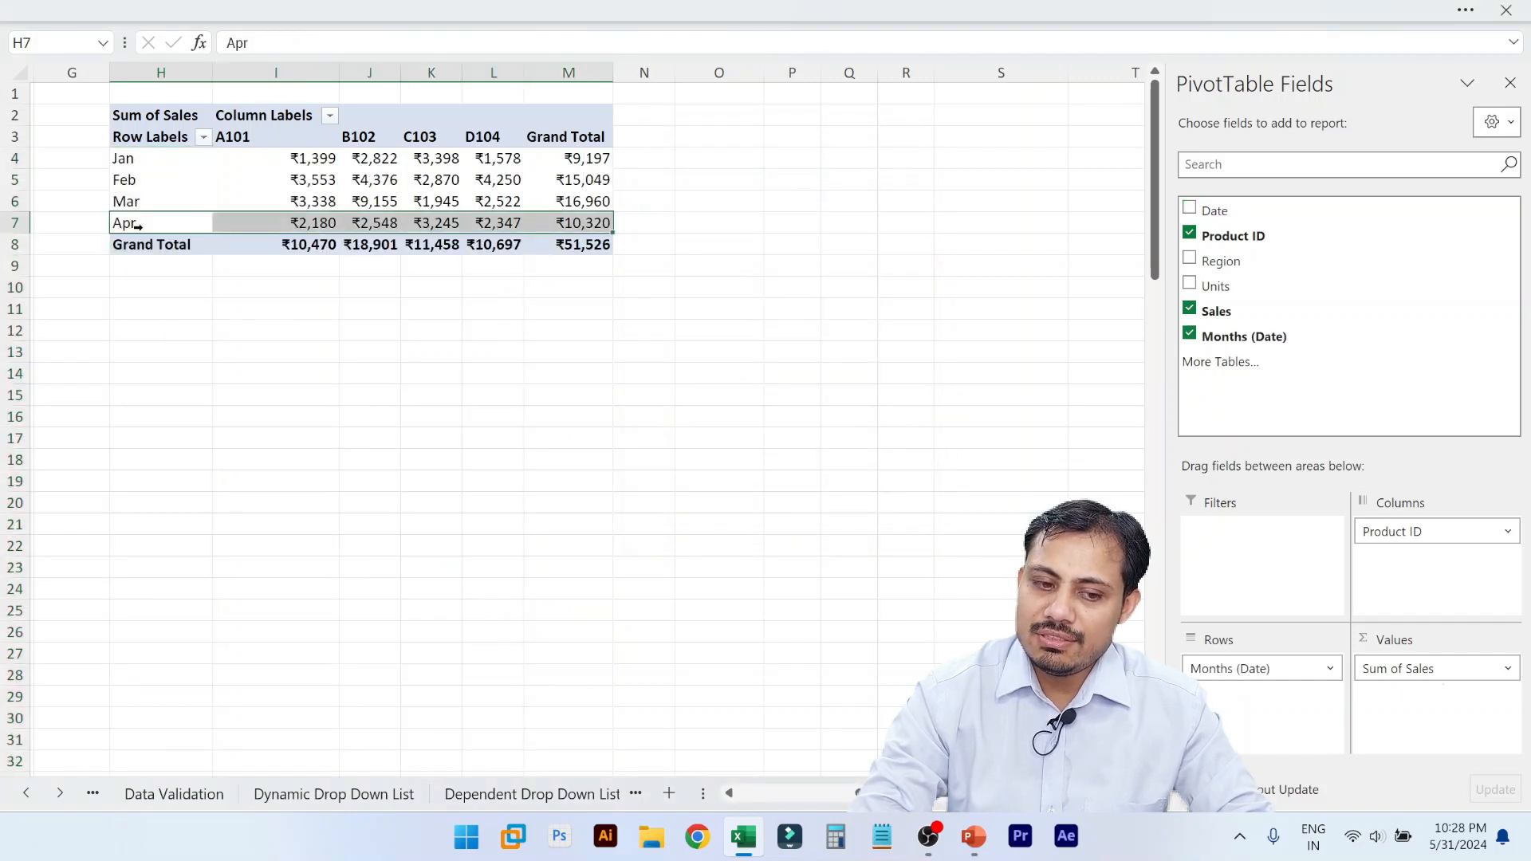
left_click(138, 165)
left_click_drag(137, 166, 138, 226)
right_click(145, 169)
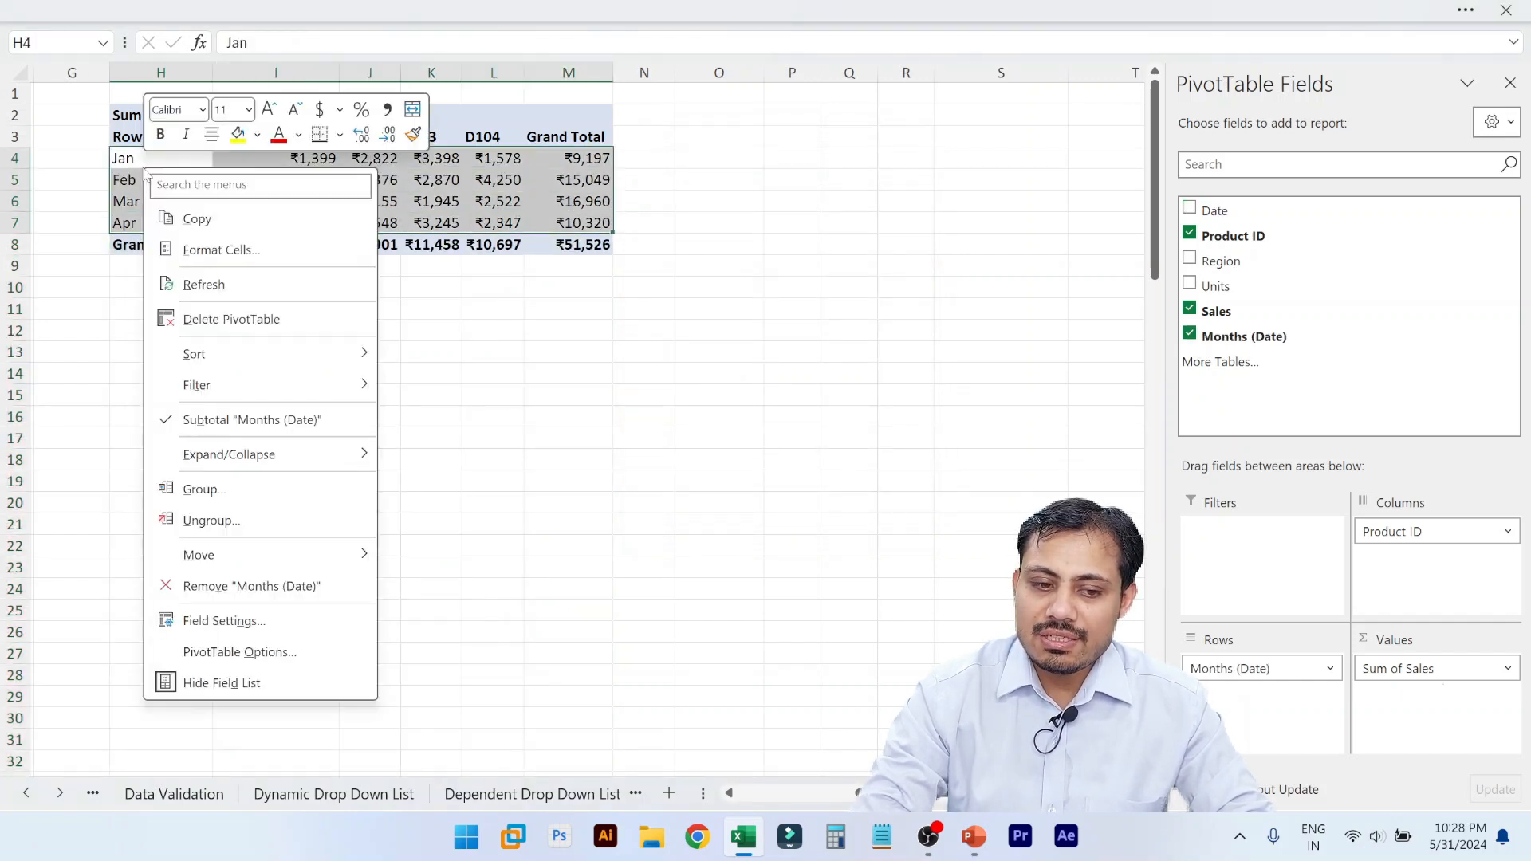
mouse_move(257, 551)
left_click(201, 489)
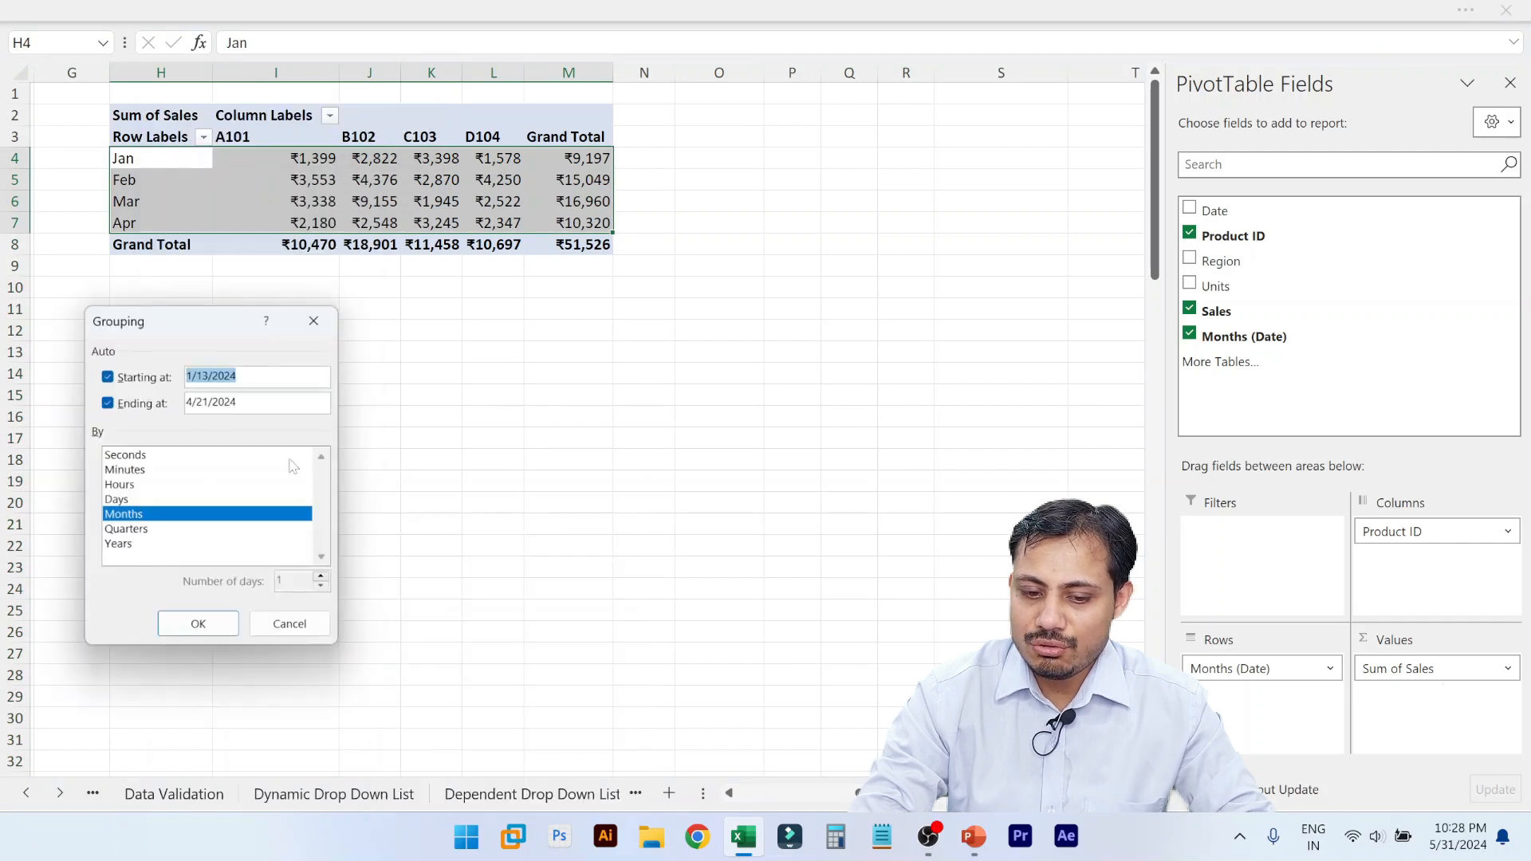
left_click(130, 530)
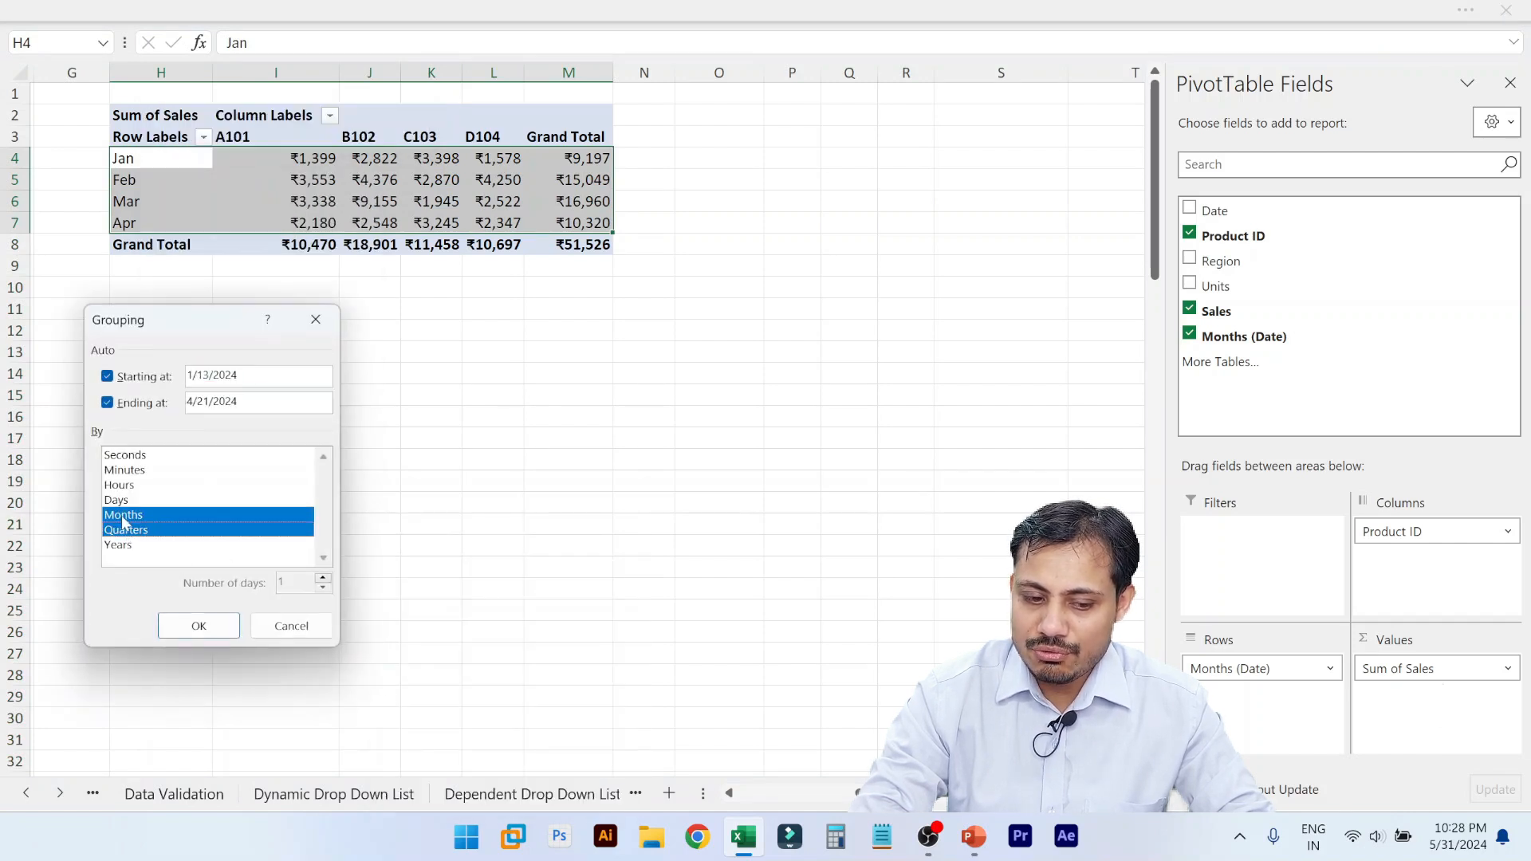
left_click(125, 518)
left_click(188, 623)
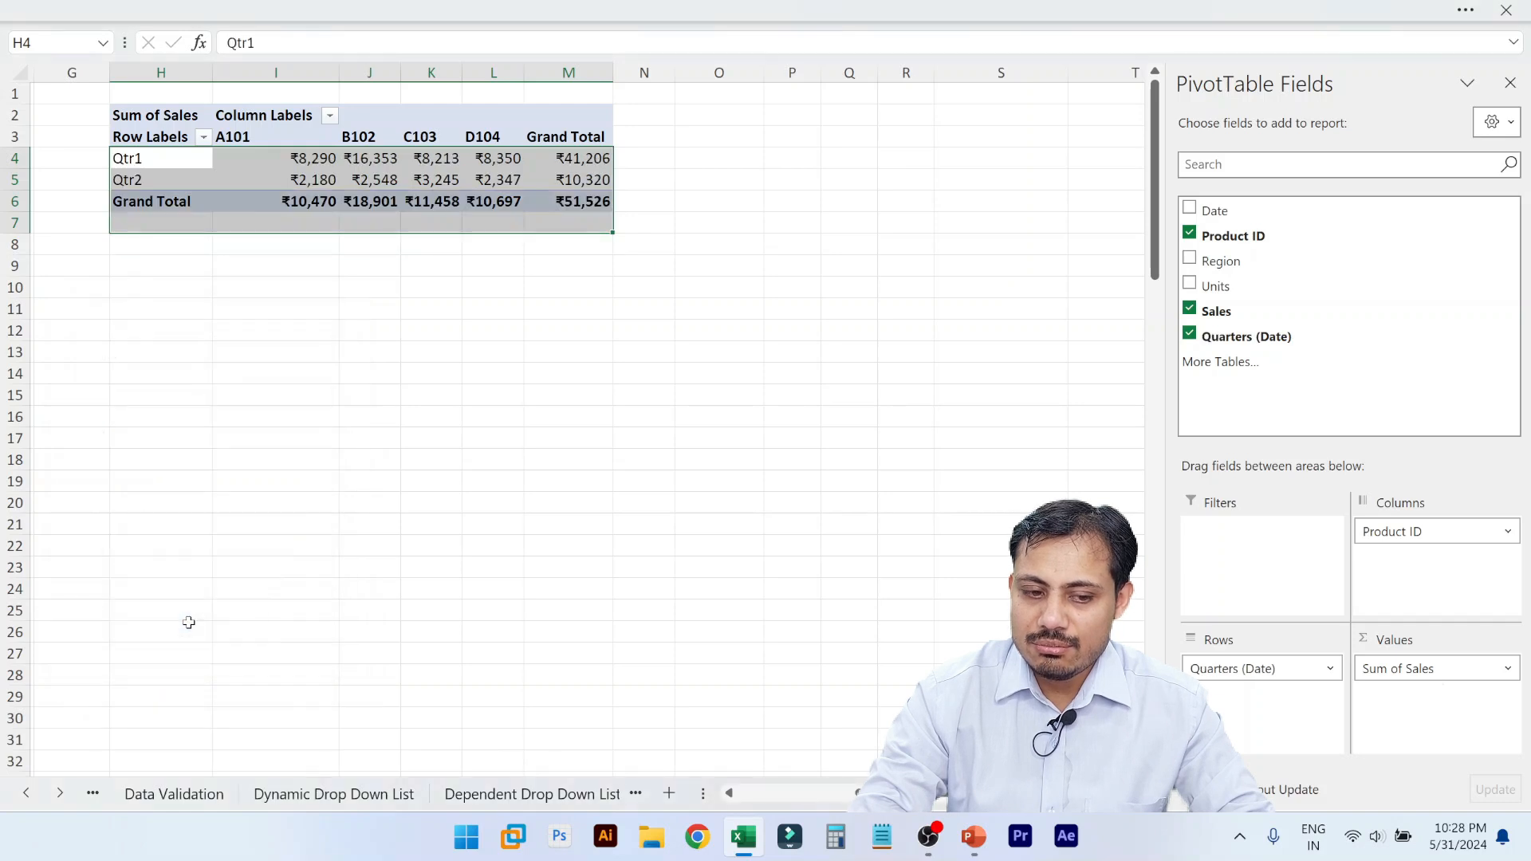
left_click(276, 415)
left_click(247, 177)
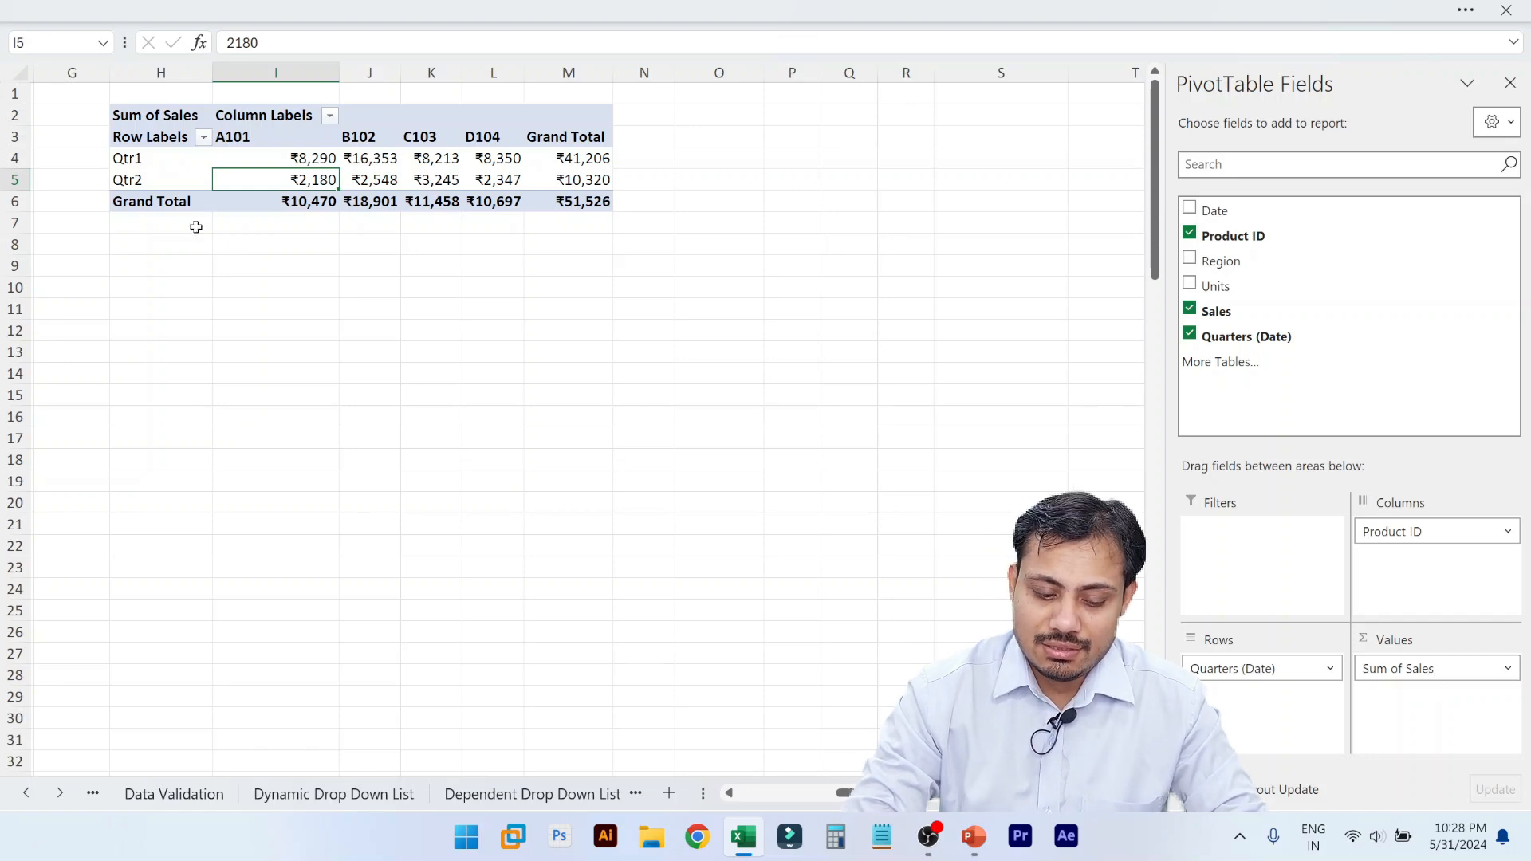
key("ctrl+z")
- Filter the PivotTable's row labels to show only Jan, and undo the filter
left_click(154, 197)
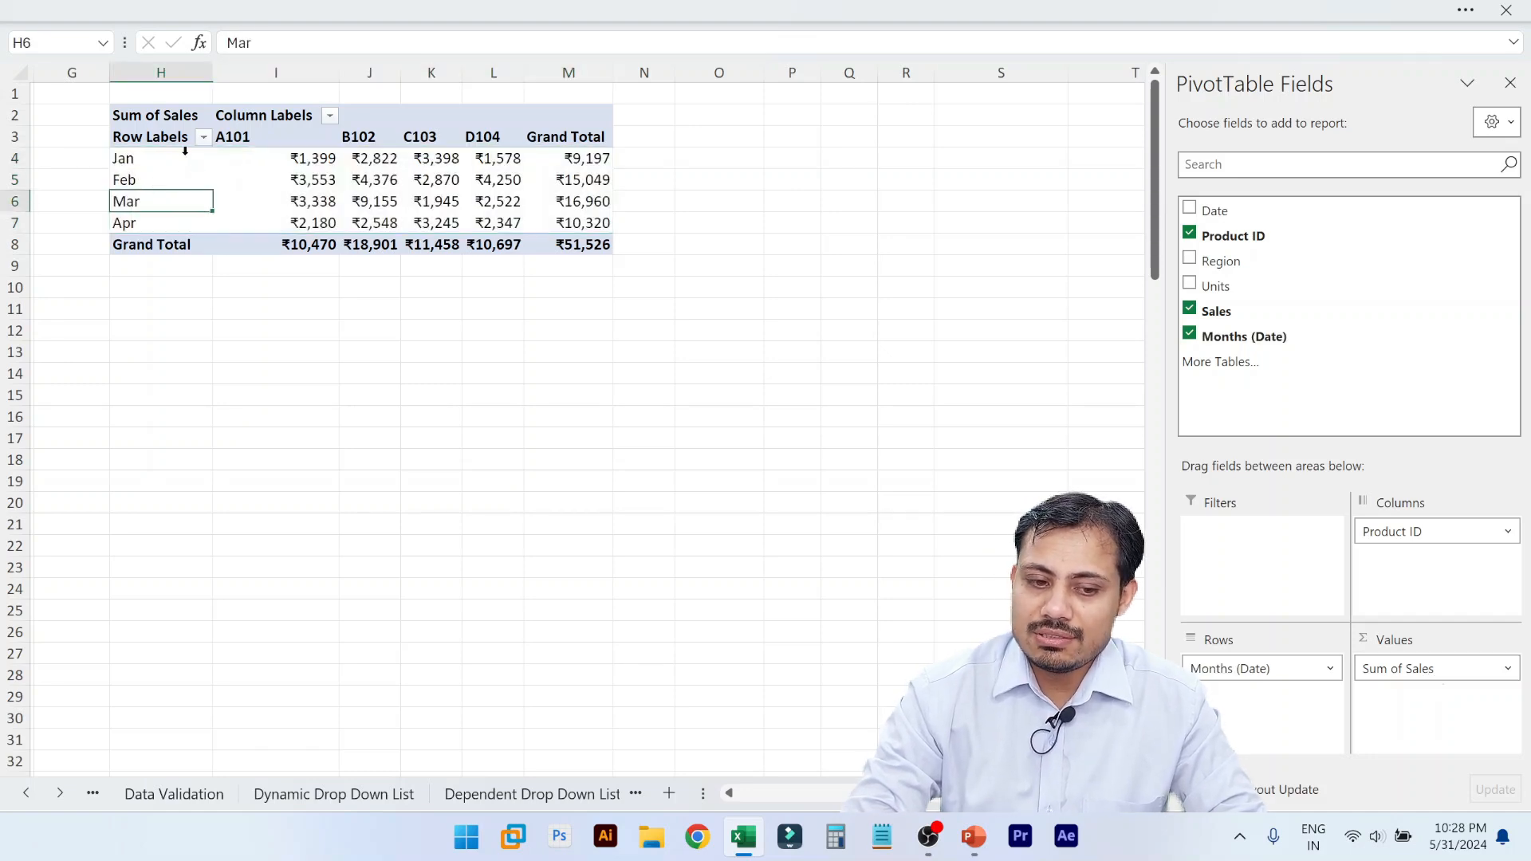
left_click(204, 138)
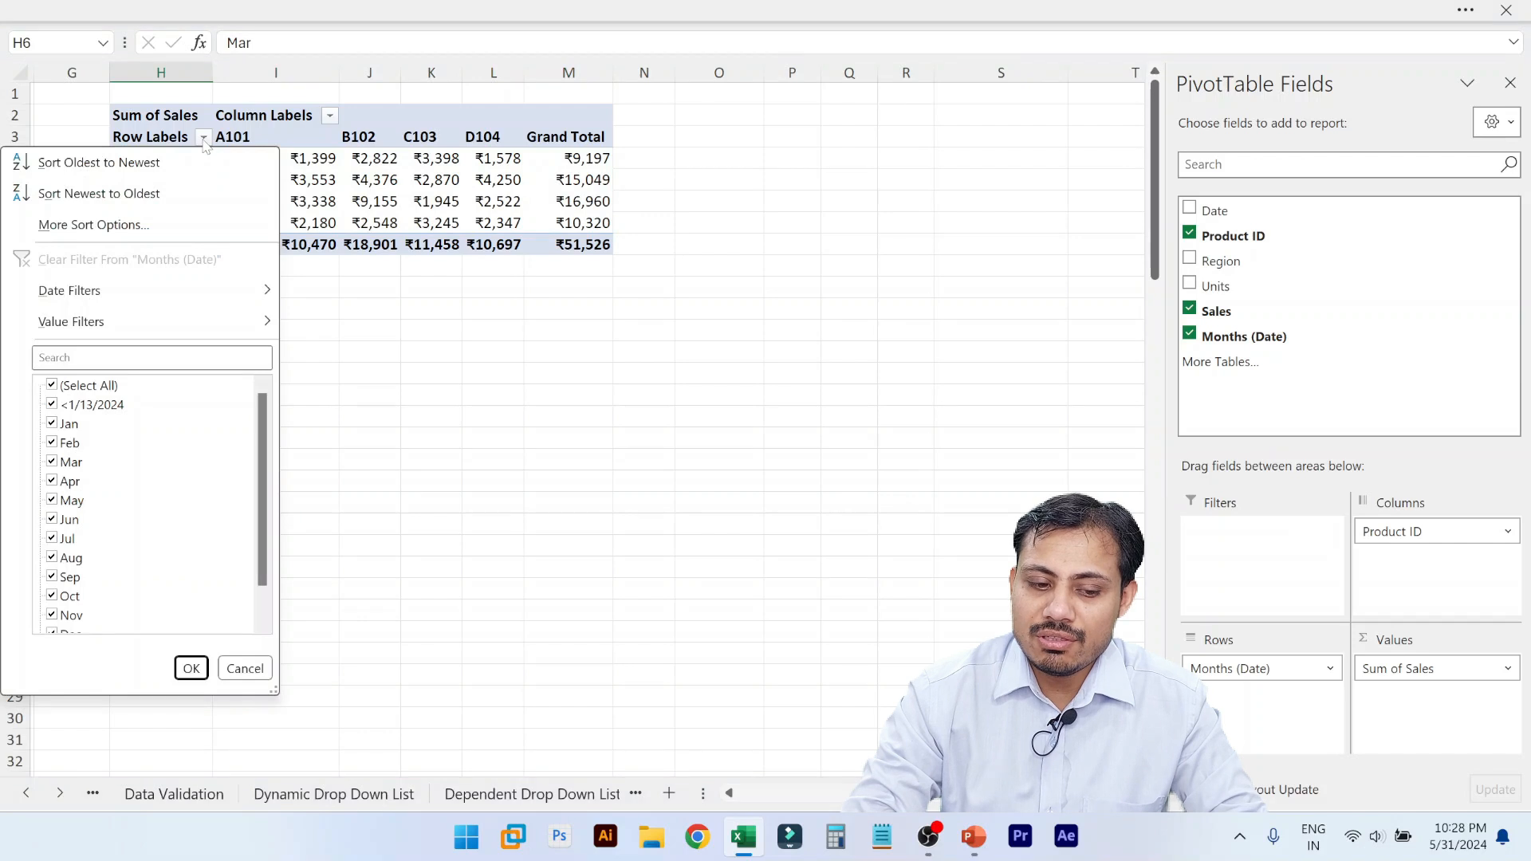
left_click(53, 386)
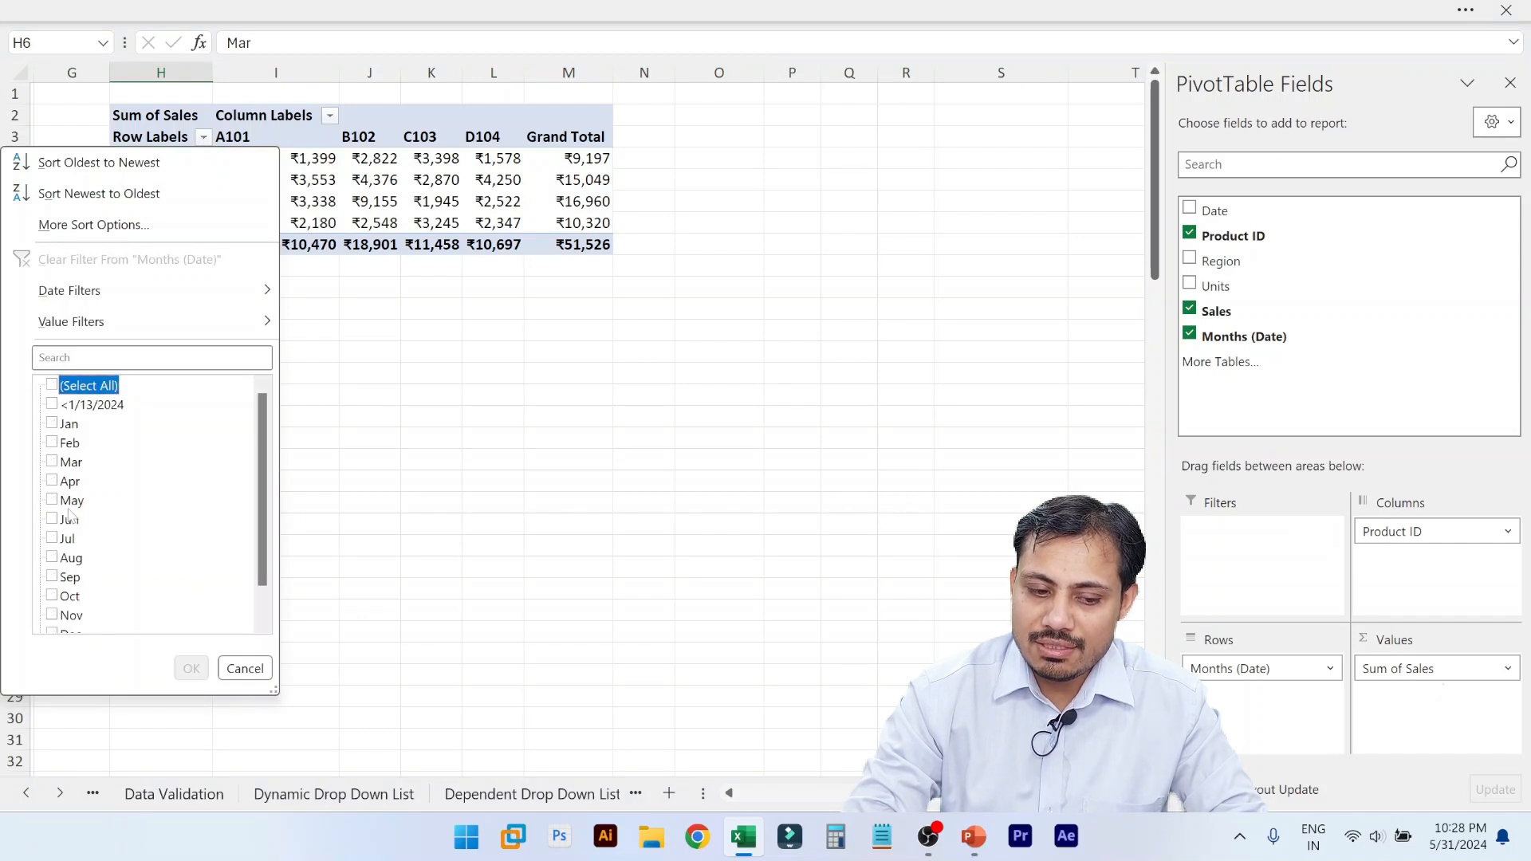
left_click(51, 425)
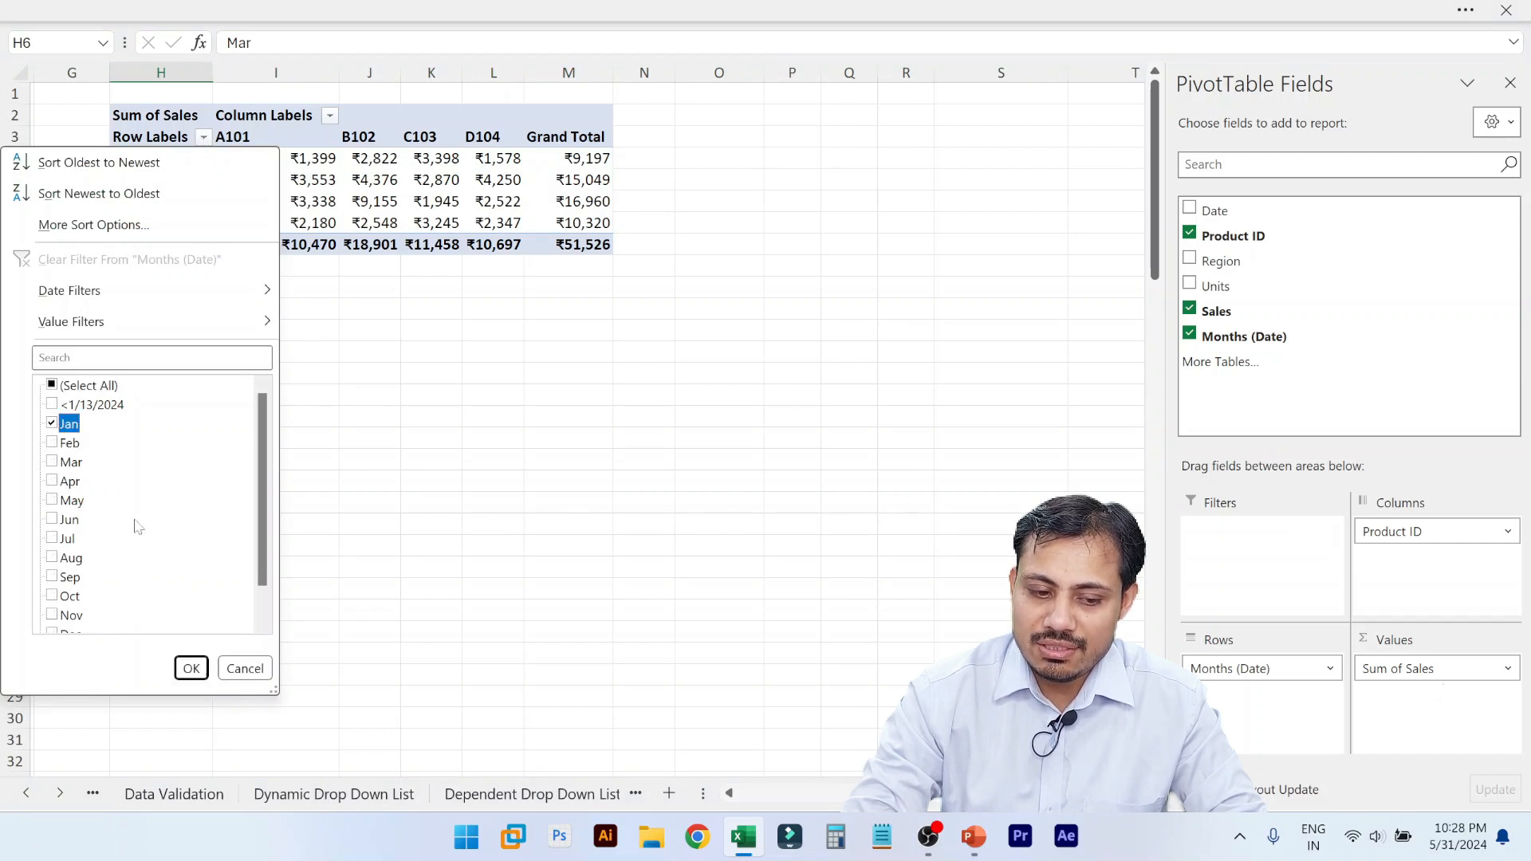
left_click(191, 669)
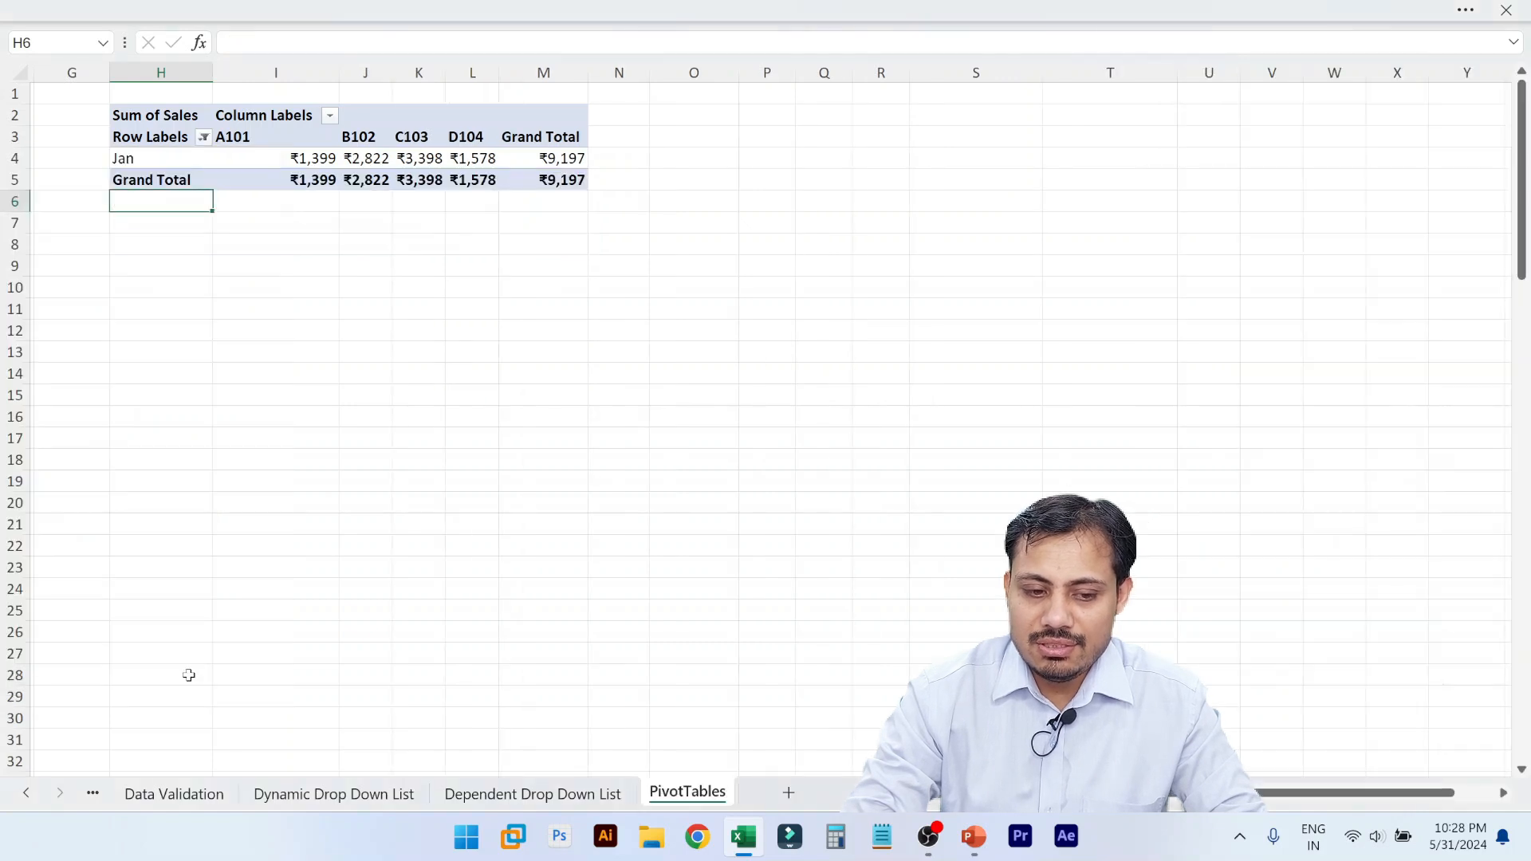
key("ctrl+z")
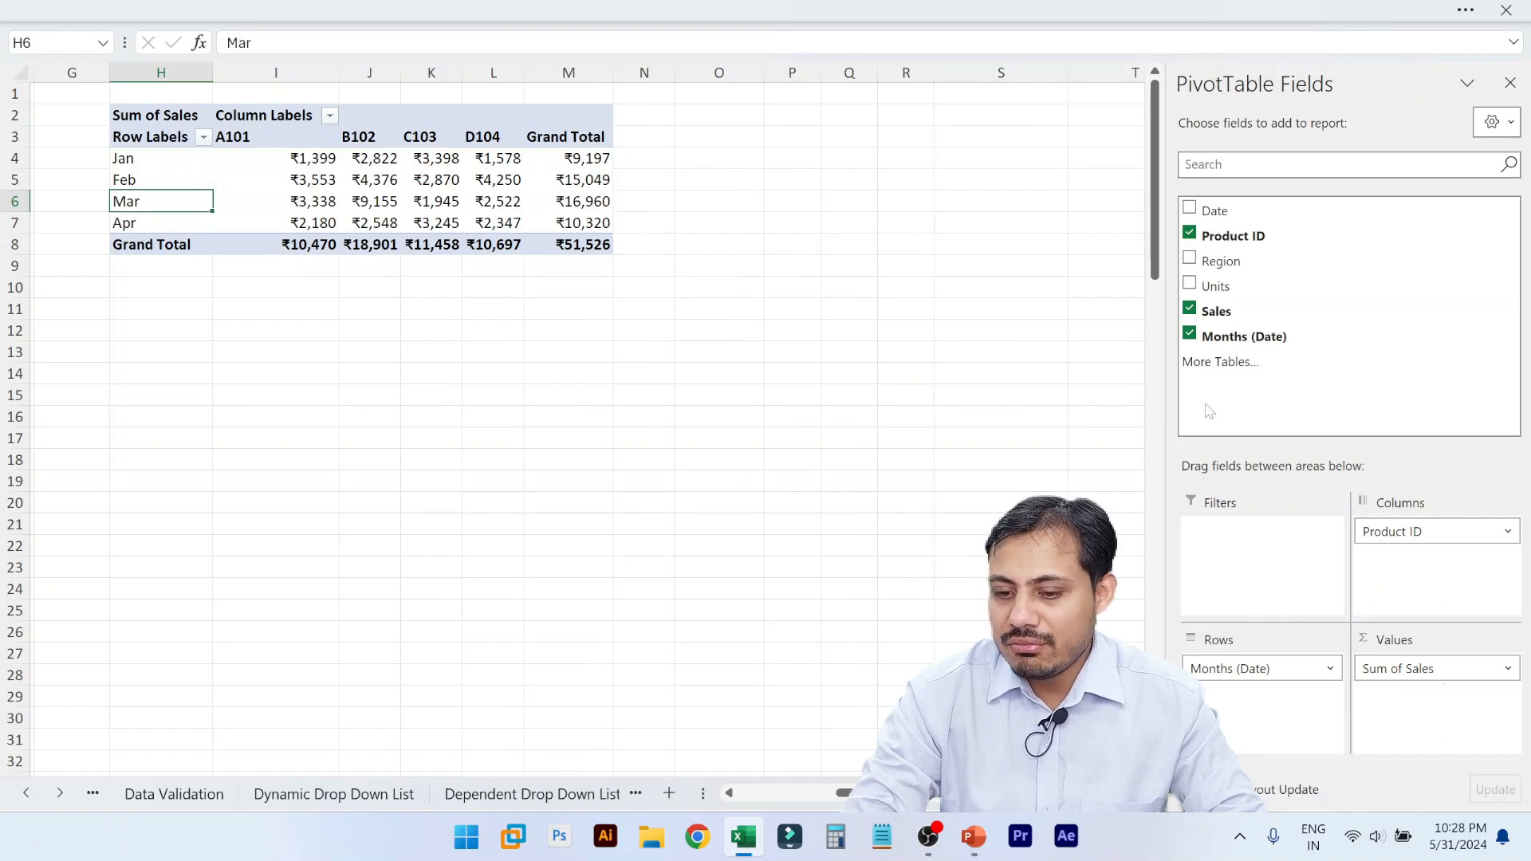
- Add the Date field as a report filter and allow multiple items to be selected, keeping all dates included
left_click_drag(1224, 211, 1246, 552)
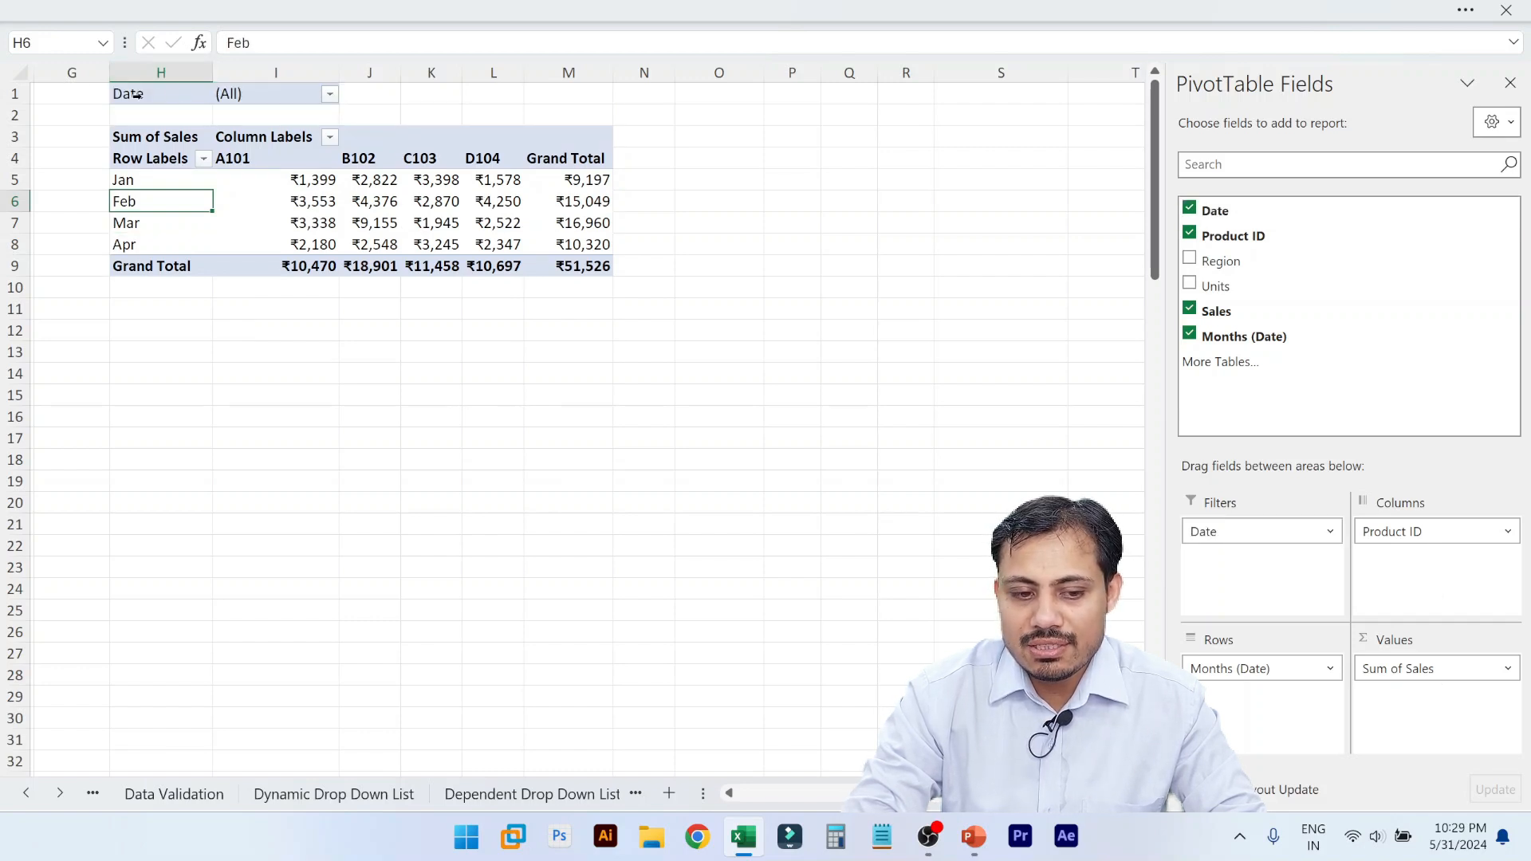
left_click(330, 96)
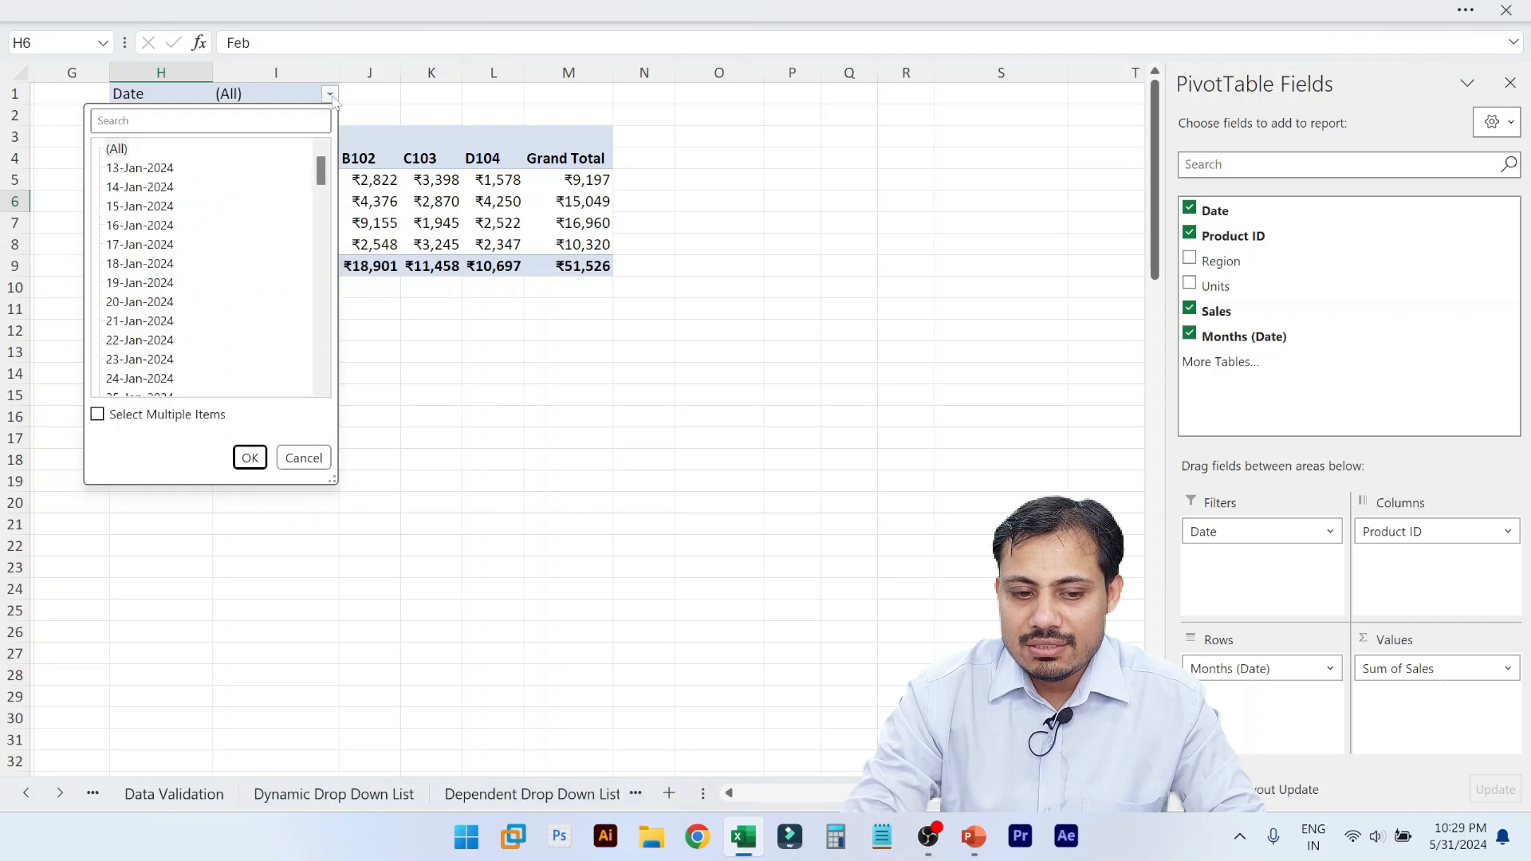
scroll(220, 273, "down", 20)
scroll(220, 273, "up", 20)
scroll(220, 274, "up", 6)
left_click(98, 415)
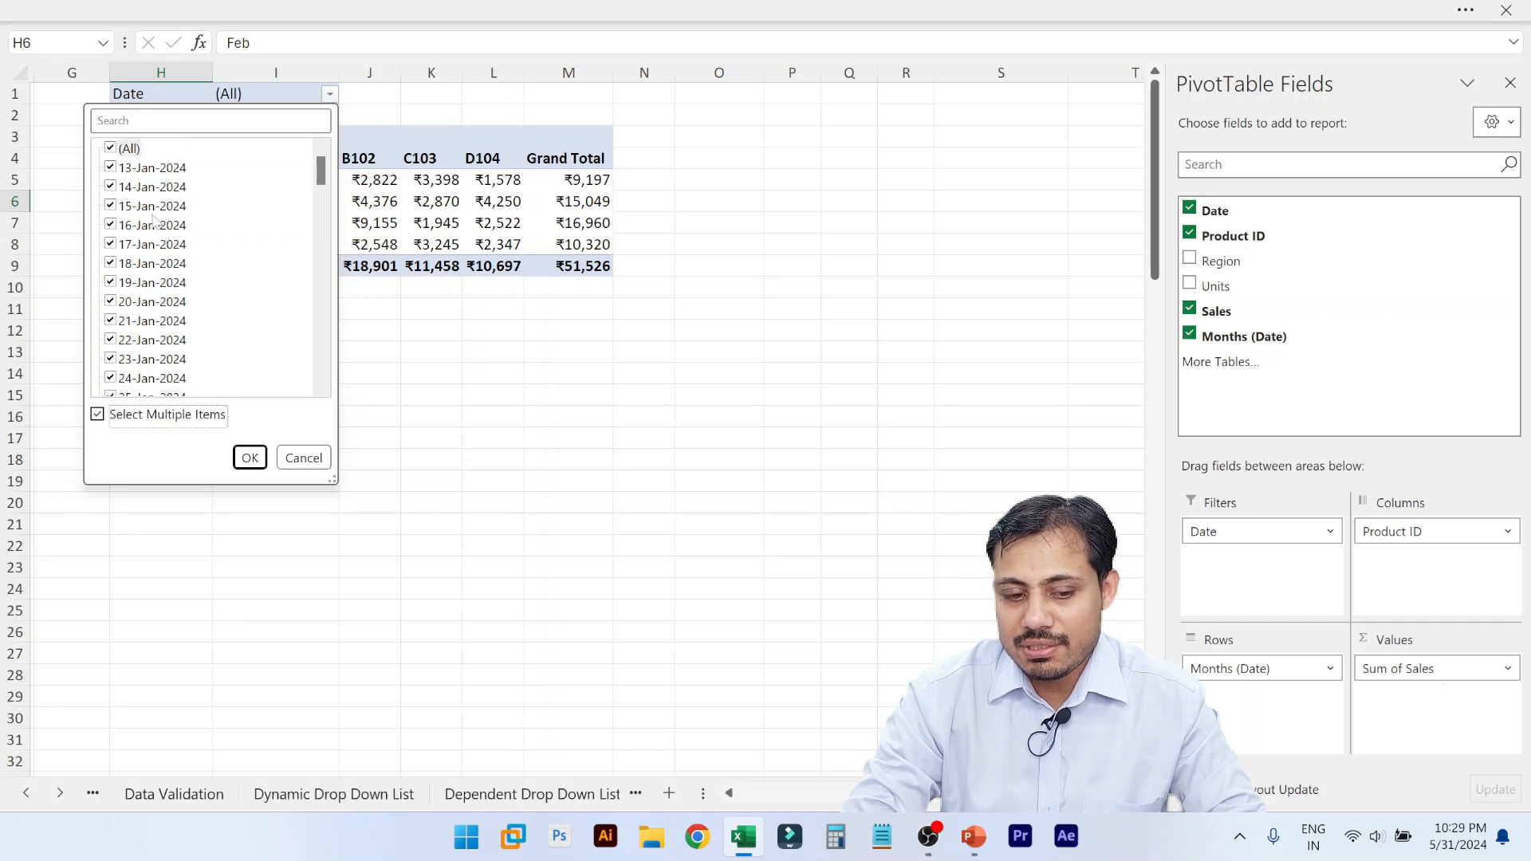
left_click(249, 458)
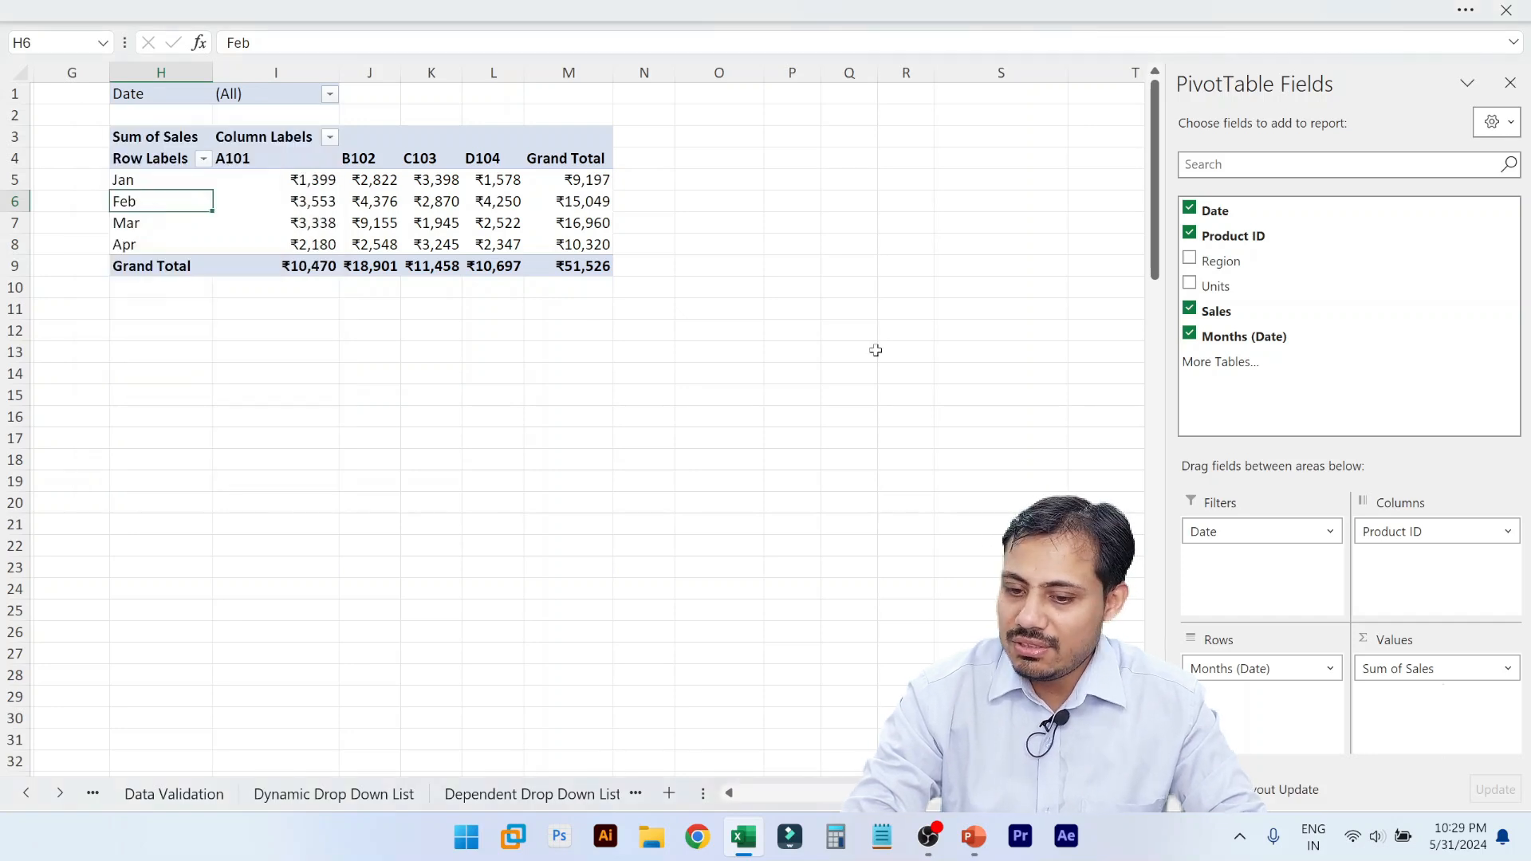
- Use Months (Date) as the report filter in place of Date and filter the PivotTable to Mar
left_click_drag(1230, 529, 1274, 529)
left_click(333, 95)
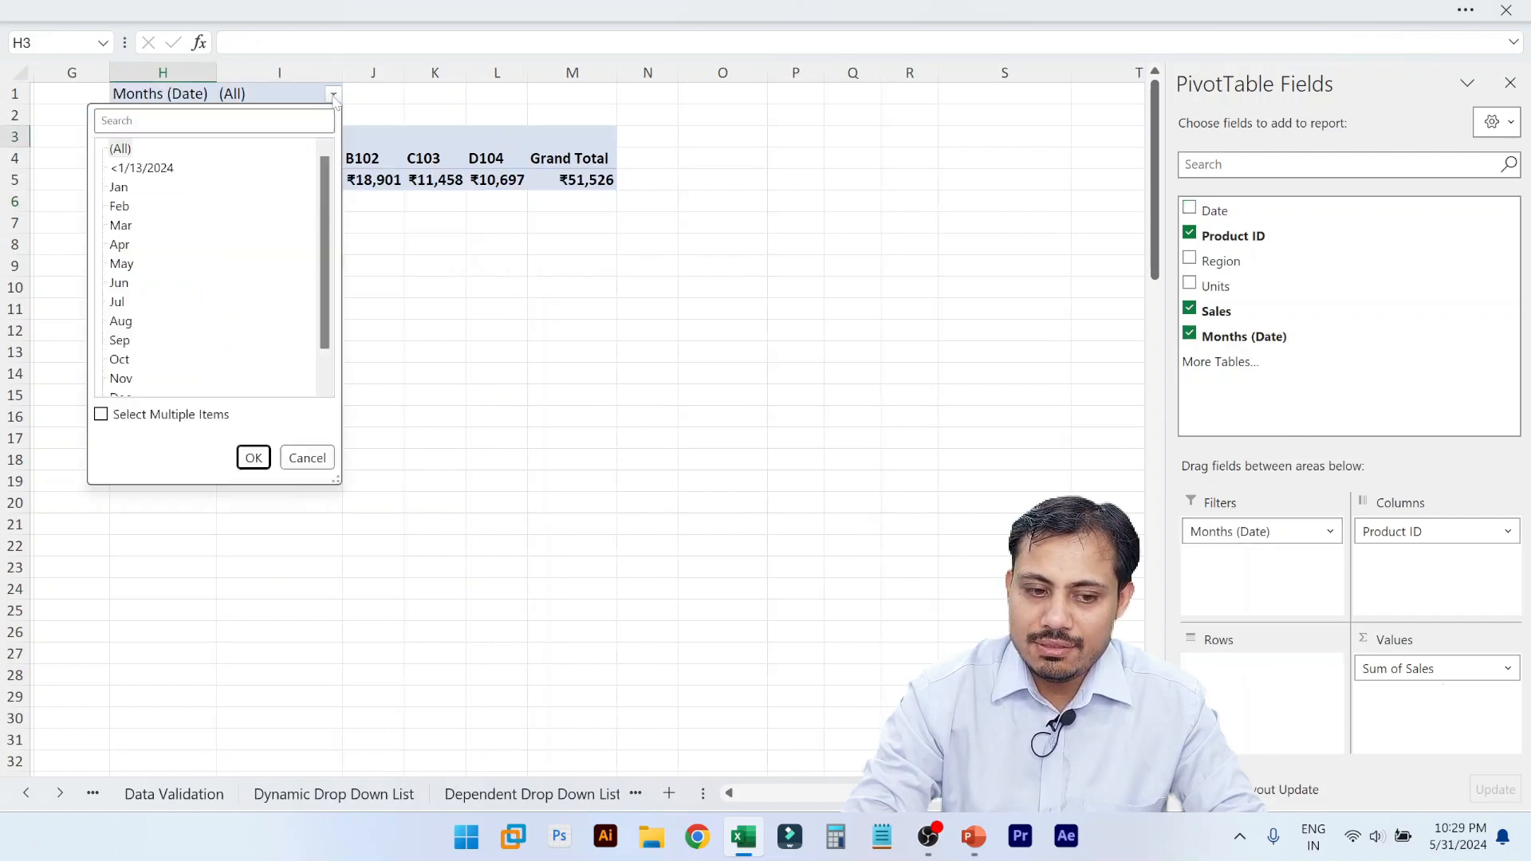
scroll(192, 285, "down", 1)
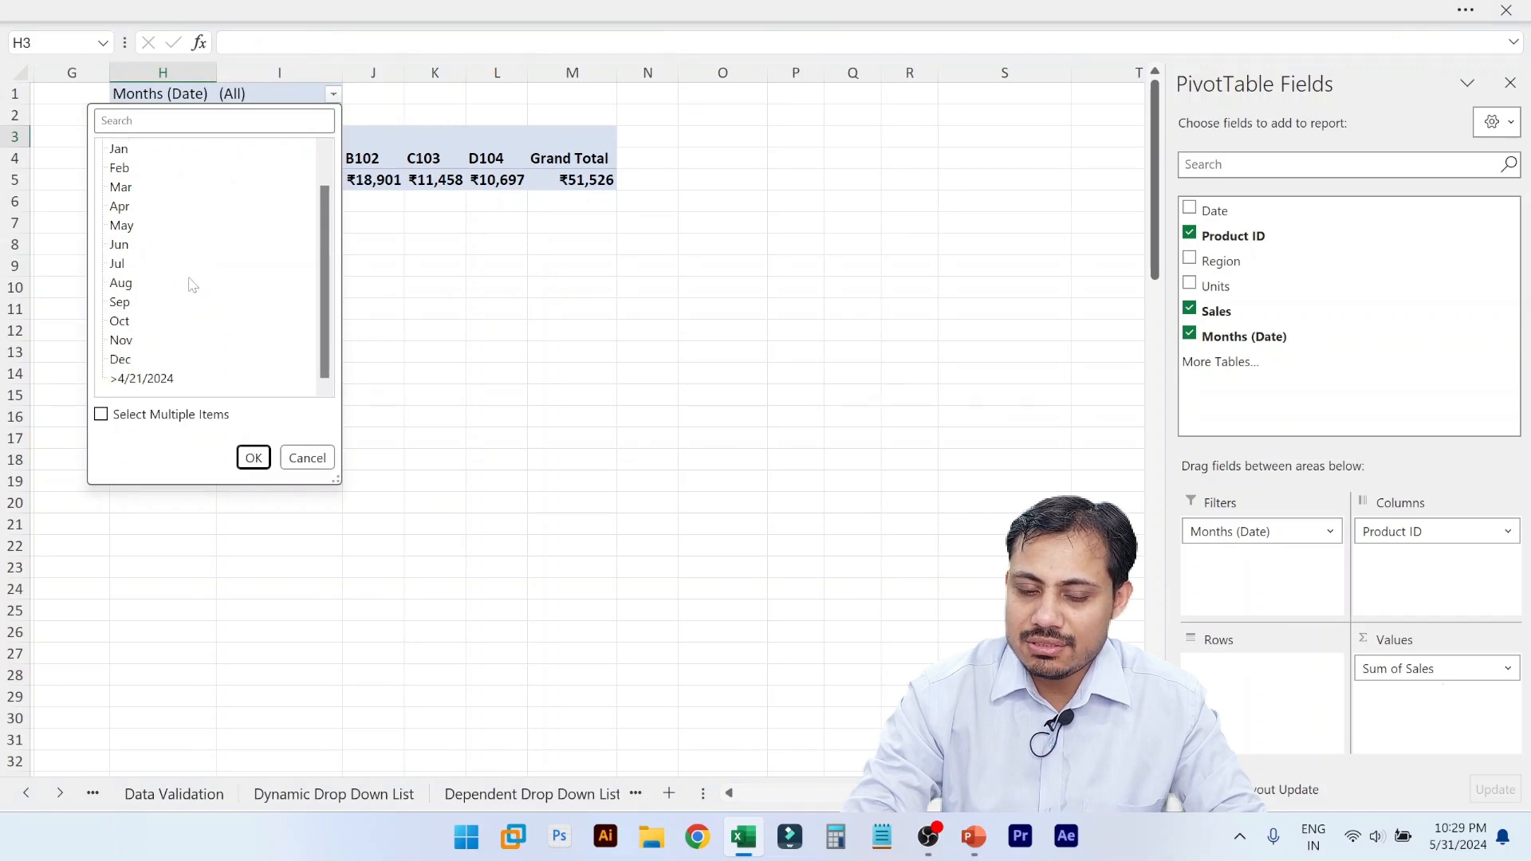
scroll(166, 315, "up", 1)
left_click(120, 226)
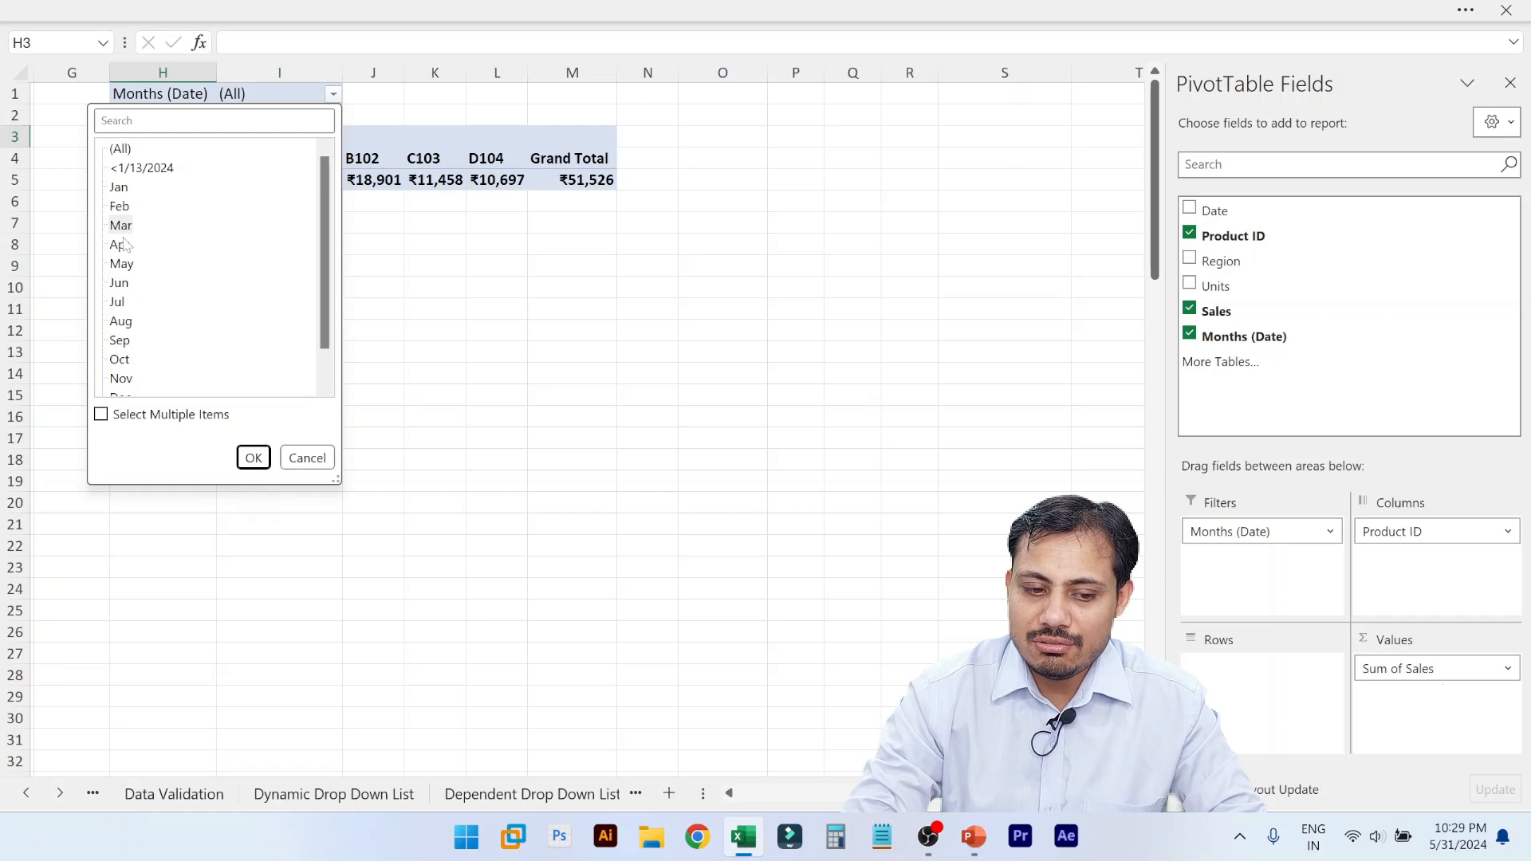
left_click(254, 457)
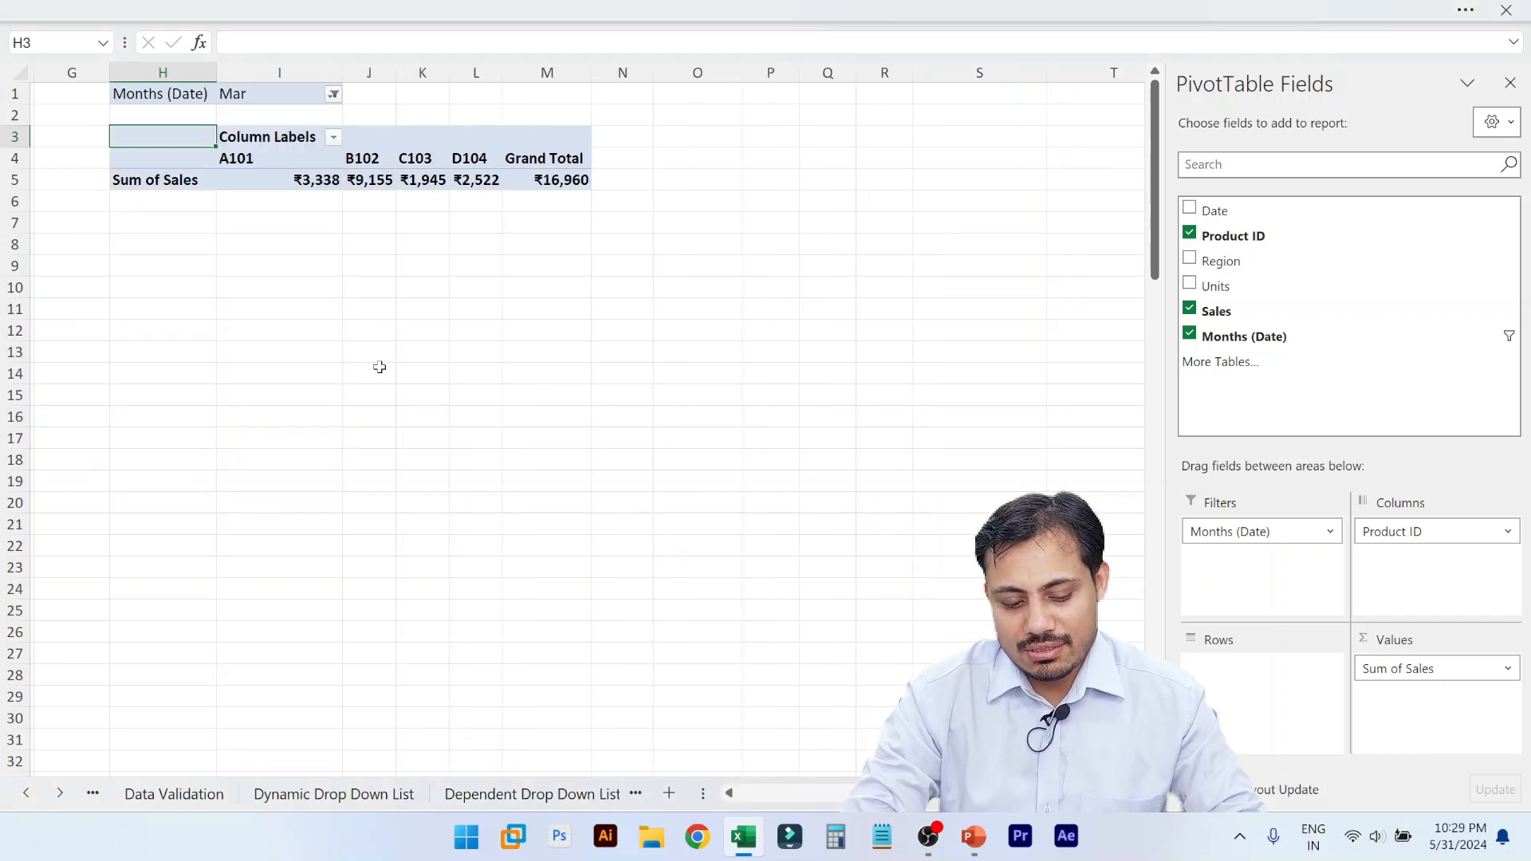
- Undo the Mar filter and the field changes to restore Date as the report filter and months as rows
key("ctrl+z")
key("ctrl+z")
key("ctrl+z")
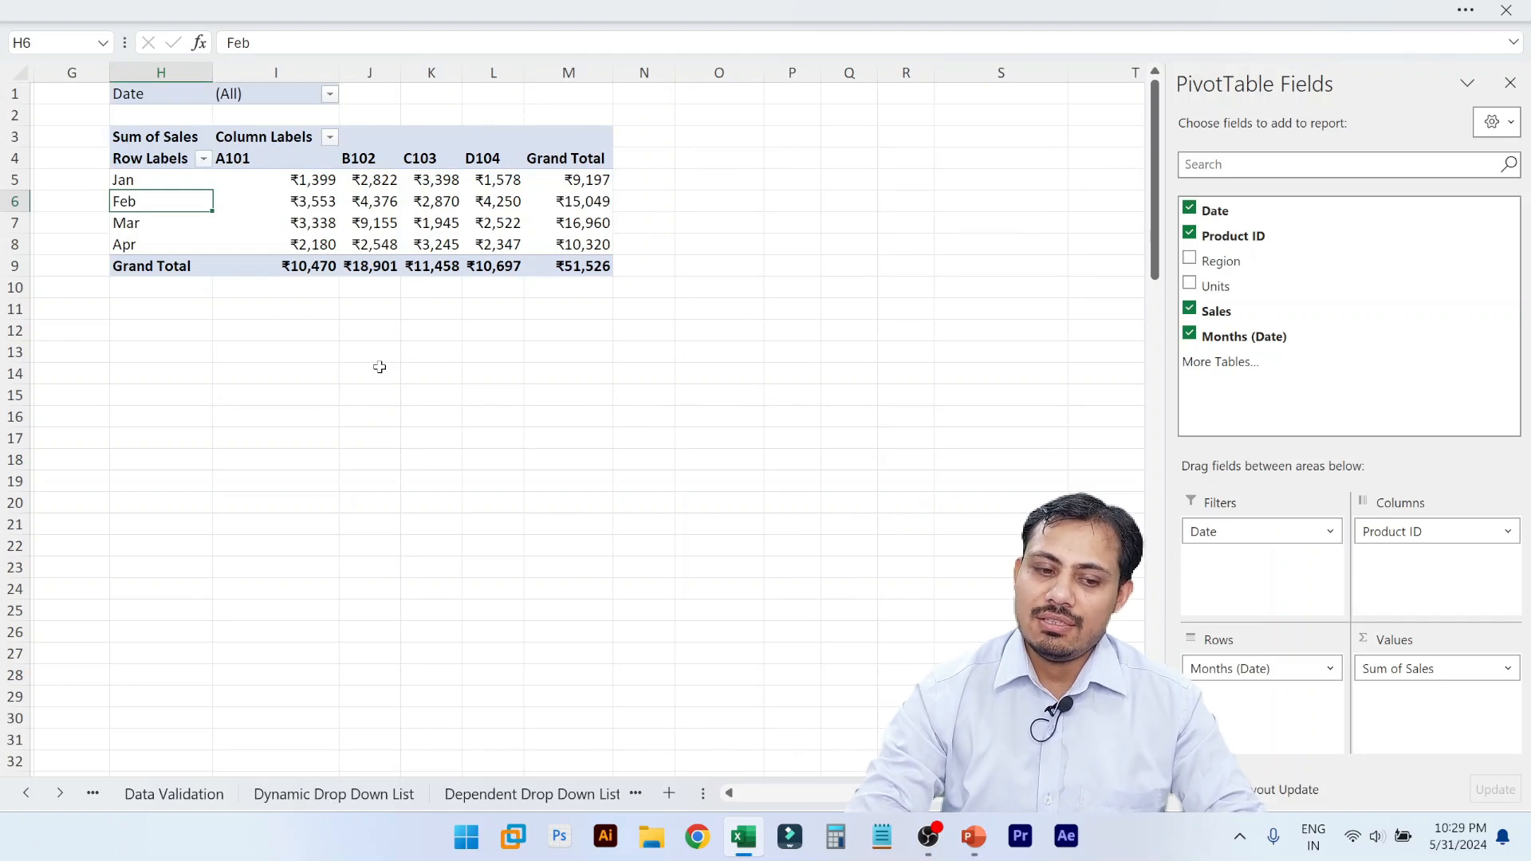
scroll(380, 366, "left", 3)
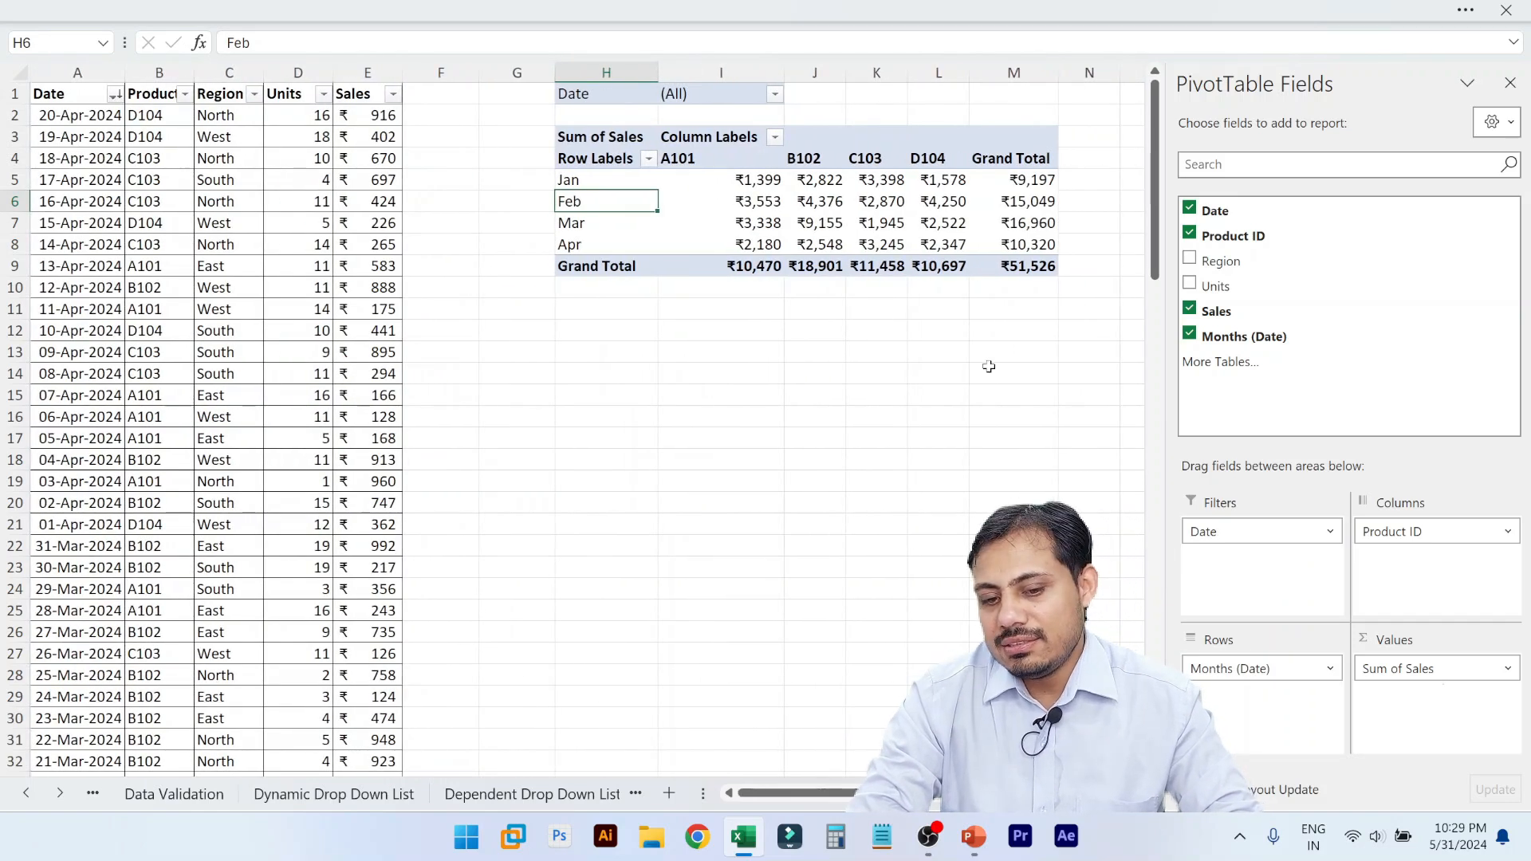
scroll(989, 366, "right", 1)
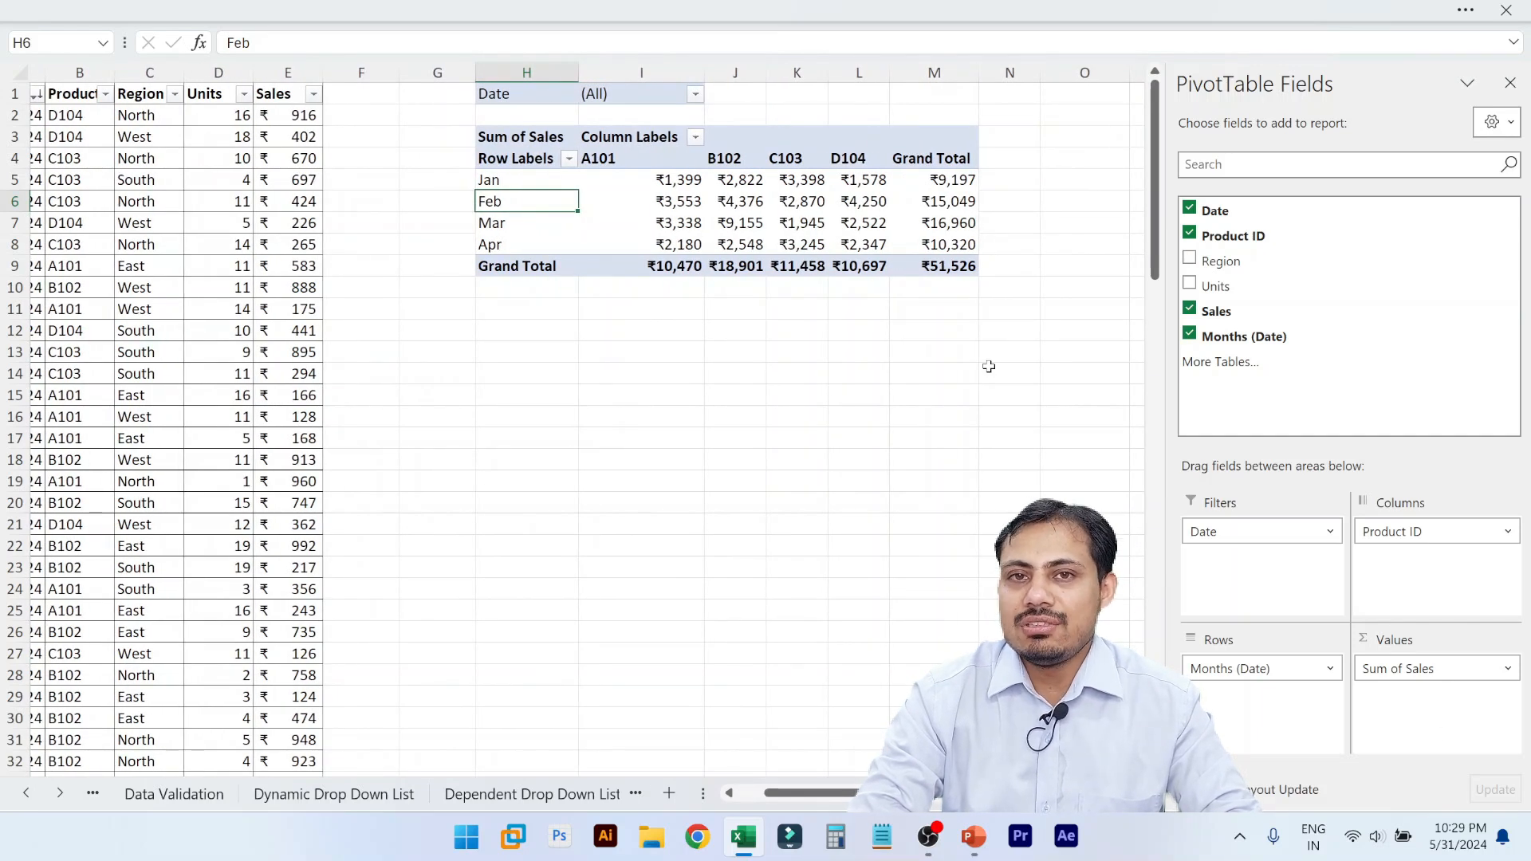
left_click(865, 182)
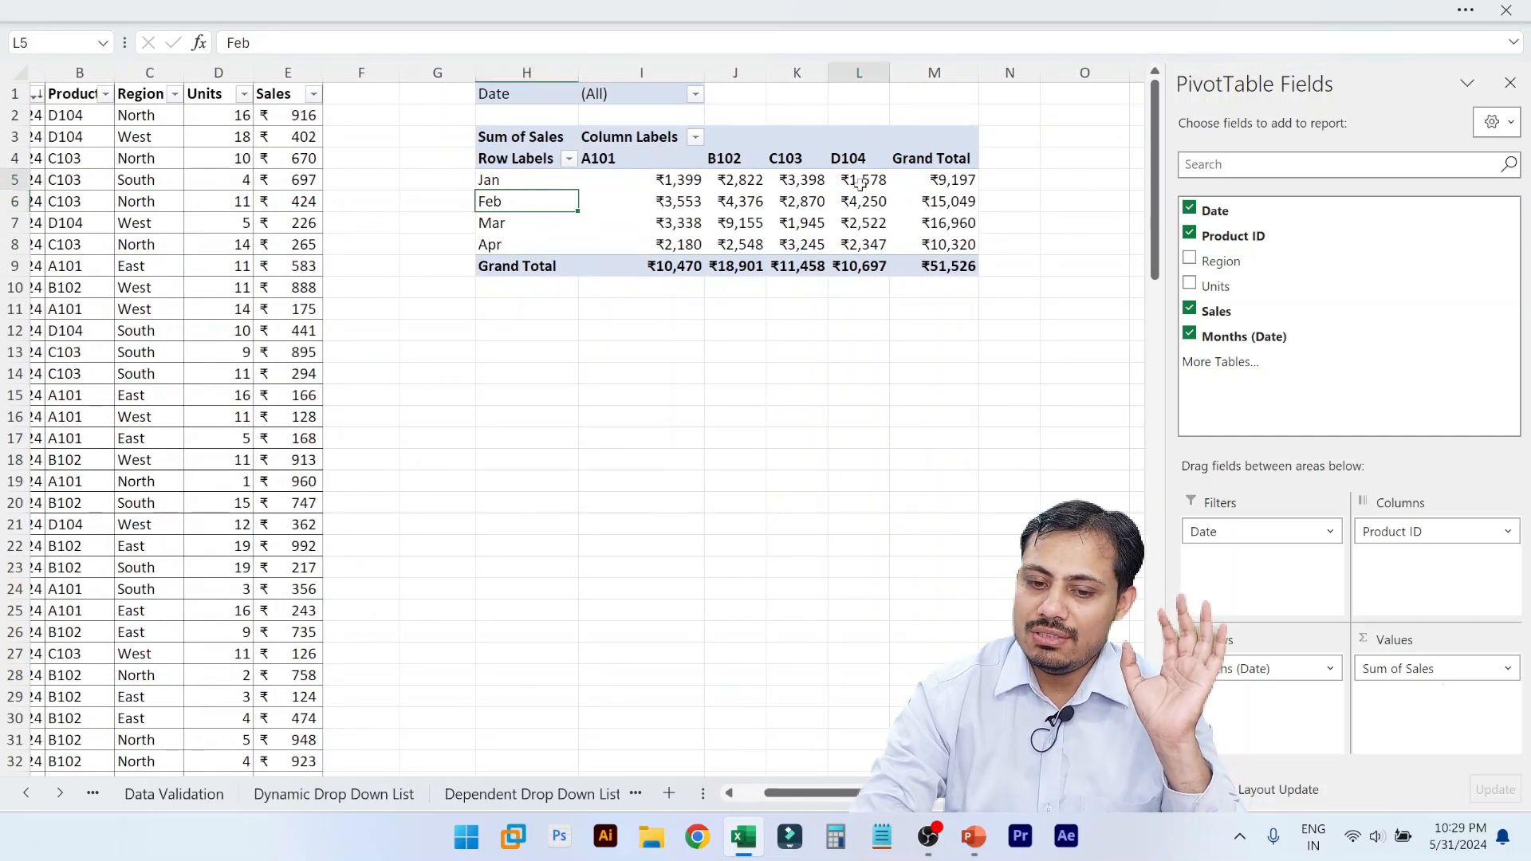
left_click(1021, 177)
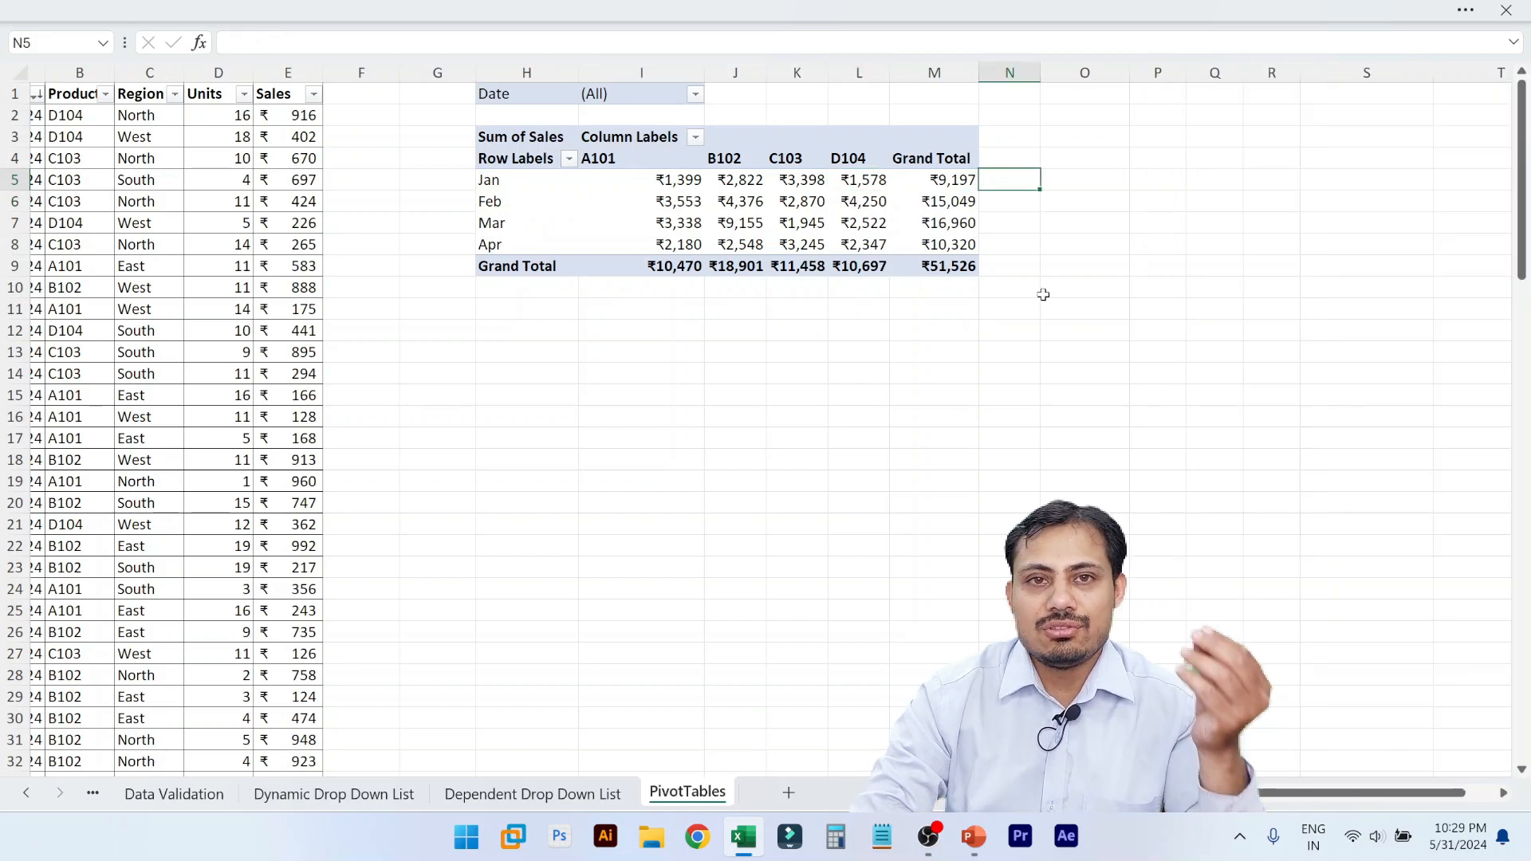
- Select the A101 value for Mar and display the PivotTable's design and style options
left_click(684, 220)
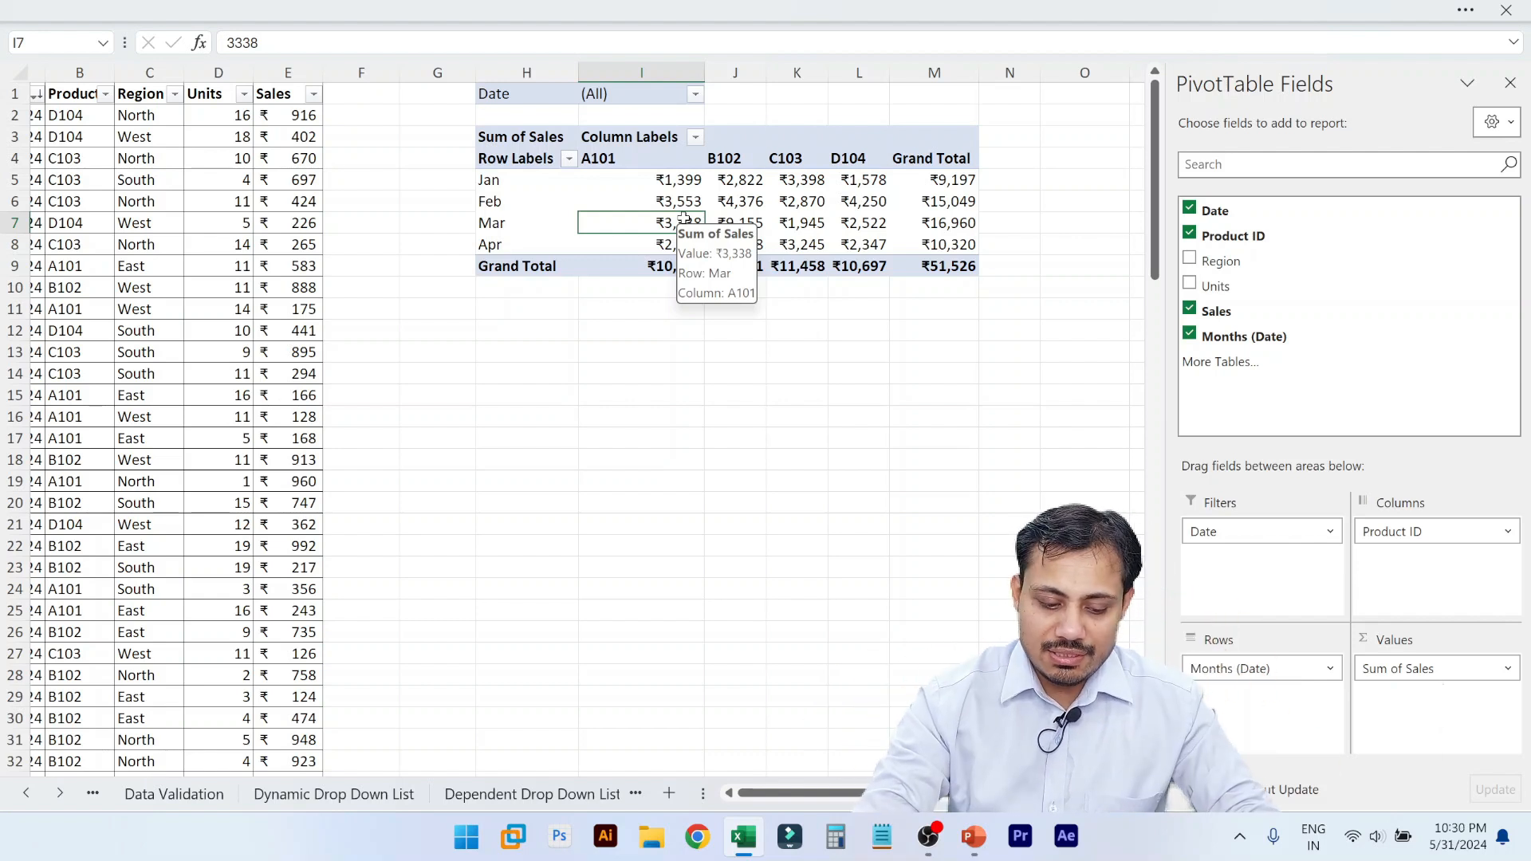
key("ctrl+shift+F1")
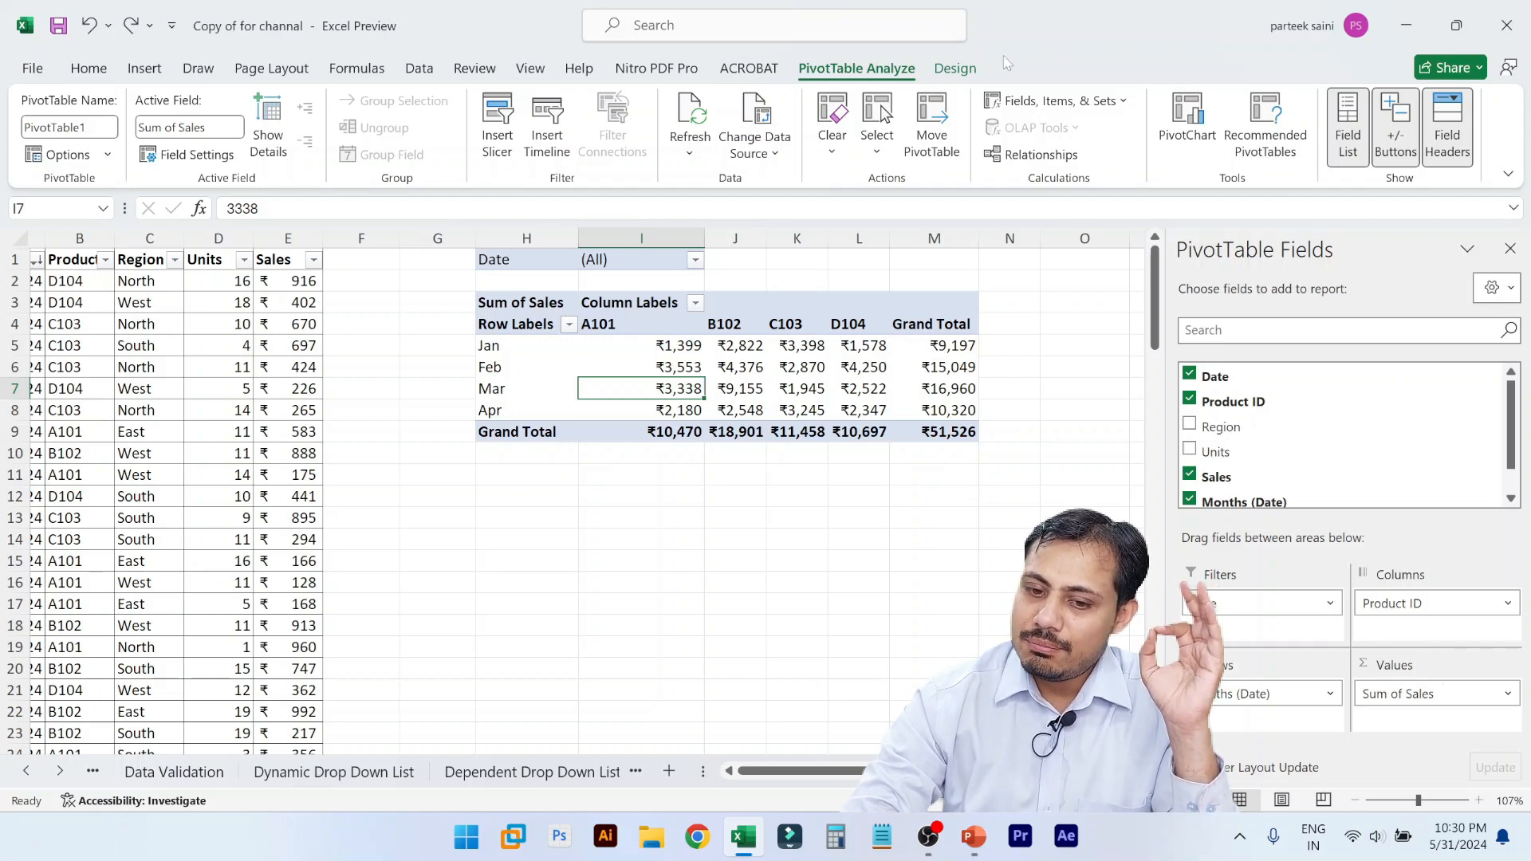
left_click(955, 68)
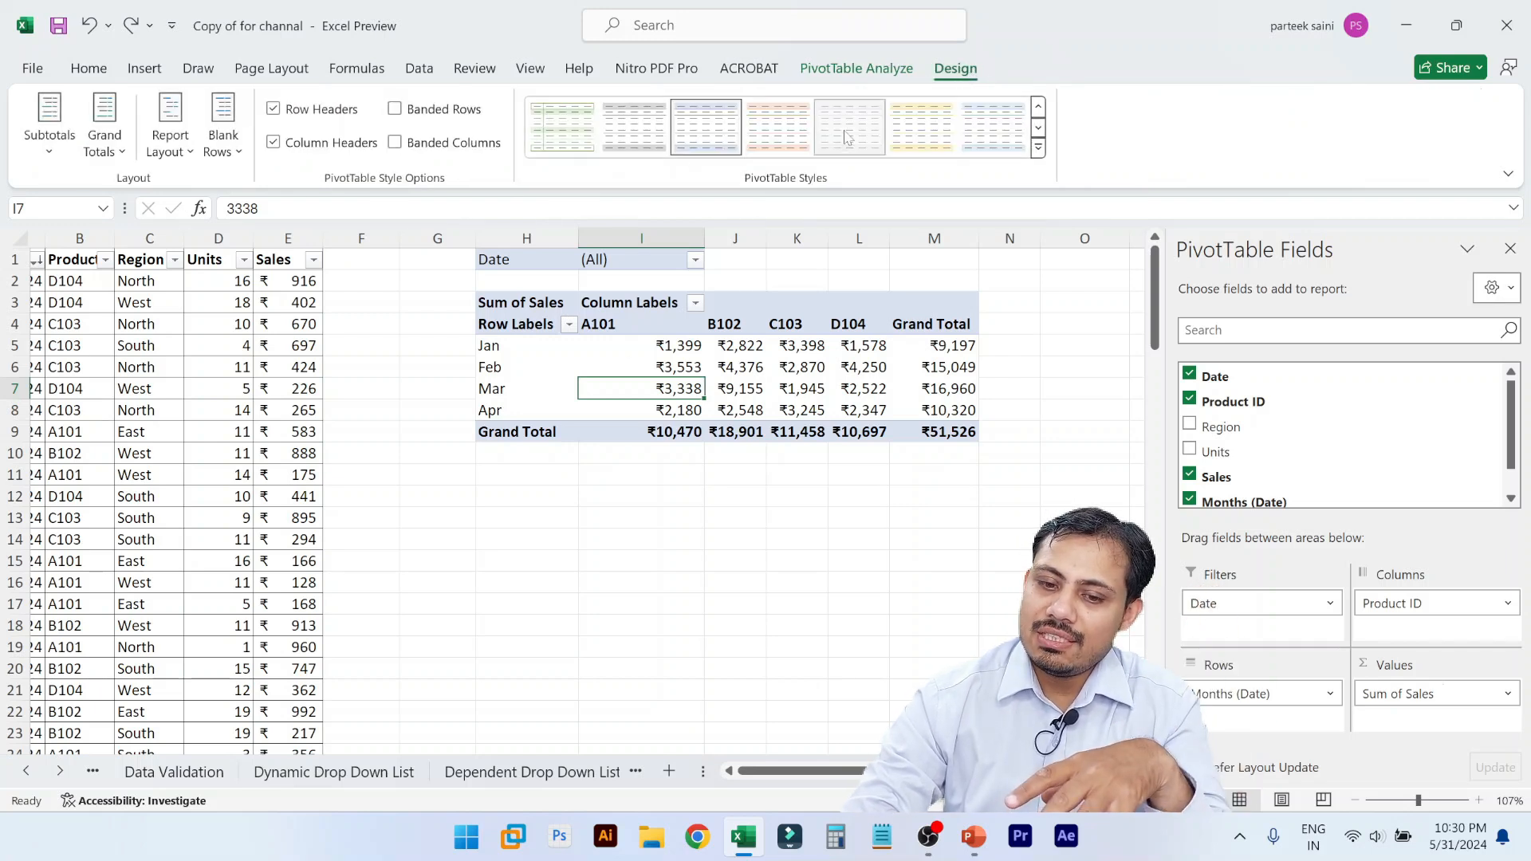